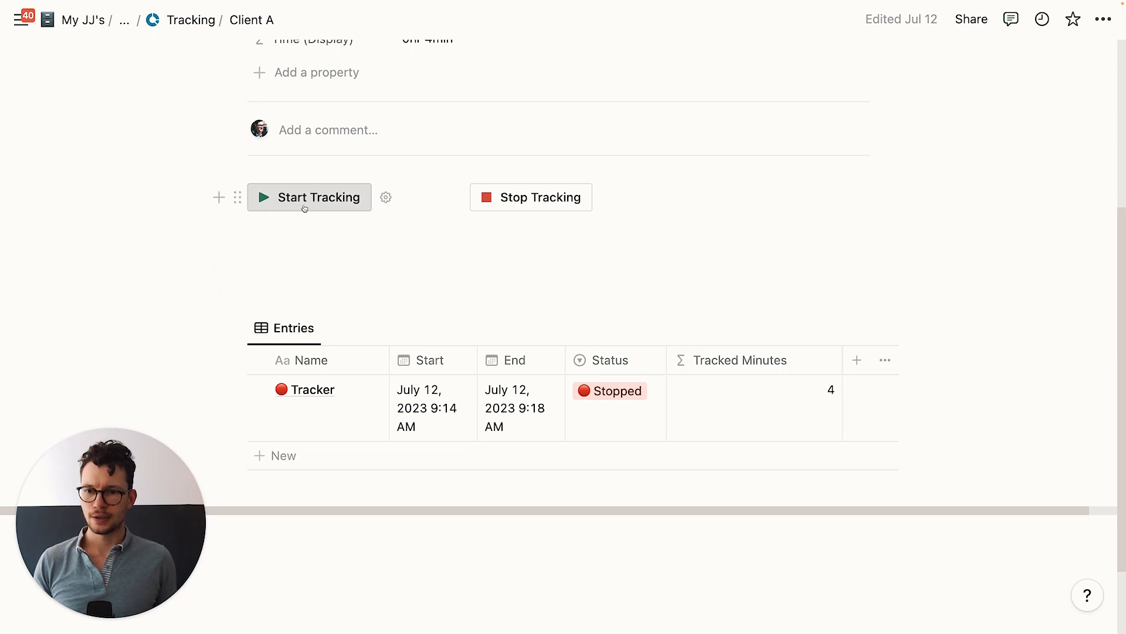
# Step: Start a new tracking entry on the Client A page and stop it
pyautogui.scroll(-2, 398, 378)
pyautogui.scroll(1, 418, 351)
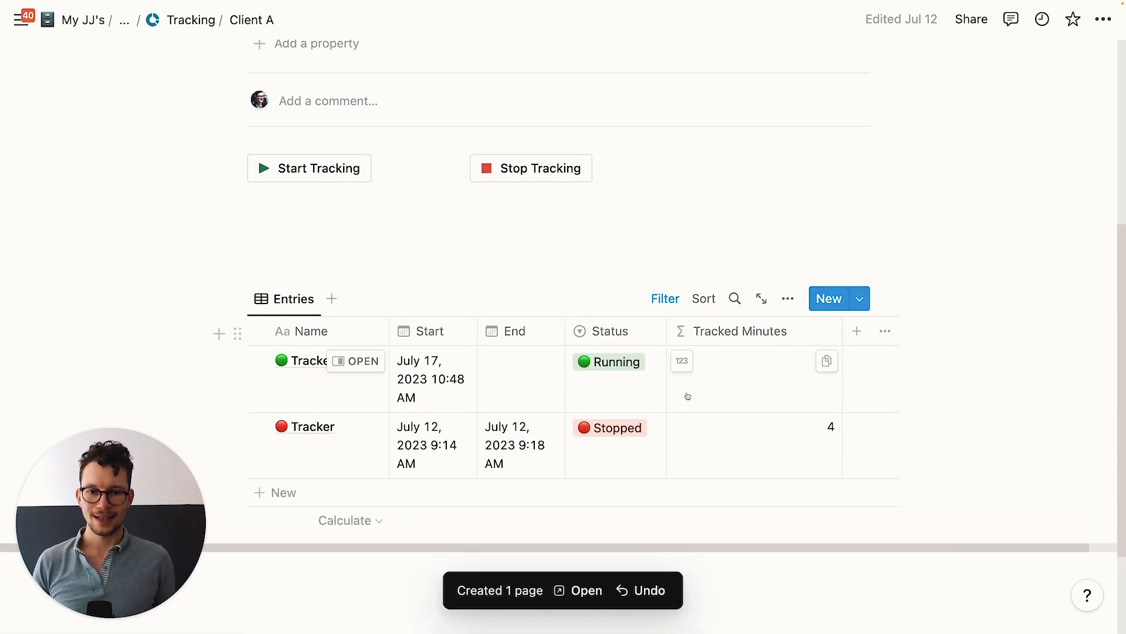
pyautogui.click(552, 169)
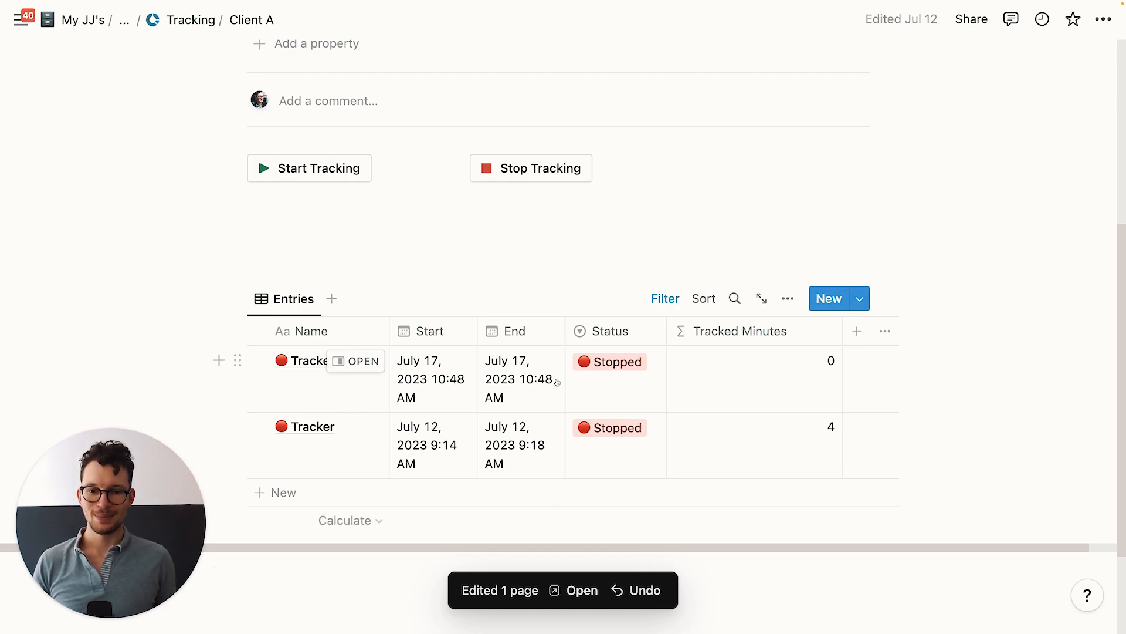
# Step: Set the end time of the July 17 tracker entry to 10:55 AM and check Client A's total time
pyautogui.click(511, 379)
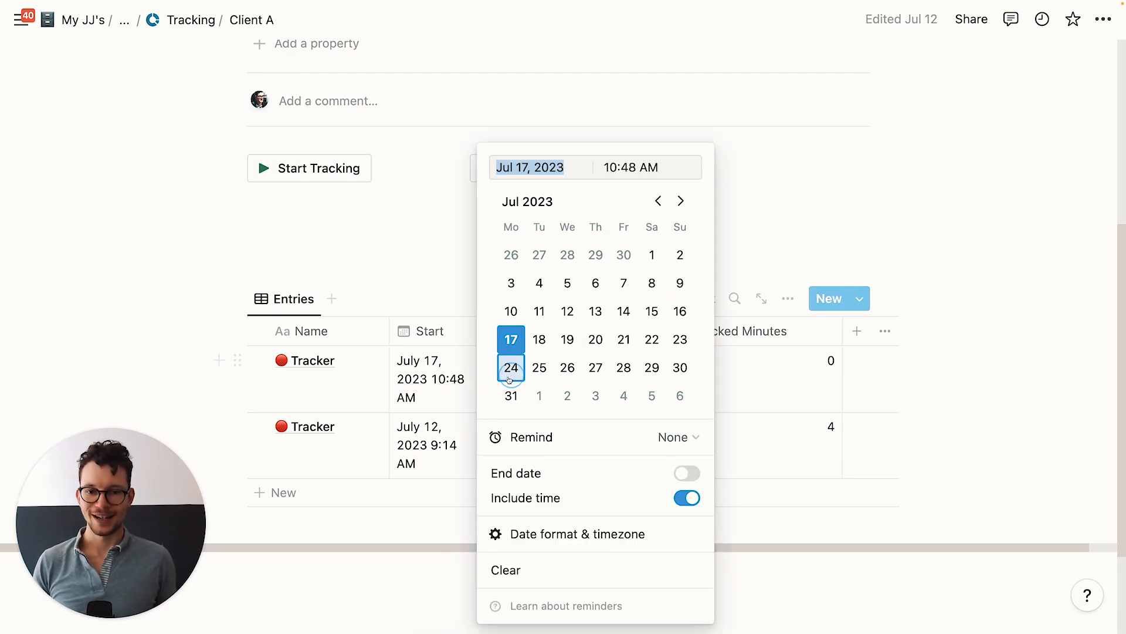
pyautogui.click(635, 167)
pyautogui.press('BackSpace')
pyautogui.write('3')
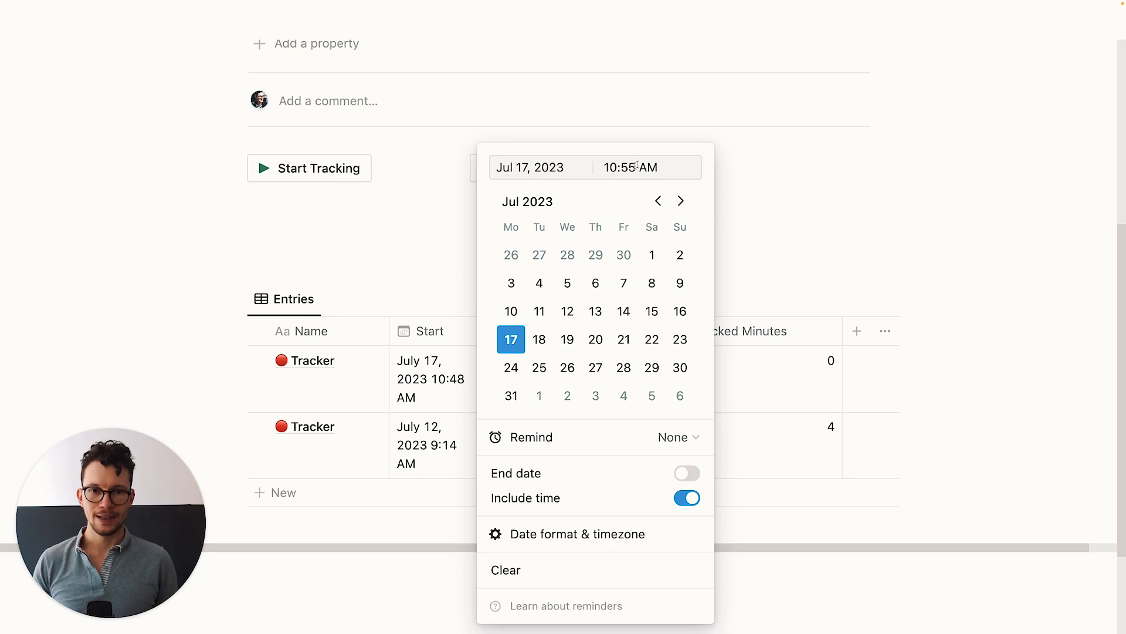
pyautogui.click(779, 209)
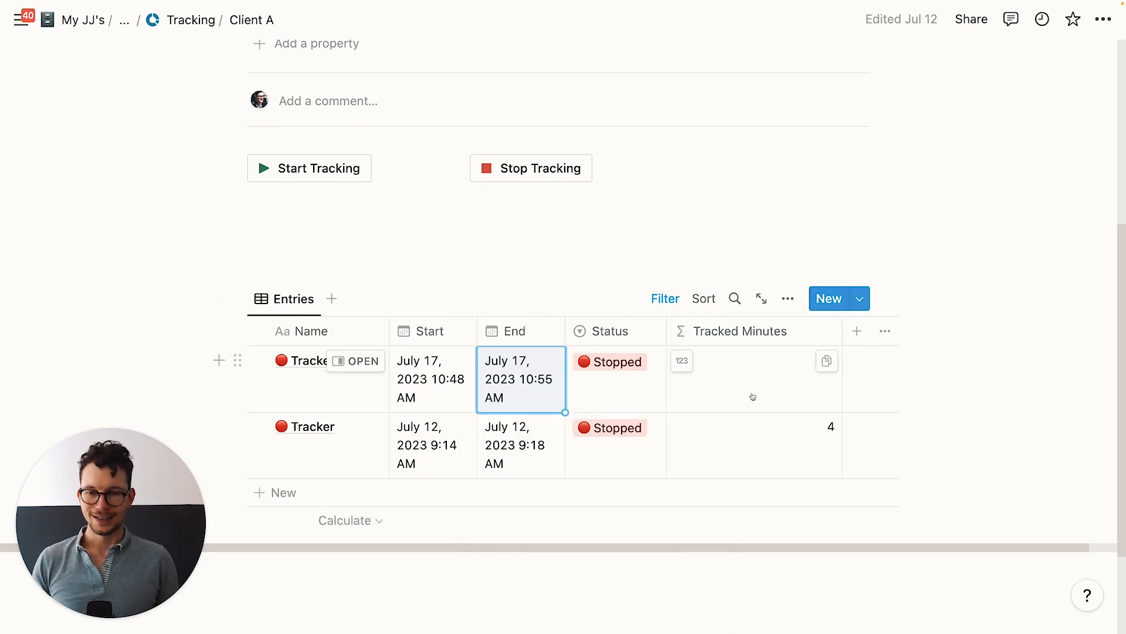
pyautogui.scroll(5, 727, 410)
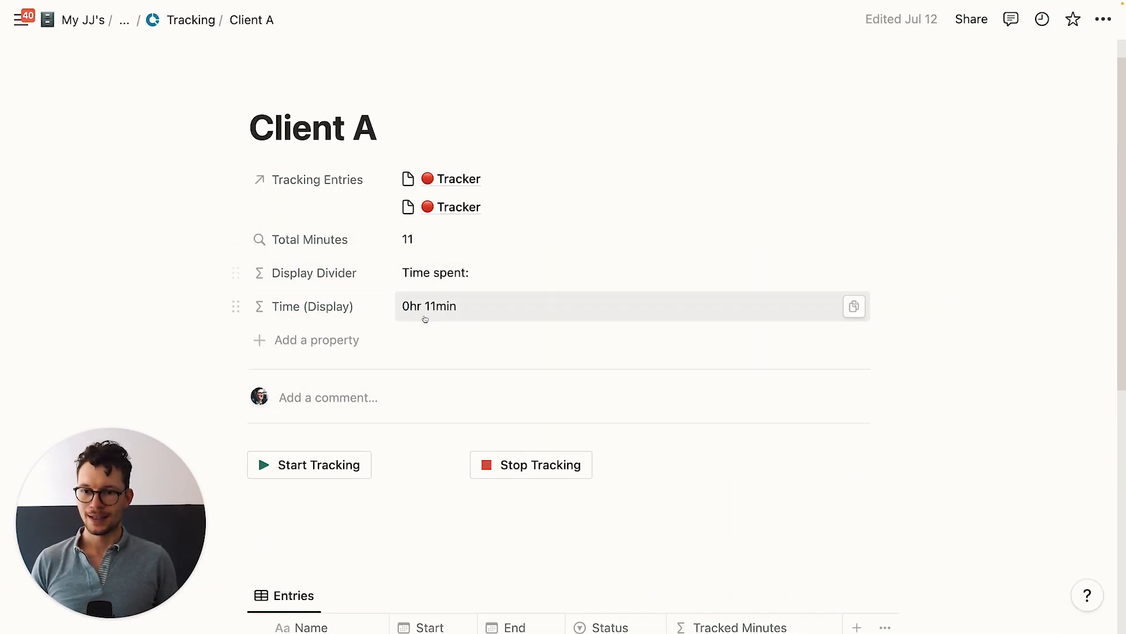
pyautogui.scroll(-5, 427, 308)
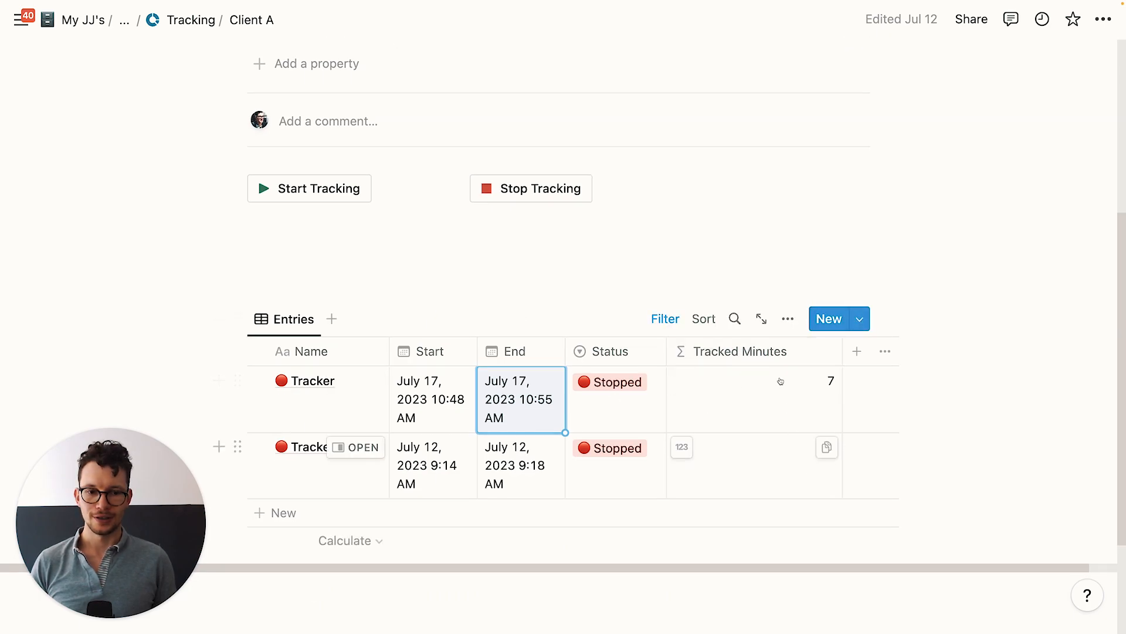
pyautogui.scroll(3, 745, 473)
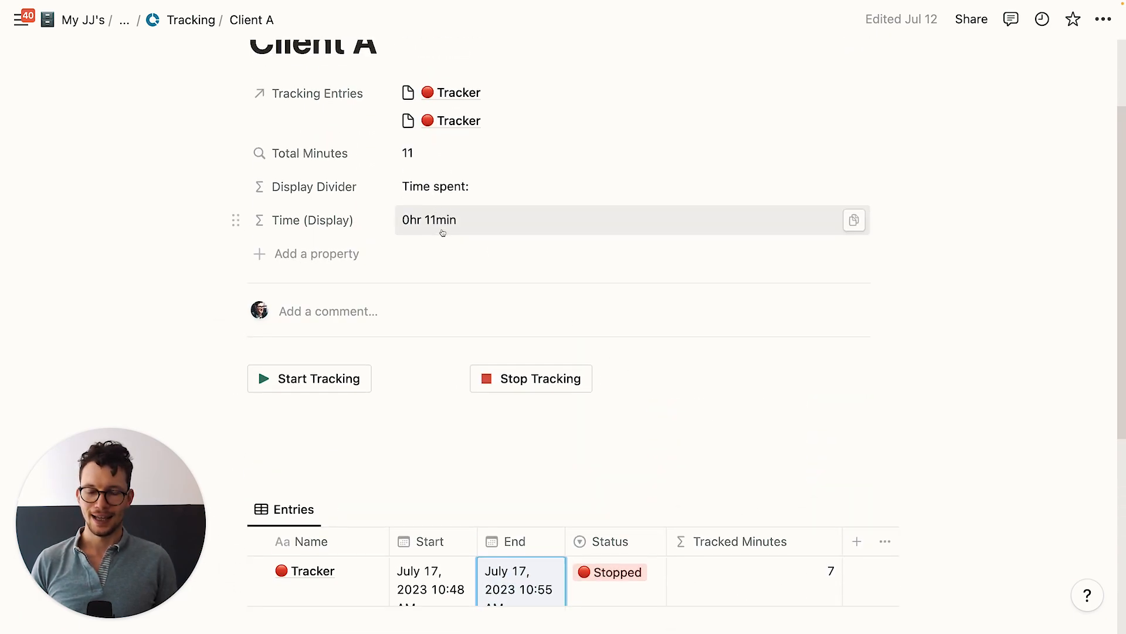
pyautogui.scroll(1, 440, 242)
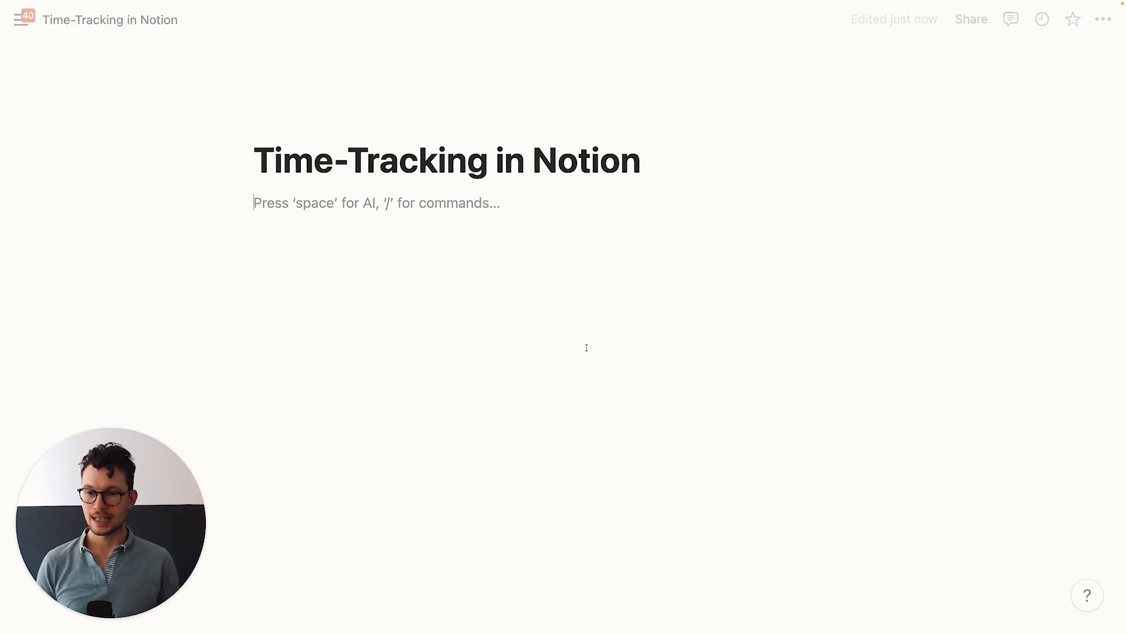
# Step: Insert an inline database titled Clients on the Time-Tracking in Notion page
pyautogui.write('/data')
pyautogui.press('Return')
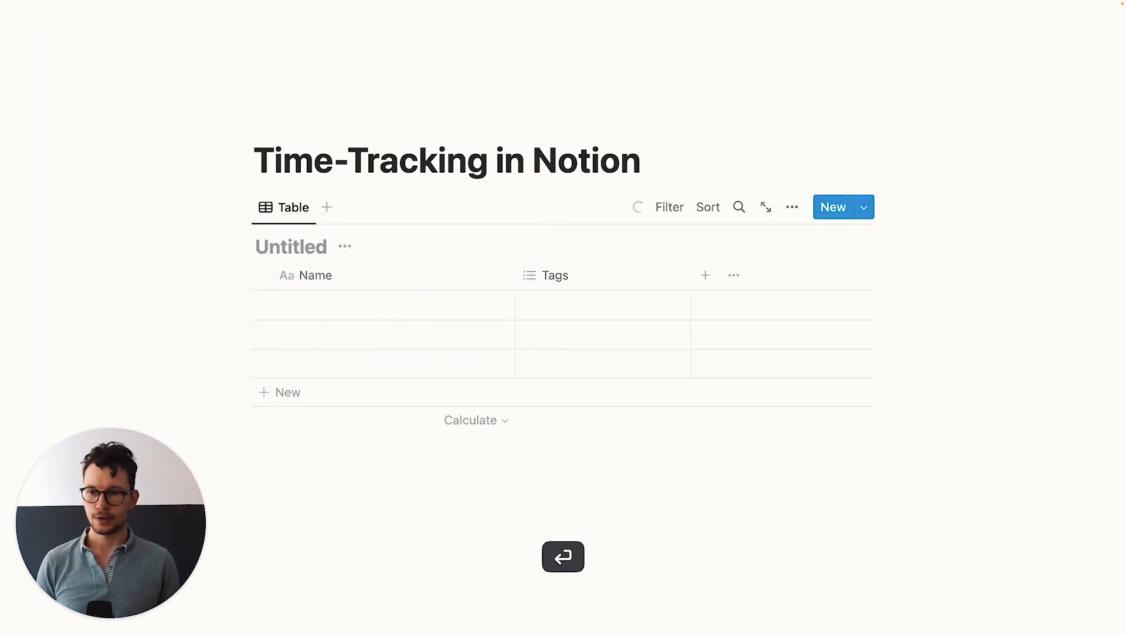
pyautogui.write('Clients')
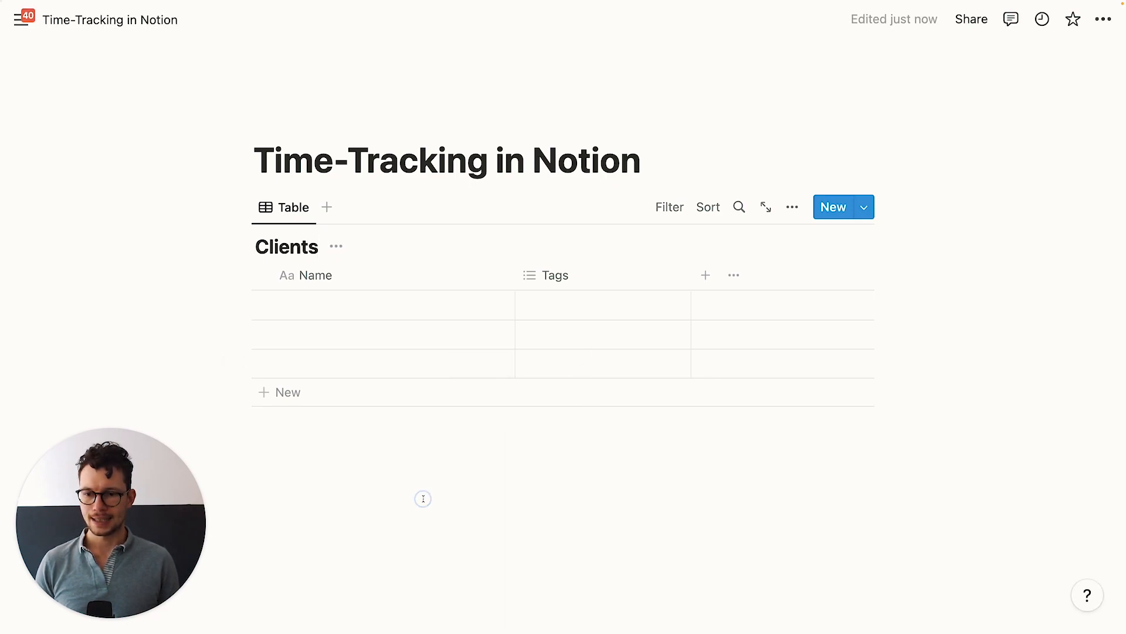
# Step: Insert a second inline database titled Time Trackers below the Clients table
pyautogui.click(422, 498)
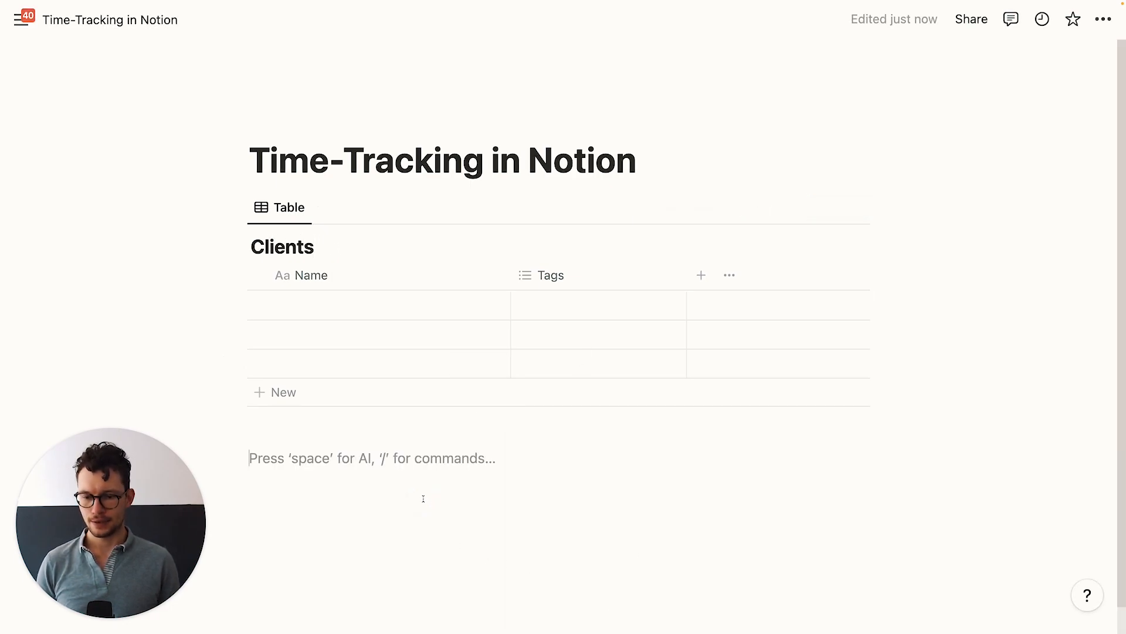
pyautogui.write('/dat')
pyautogui.press('Return')
pyautogui.write('Tim')
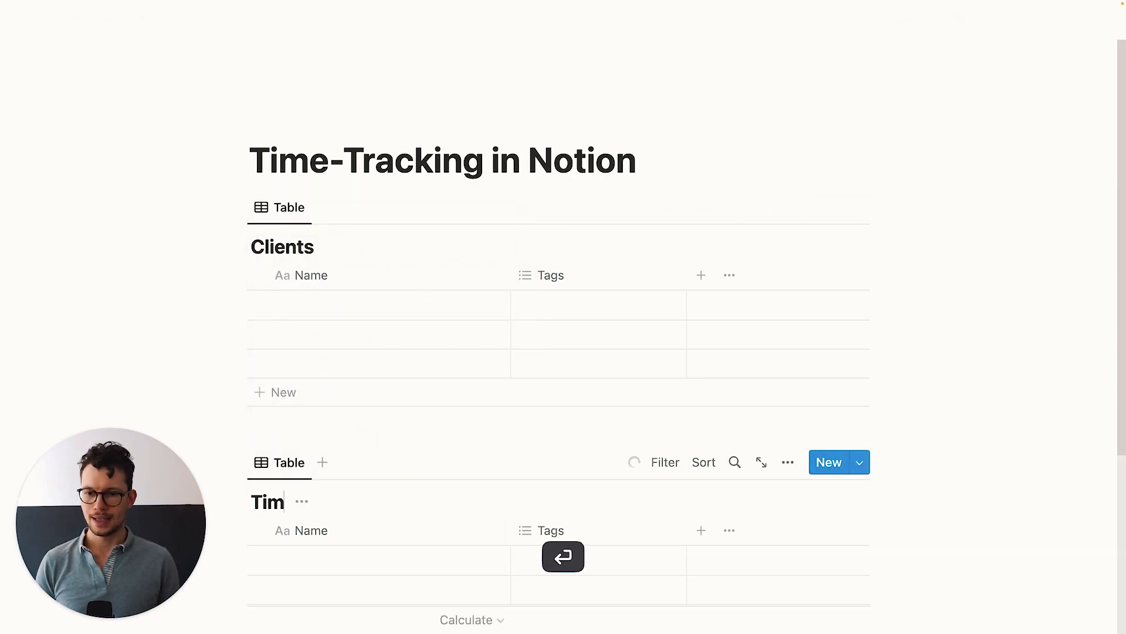
pyautogui.write('e Trackers')
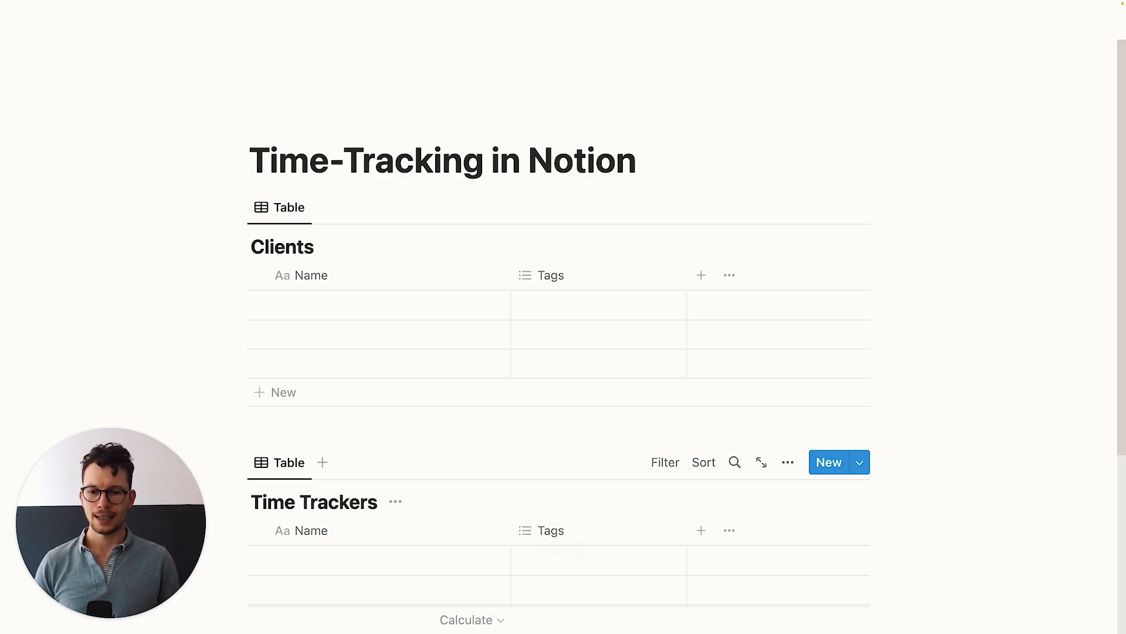
# Step: Convert the Tags property of Clients into a relation to Time Trackers that is also shown on Time Trackers
pyautogui.scroll(-3, 469, 470)
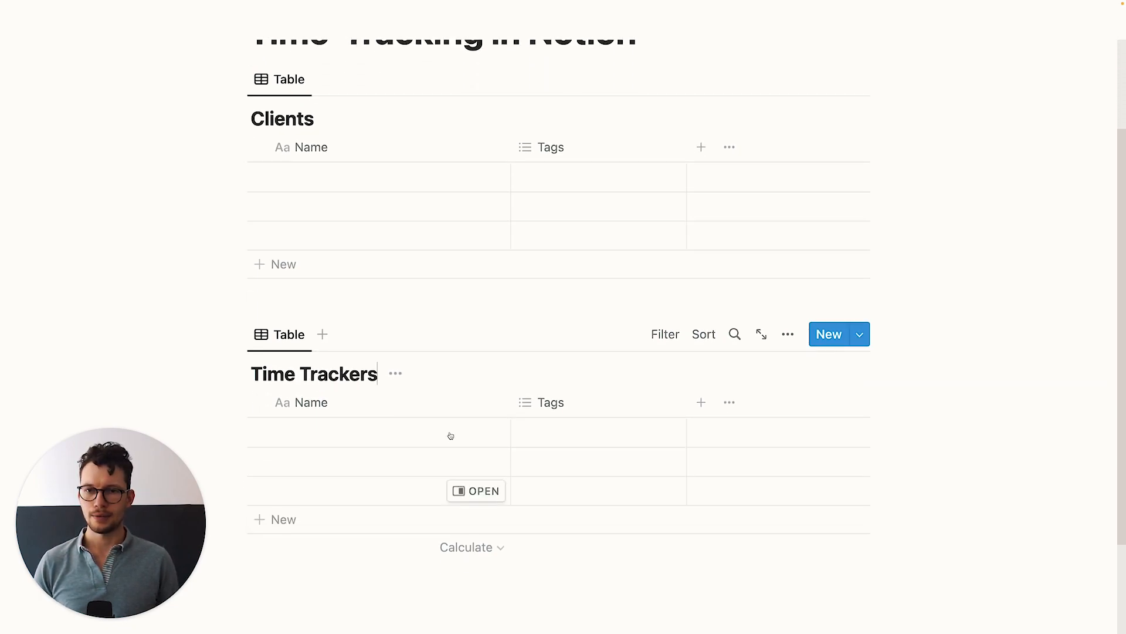
pyautogui.click(604, 150)
pyautogui.click(580, 214)
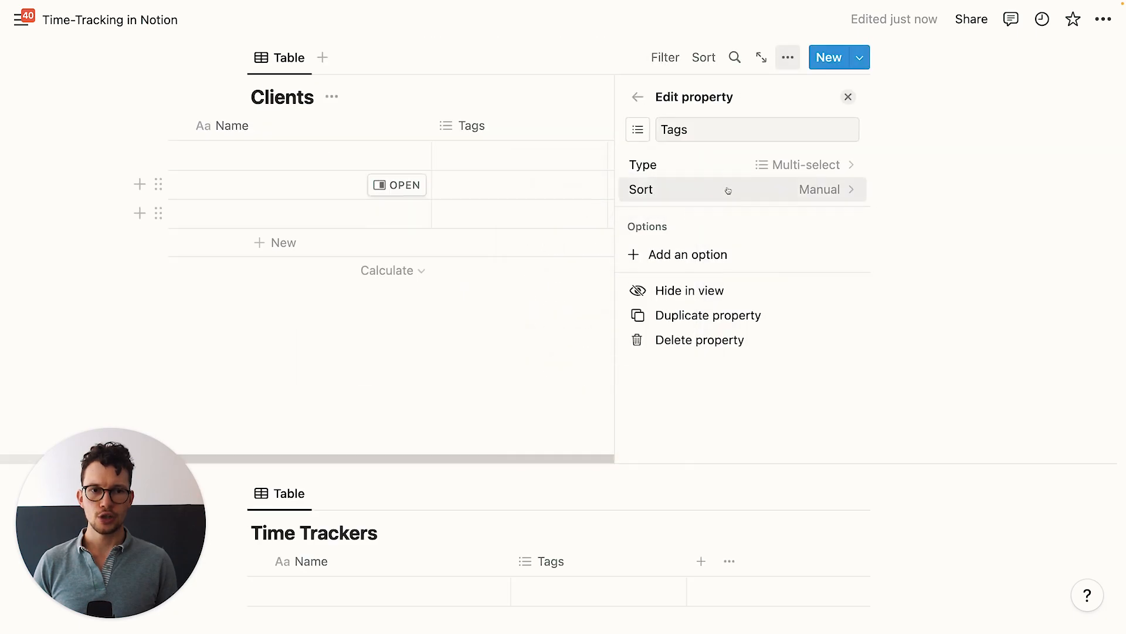
pyautogui.click(728, 163)
pyautogui.write('rel')
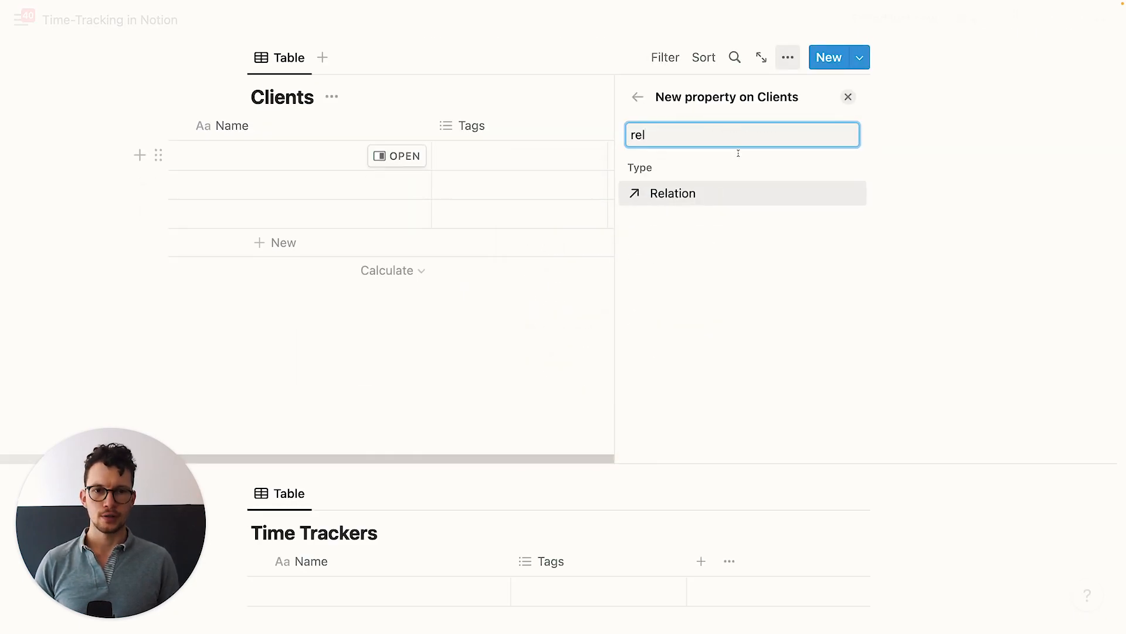
pyautogui.click(662, 200)
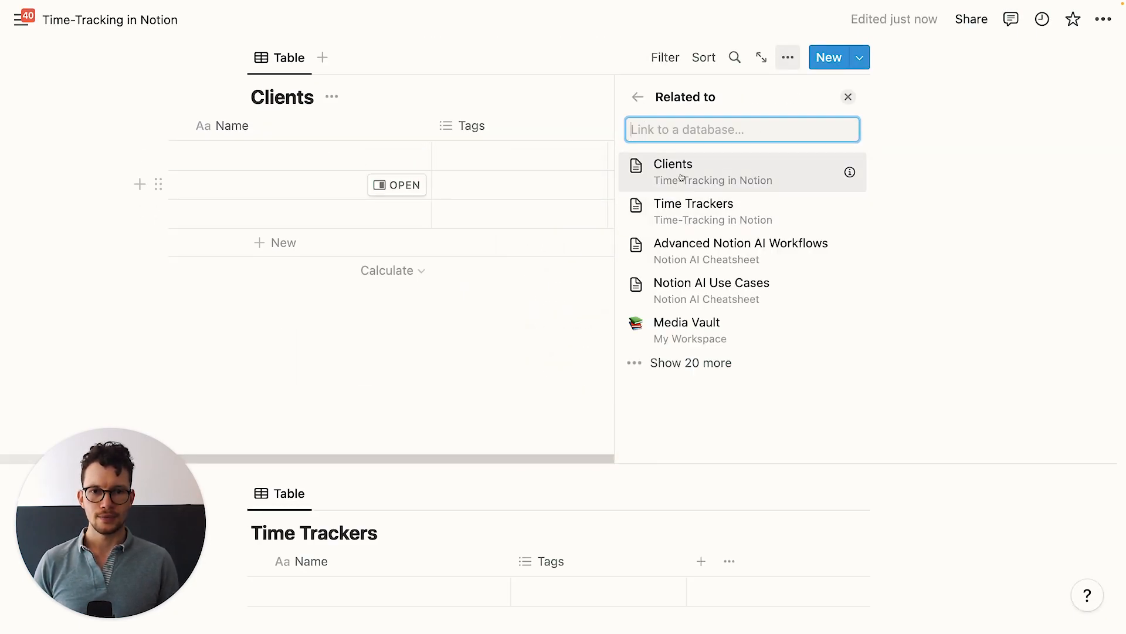
pyautogui.click(667, 208)
pyautogui.click(785, 209)
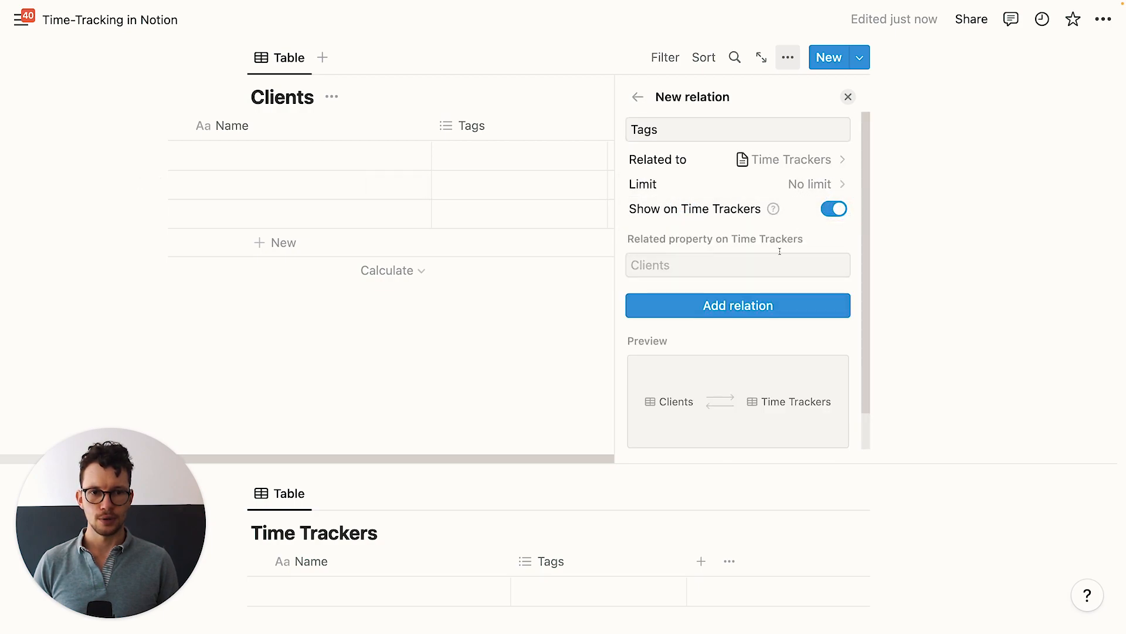
pyautogui.click(716, 297)
pyautogui.click(488, 353)
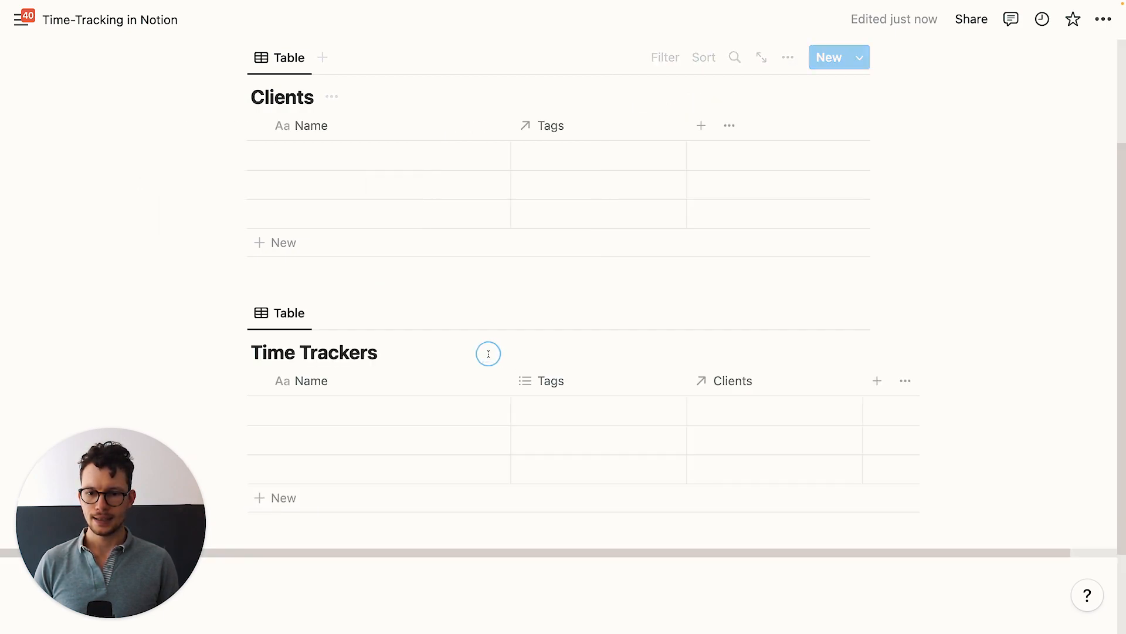
# Step: Change the Tags property of Time Trackers to the Date type and rename it Start Time
pyautogui.scroll(-1, 487, 353)
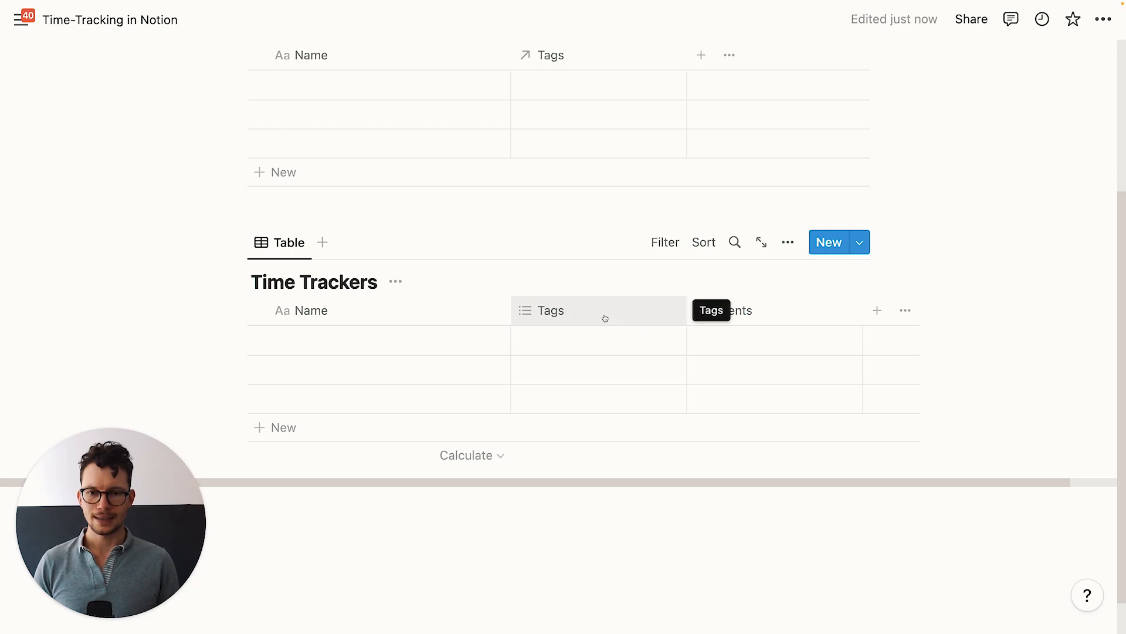
pyautogui.click(605, 317)
pyautogui.click(587, 378)
pyautogui.click(707, 274)
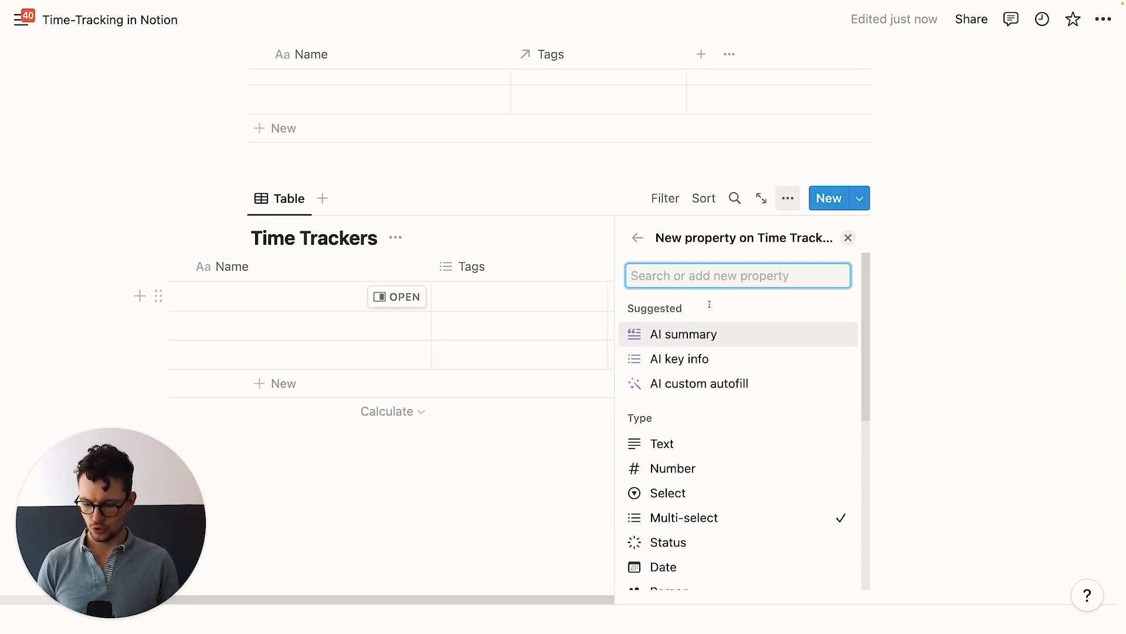
pyautogui.write('date')
pyautogui.click(684, 330)
pyautogui.click(704, 271)
pyautogui.press('super+a')
pyautogui.write('Start Time')
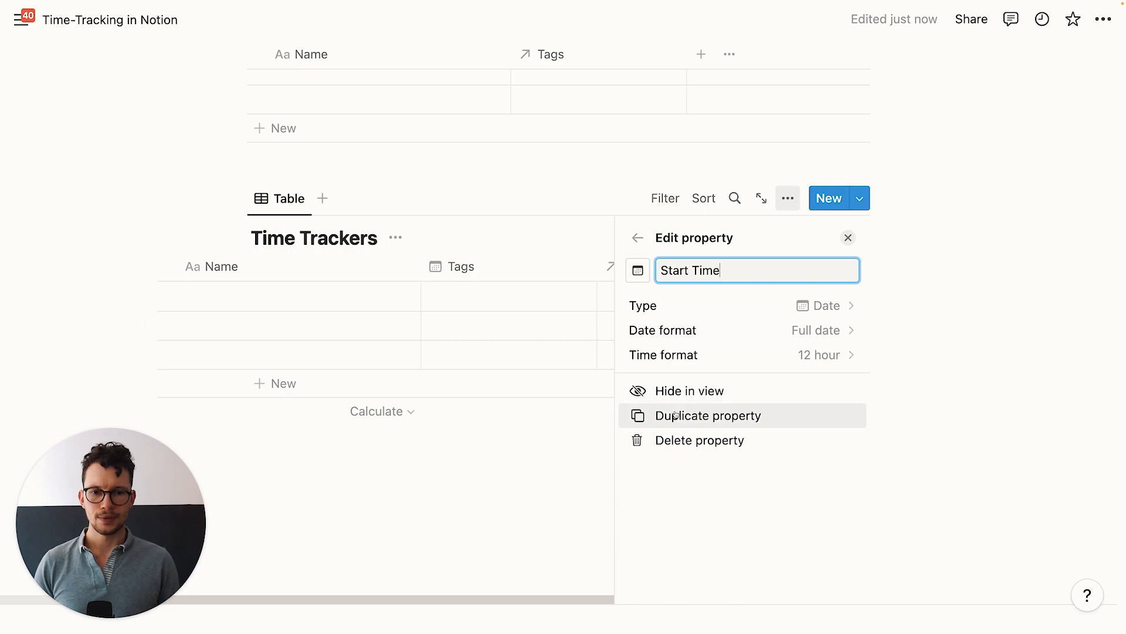
# Step: Duplicate the Start Time property and name the copy End Time
pyautogui.click(704, 416)
pyautogui.click(743, 270)
pyautogui.press('super+a')
pyautogui.write('End Time')
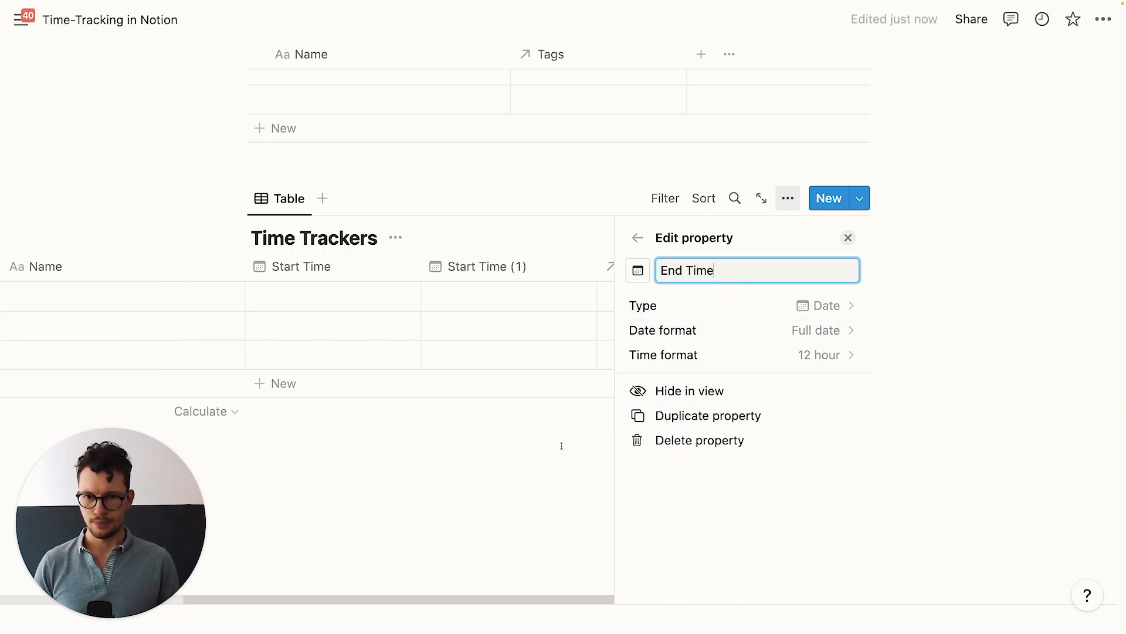
pyautogui.click(561, 450)
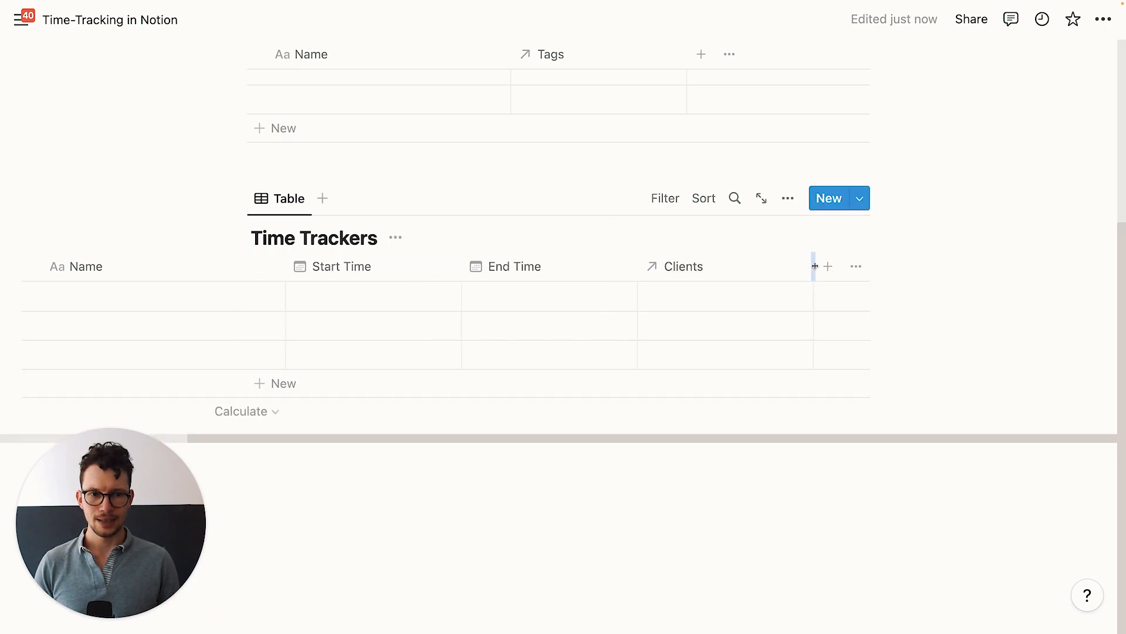
# Step: Narrow the Clients column in Time Trackers and add a Select property named Tracker Status
pyautogui.moveTo(815, 266); pyautogui.dragTo(726, 270)
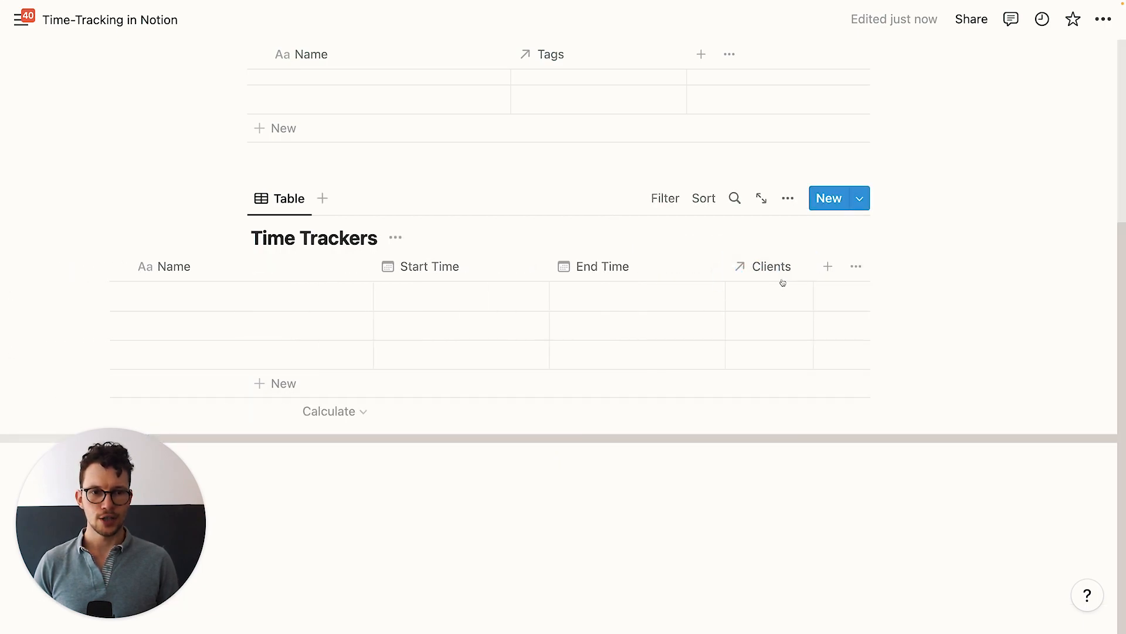
pyautogui.click(829, 268)
pyautogui.click(668, 493)
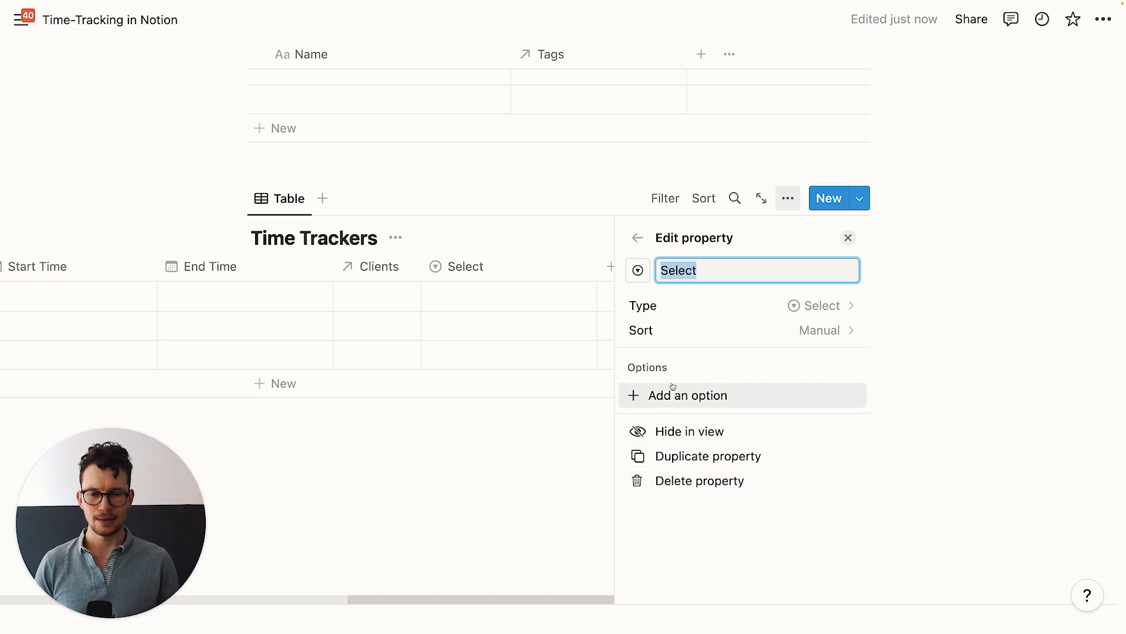
pyautogui.write('Tracker Status')
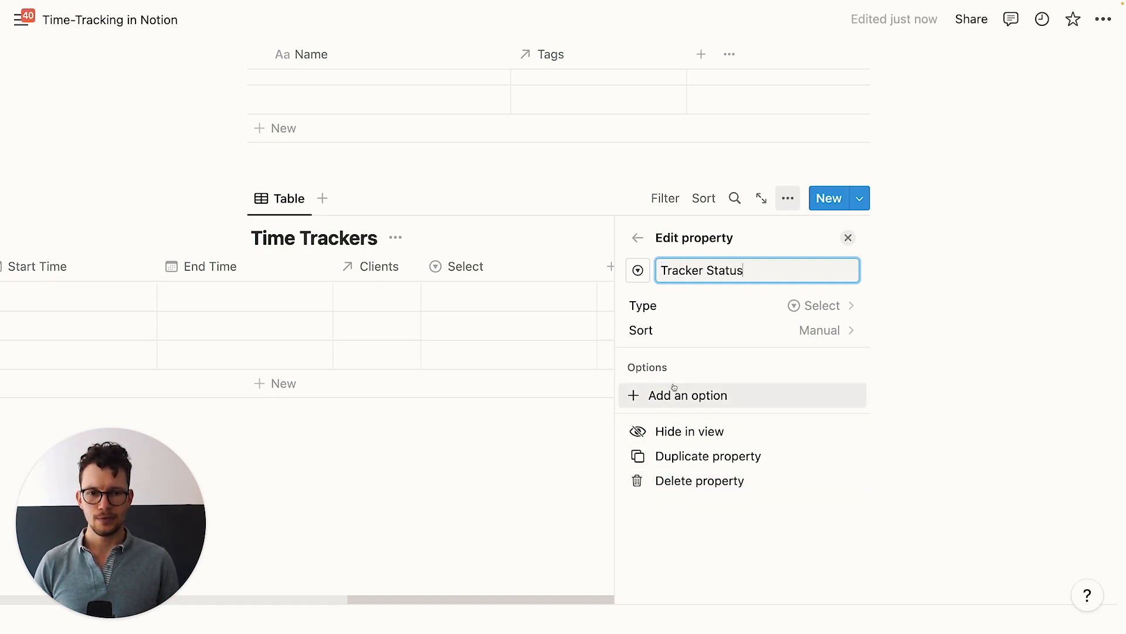
# Step: Add the options Running and Paused to the Tracker Status property
pyautogui.click(674, 388)
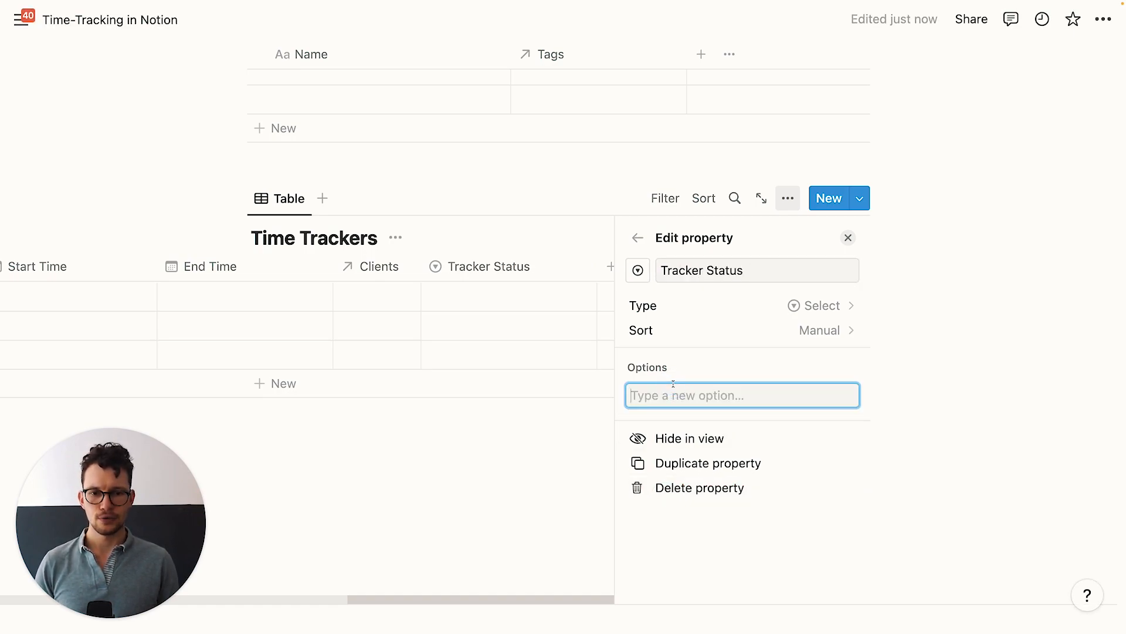
pyautogui.write('Running')
pyautogui.press('Return')
pyautogui.write('Paused')
pyautogui.press('Return')
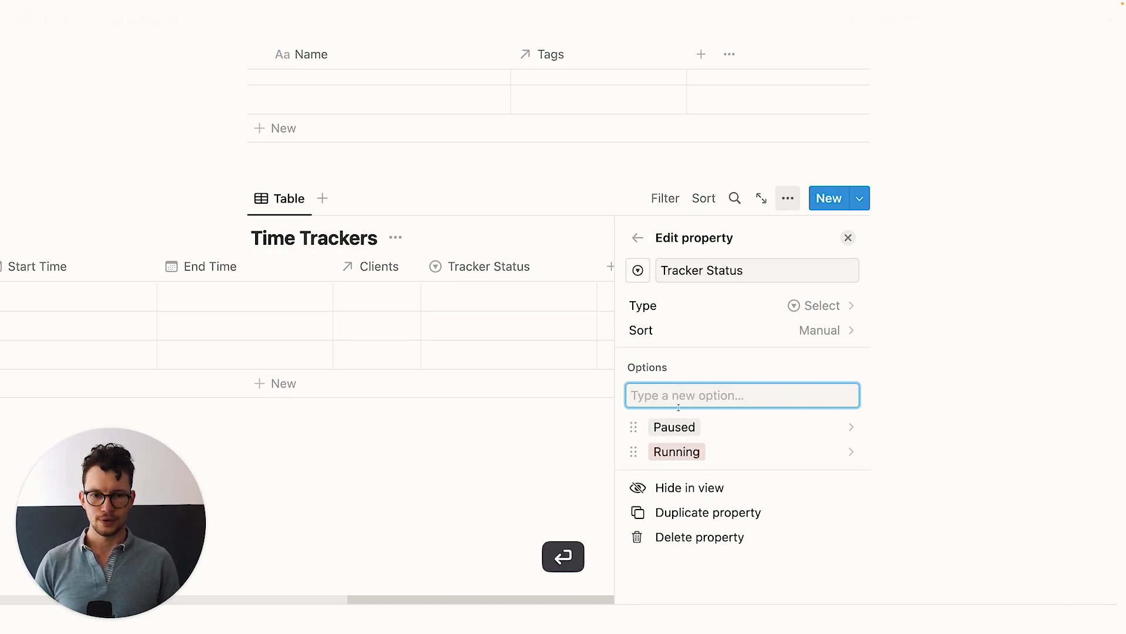
# Step: Color the Running option green and the Paused option red, and move Paused below Running
pyautogui.click(761, 452)
pyautogui.click(733, 323)
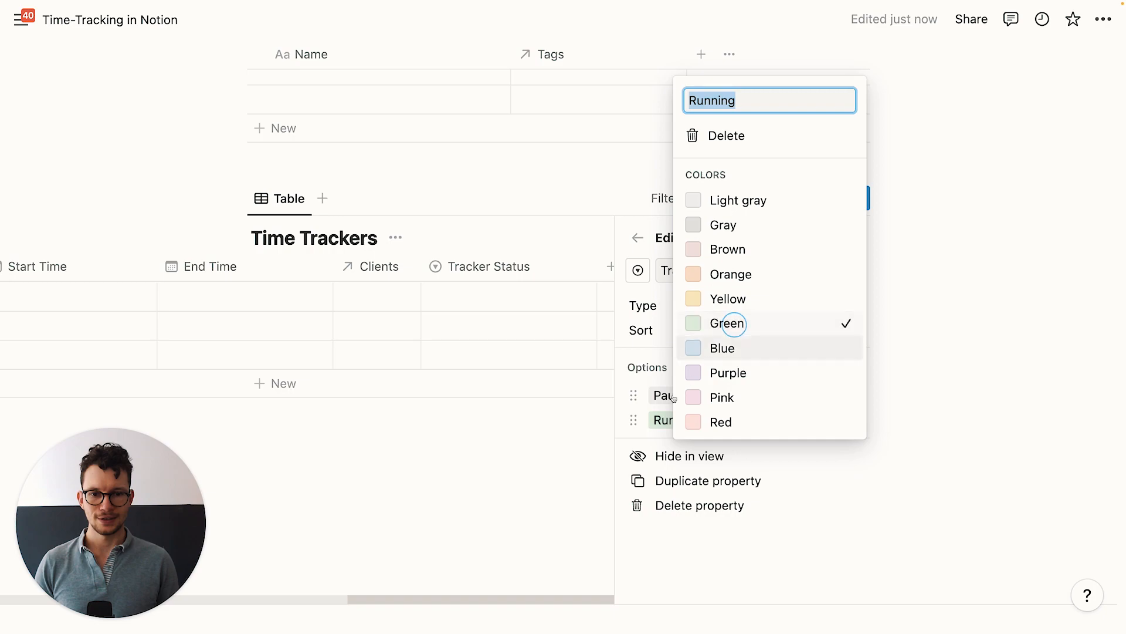
pyautogui.click(663, 395)
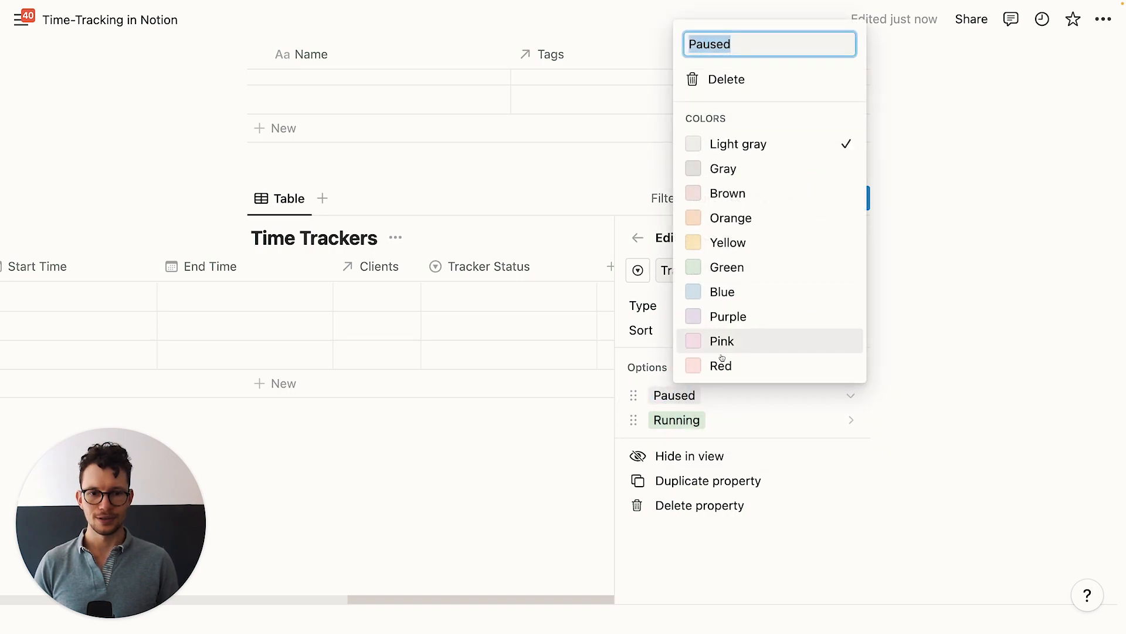
pyautogui.click(721, 362)
pyautogui.click(683, 395)
pyautogui.moveTo(634, 396); pyautogui.dragTo(633, 423)
pyautogui.click(543, 437)
# Step: Create a new page template in the Clients database and open it as a full page
pyautogui.moveTo(477, 438); pyautogui.dragTo(280, 421)
pyautogui.scroll(5, 296, 426)
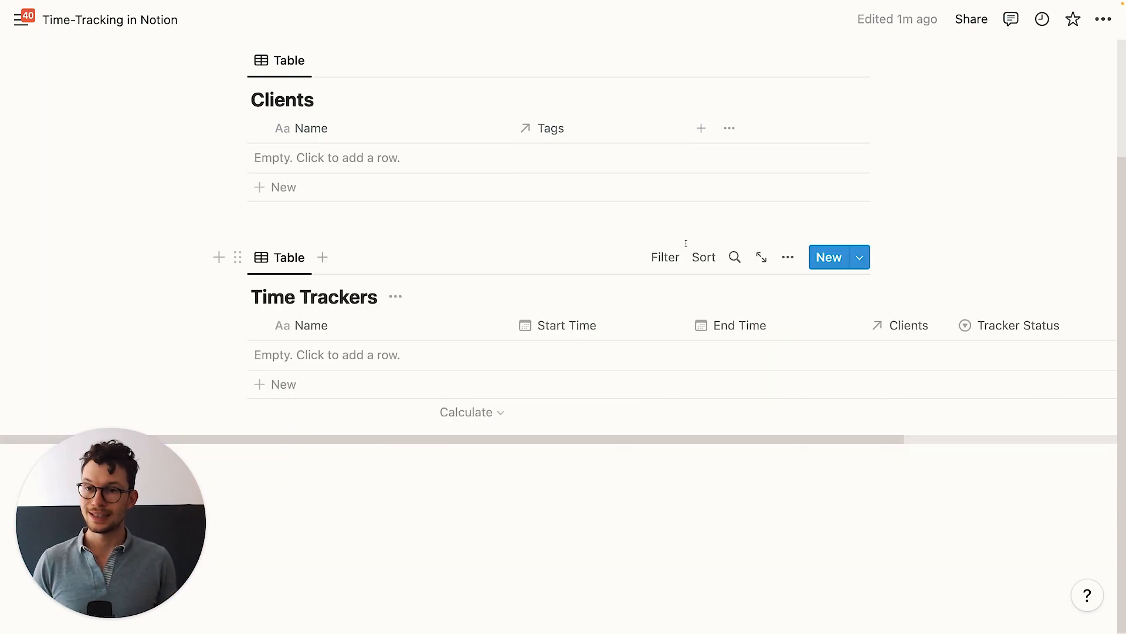
pyautogui.scroll(1, 473, 172)
pyautogui.click(860, 76)
pyautogui.click(755, 188)
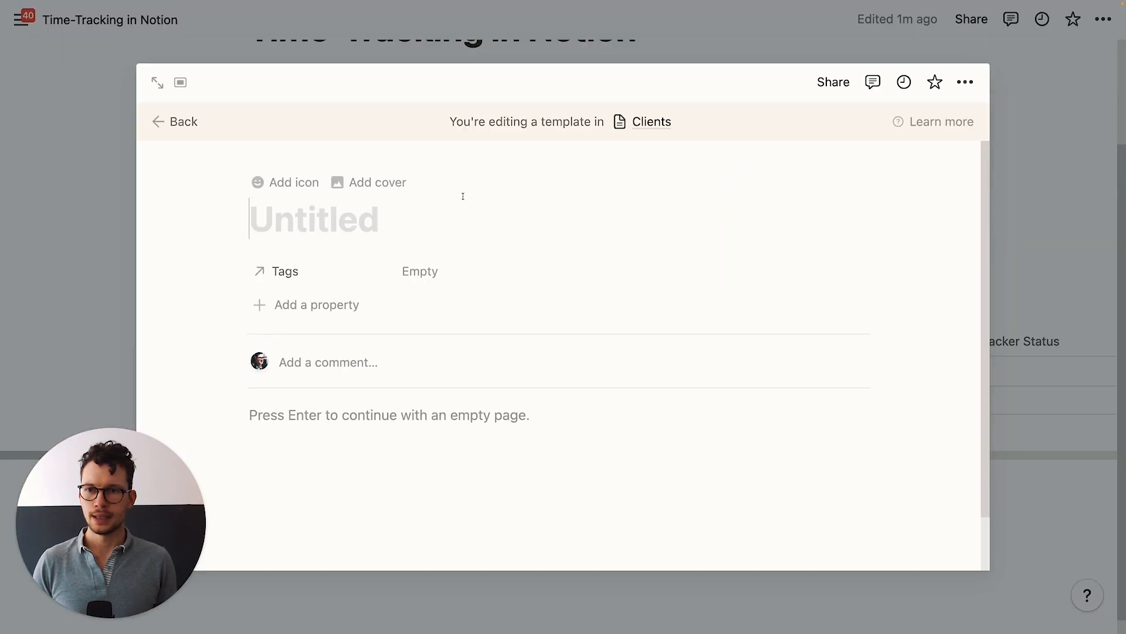
pyautogui.click(157, 82)
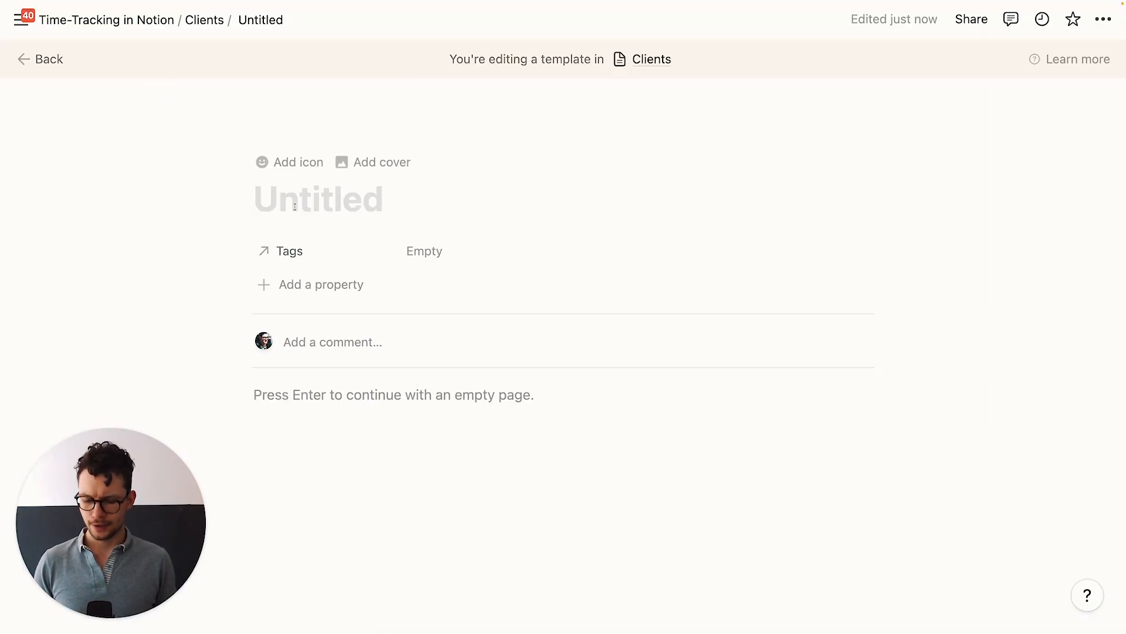
# Step: Title the client template New Client and add a few blank lines to its body
pyautogui.write('New Client')
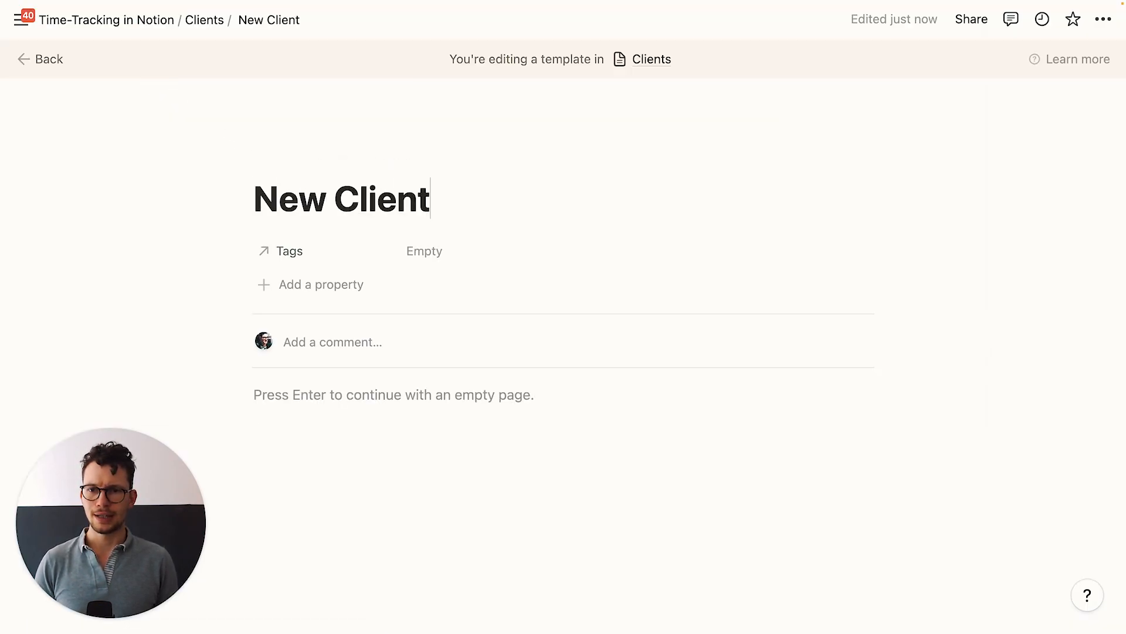
pyautogui.click(336, 418)
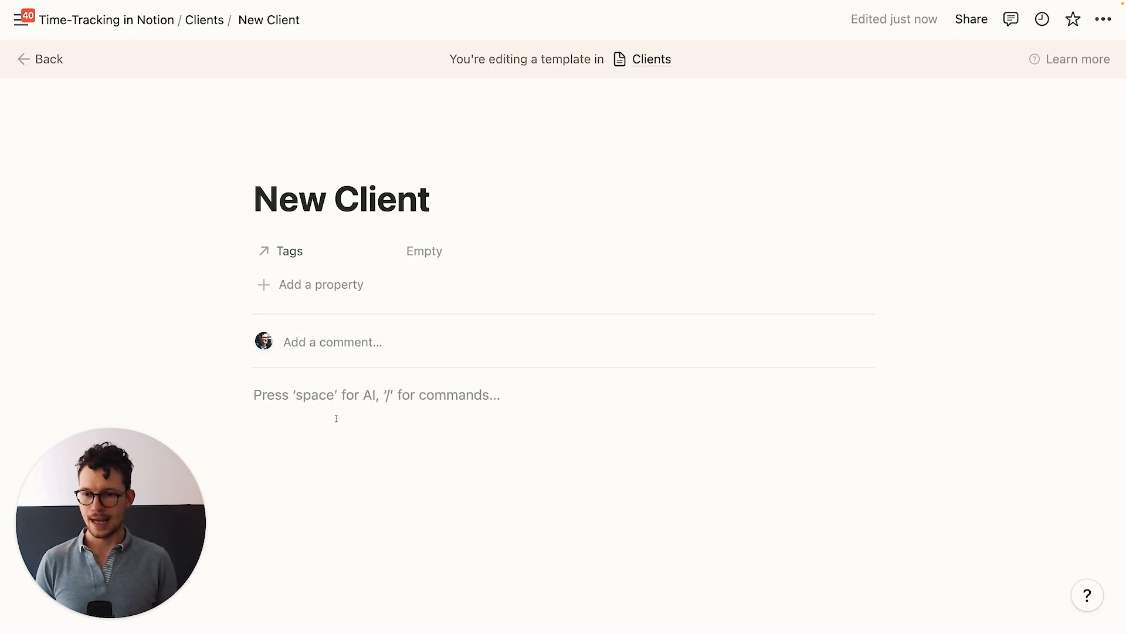
pyautogui.press('Return')
pyautogui.press('Return')
pyautogui.press('Return')
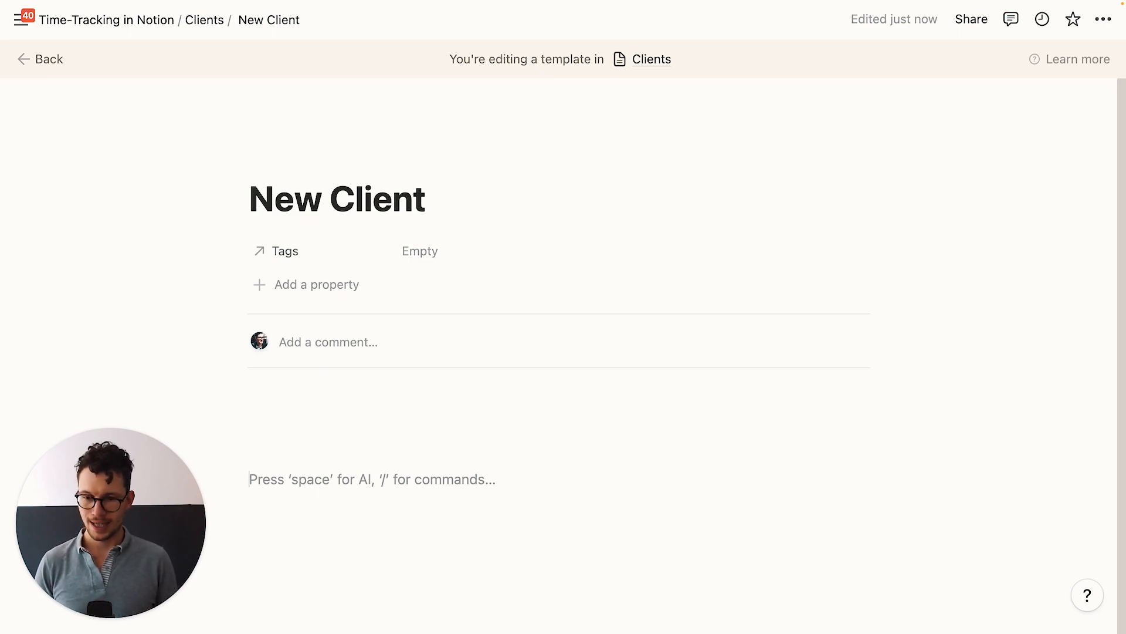
# Step: Insert a linked view of the Time Trackers database in the template body, copying its existing Table view
pyautogui.write('/create')
pyautogui.press('Return')
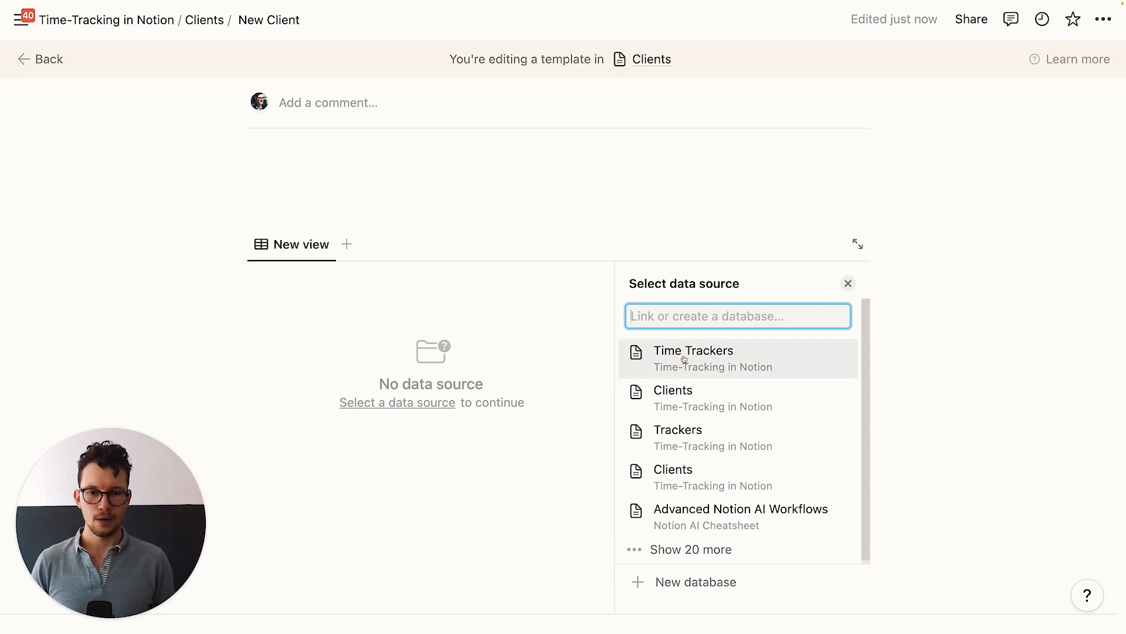
pyautogui.click(684, 359)
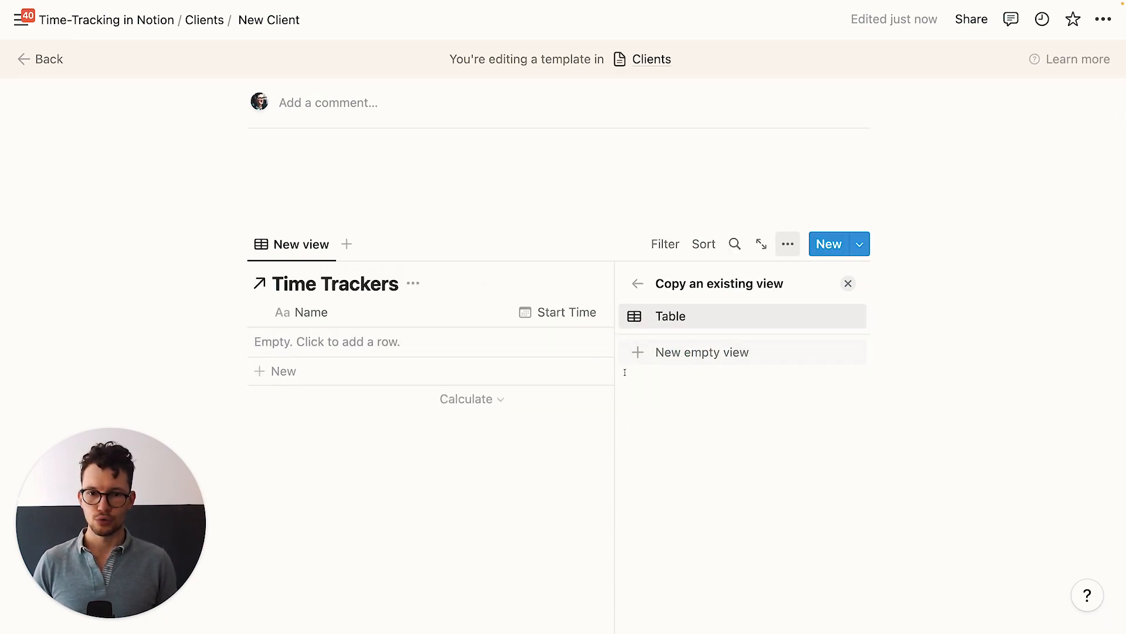
pyautogui.click(695, 317)
# Step: Add an advanced filter to the linked Time Trackers view where Clients contains New Client
pyautogui.click(665, 244)
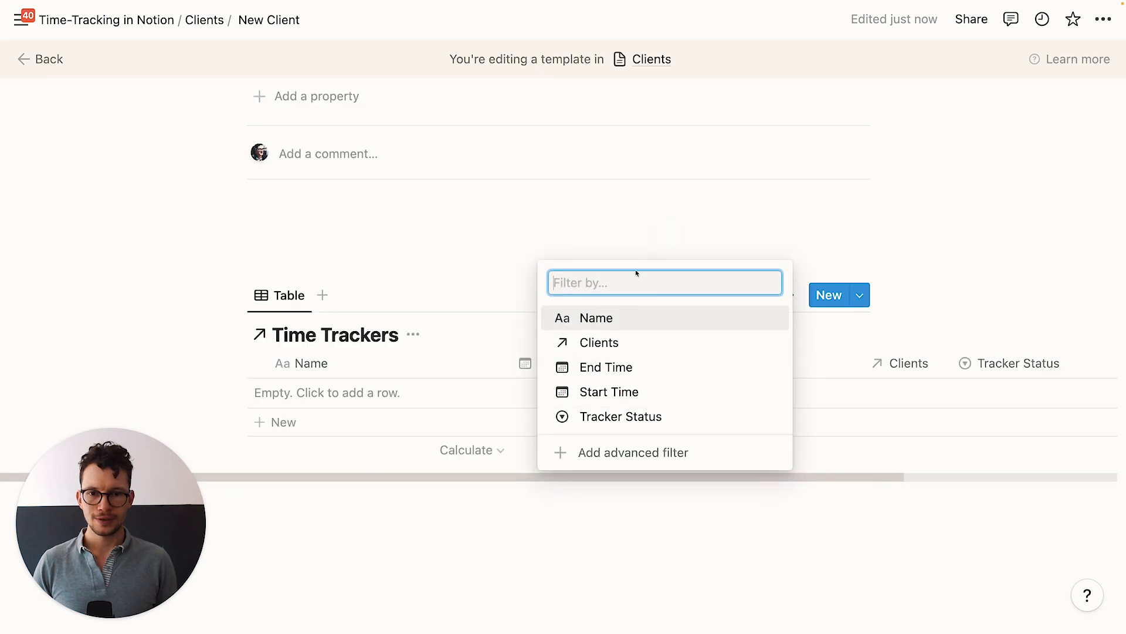
pyautogui.click(628, 452)
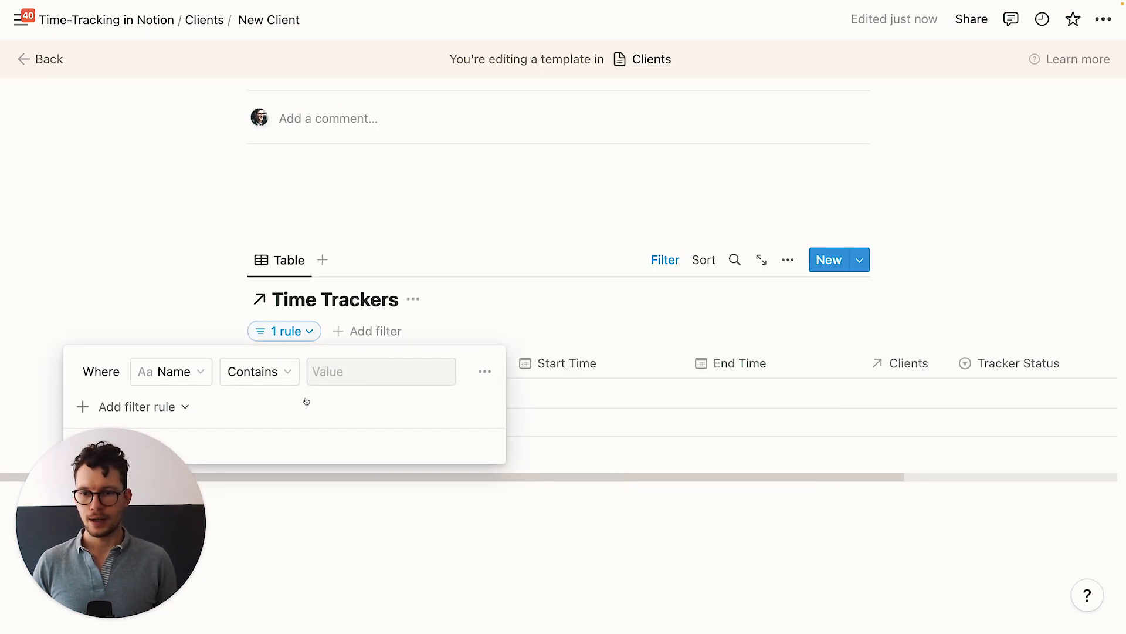
pyautogui.click(190, 377)
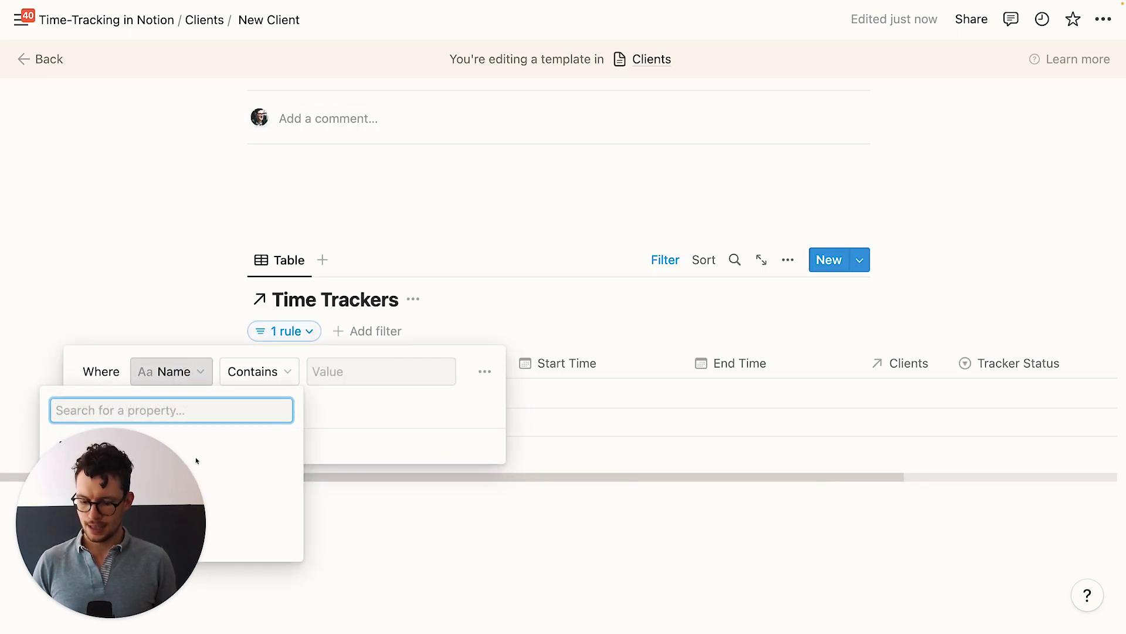
pyautogui.write('clien')
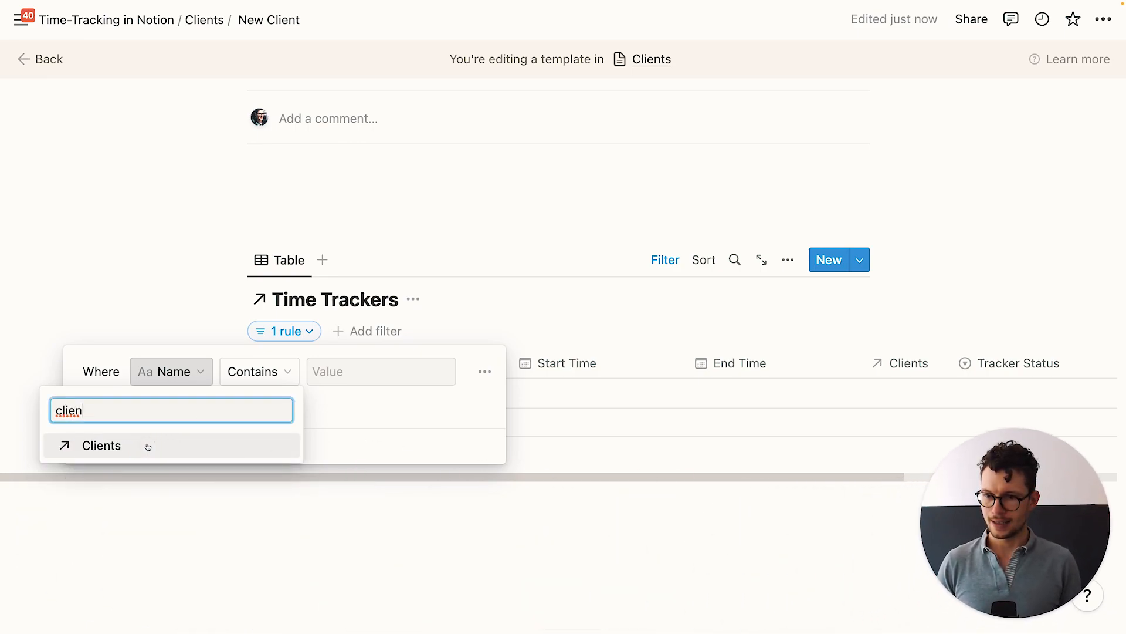
pyautogui.click(142, 447)
pyautogui.click(392, 374)
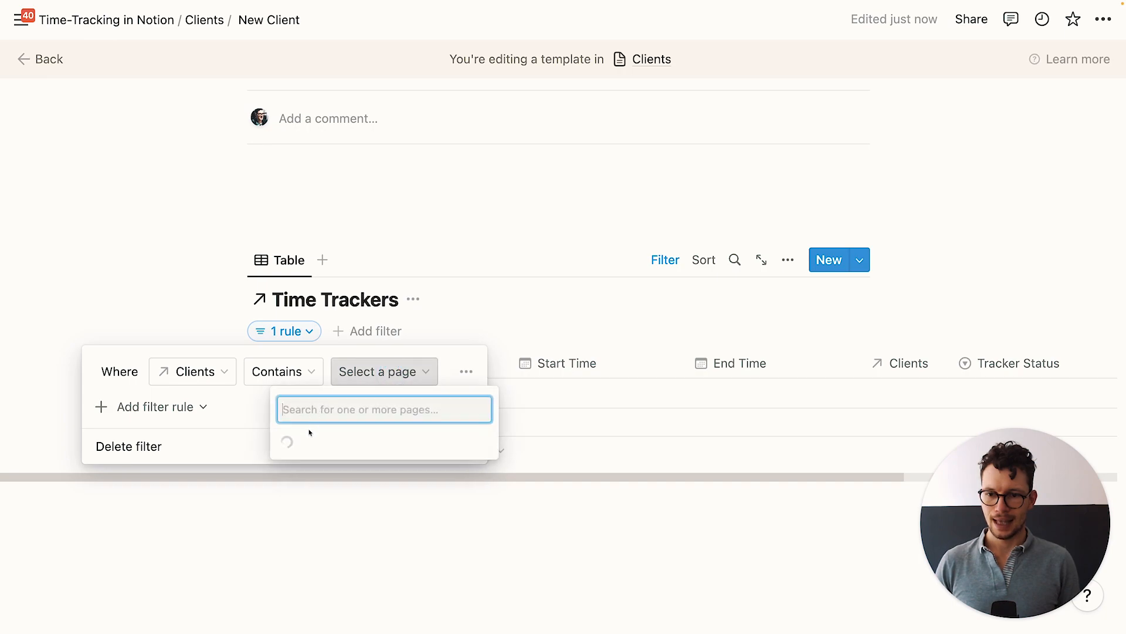
pyautogui.click(352, 443)
pyautogui.click(214, 272)
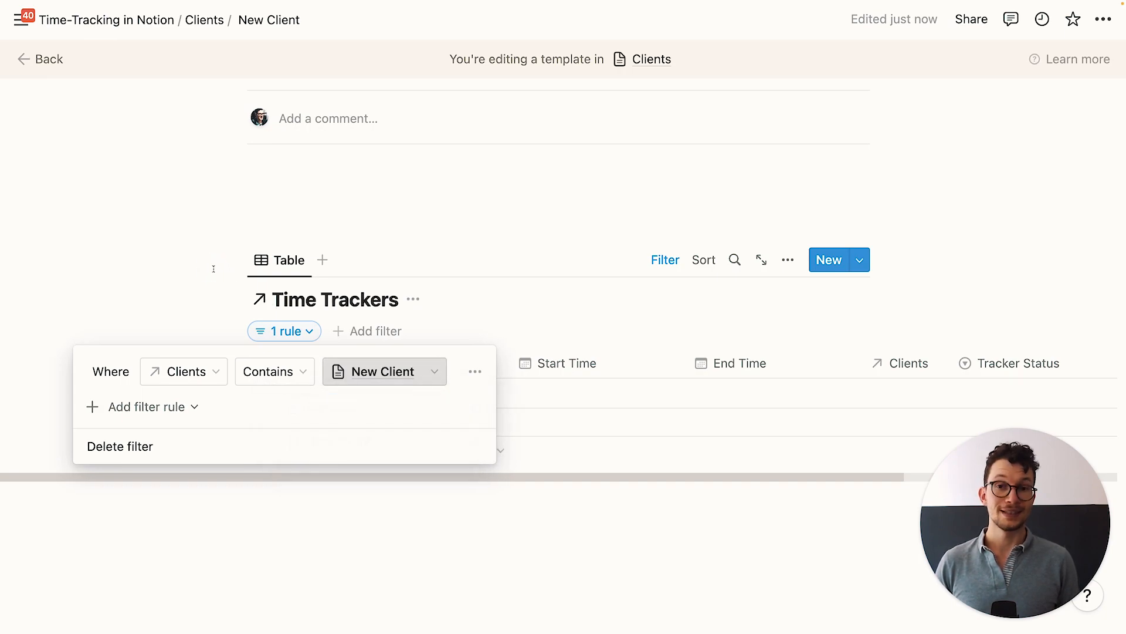
pyautogui.click(317, 230)
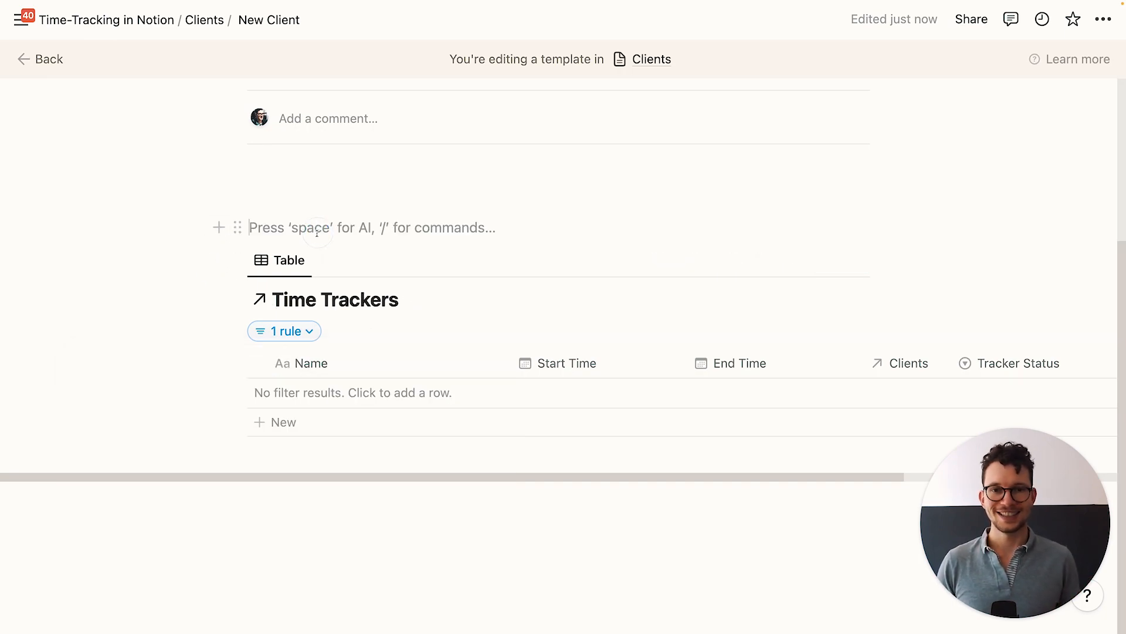
# Step: Hide the database title of the linked Time Trackers view
pyautogui.scroll(1, 300, 259)
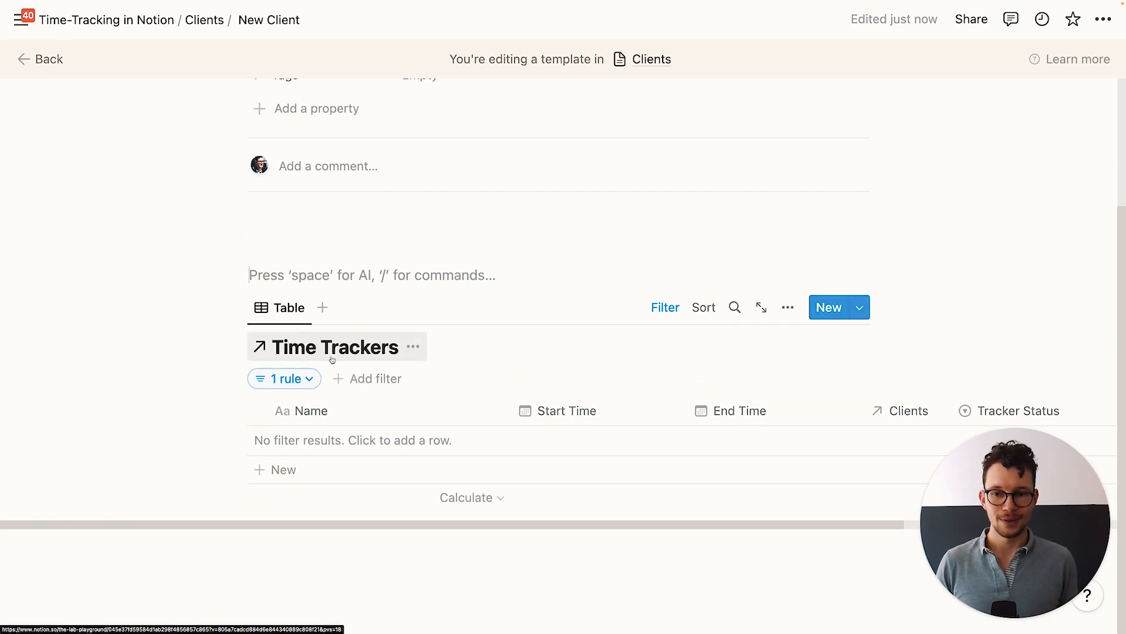
pyautogui.scroll(2, 332, 360)
pyautogui.scroll(1, 338, 395)
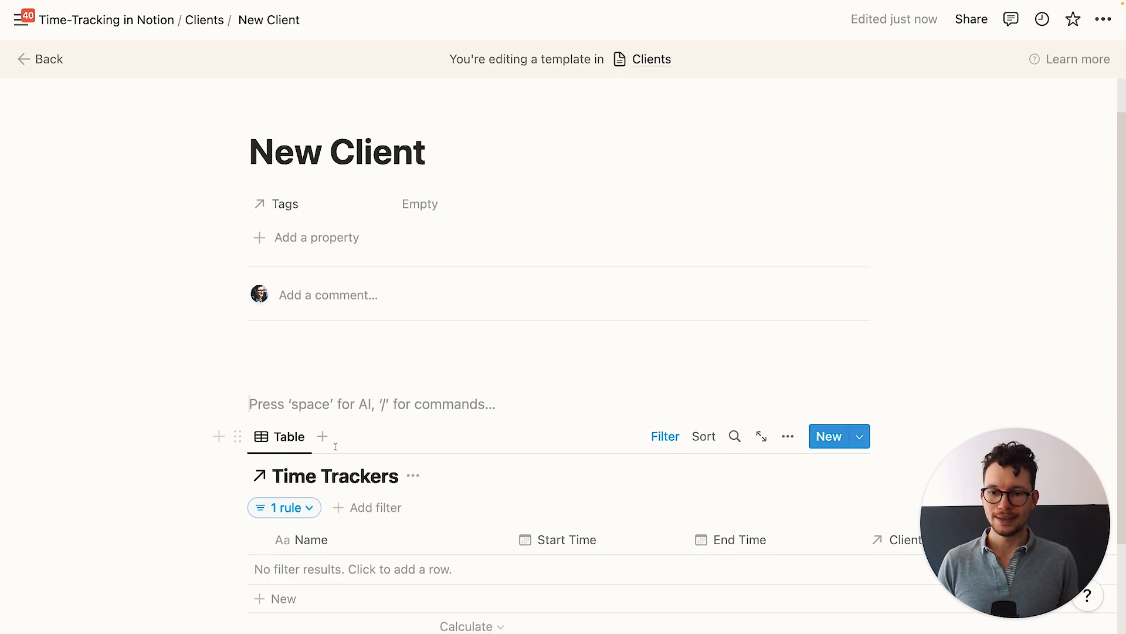
pyautogui.scroll(-1, 352, 434)
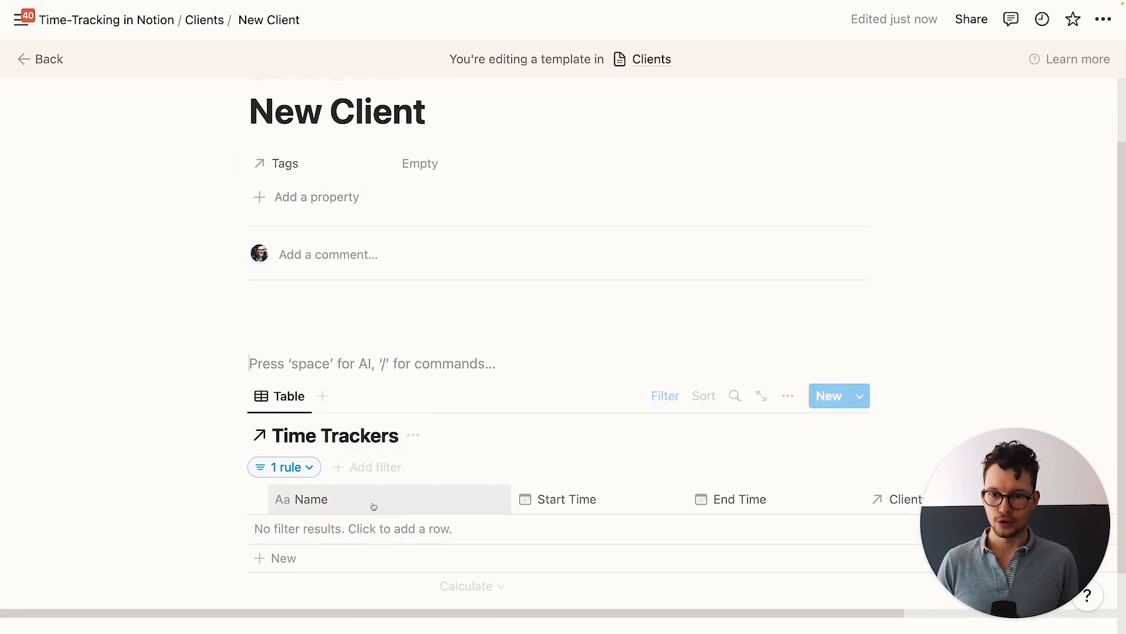
pyautogui.click(413, 436)
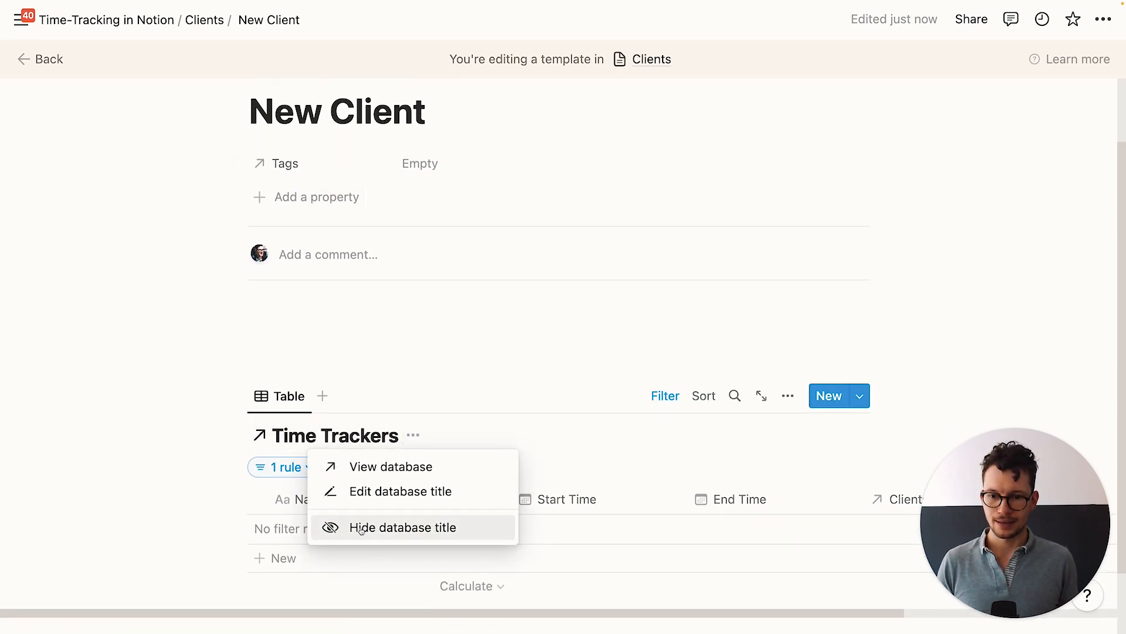
pyautogui.click(358, 529)
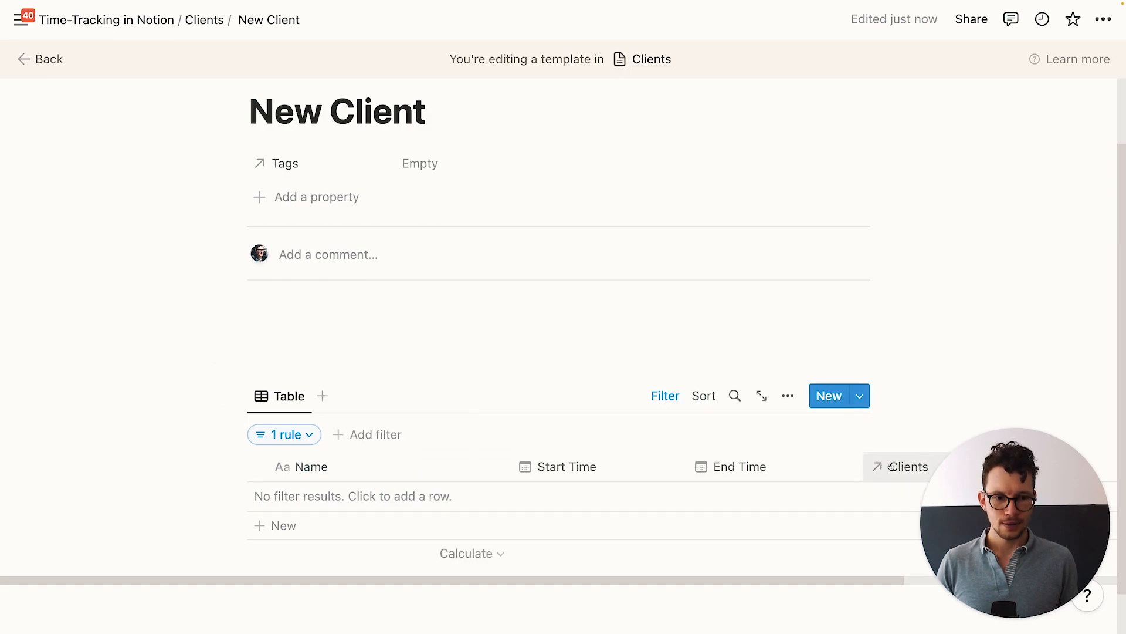
# Step: Hide the Clients column in the linked table and narrow the Name, Start Time, End Time and Tracker Status columns
pyautogui.scroll(-3, 898, 466)
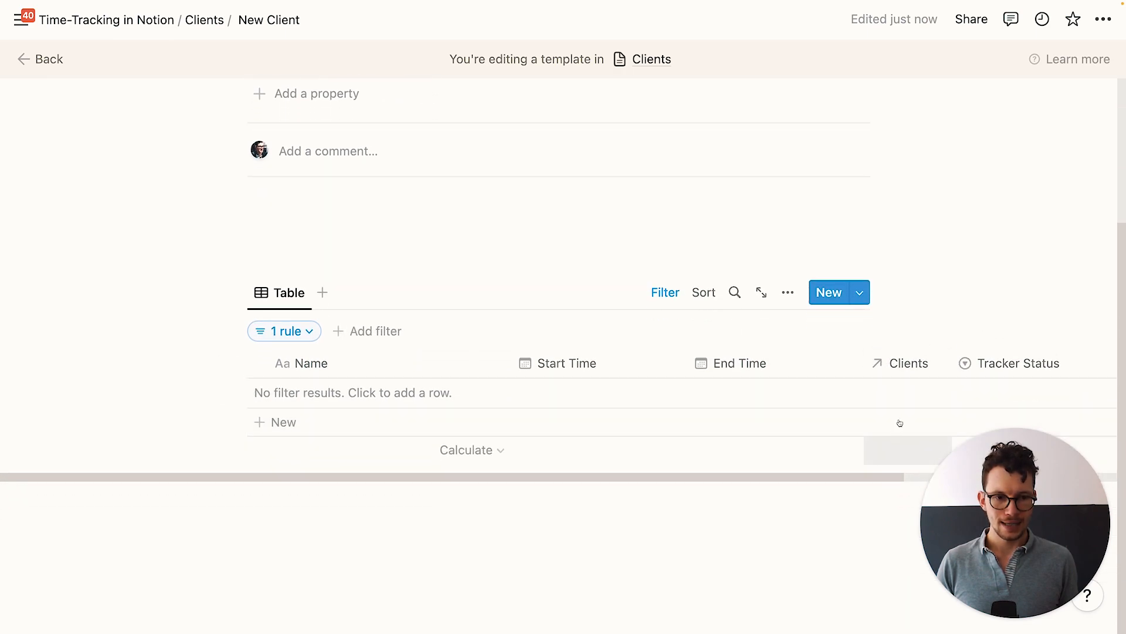
pyautogui.click(909, 364)
pyautogui.click(913, 265)
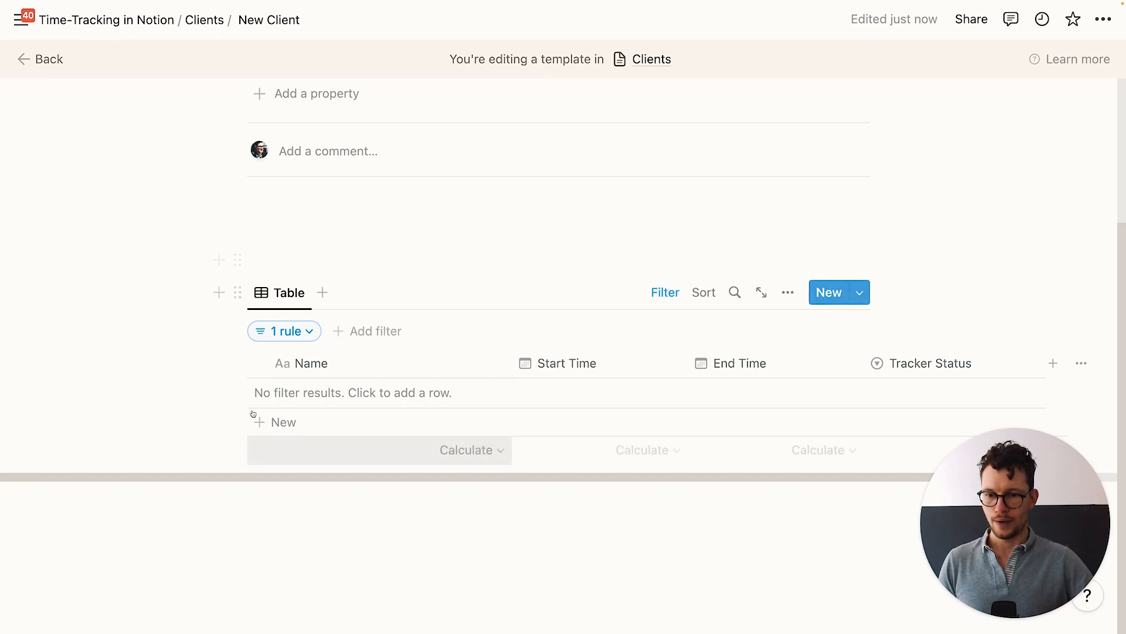
pyautogui.moveTo(510, 361); pyautogui.dragTo(372, 361)
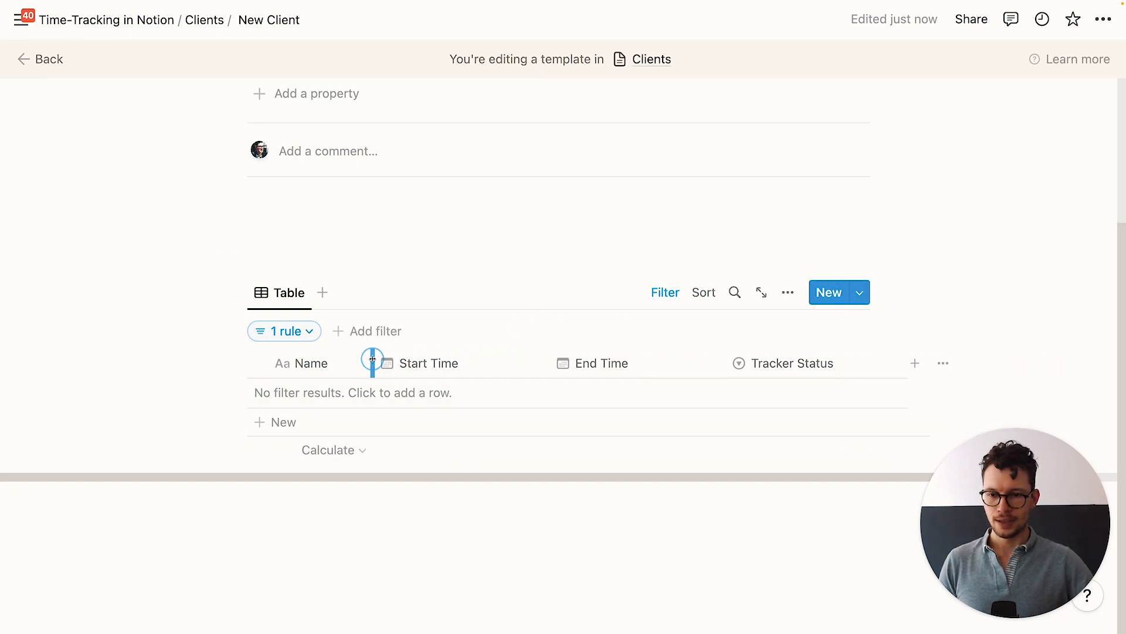
pyautogui.moveTo(546, 362); pyautogui.dragTo(471, 370)
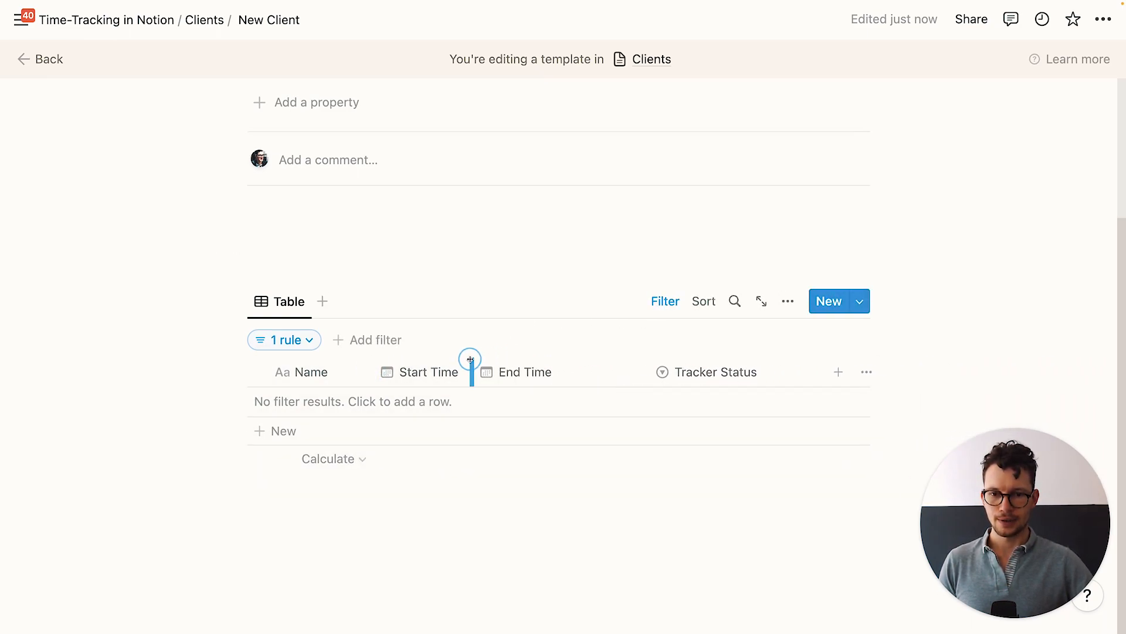
pyautogui.moveTo(653, 374); pyautogui.dragTo(570, 372)
pyautogui.moveTo(741, 367); pyautogui.dragTo(692, 367)
# Step: Insert a button on the first blank line above the table, give it the play triangle icon and name it Start Tracker
pyautogui.click(281, 215)
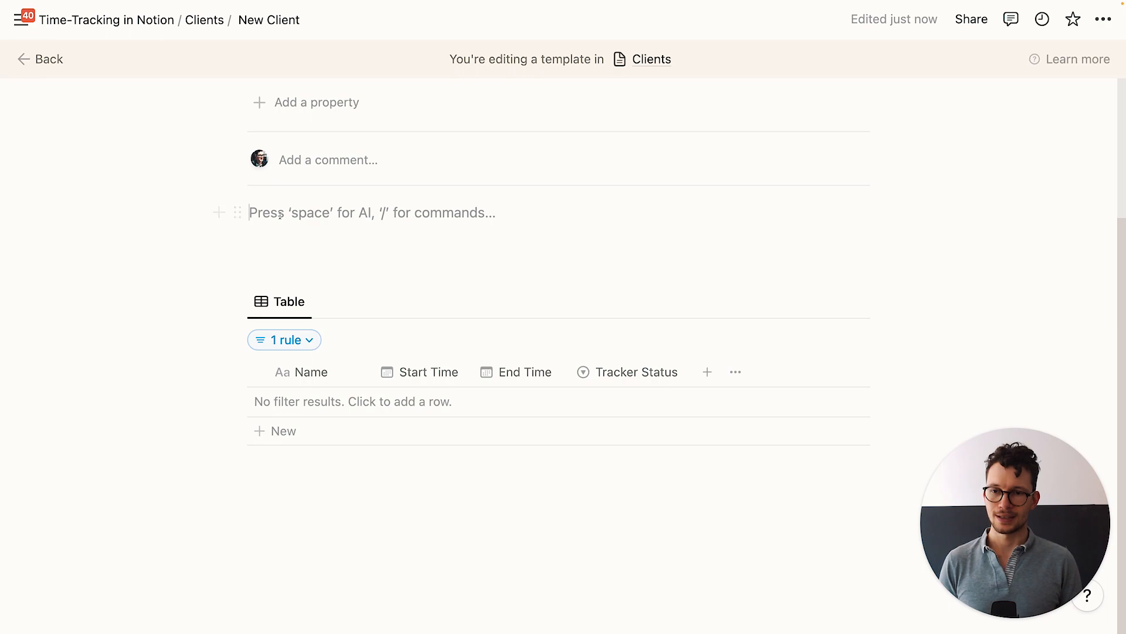
pyautogui.write('/butt')
pyautogui.press('Return')
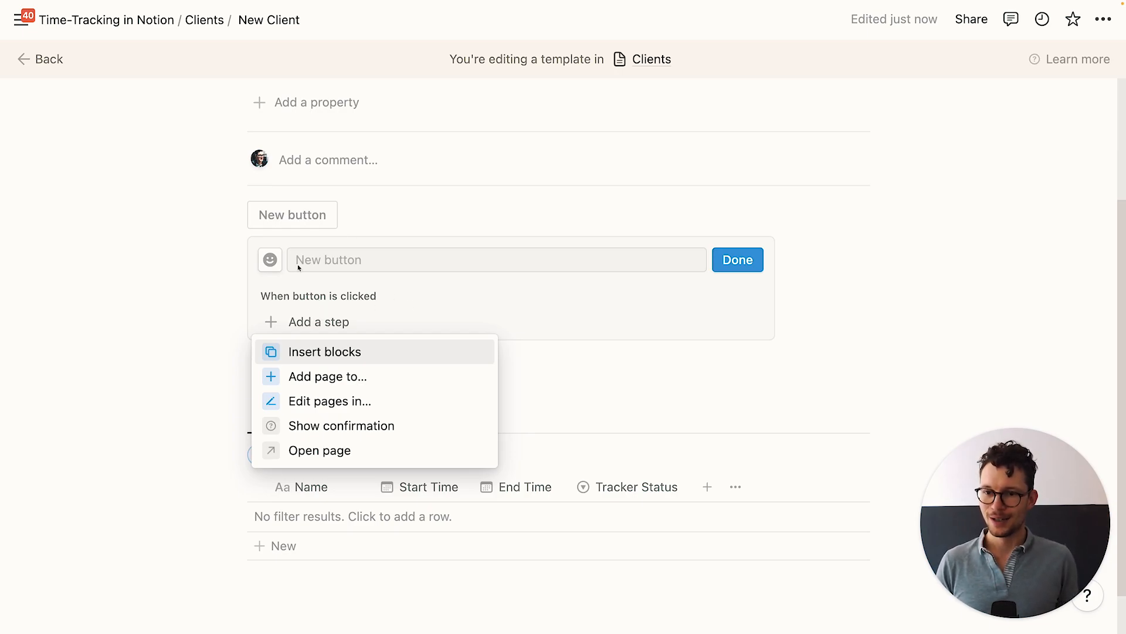
pyautogui.click(274, 261)
pyautogui.click(272, 260)
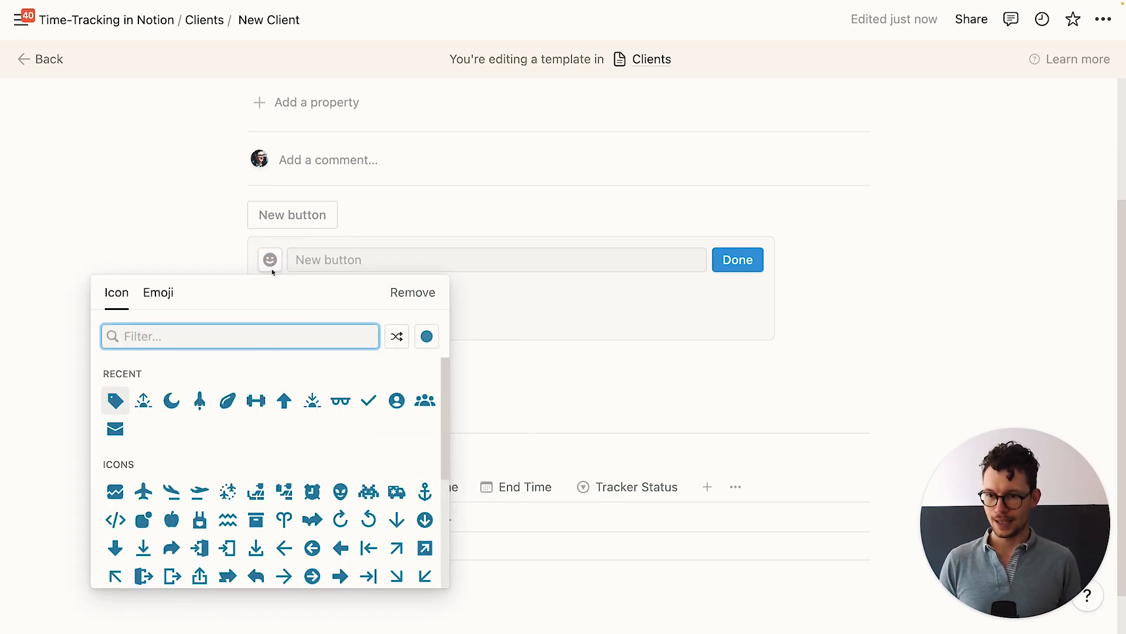
pyautogui.write('star')
pyautogui.press('super+a')
pyautogui.write('play')
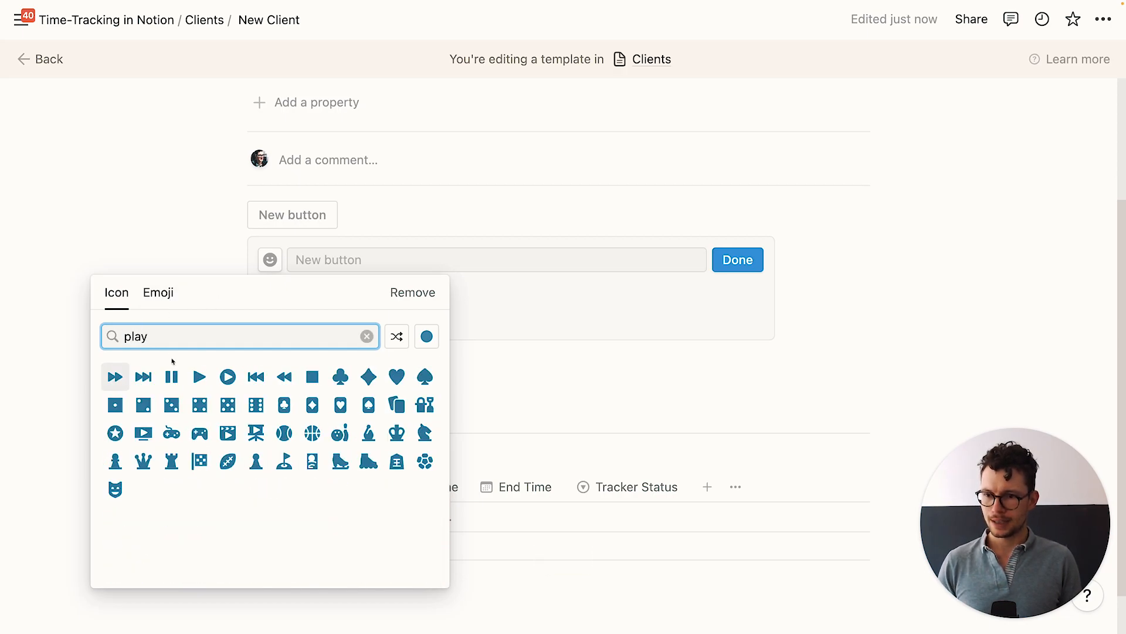
pyautogui.click(199, 376)
pyautogui.click(358, 265)
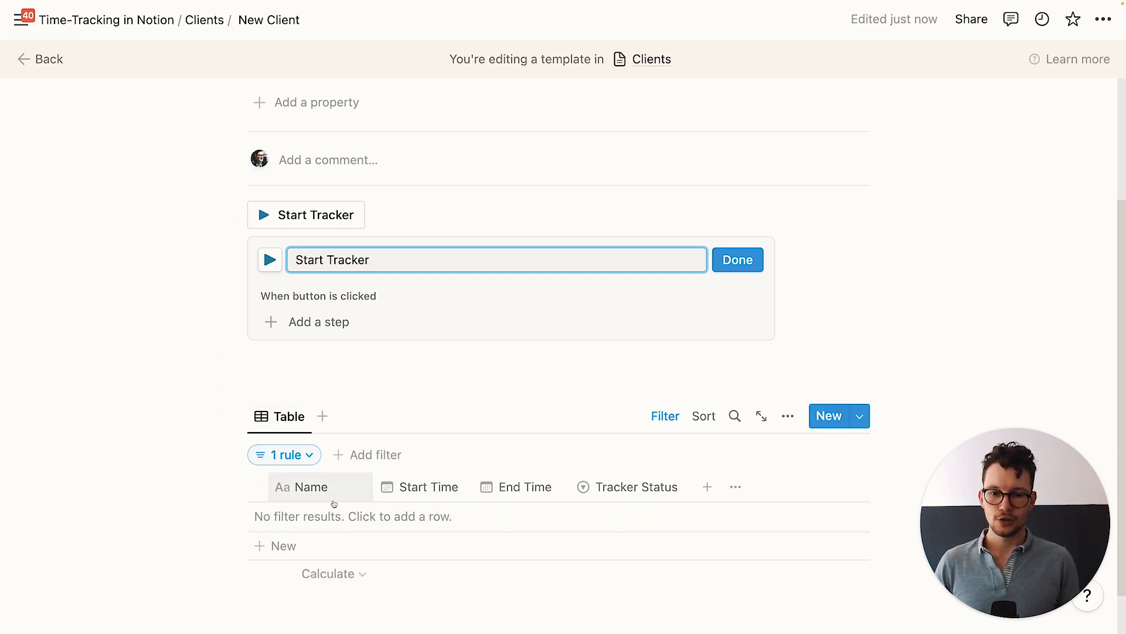
# Step: Make the Start Tracker button add a page named Time Tracking to the Time Trackers database
pyautogui.click(303, 326)
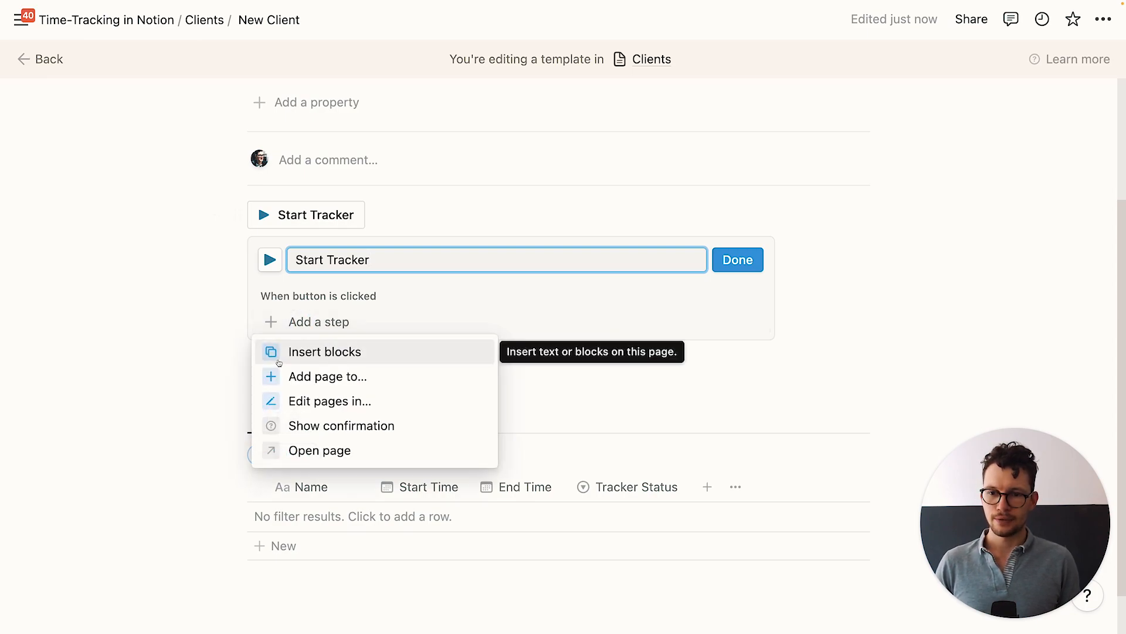
pyautogui.click(324, 377)
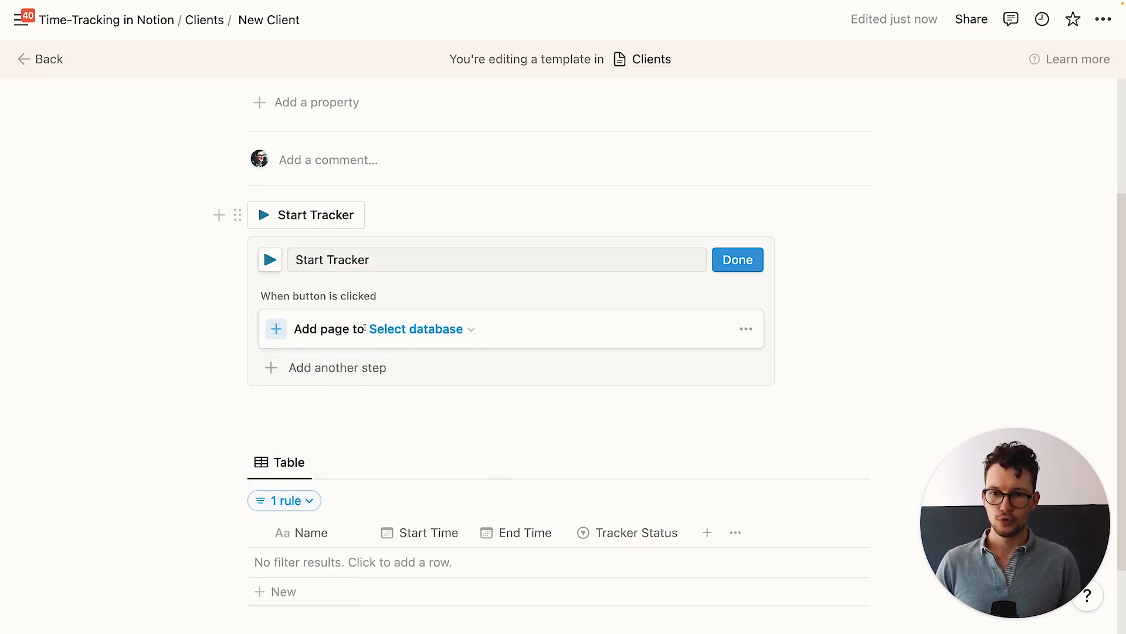
pyautogui.click(427, 329)
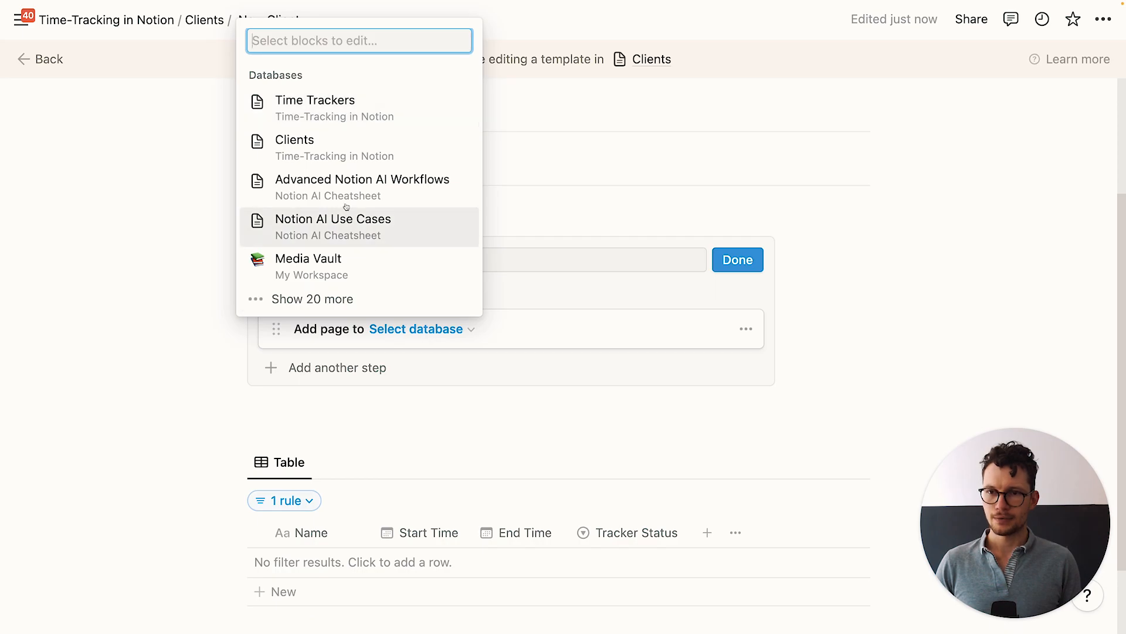
pyautogui.click(324, 100)
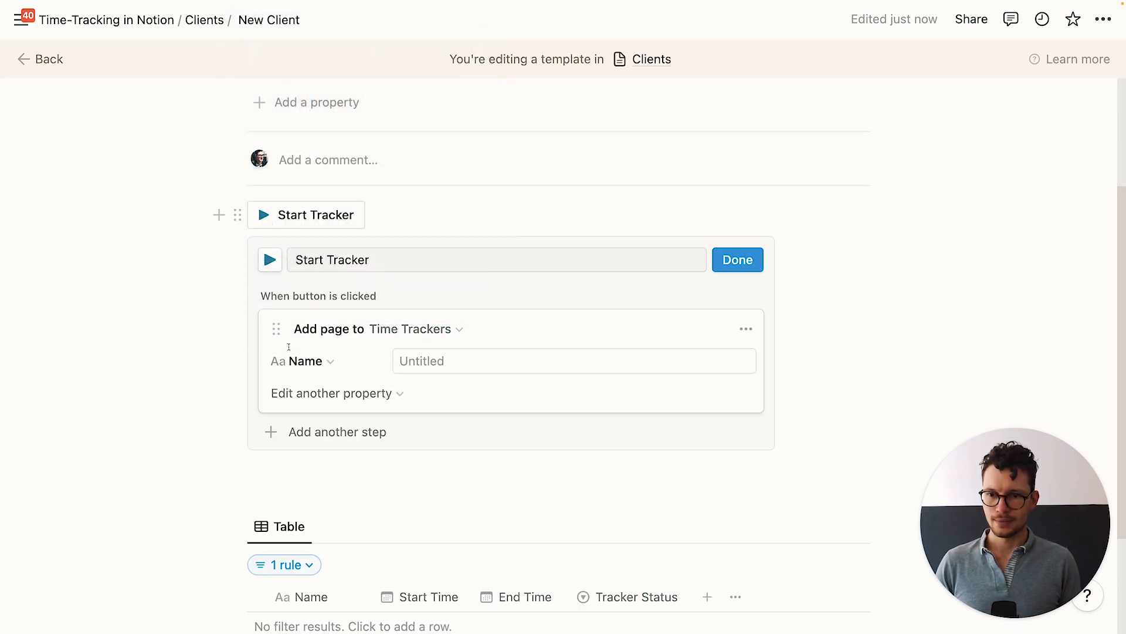
pyautogui.click(471, 360)
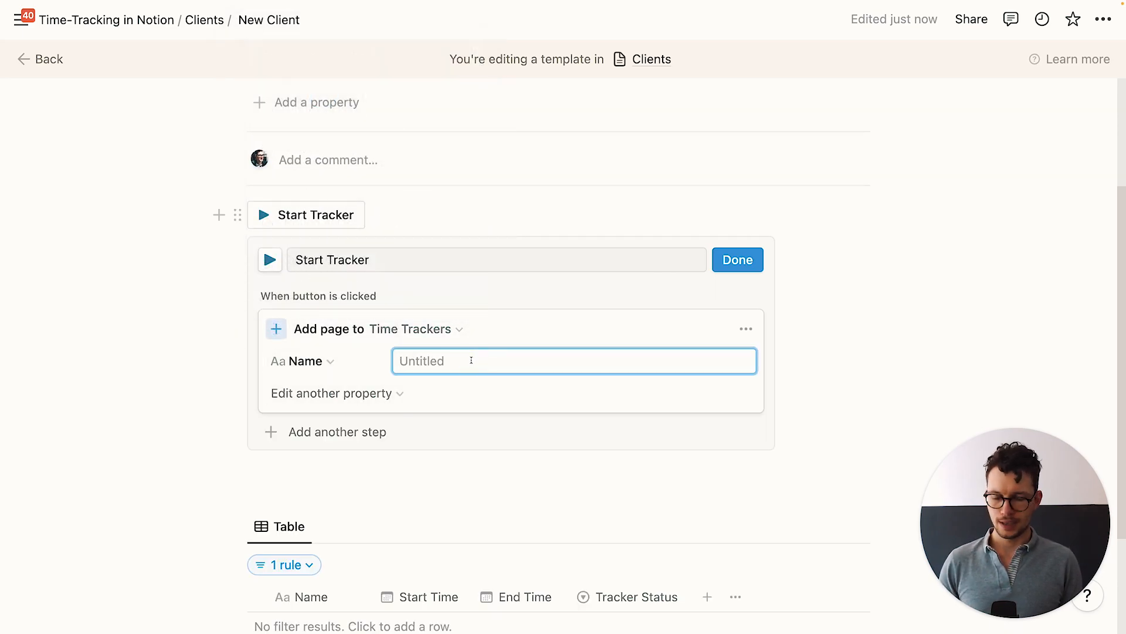
pyautogui.write('T')
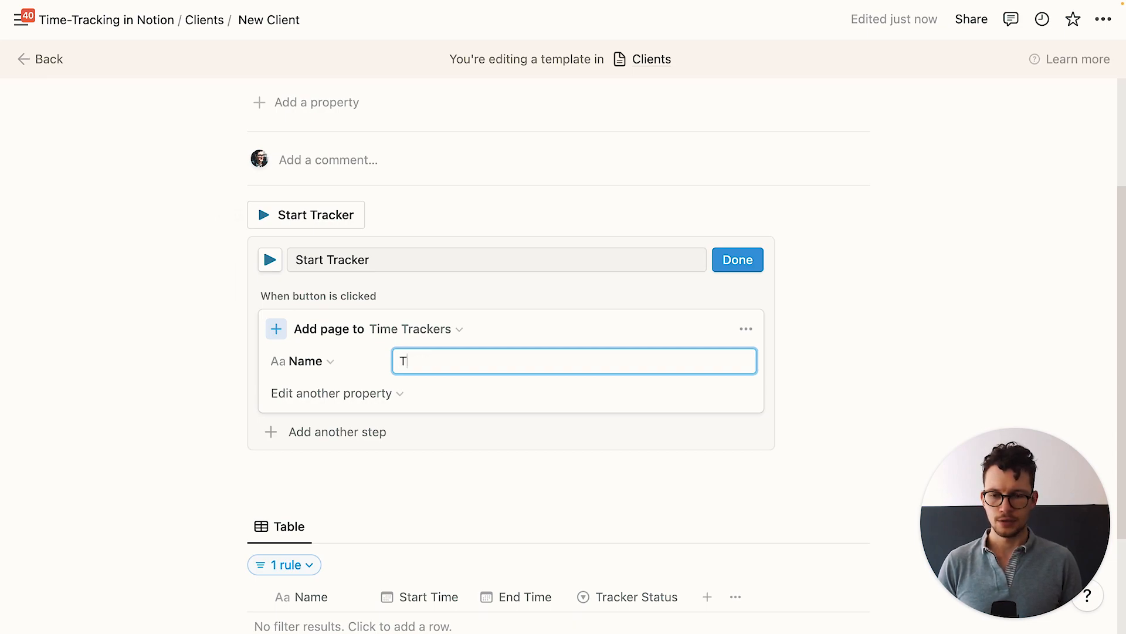
pyautogui.write('ime Tracking')
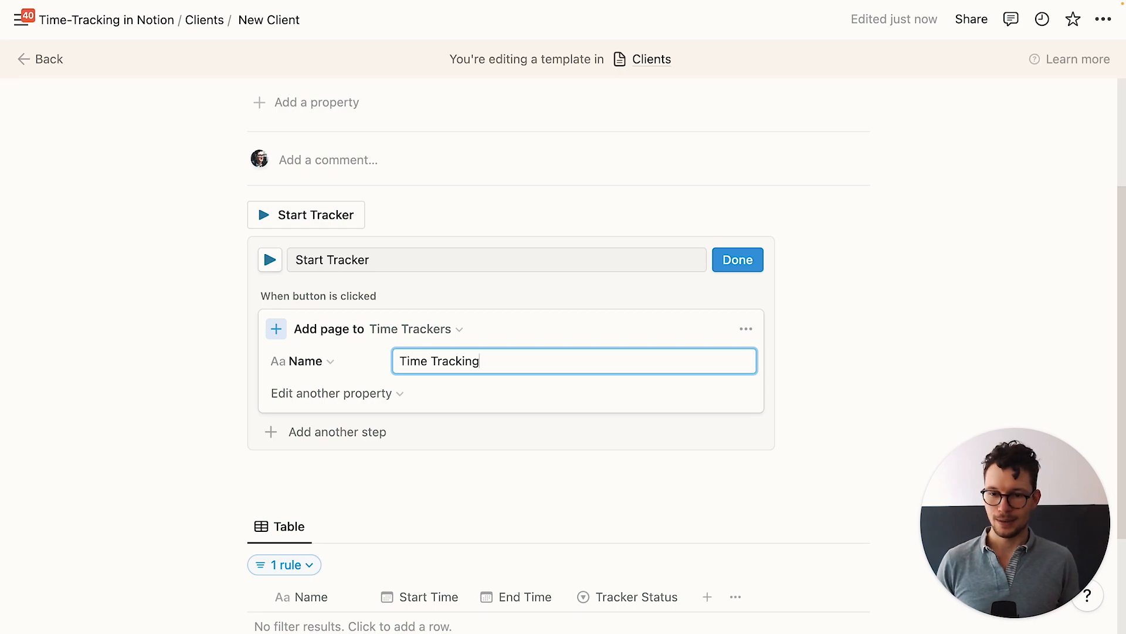
# Step: Make the page added by the Start Tracker button set its Start Time to Now
pyautogui.scroll(-1, 413, 374)
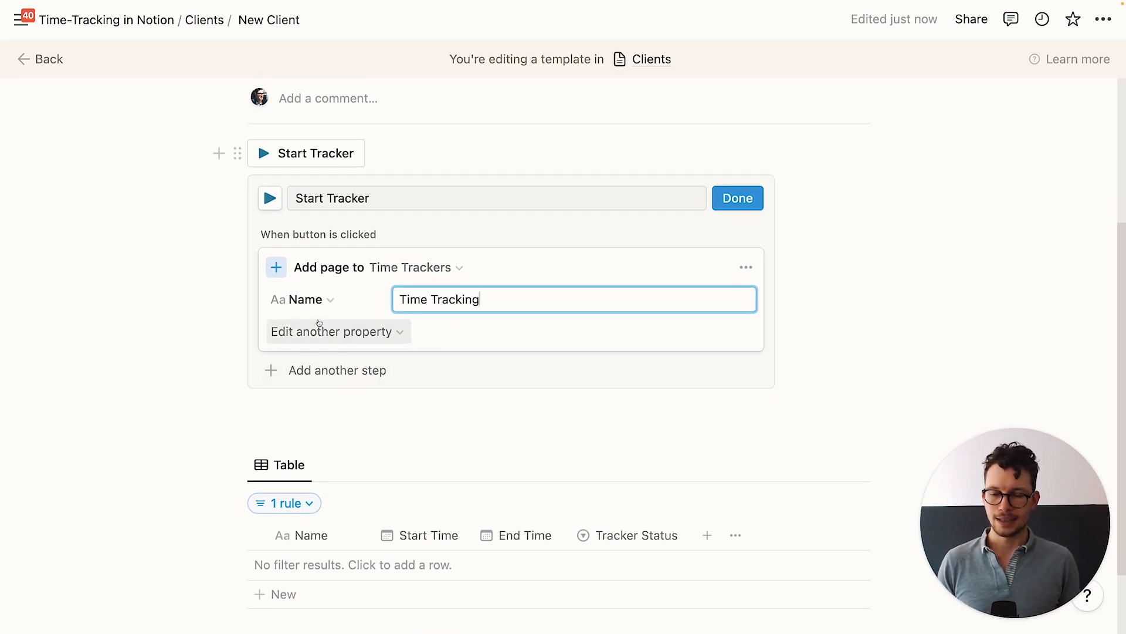
pyautogui.click(389, 332)
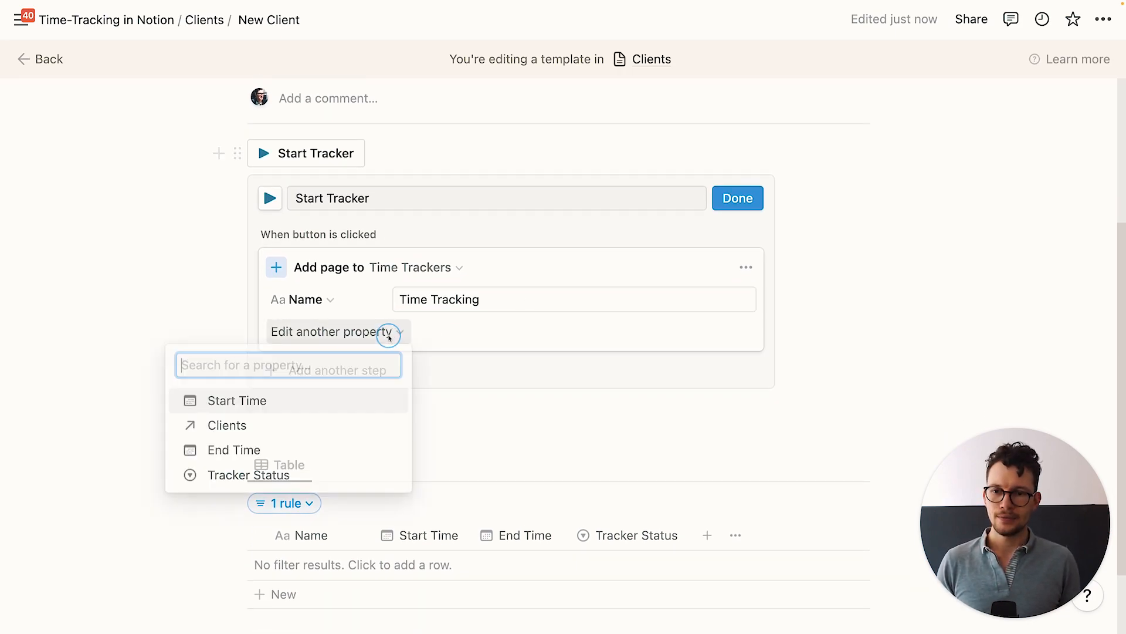
pyautogui.click(252, 405)
pyautogui.click(435, 331)
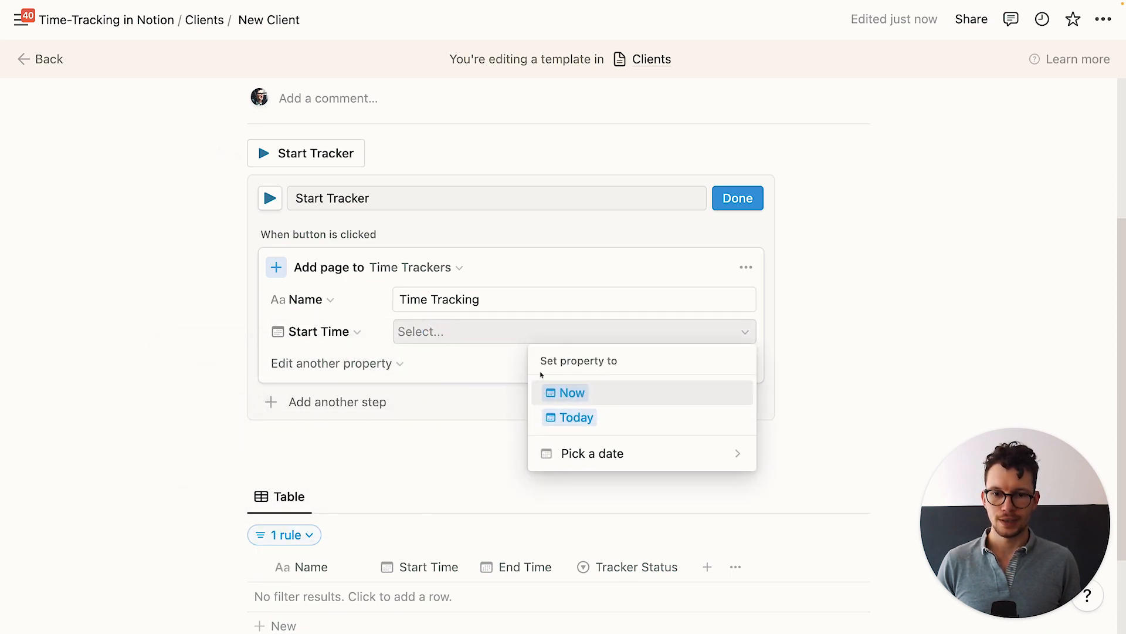
pyautogui.click(572, 392)
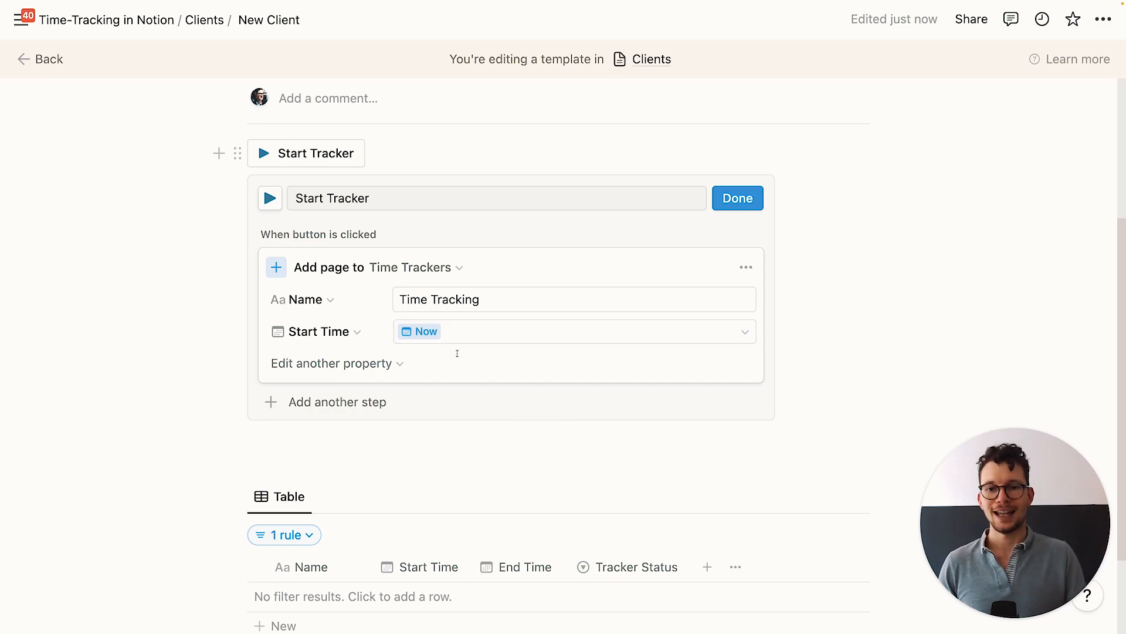
# Step: Make the Start Tracker button also set the new page's Tracker Status to Running
pyautogui.click(344, 362)
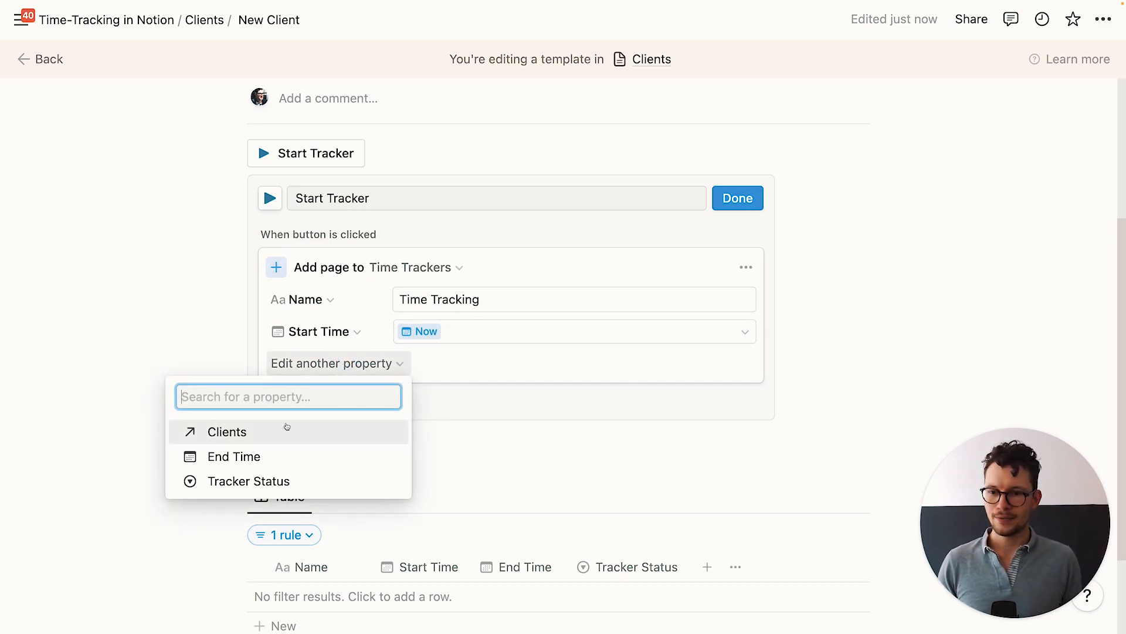
pyautogui.click(264, 476)
pyautogui.click(449, 359)
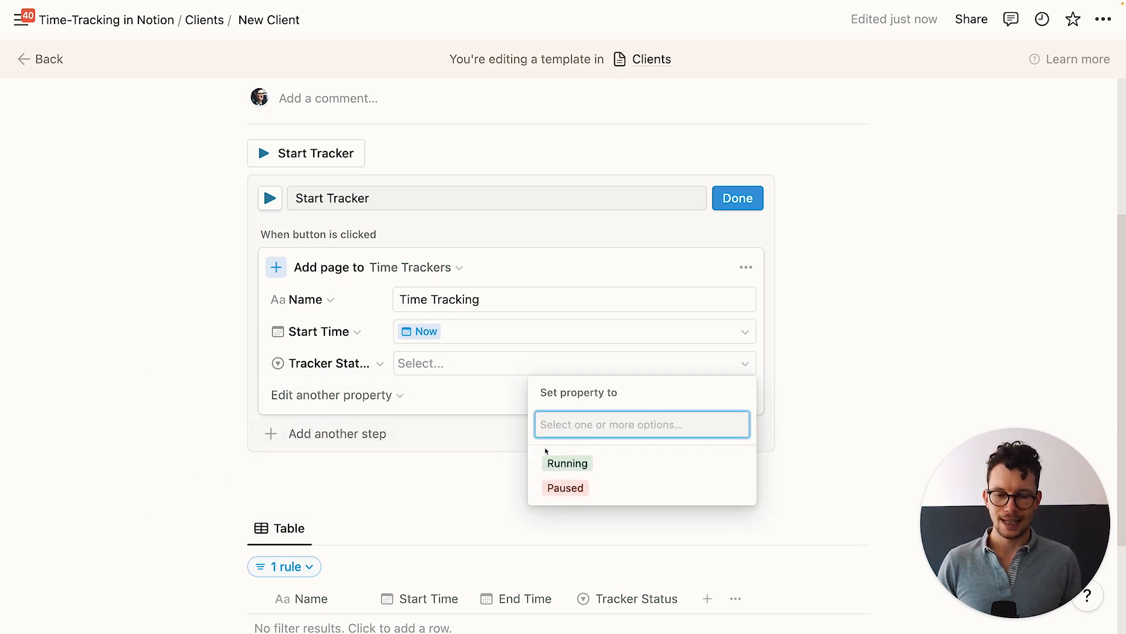
pyautogui.click(597, 467)
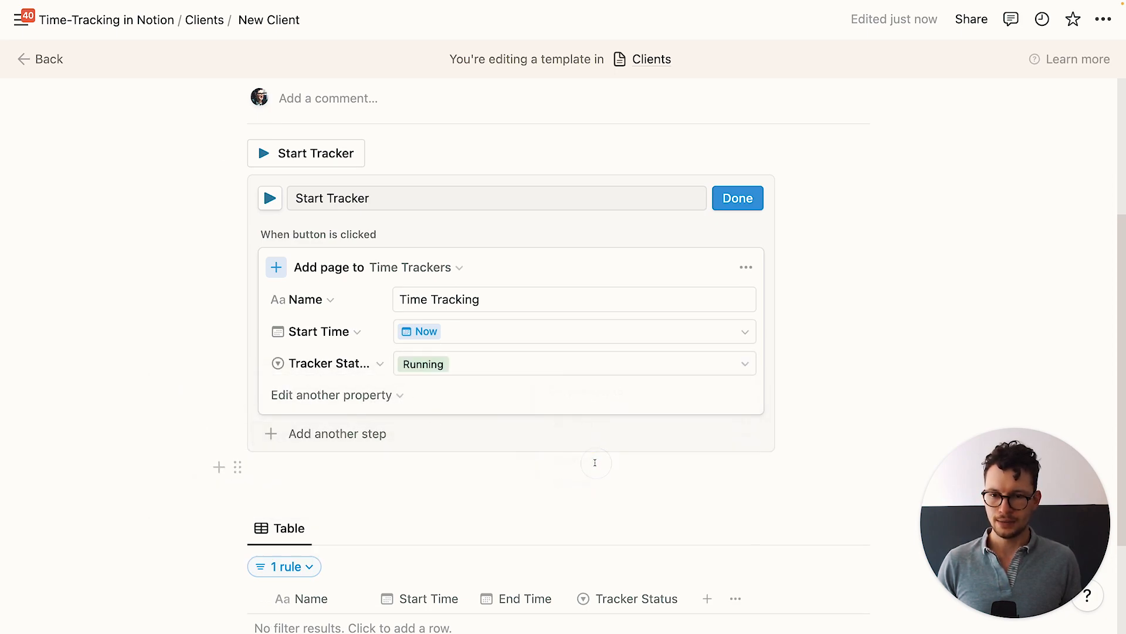
# Step: Link the new page's Clients property to This page and finish configuring the Start Tracker button
pyautogui.click(348, 395)
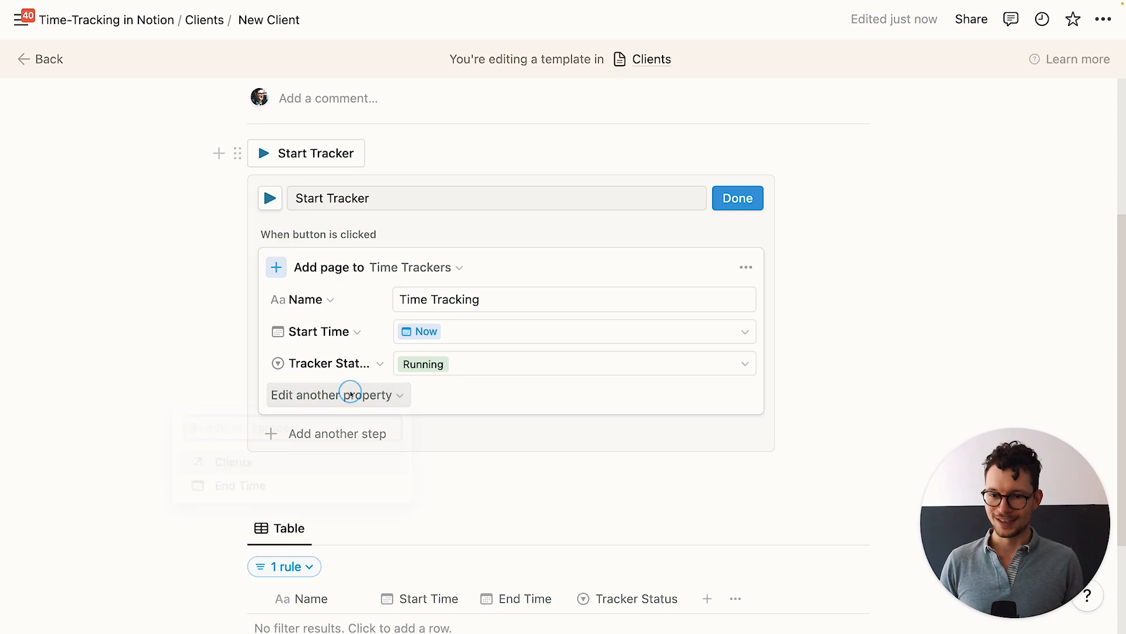
pyautogui.click(235, 463)
pyautogui.click(431, 394)
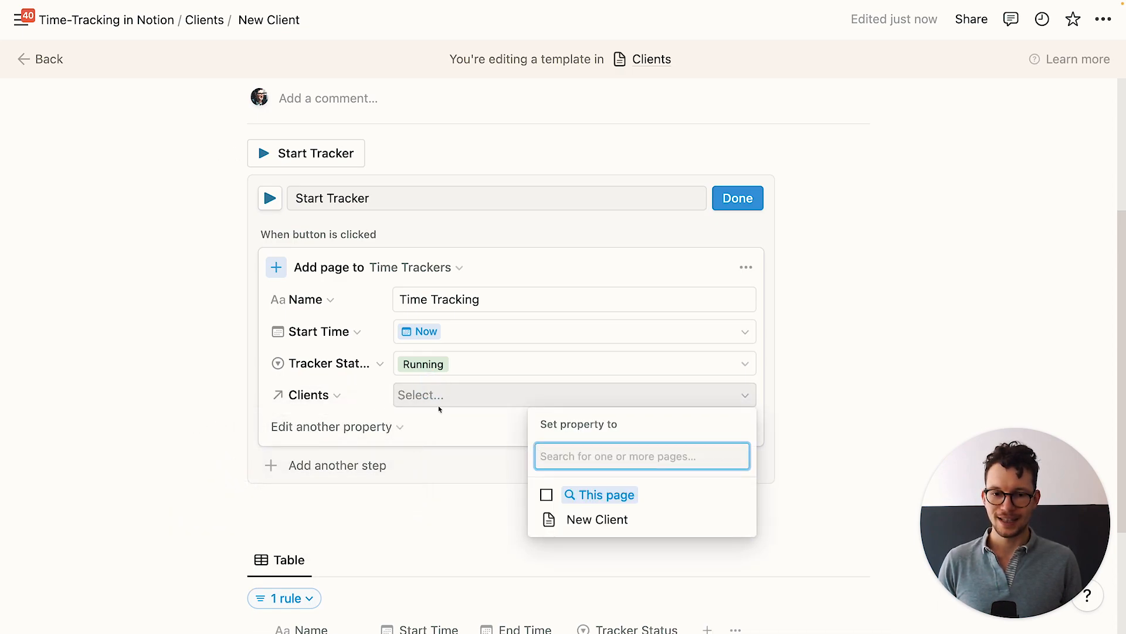
pyautogui.click(552, 496)
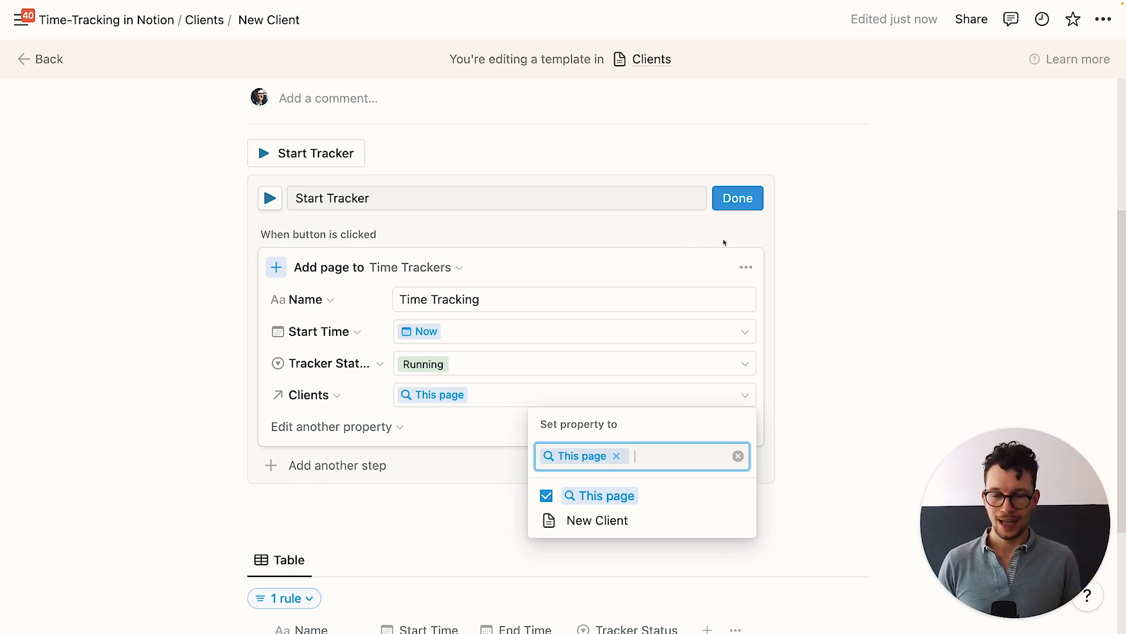
pyautogui.click(741, 205)
pyautogui.click(742, 206)
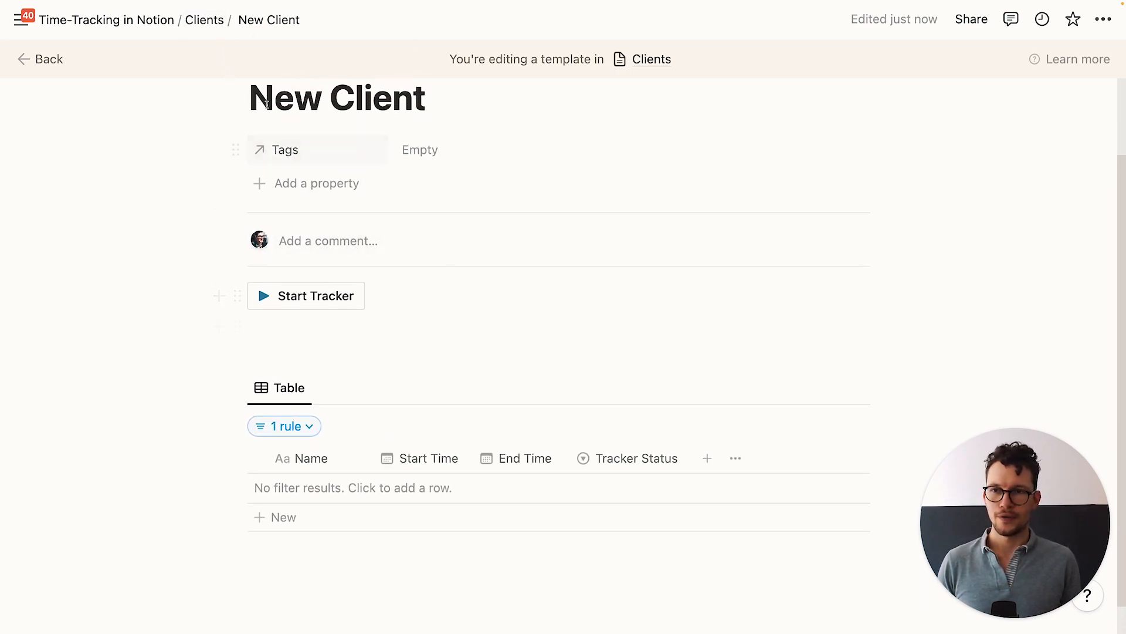
# Step: Return to the Clients database and add a client named Test Client
pyautogui.click(213, 20)
pyautogui.click(144, 190)
pyautogui.write('Test Client')
pyautogui.press('Return')
# Step: Apply the New Client template to the Test Client page, run its Start Tracker button and close the page
pyautogui.click(320, 196)
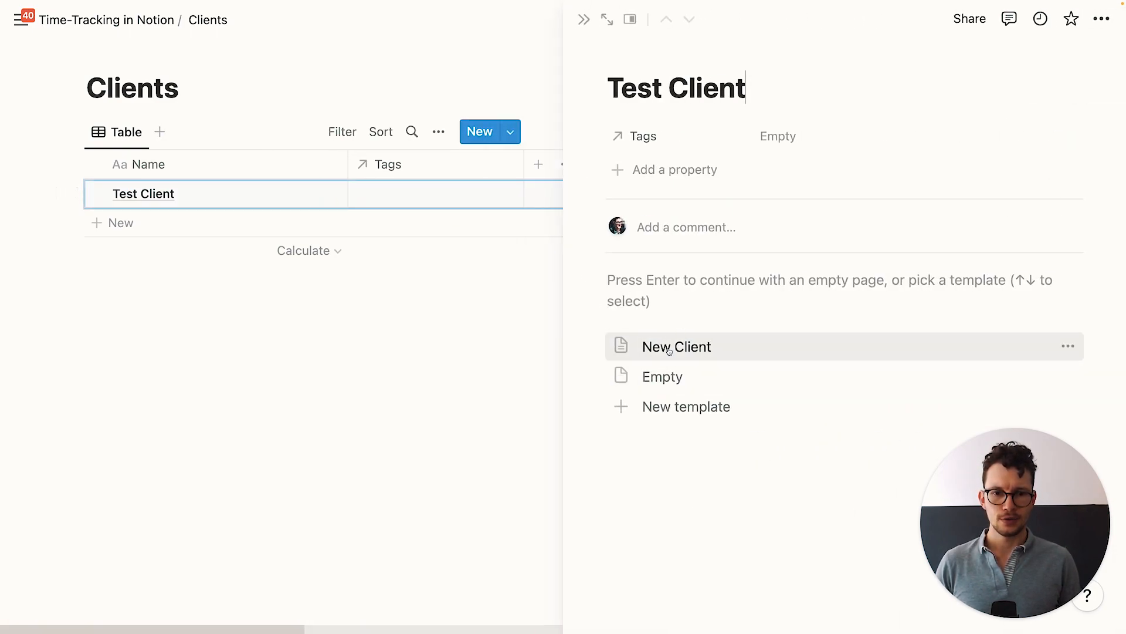
pyautogui.click(669, 350)
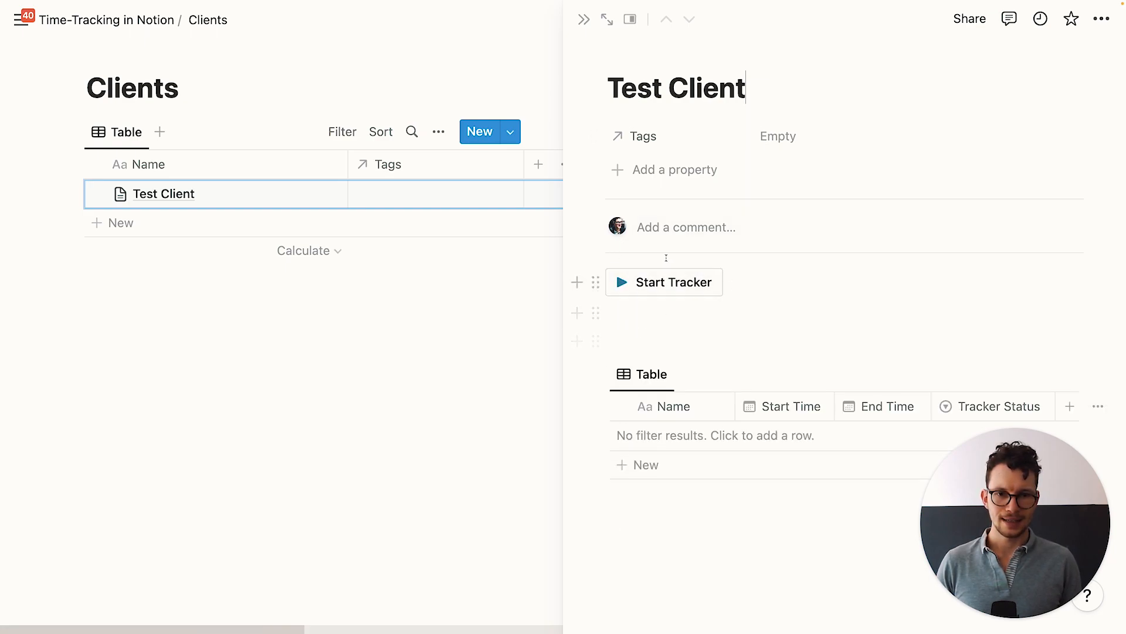
pyautogui.click(665, 282)
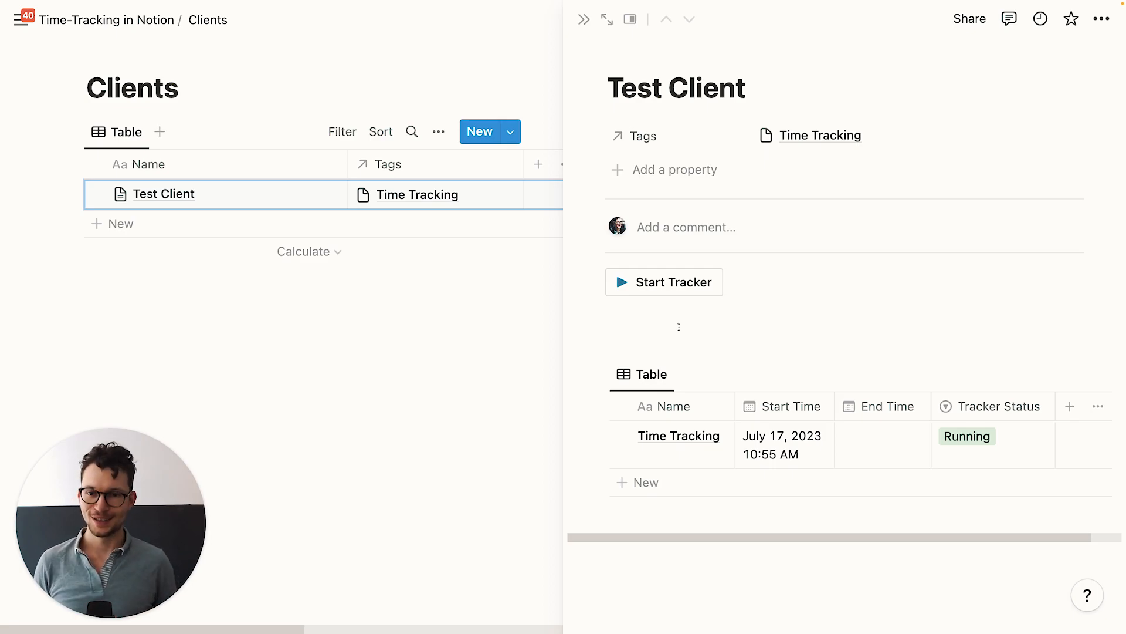
pyautogui.click(412, 294)
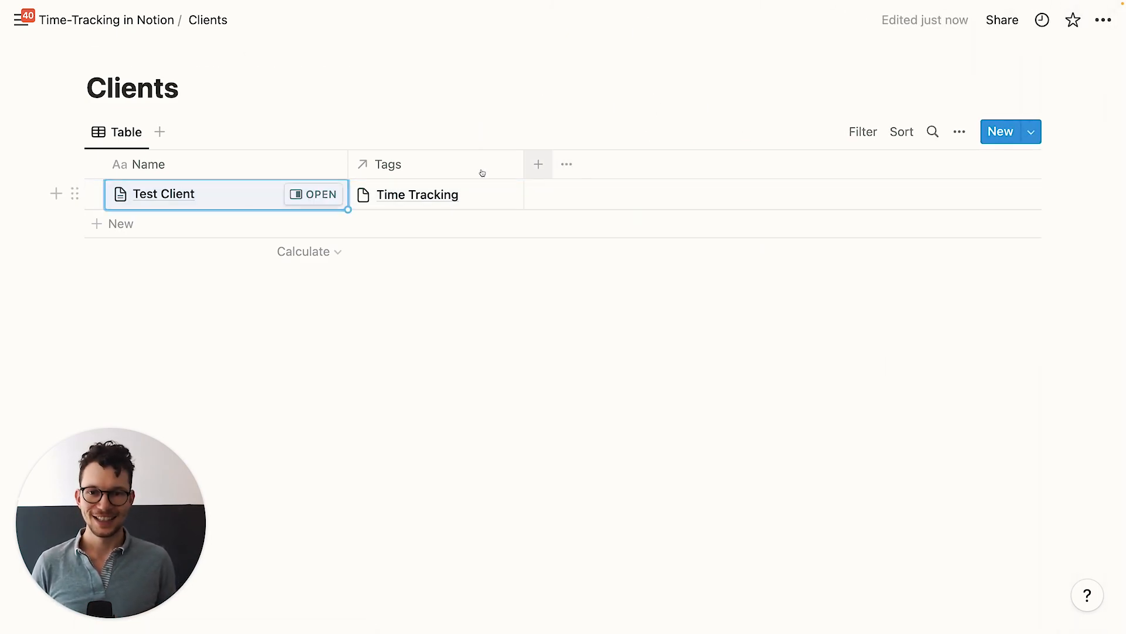
# Step: Open the New Client template of the Clients database for editing as a full page
pyautogui.click(1031, 132)
pyautogui.click(1095, 195)
pyautogui.click(973, 194)
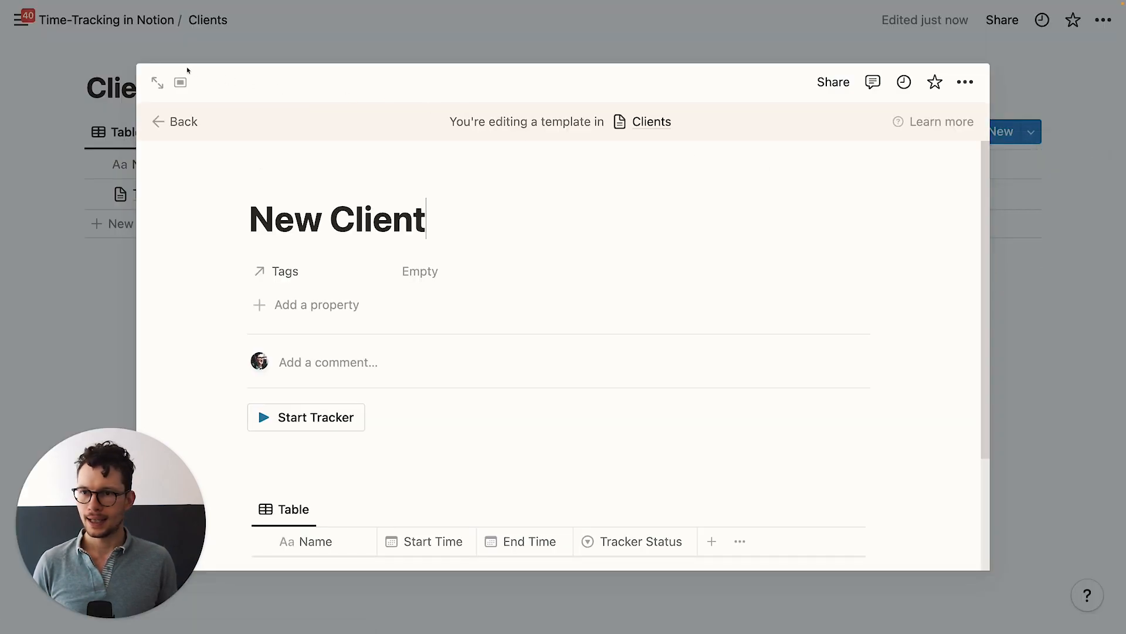
pyautogui.click(157, 81)
# Step: Insert a button directly below Start Tracker, give it the solid square stop icon and name it Stop Tracker
pyautogui.scroll(-3, 267, 320)
pyautogui.click(278, 296)
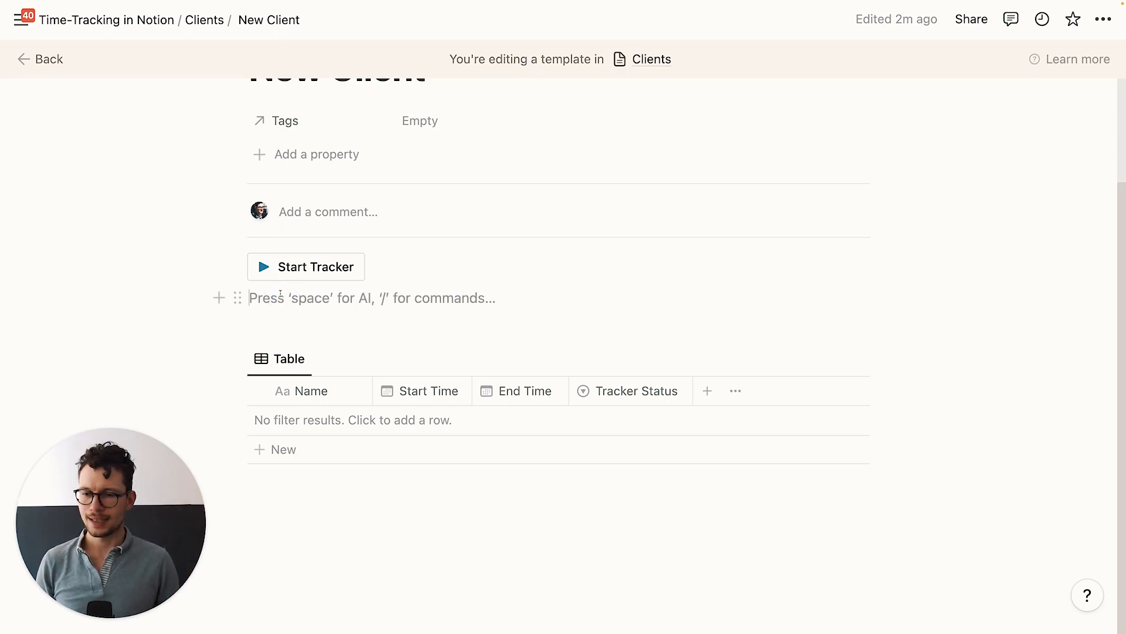
pyautogui.write('/butt')
pyautogui.press('Return')
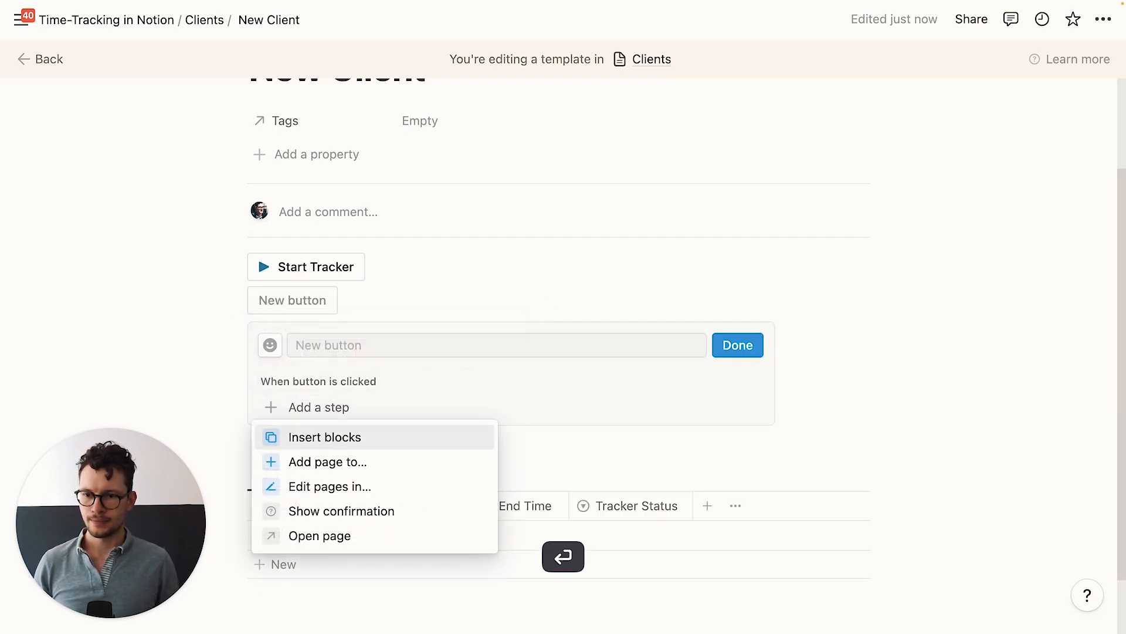
pyautogui.click(270, 345)
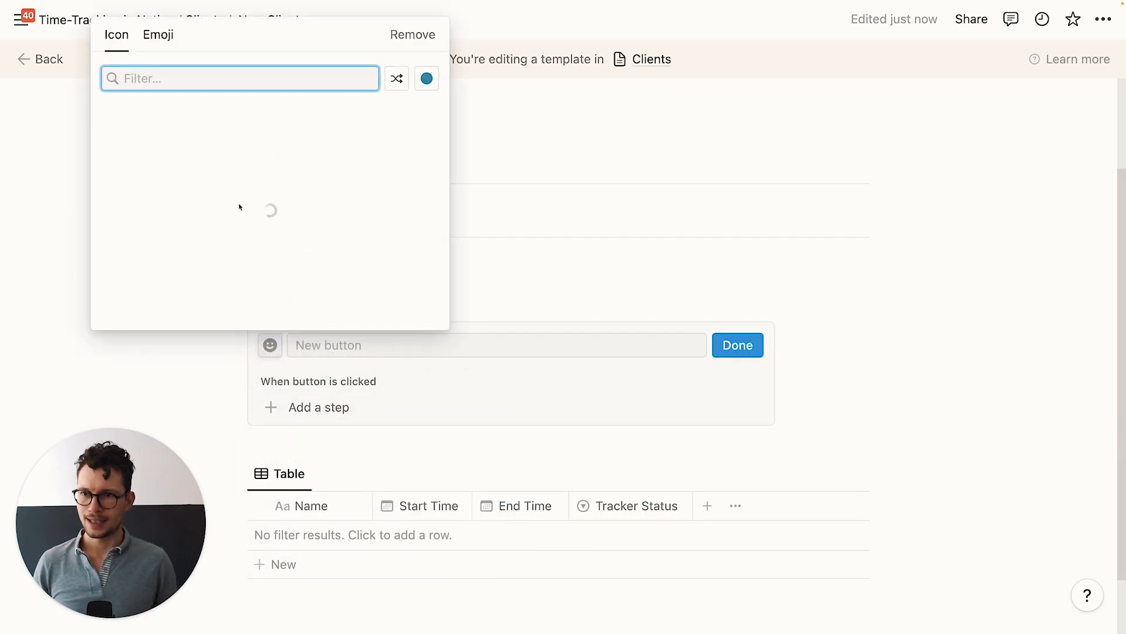
pyautogui.write('stop')
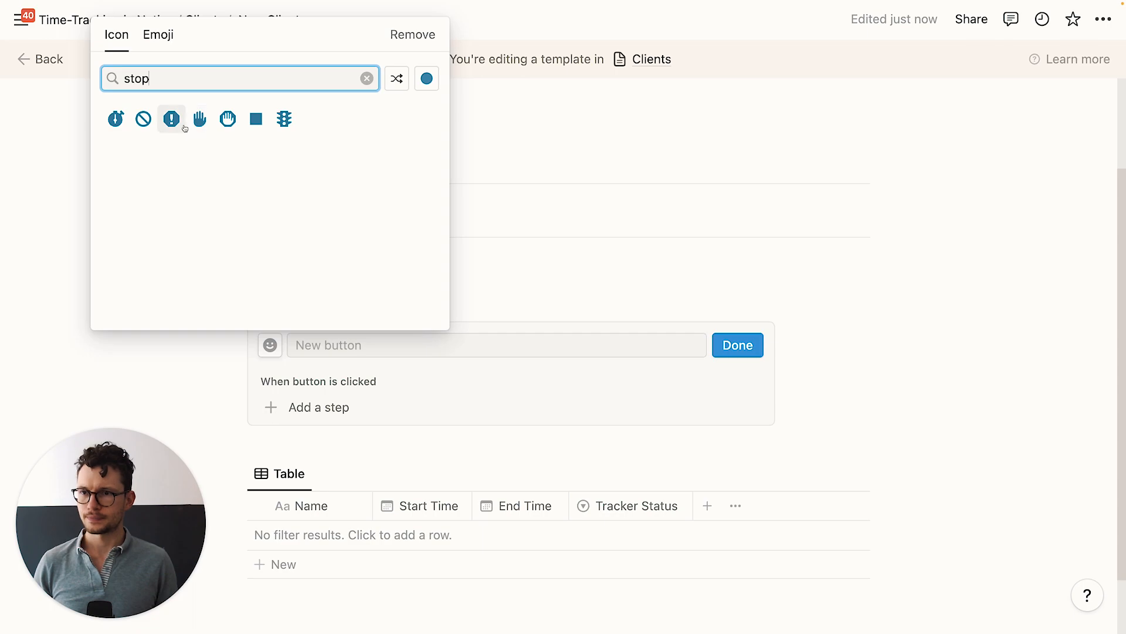
pyautogui.click(256, 118)
pyautogui.click(344, 345)
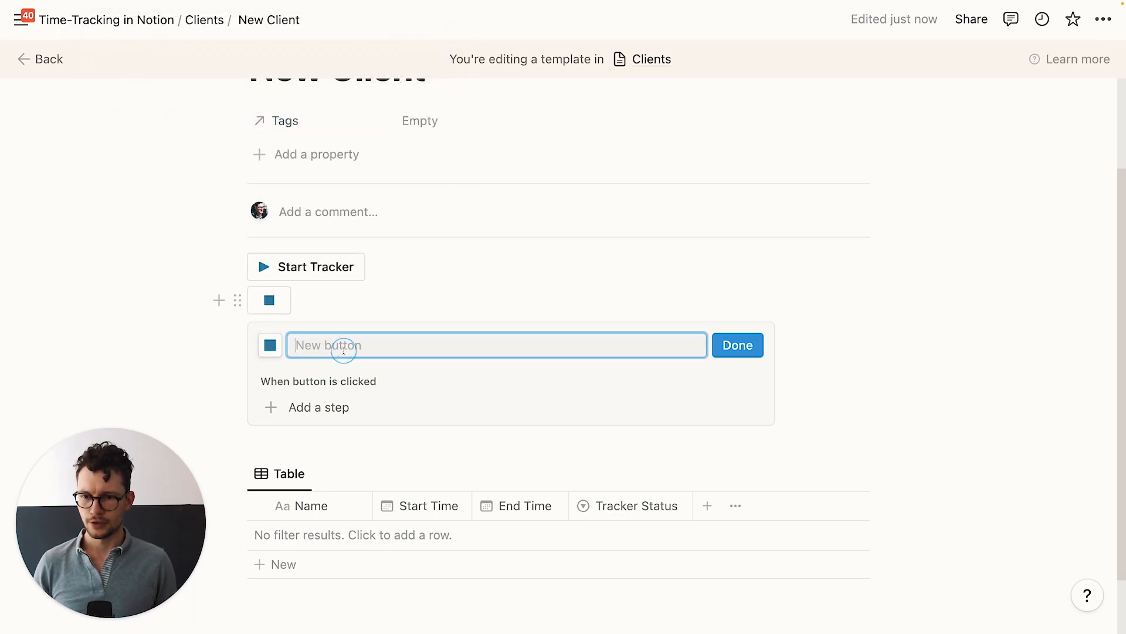
pyautogui.write('Stop Tracker')
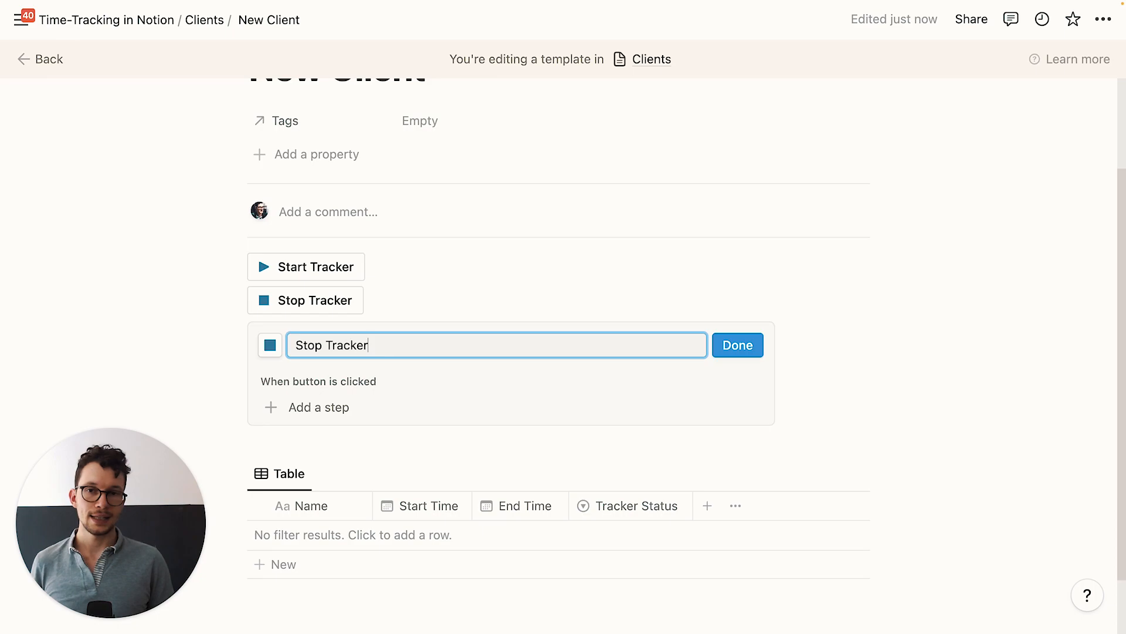
# Step: Make the Stop Tracker button edit pages in the Time Trackers database and add a filter for the pages to edit
pyautogui.click(318, 406)
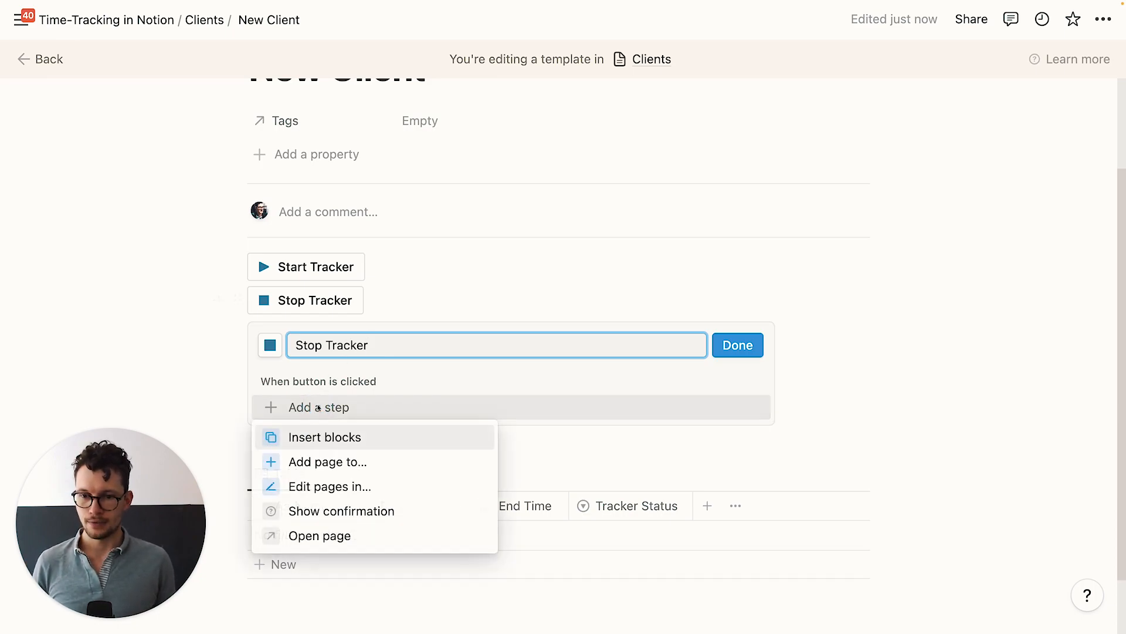
pyautogui.click(327, 486)
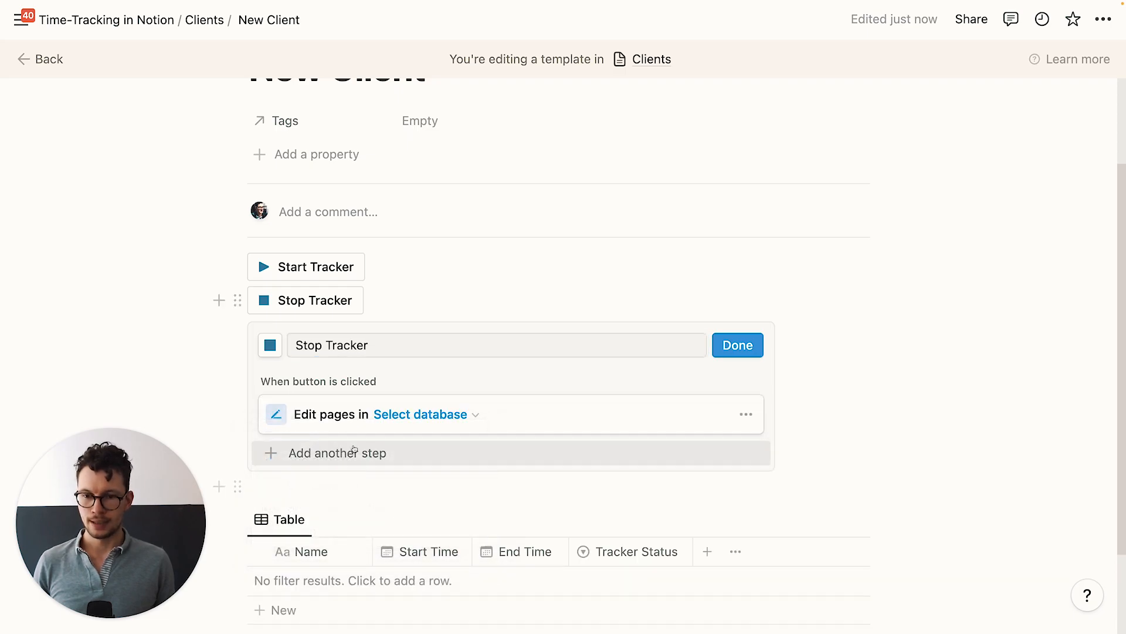
pyautogui.click(399, 414)
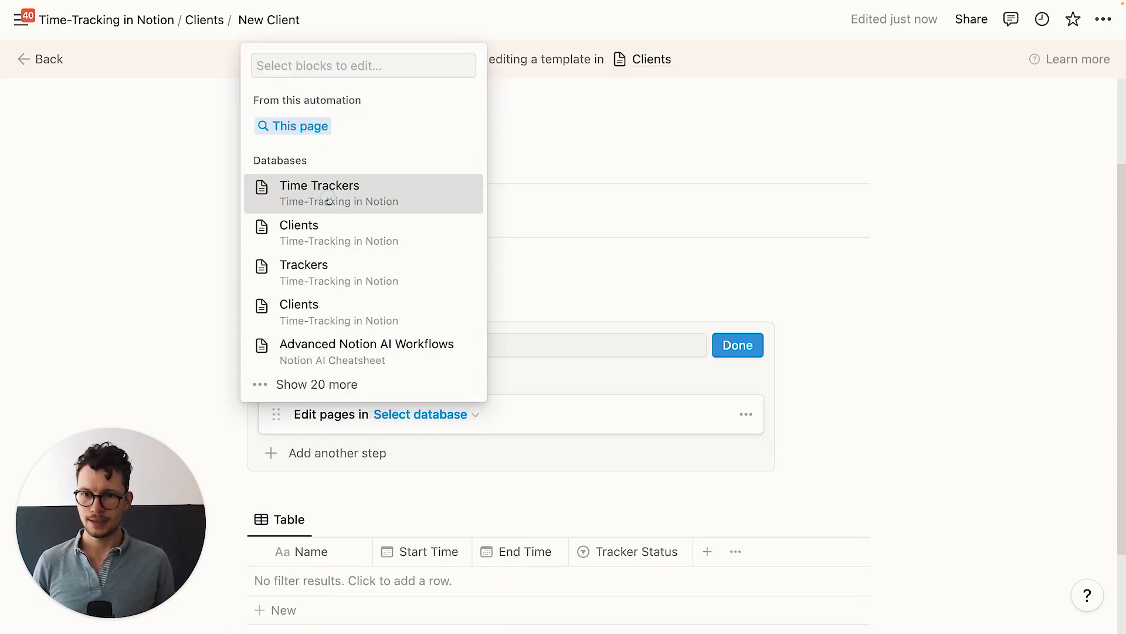
pyautogui.click(327, 210)
pyautogui.scroll(-2, 352, 458)
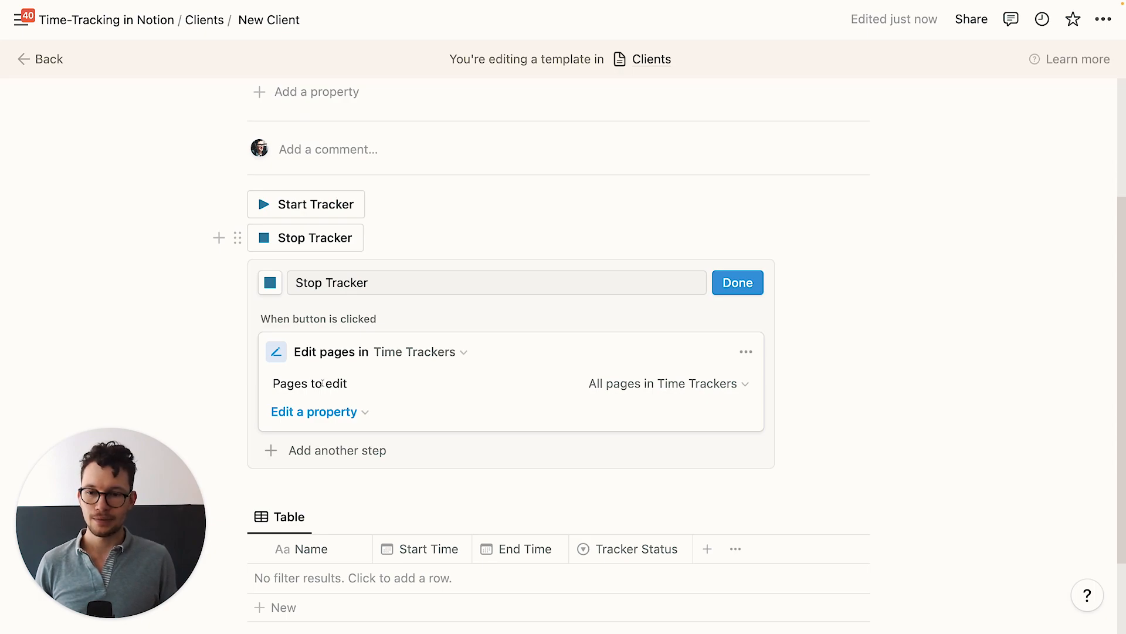
pyautogui.click(675, 384)
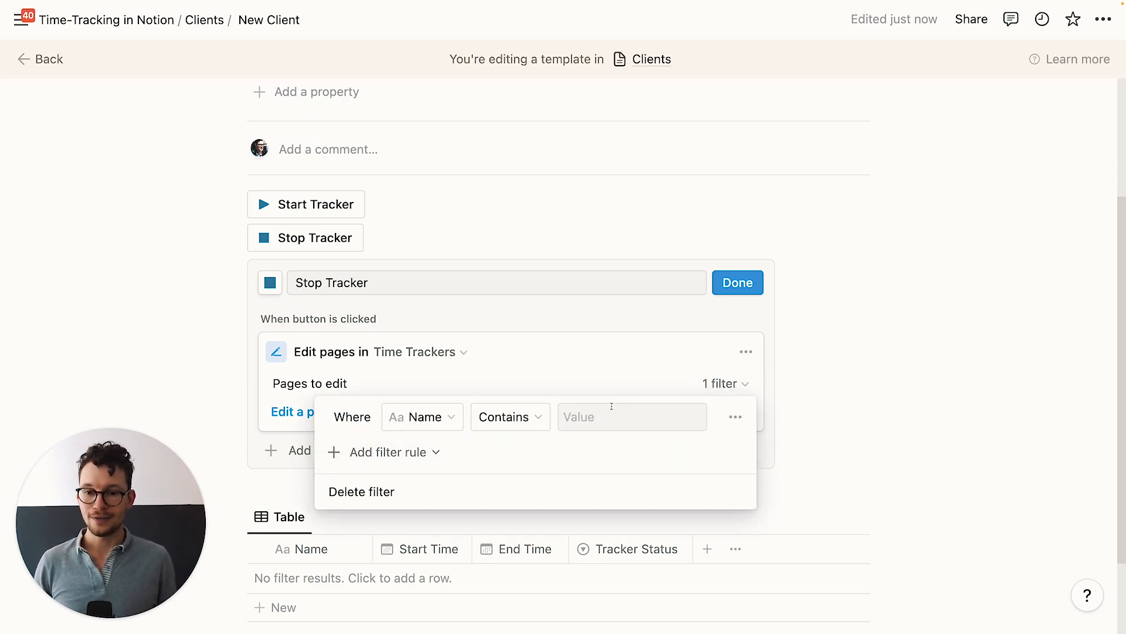
# Step: Try to filter the pages to edit by a page in the Clients property
pyautogui.click(447, 417)
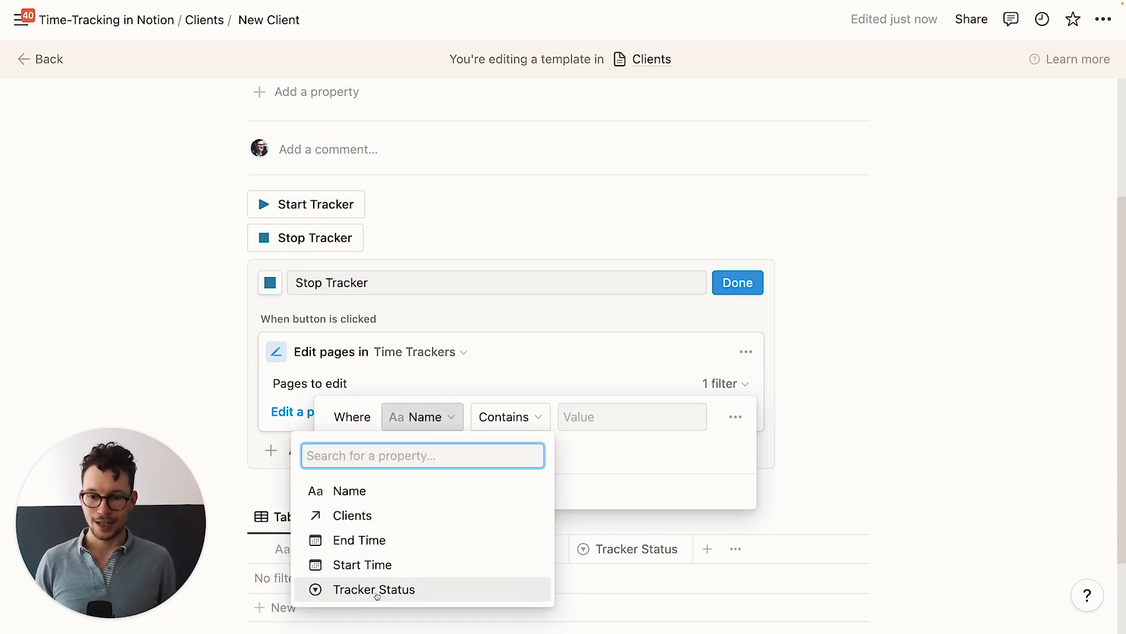
pyautogui.click(352, 515)
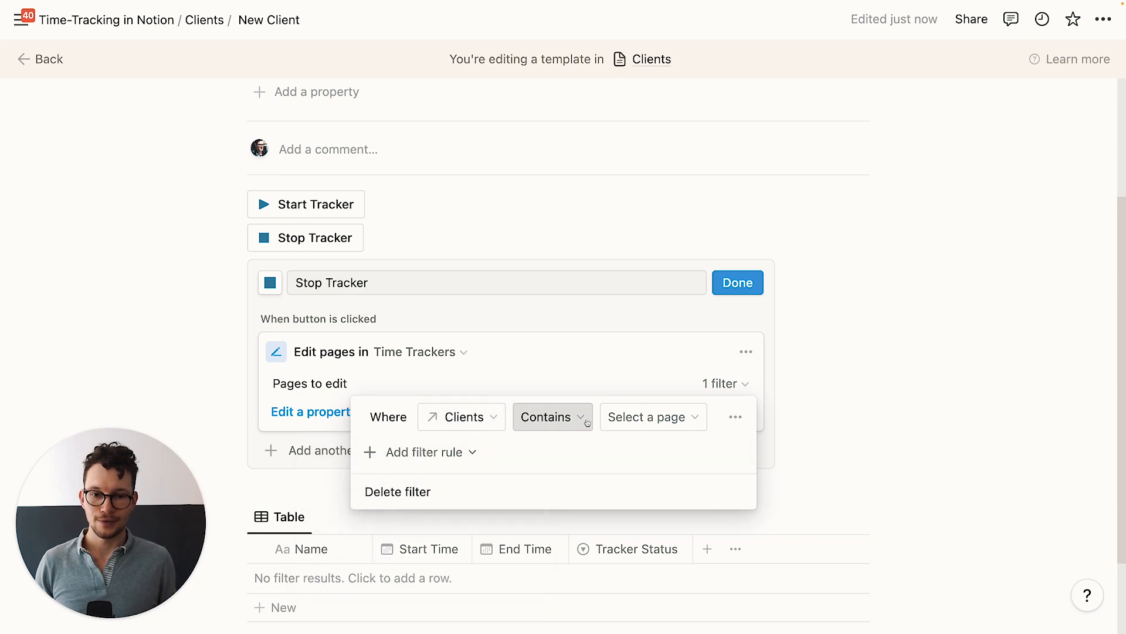
pyautogui.click(692, 417)
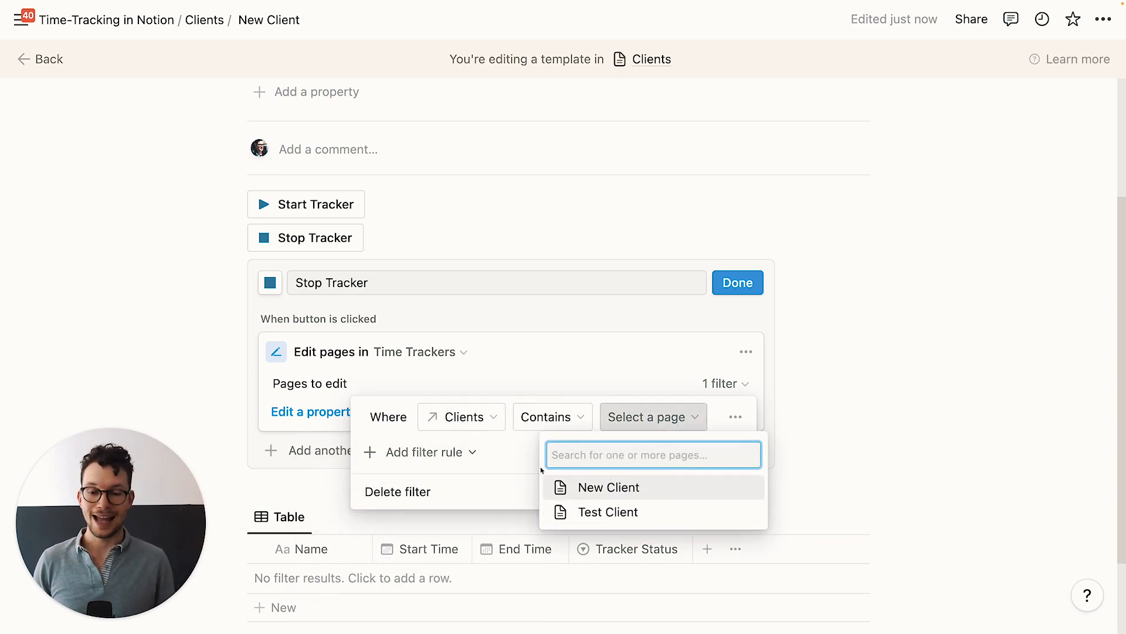
pyautogui.click(486, 424)
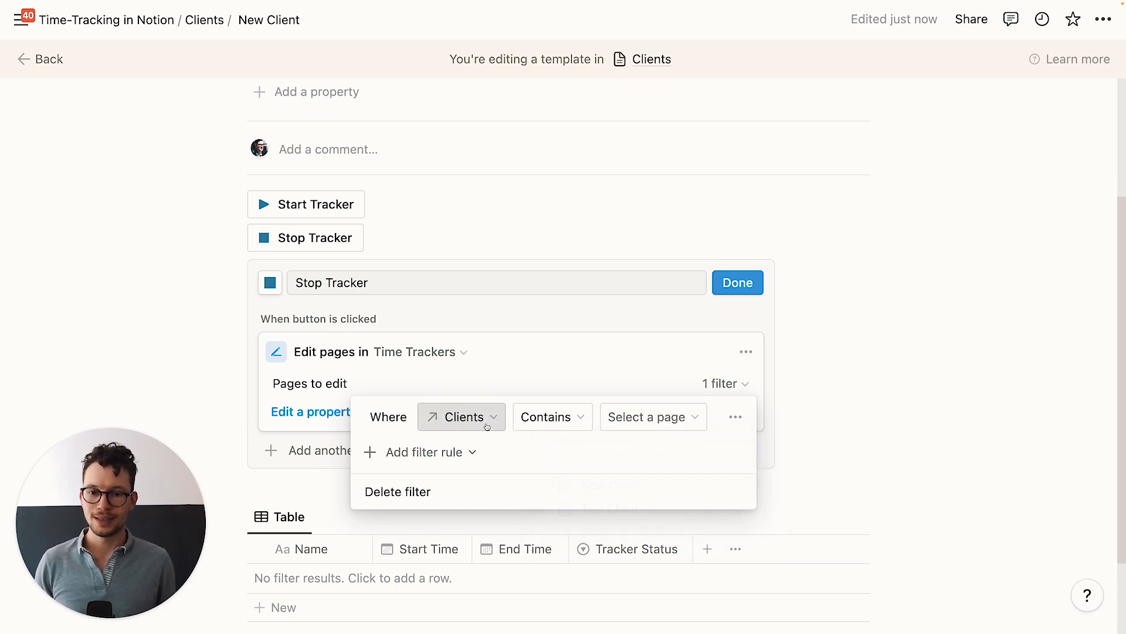
# Step: Set the filter for the pages to edit to Tracker Status is Running
pyautogui.click(484, 421)
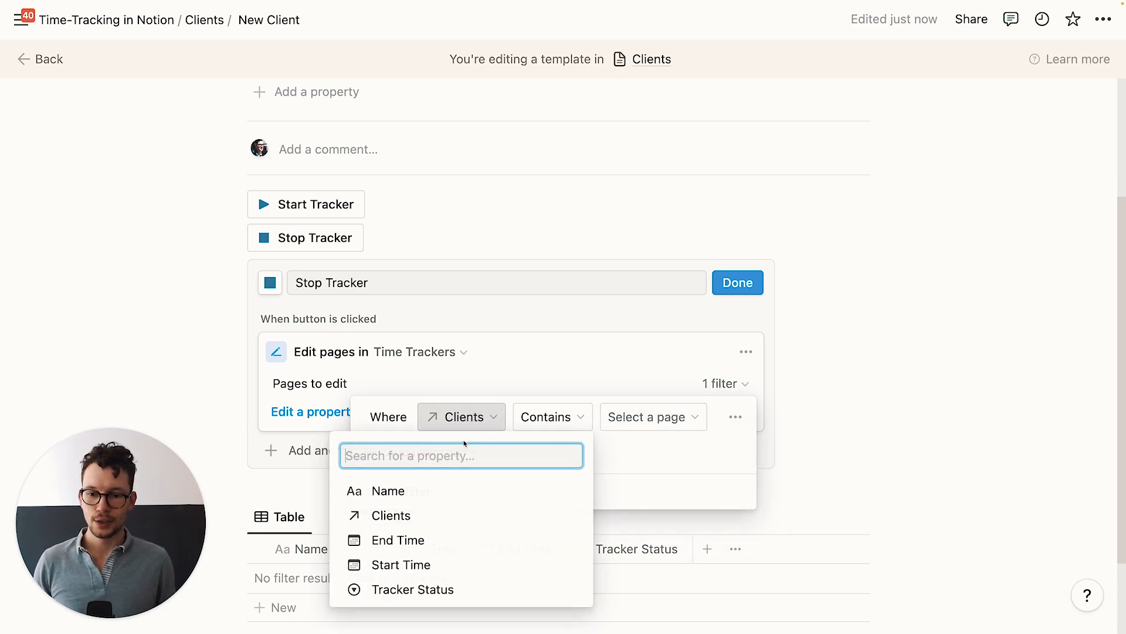
pyautogui.click(396, 590)
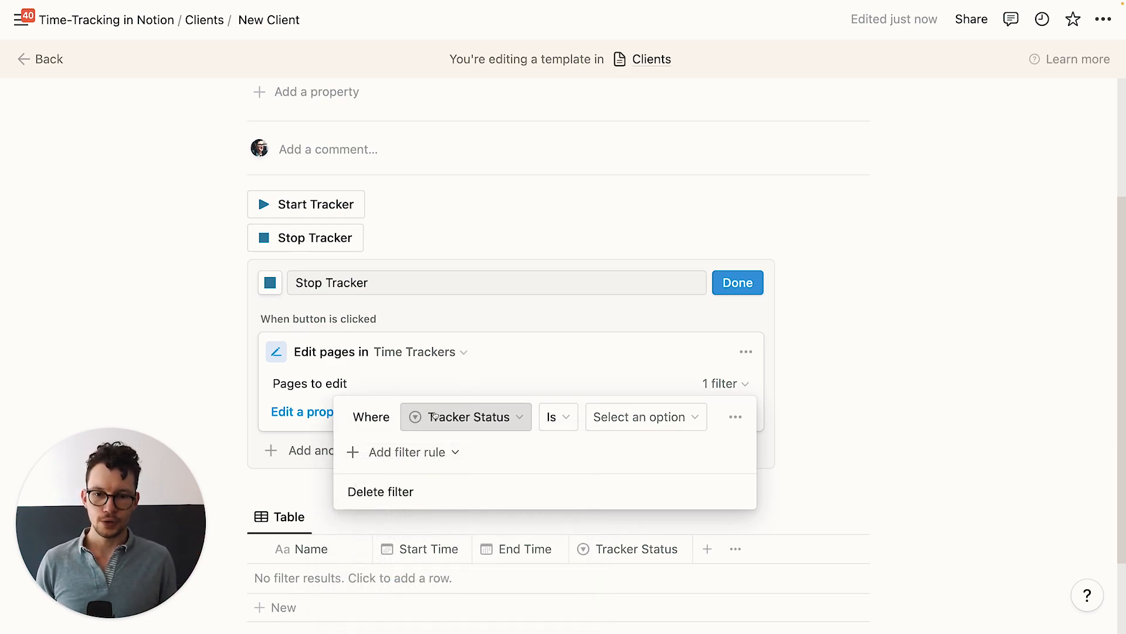
pyautogui.click(642, 418)
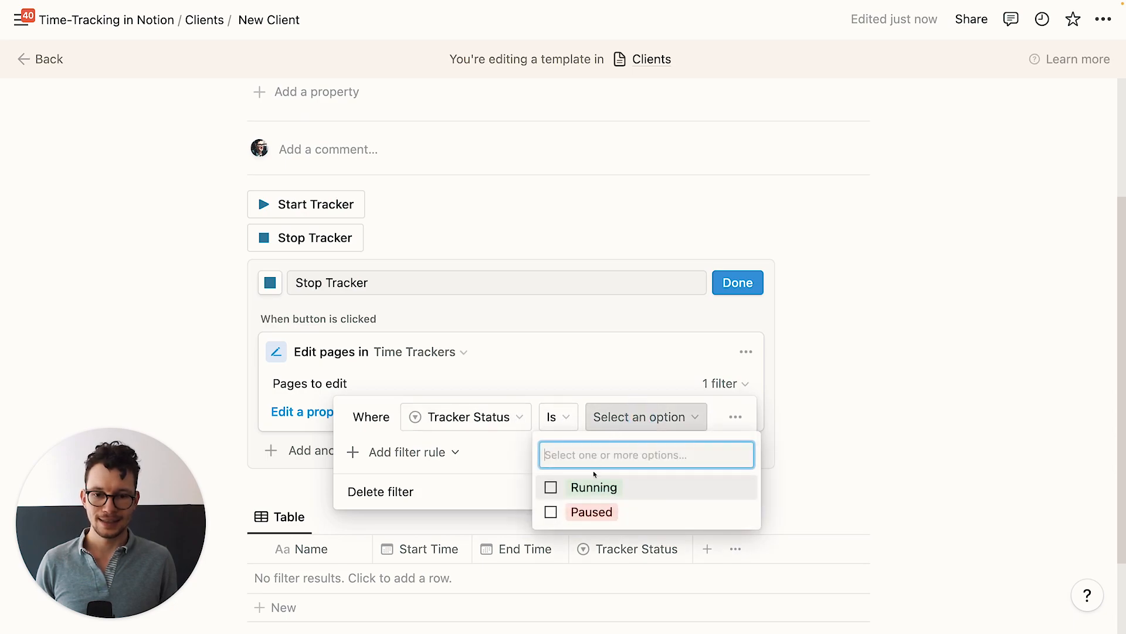
pyautogui.click(552, 488)
pyautogui.click(526, 362)
pyautogui.click(447, 336)
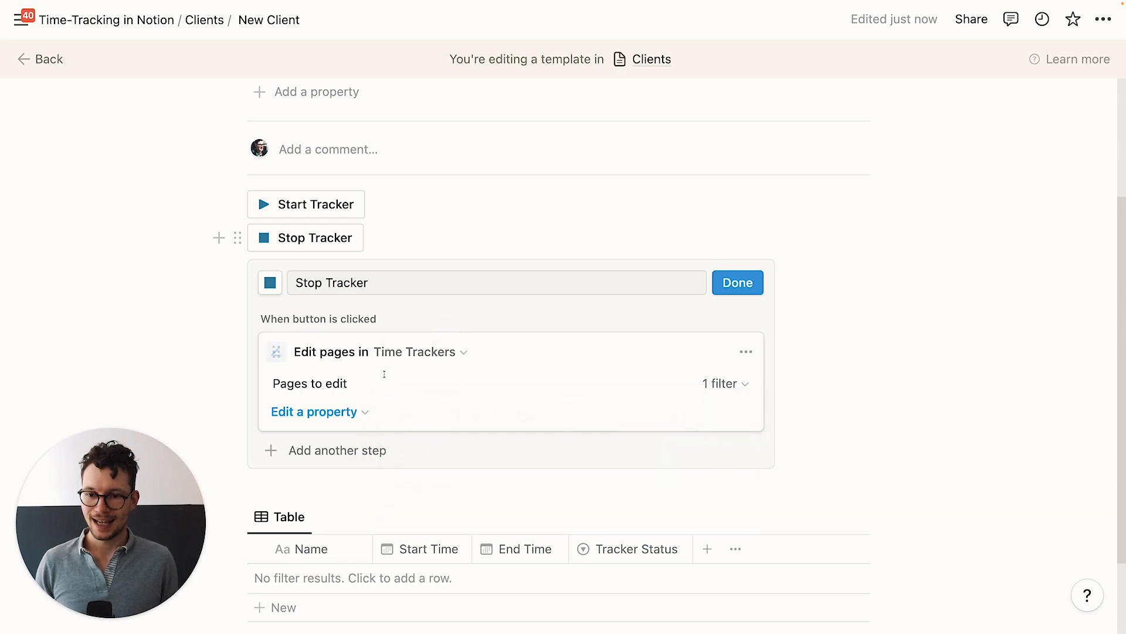
# Step: Make the Stop Tracker button set the End Time property of the matching pages to Now
pyautogui.click(365, 411)
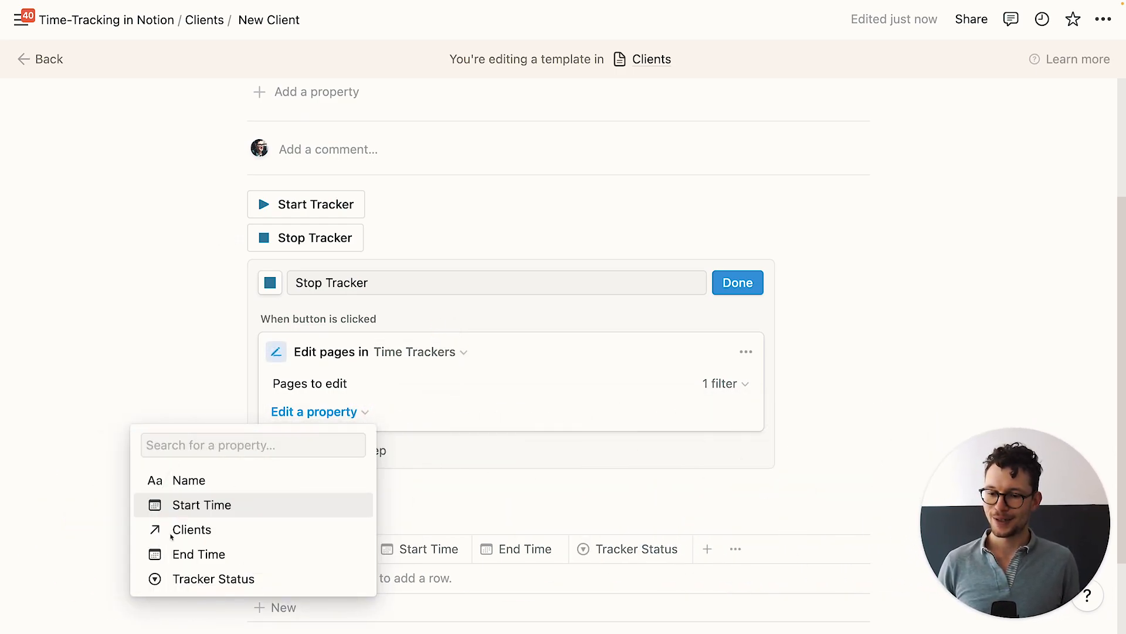
pyautogui.click(191, 555)
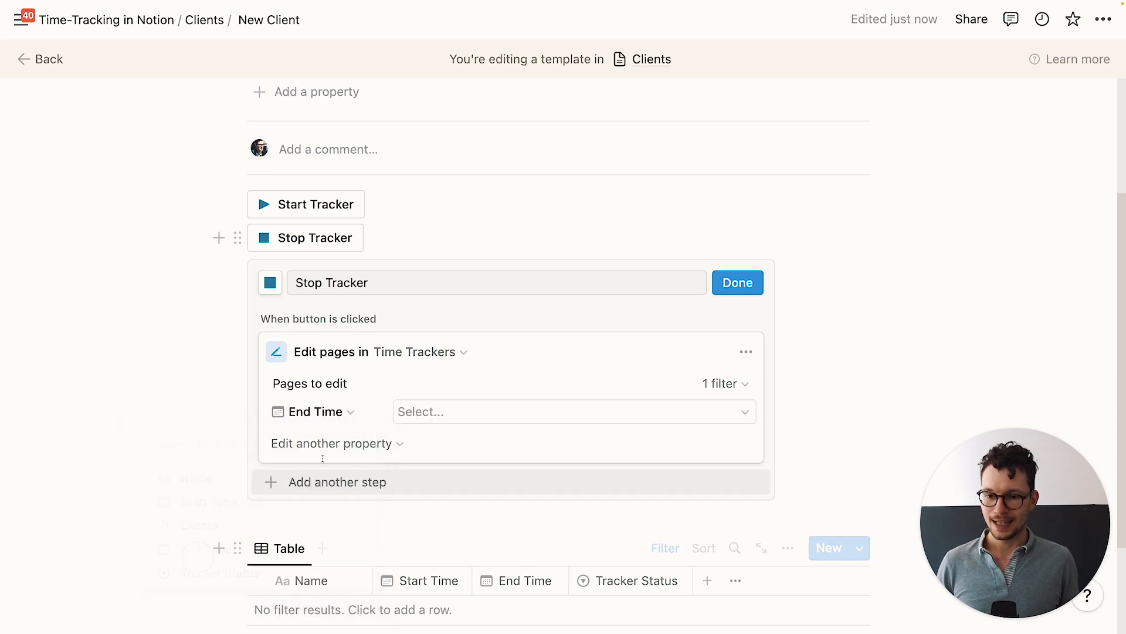
pyautogui.click(462, 413)
pyautogui.click(594, 473)
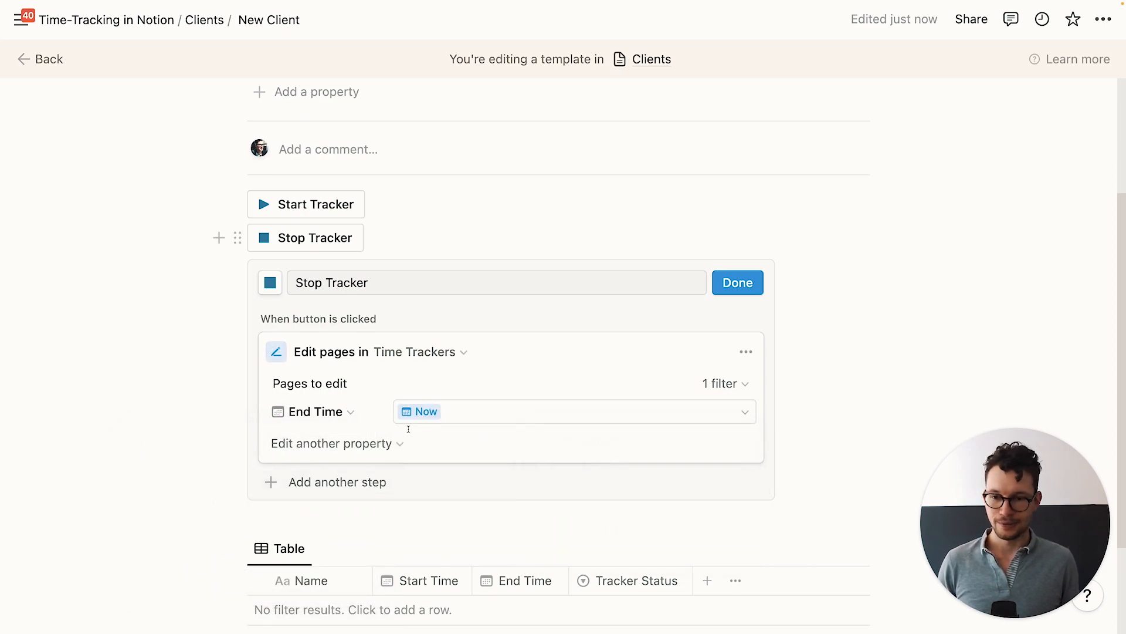
# Step: Make the Stop Tracker button also set Tracker Status to Paused, and finish configuring the button
pyautogui.click(365, 450)
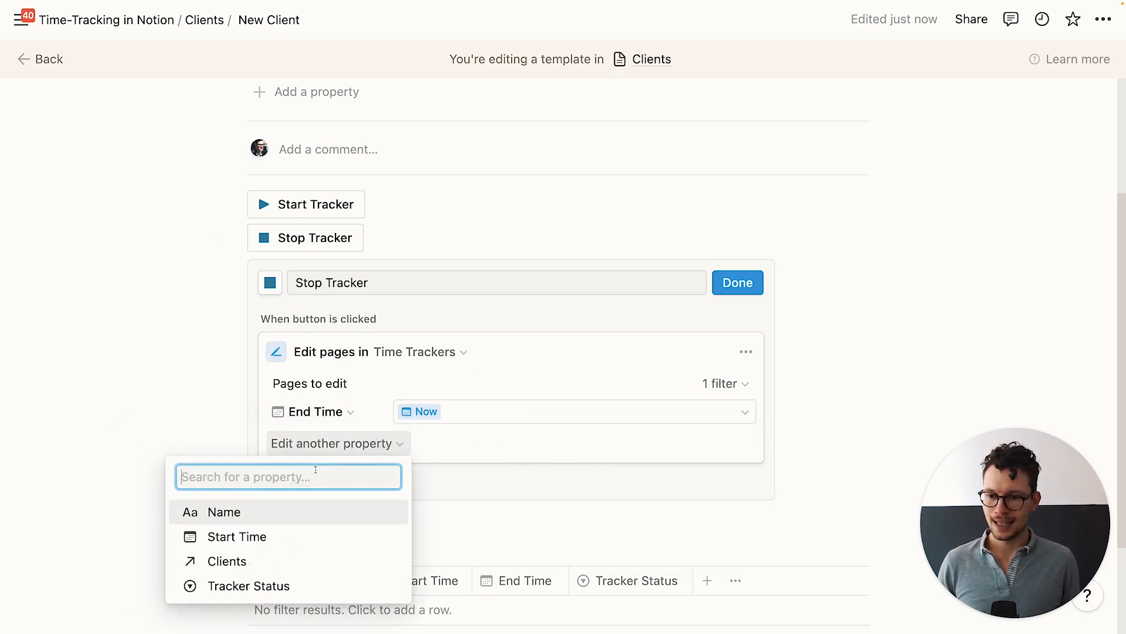
pyautogui.click(271, 586)
pyautogui.click(511, 455)
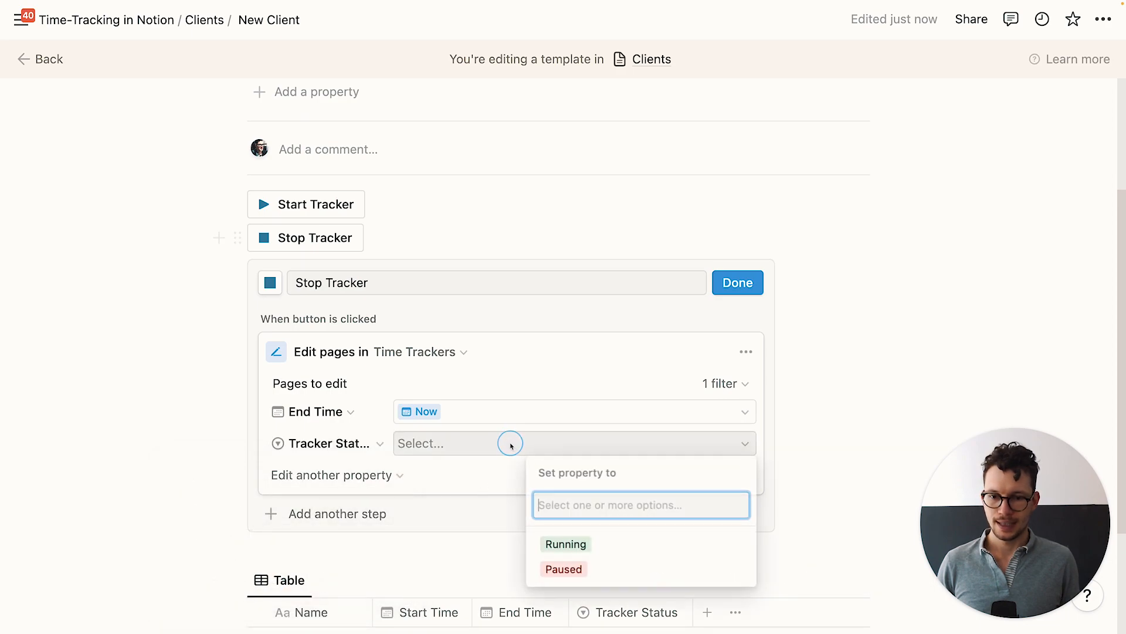
pyautogui.click(605, 565)
pyautogui.click(745, 283)
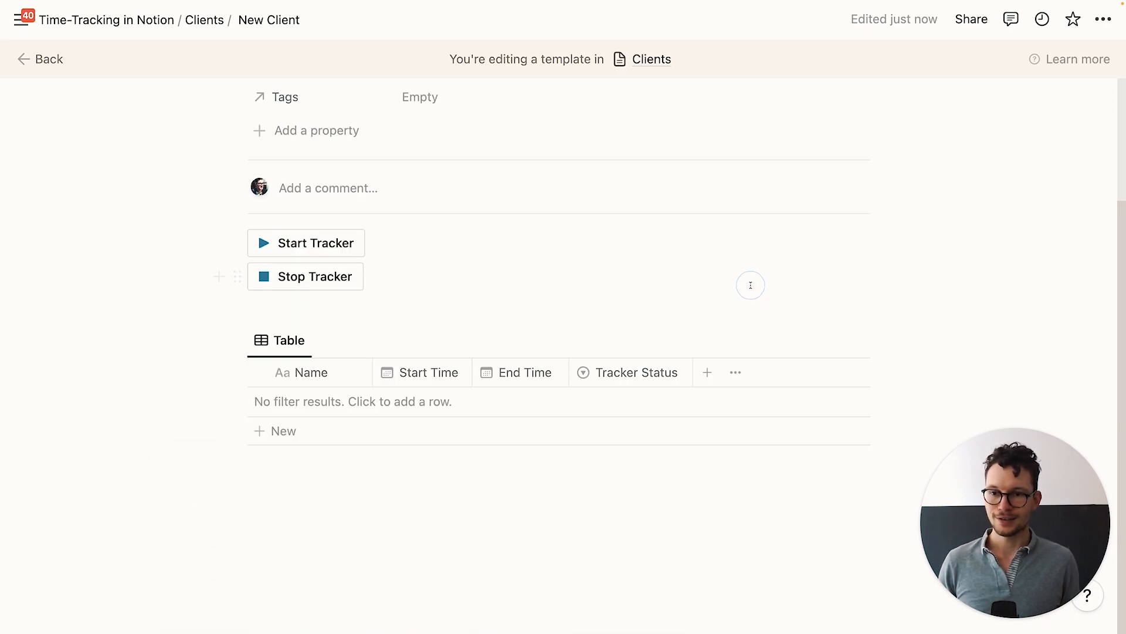
# Step: Insert a 2 columns block in the empty line between the Stop Tracker button and the table
pyautogui.click(316, 316)
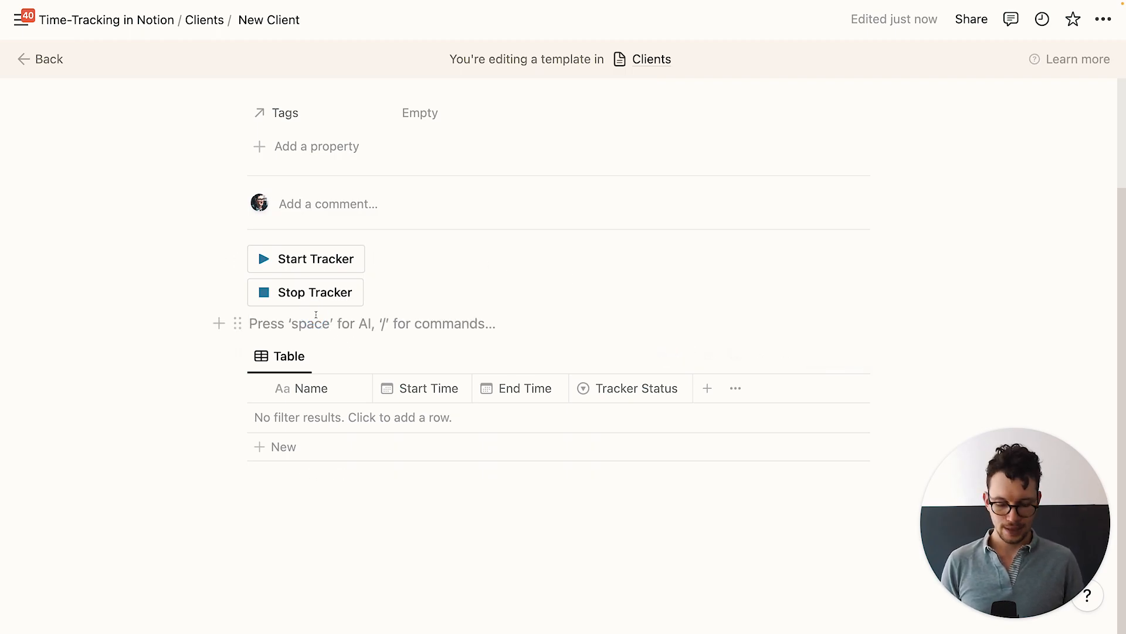
pyautogui.write('/doi')
pyautogui.press('BackSpace')
pyautogui.press('BackSpace')
pyautogui.press('BackSpace')
pyautogui.write('col')
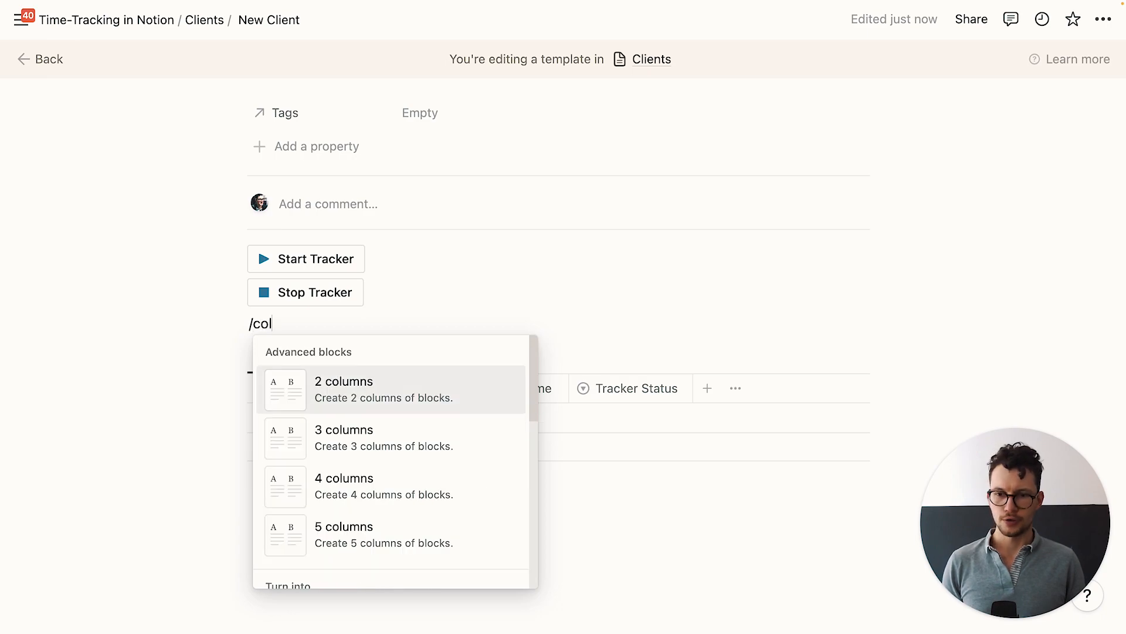
pyautogui.click(401, 392)
# Step: Place Start Tracker in the first column and Stop Tracker in the second, and narrow the first column to bring the buttons closer
pyautogui.moveTo(237, 258); pyautogui.dragTo(257, 329)
pyautogui.moveTo(238, 258); pyautogui.dragTo(669, 304)
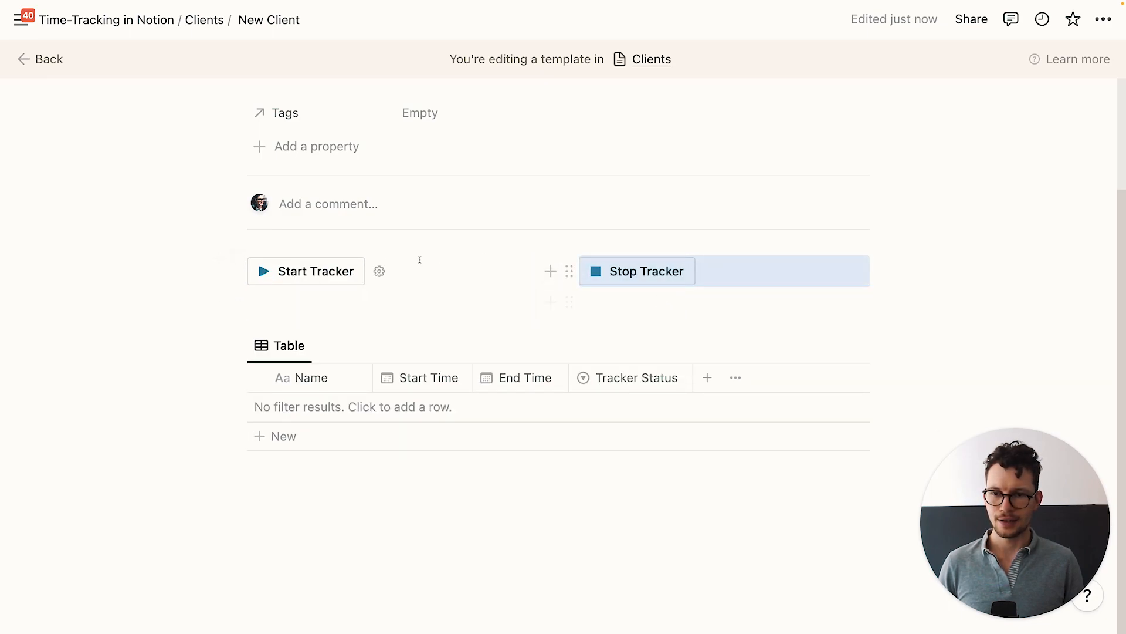
pyautogui.click(485, 309)
pyautogui.moveTo(563, 286); pyautogui.dragTo(450, 309)
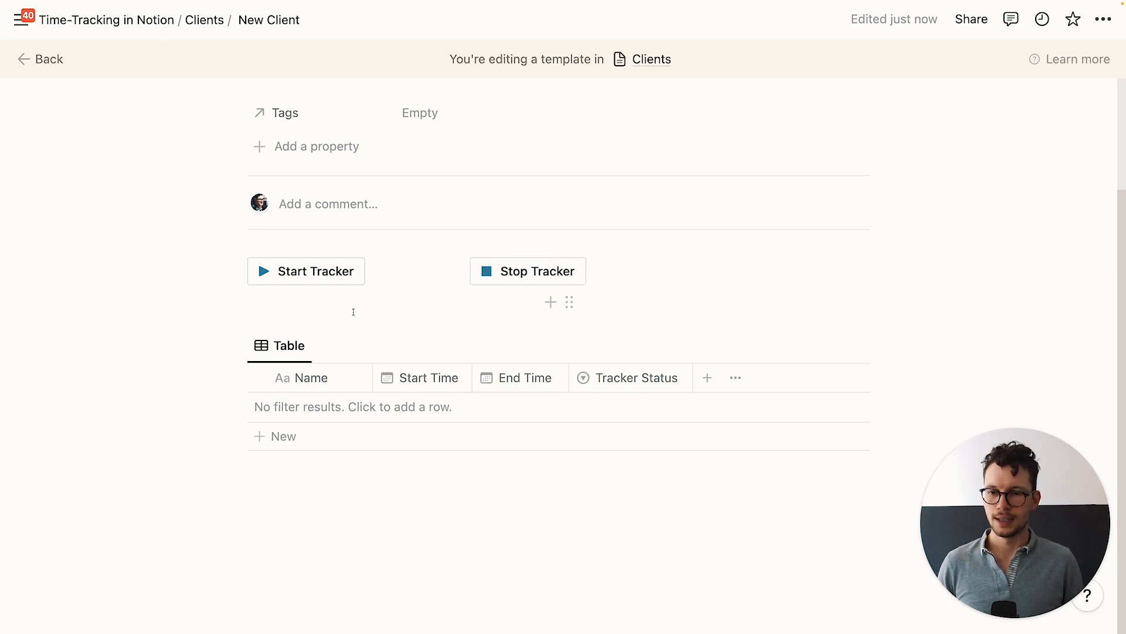
pyautogui.click(352, 312)
# Step: Replace the content of the Test Client page in the Clients database with the New Client template and stop its running tracker
pyautogui.scroll(2, 355, 346)
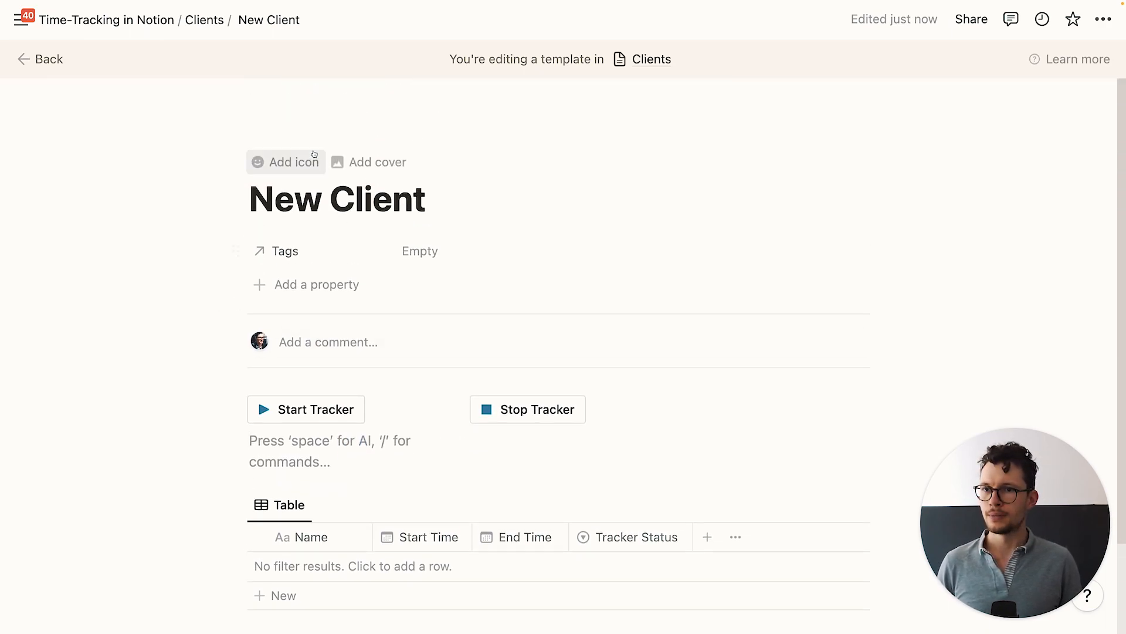
pyautogui.click(204, 20)
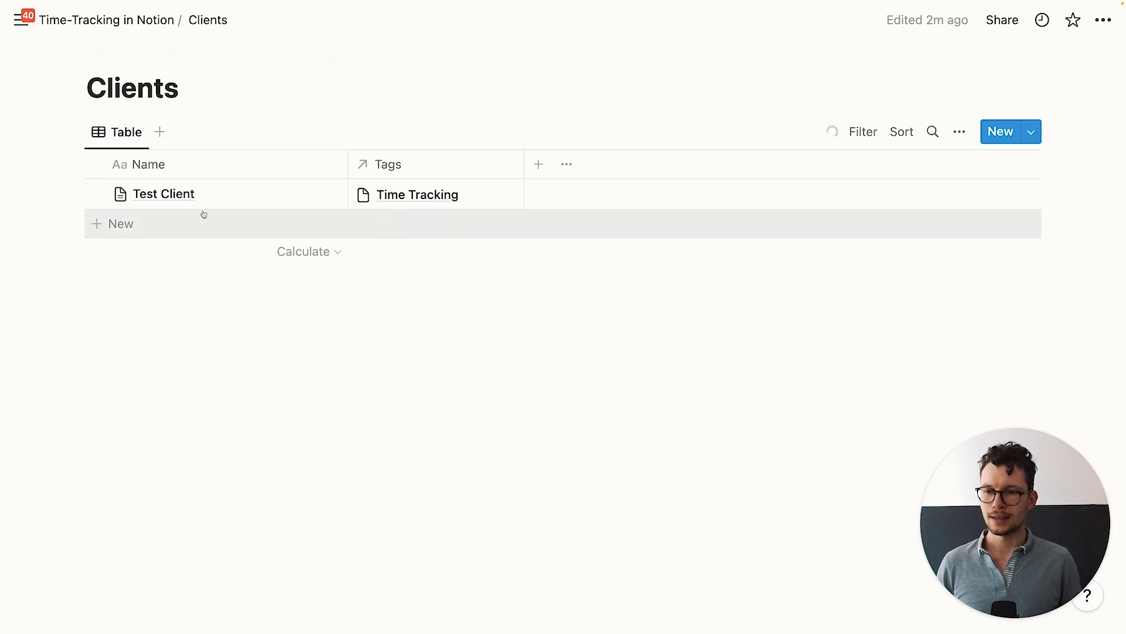
pyautogui.click(320, 196)
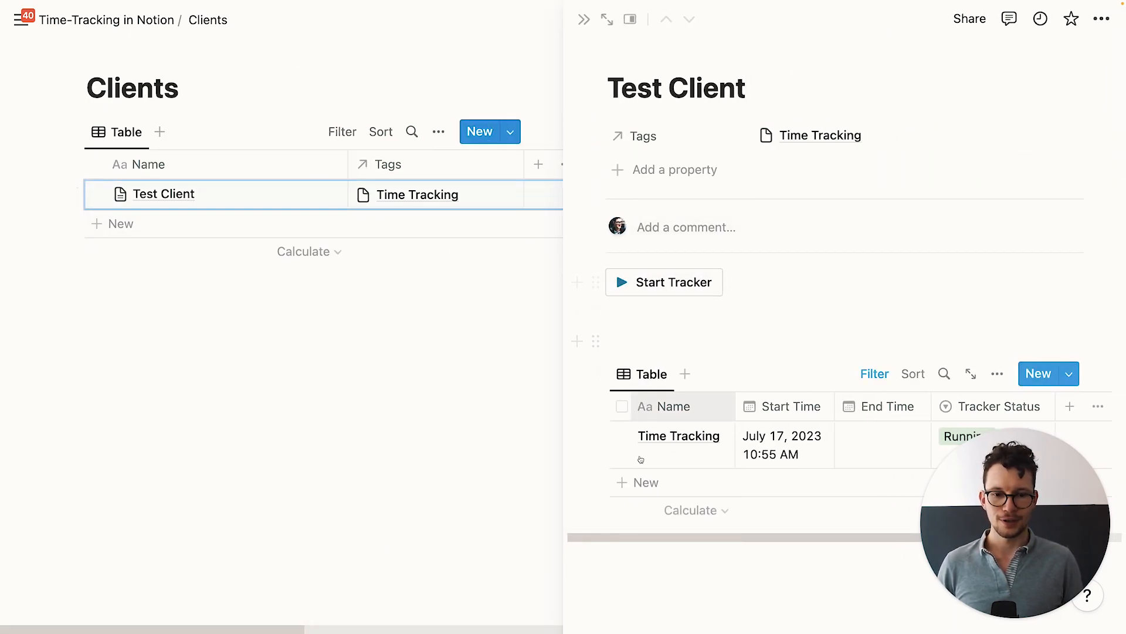
pyautogui.click(659, 559)
pyautogui.moveTo(658, 560); pyautogui.dragTo(576, 259)
pyautogui.press('BackSpace')
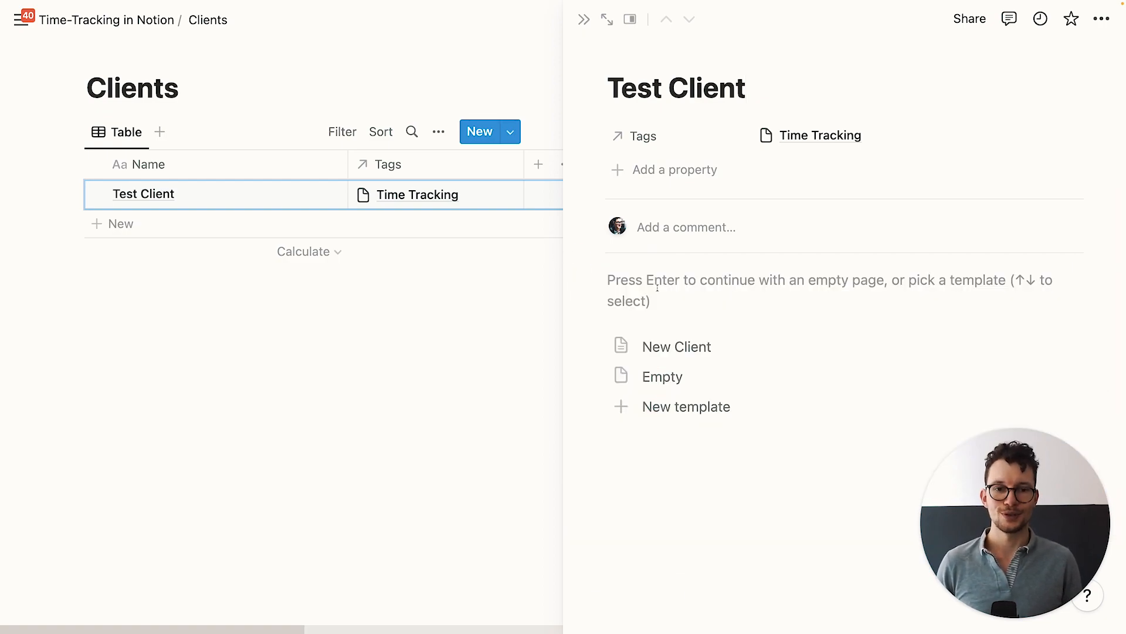
pyautogui.click(688, 350)
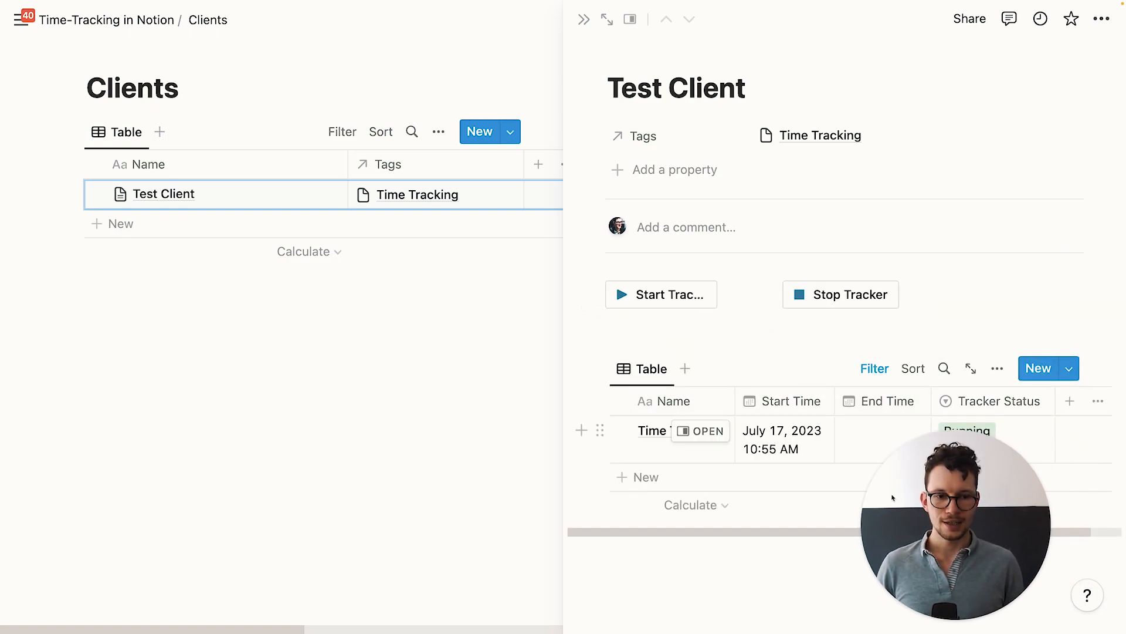
pyautogui.click(822, 298)
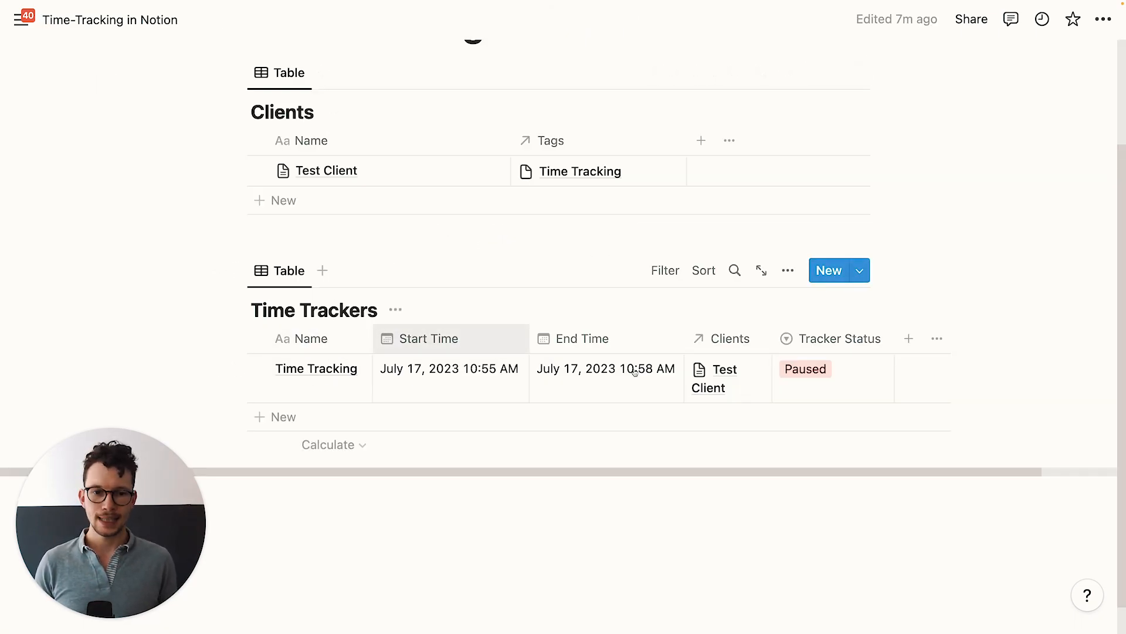
# Step: Add a formula property named Tracked Minutes to the Time Trackers database on the Time-Tracking in Notion page
pyautogui.click(908, 339)
pyautogui.write('form')
pyautogui.click(777, 373)
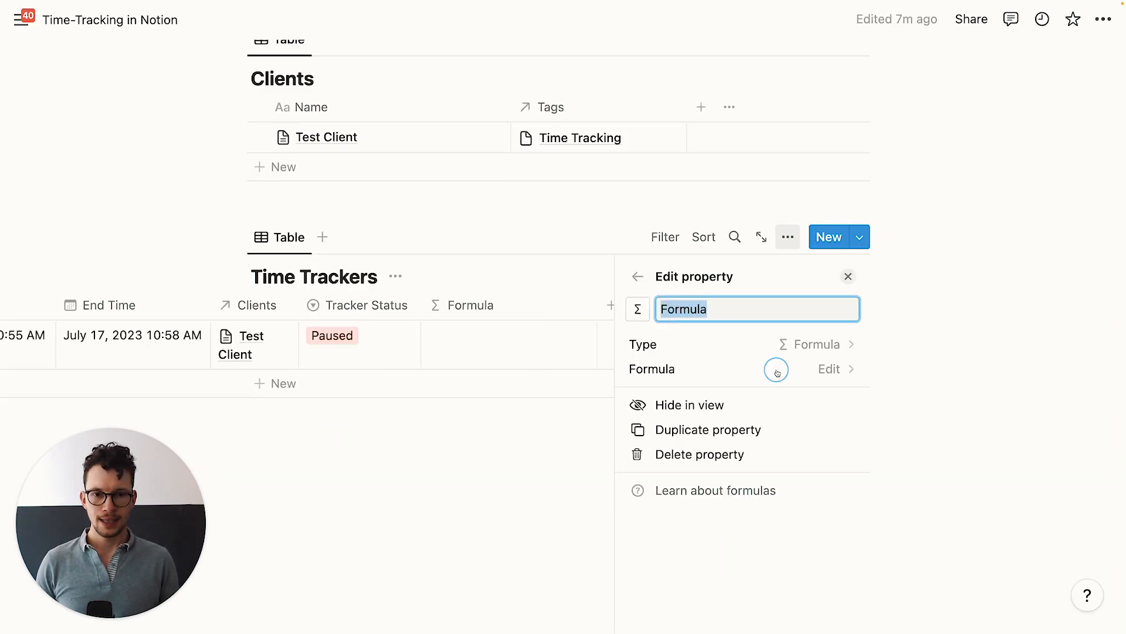
pyautogui.write('Tracked Minutes')
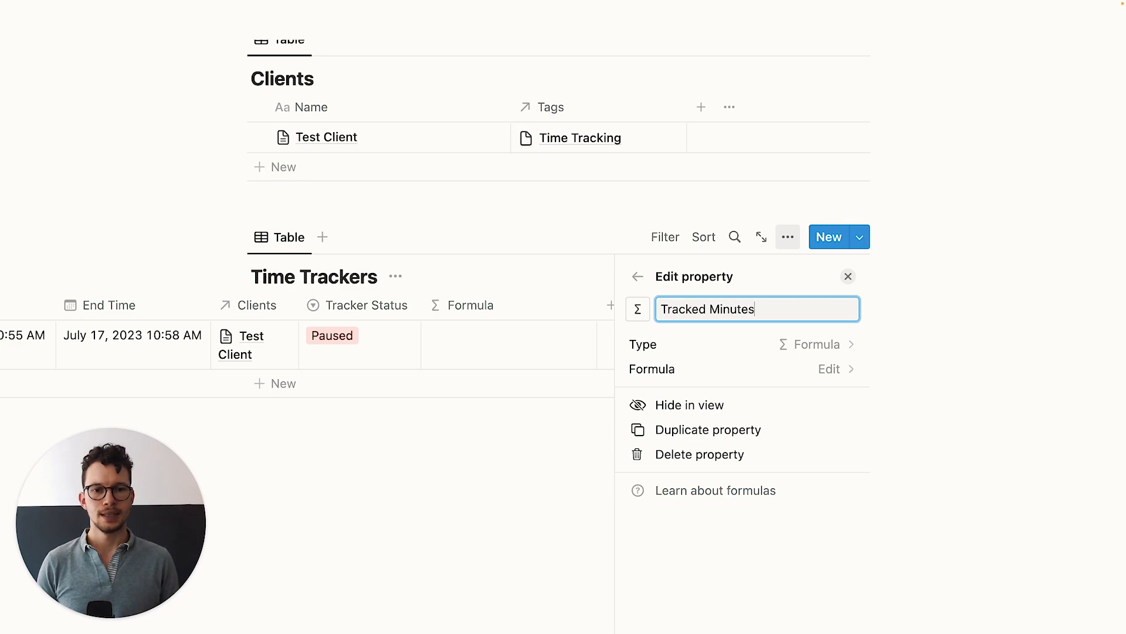
# Step: Set the Tracked Minutes formula to dateBetween(prop("End Time"),prop("Start Time"),"minutes") and close the property settings
pyautogui.click(727, 370)
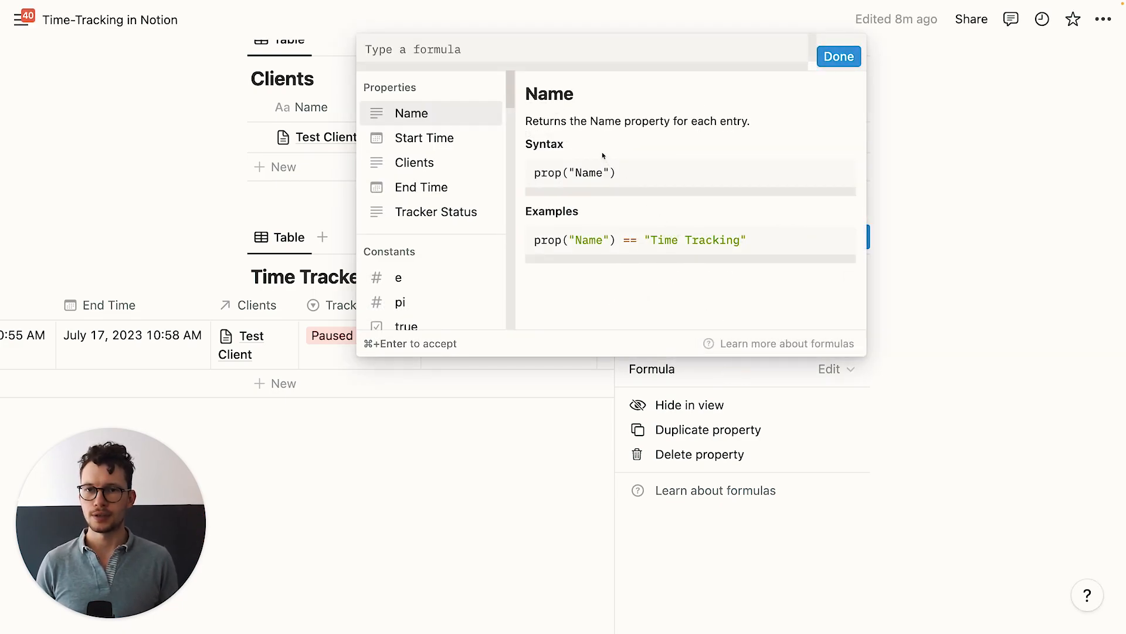
pyautogui.write('date')
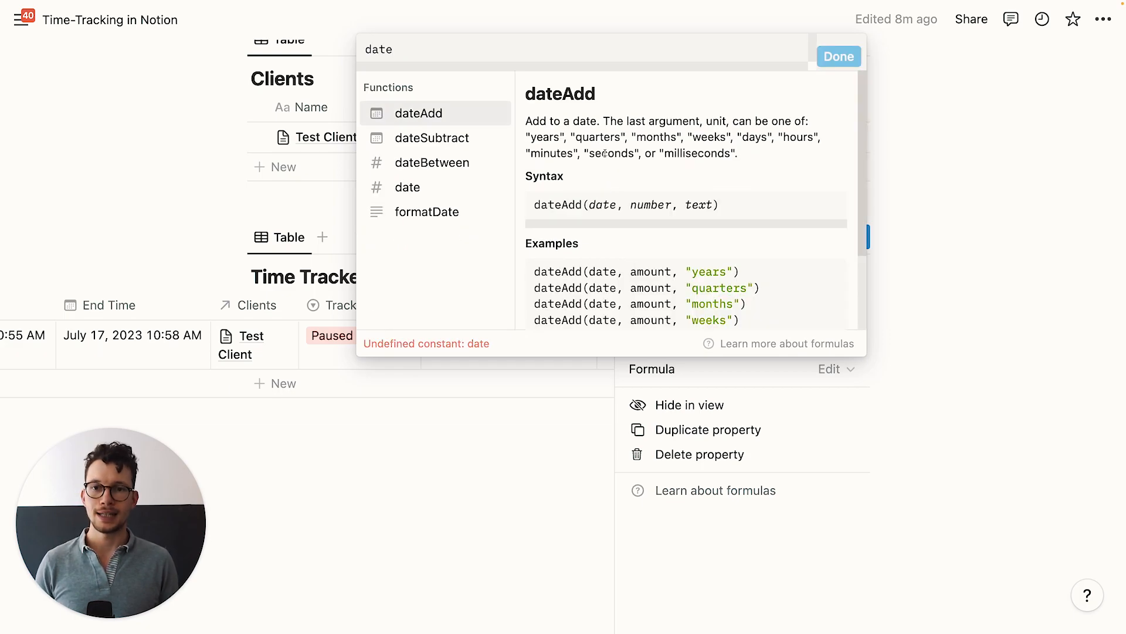
pyautogui.click(482, 165)
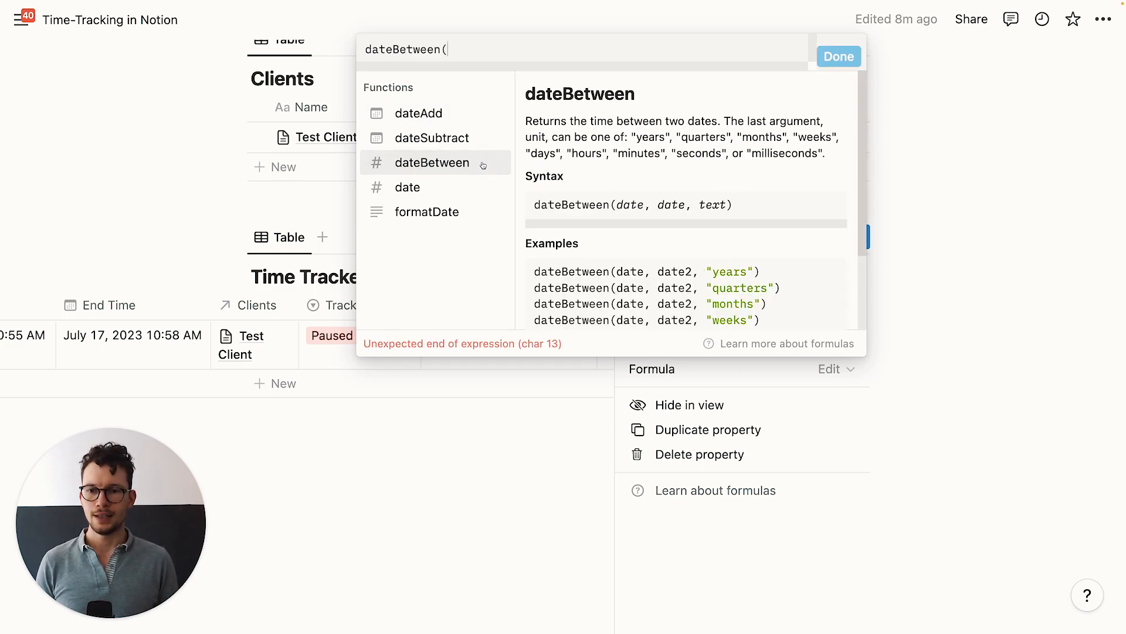
pyautogui.write('end')
pyautogui.click(469, 122)
pyautogui.write(',star')
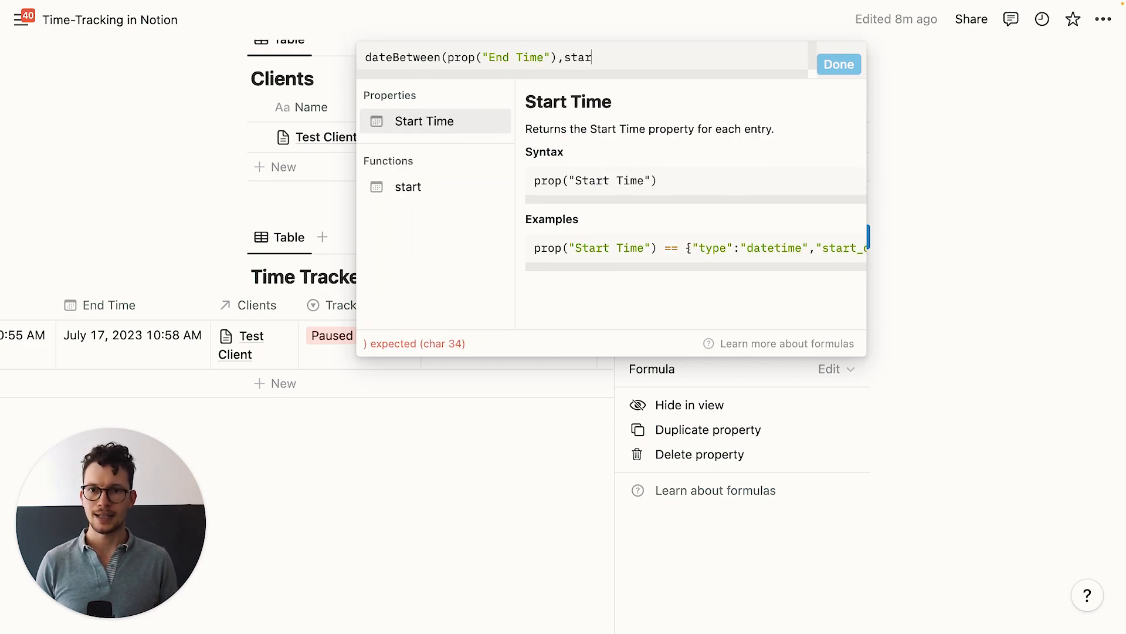
pyautogui.click(444, 120)
pyautogui.write(',')
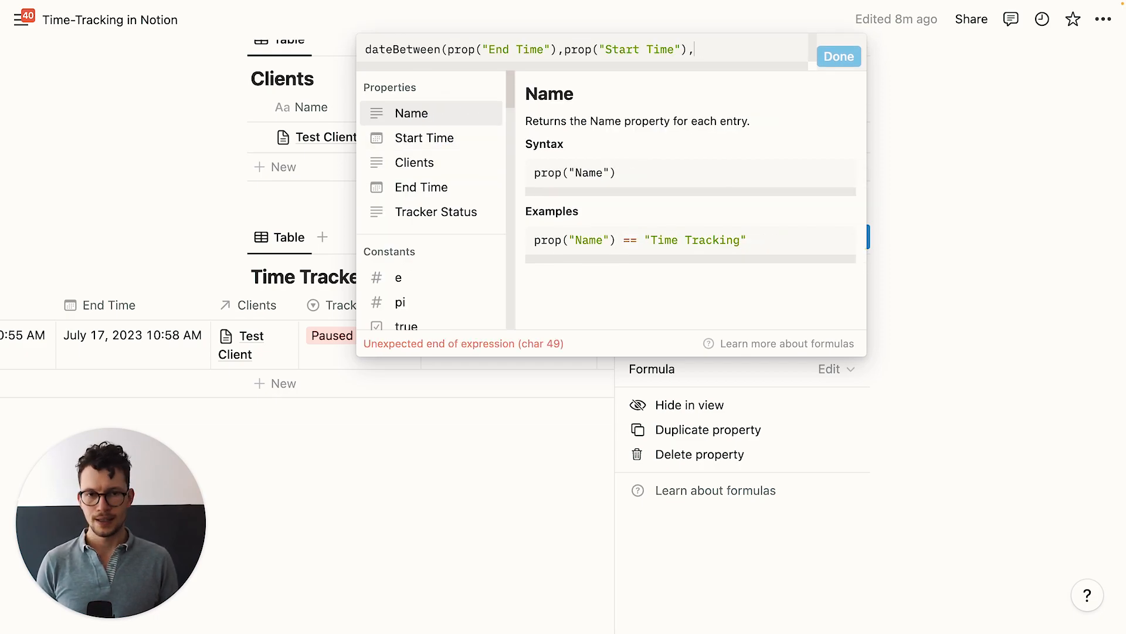
pyautogui.write('"minutes")')
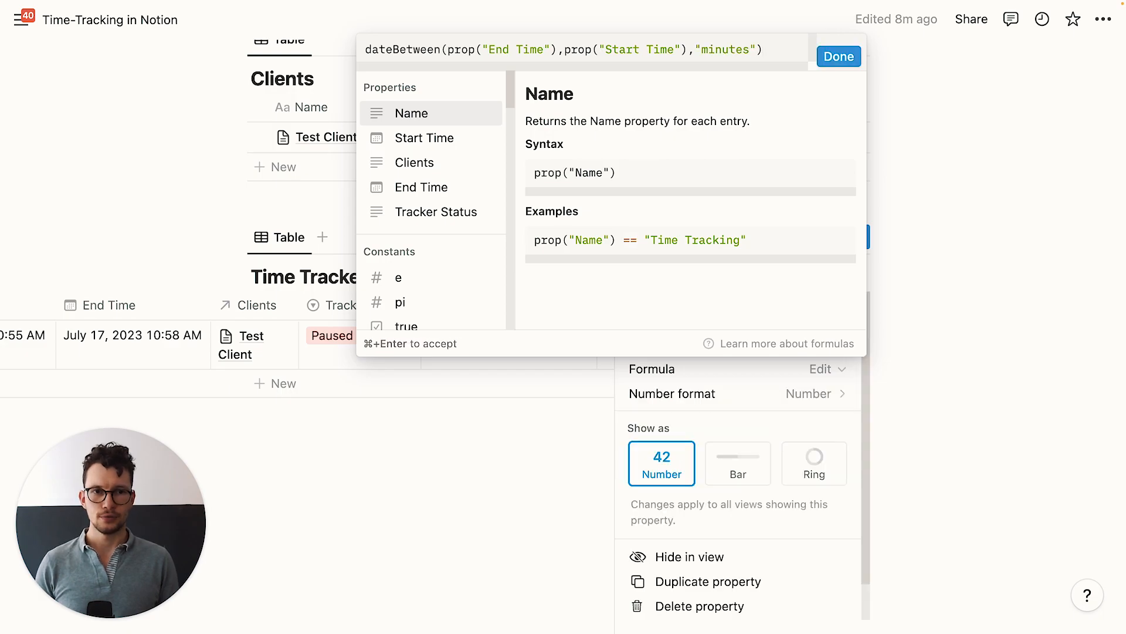
pyautogui.click(839, 56)
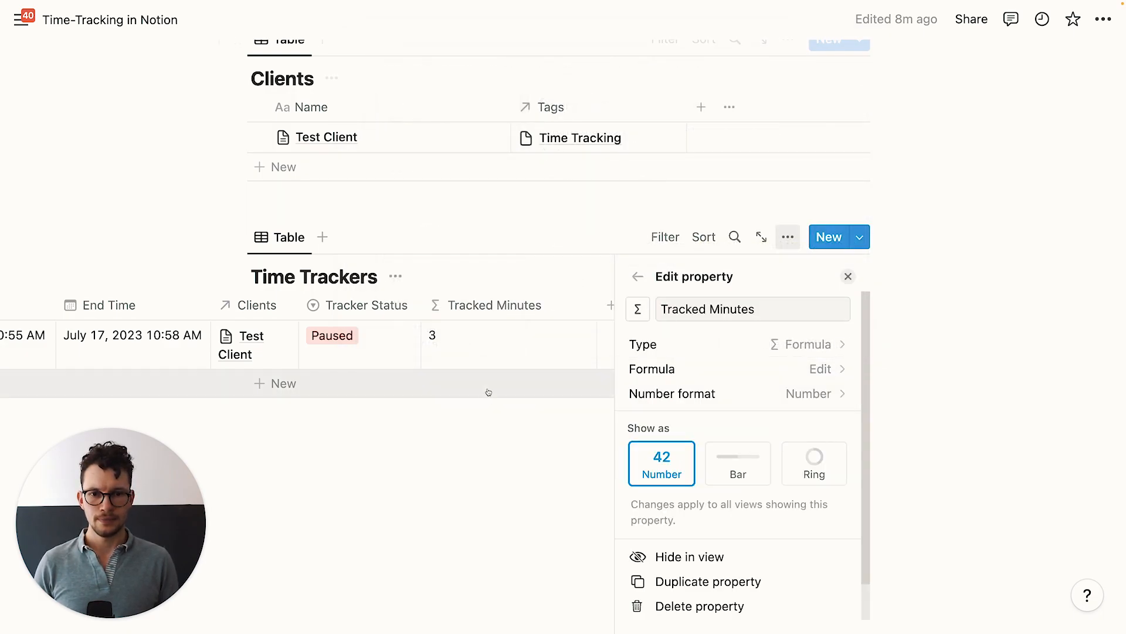
pyautogui.click(531, 468)
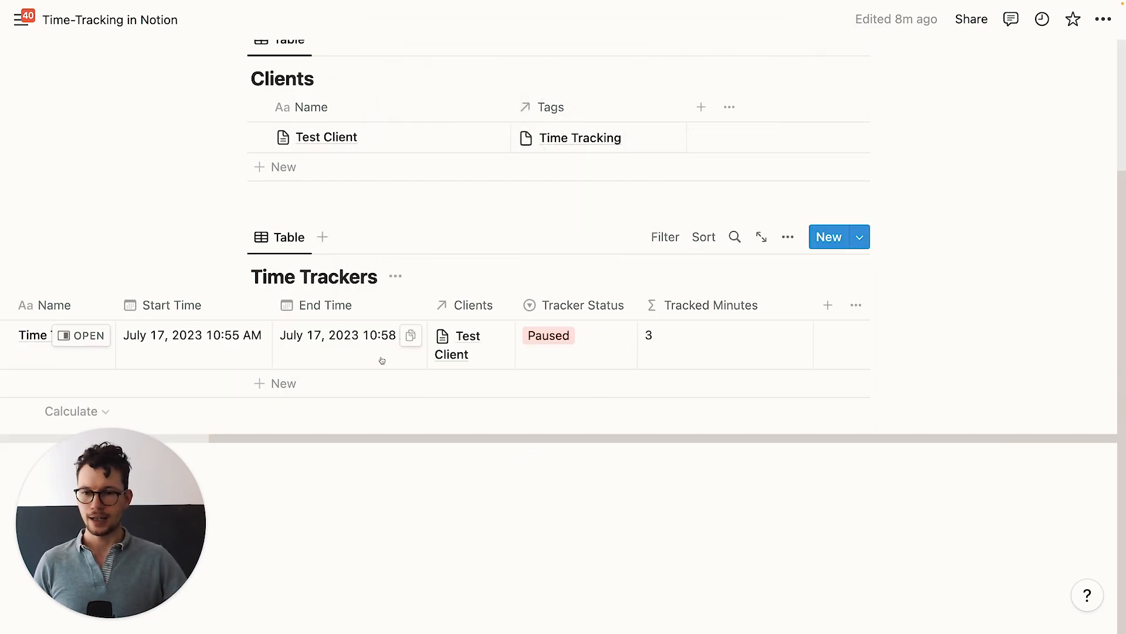
# Step: Narrow the Tags and Name columns of the Clients table to fit their contents
pyautogui.hscroll(-3, 382, 360)
pyautogui.scroll(2, 398, 361)
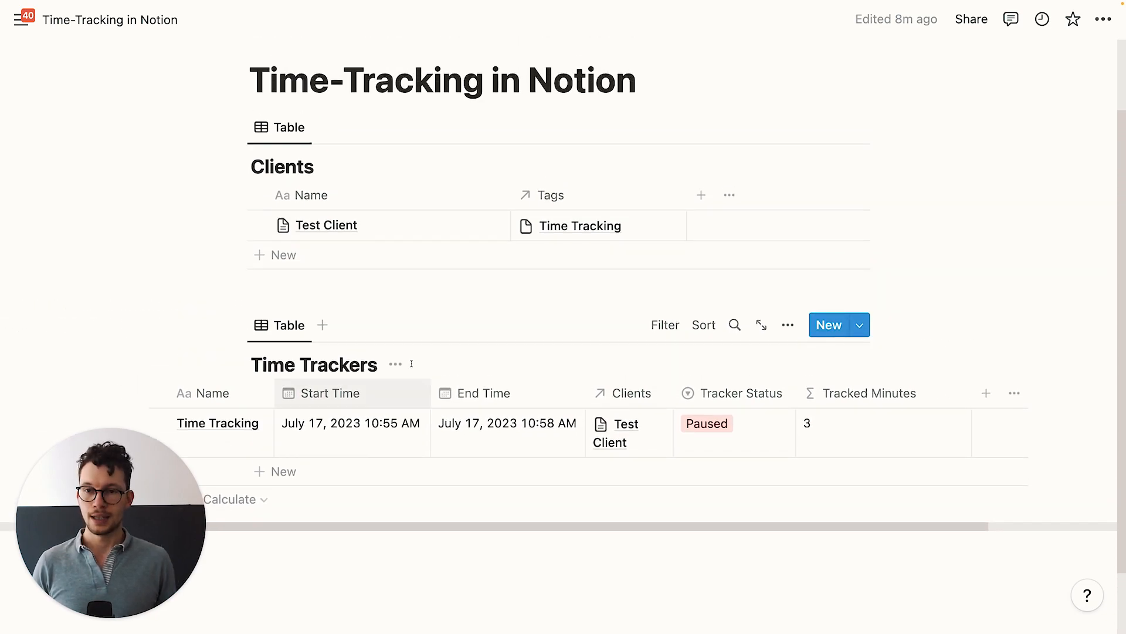
pyautogui.scroll(2, 412, 363)
pyautogui.moveTo(685, 249); pyautogui.dragTo(639, 251)
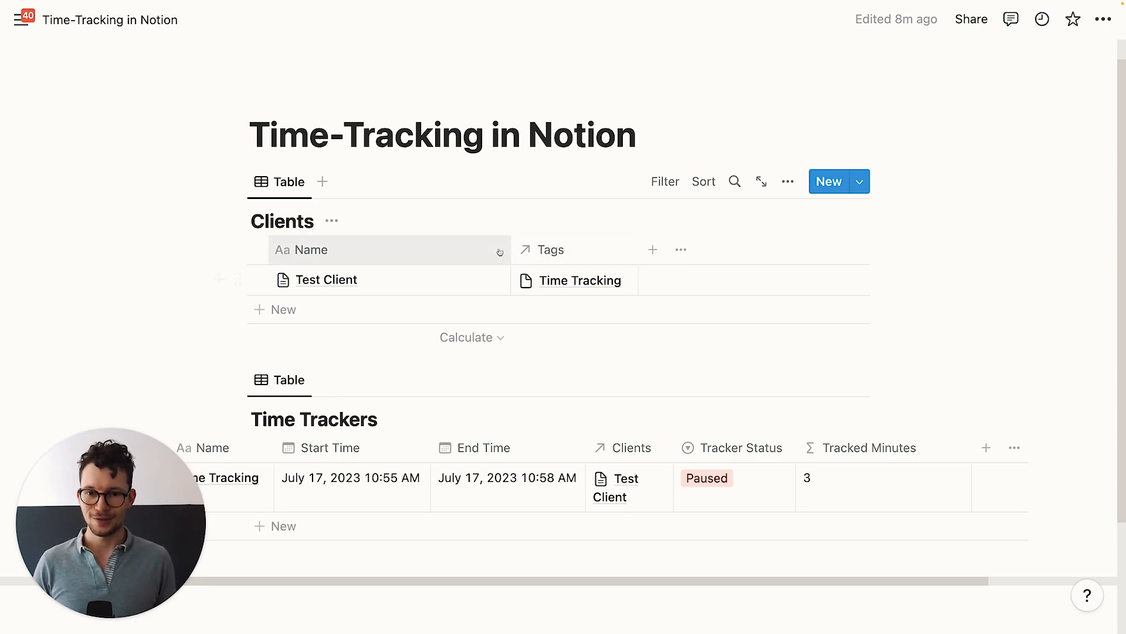
pyautogui.moveTo(510, 251); pyautogui.dragTo(387, 251)
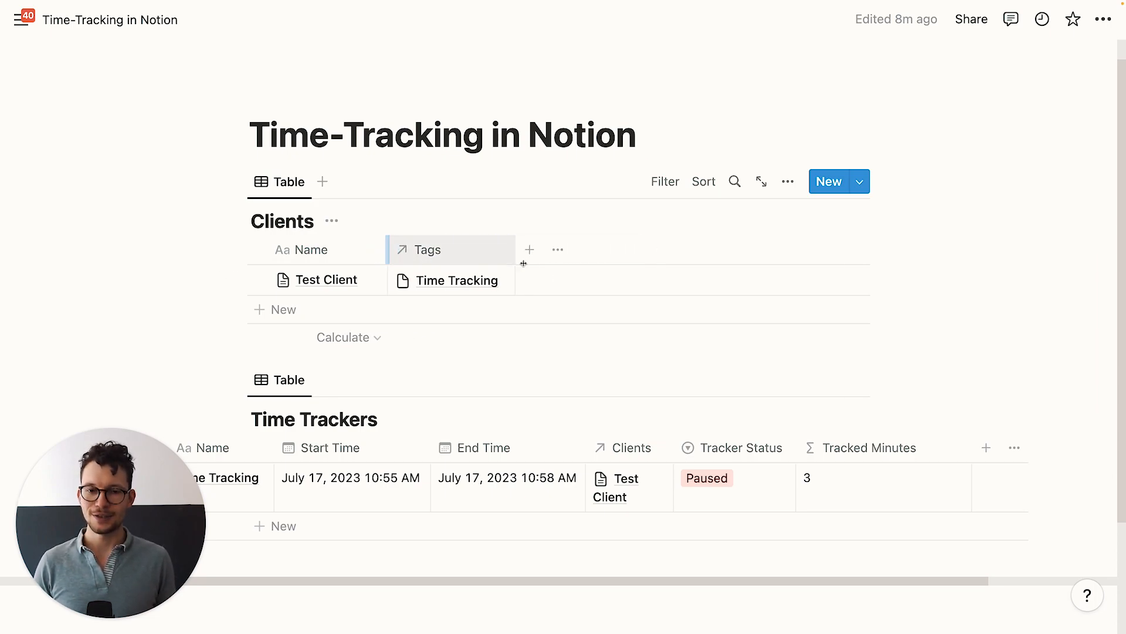
# Step: Add a rollup property to the Clients database that sums Tracked Minutes through the Tags relation
pyautogui.click(529, 249)
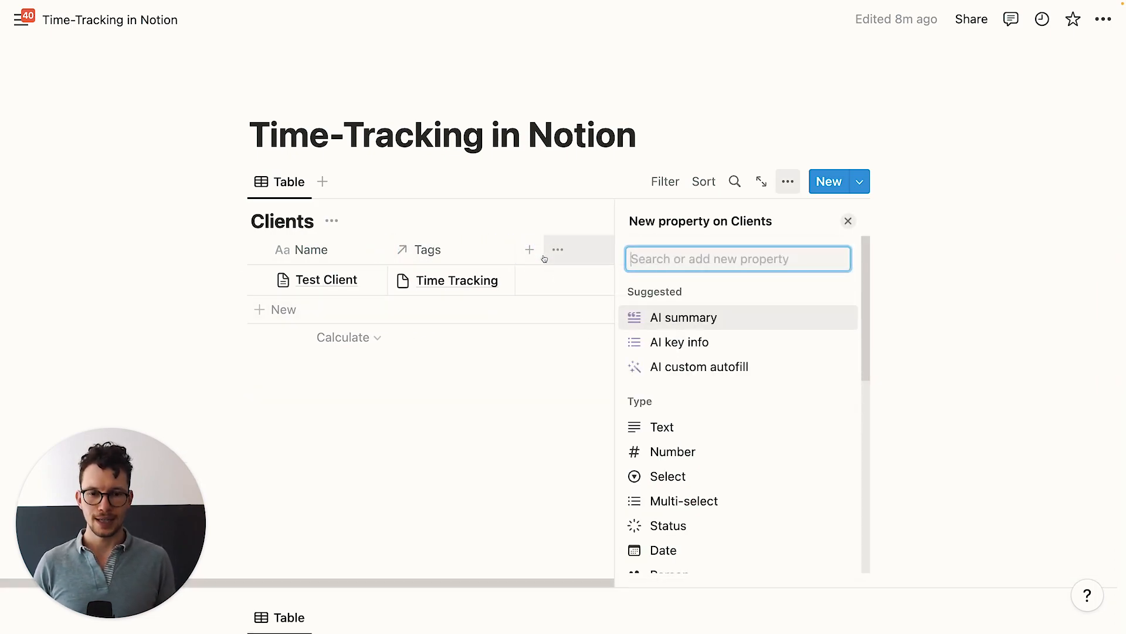
pyautogui.write('roll')
pyautogui.click(666, 315)
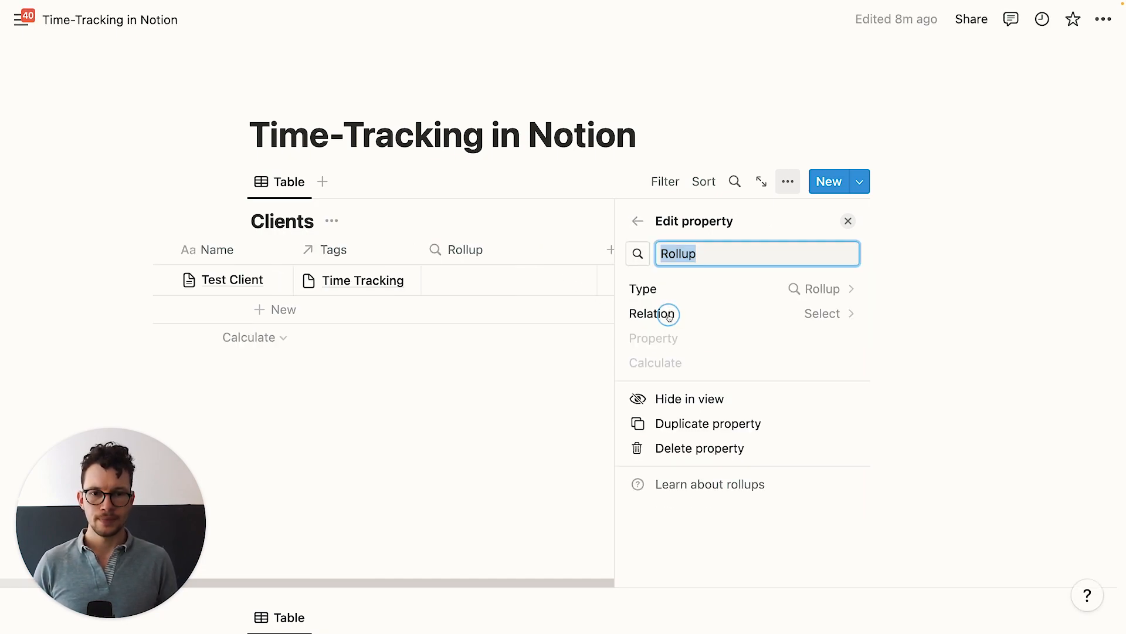
pyautogui.click(712, 319)
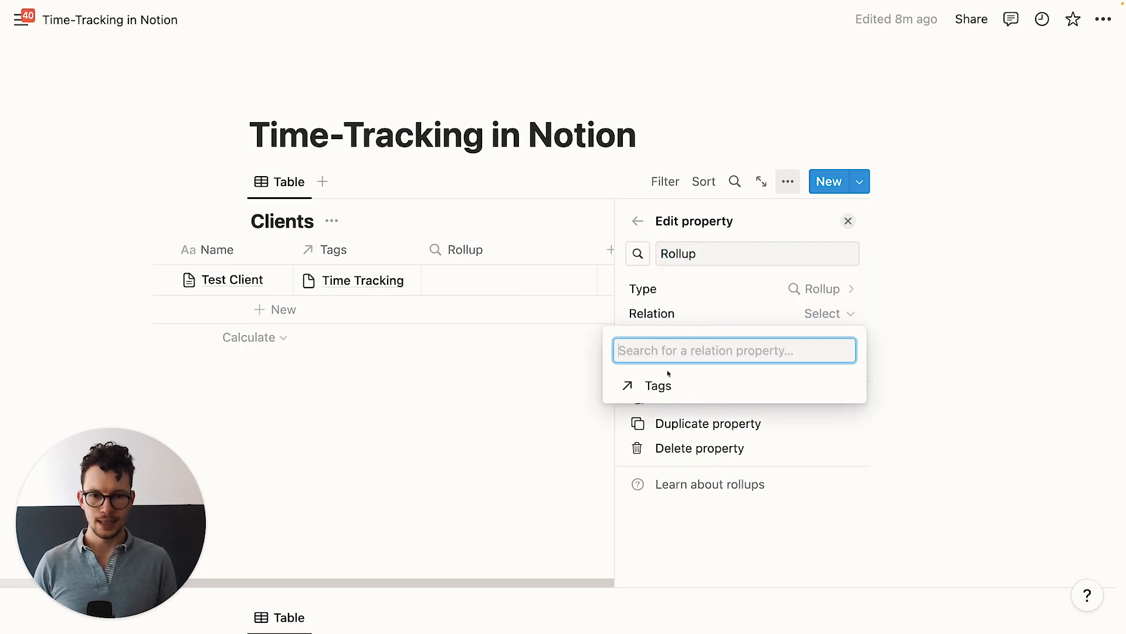
pyautogui.click(658, 386)
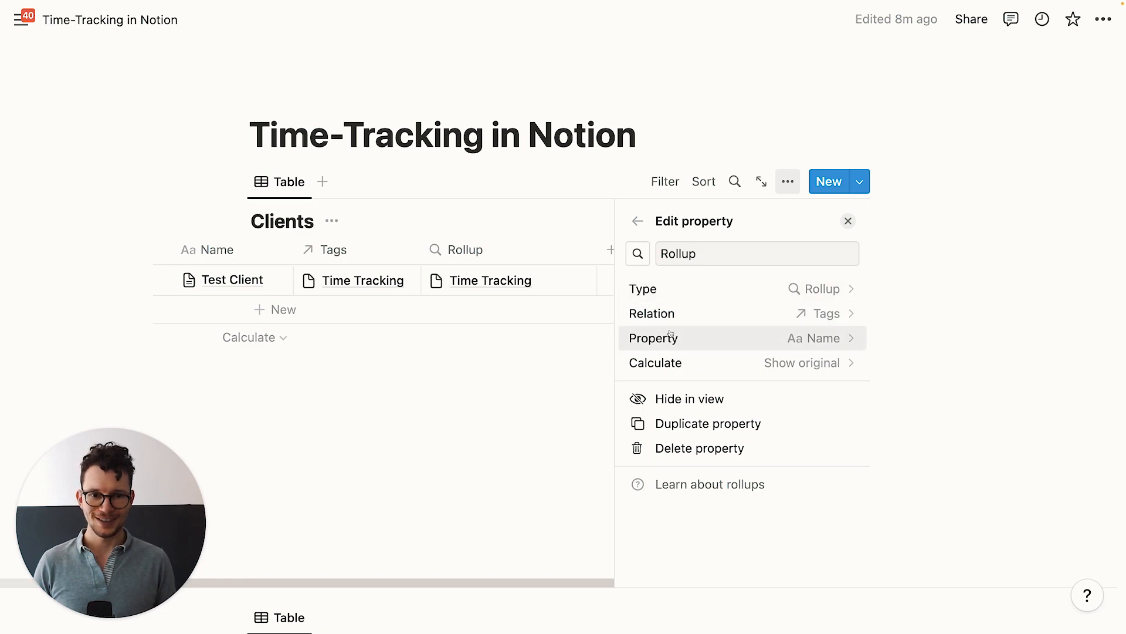
pyautogui.click(704, 332)
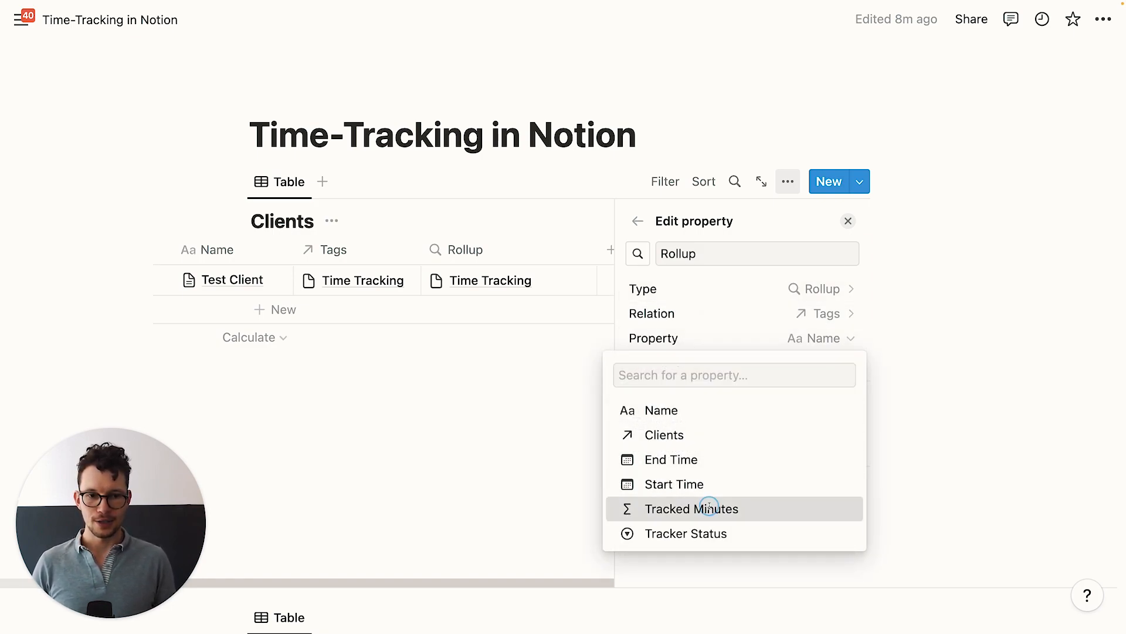
pyautogui.click(739, 509)
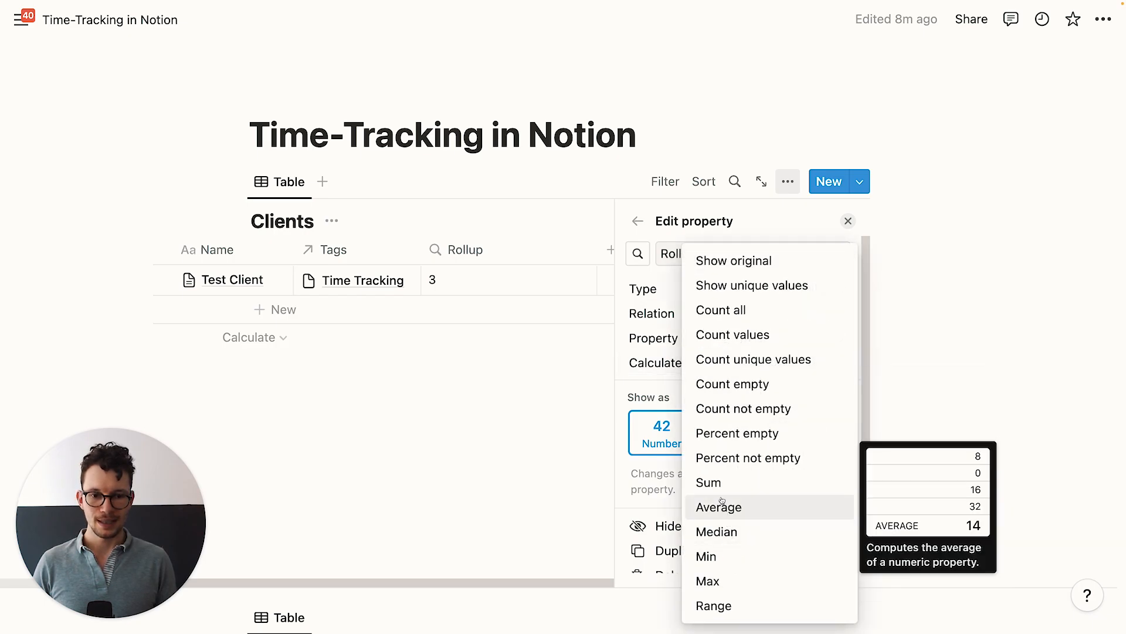
pyautogui.click(757, 481)
pyautogui.click(430, 403)
# Step: Duplicate the Time Tracking entry in the Time Trackers database twice for Test Client
pyautogui.scroll(-3, 430, 403)
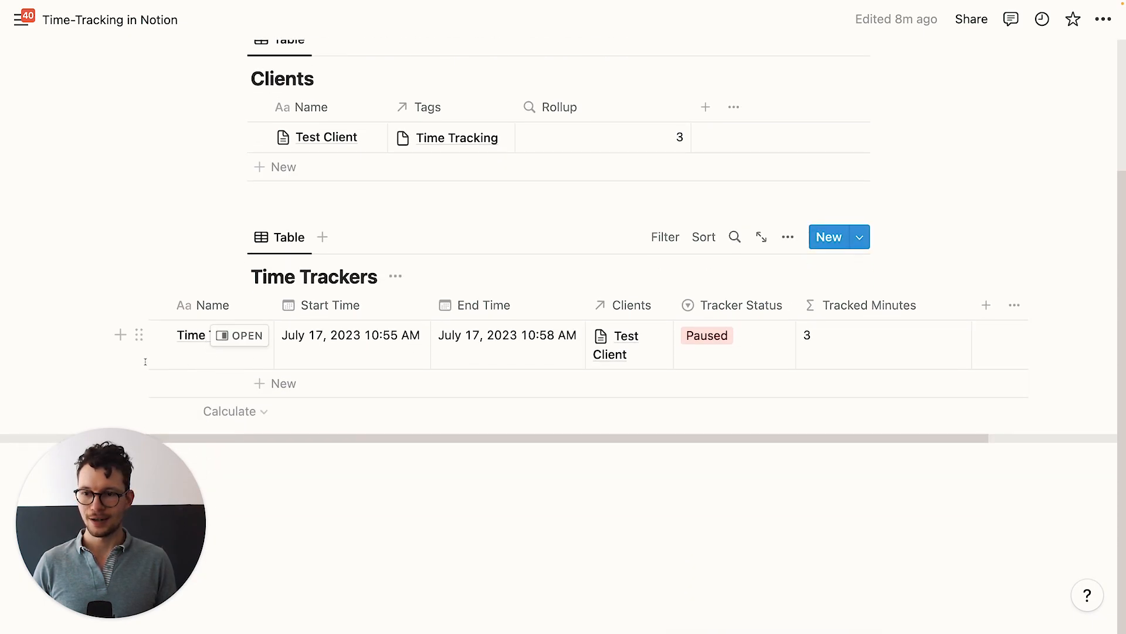
pyautogui.click(139, 337)
pyautogui.press('super+d')
pyautogui.press('super+d')
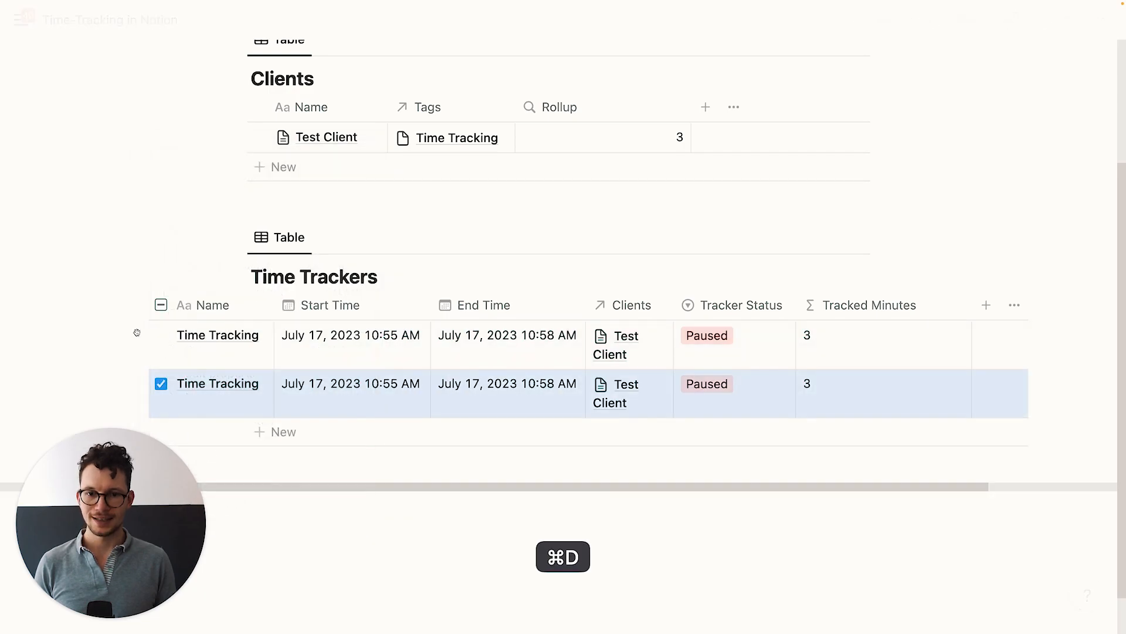
pyautogui.click(166, 216)
pyautogui.scroll(1, 224, 232)
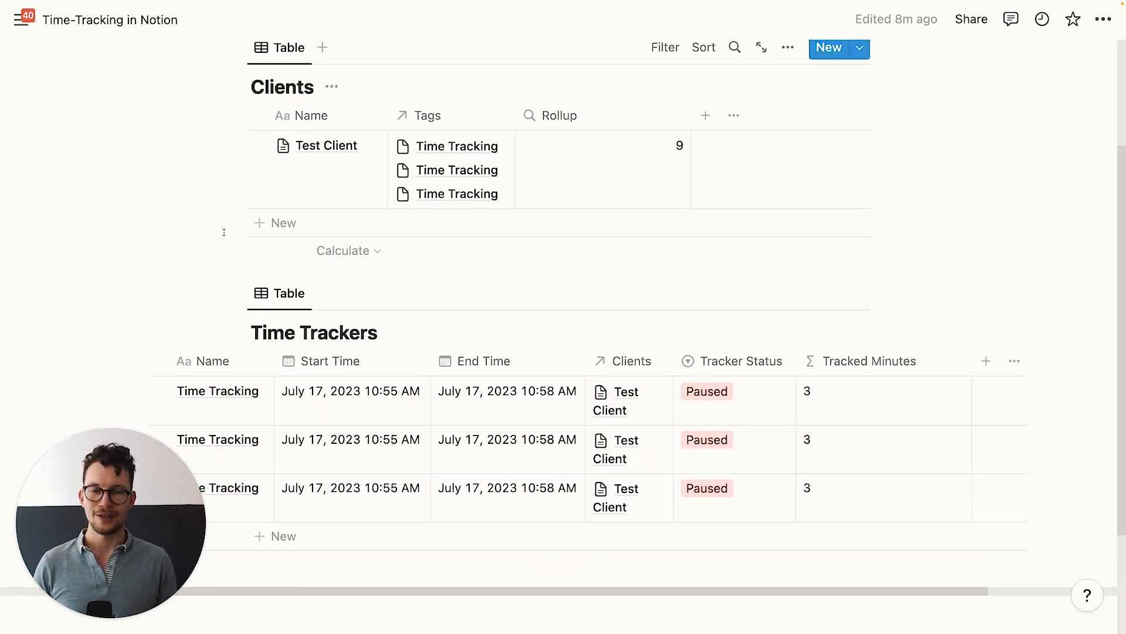
pyautogui.scroll(2, 659, 201)
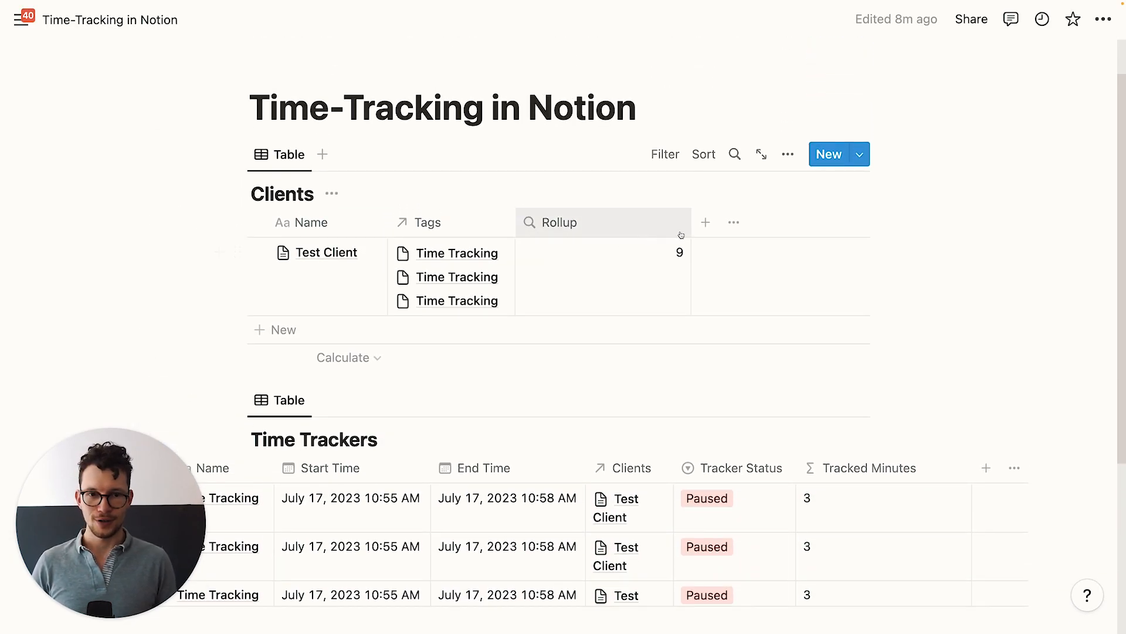
# Step: Rename the Rollup property of the Clients table to Total Time Spent and adjust its column width
pyautogui.moveTo(682, 234); pyautogui.dragTo(603, 229)
pyautogui.click(558, 222)
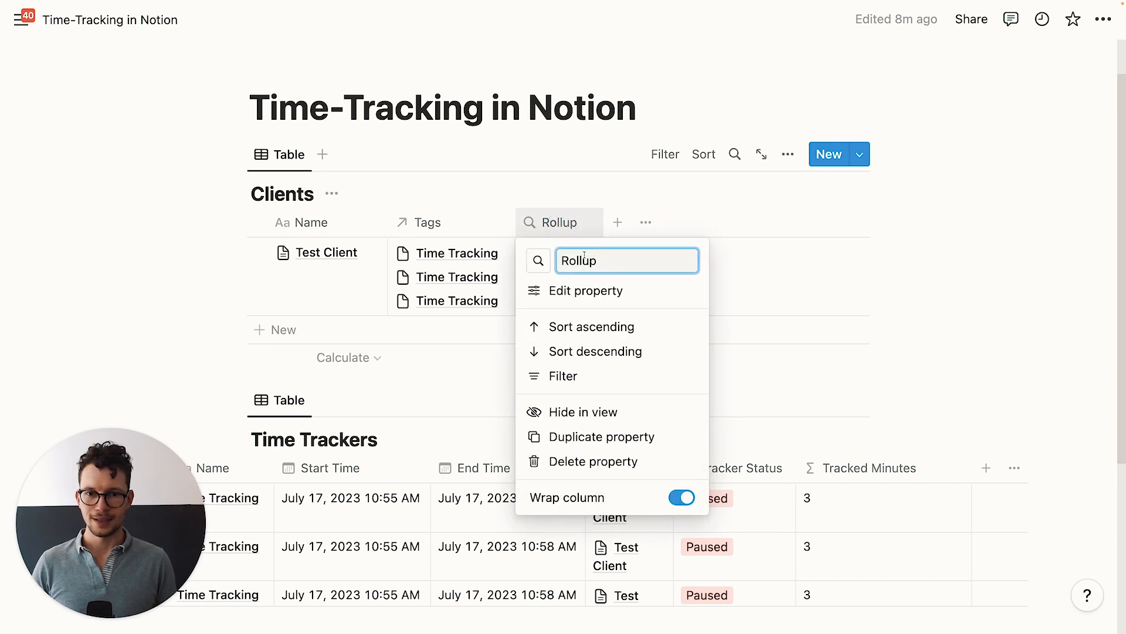
pyautogui.press('super+a')
pyautogui.write('Total Time Spent')
pyautogui.press('Return')
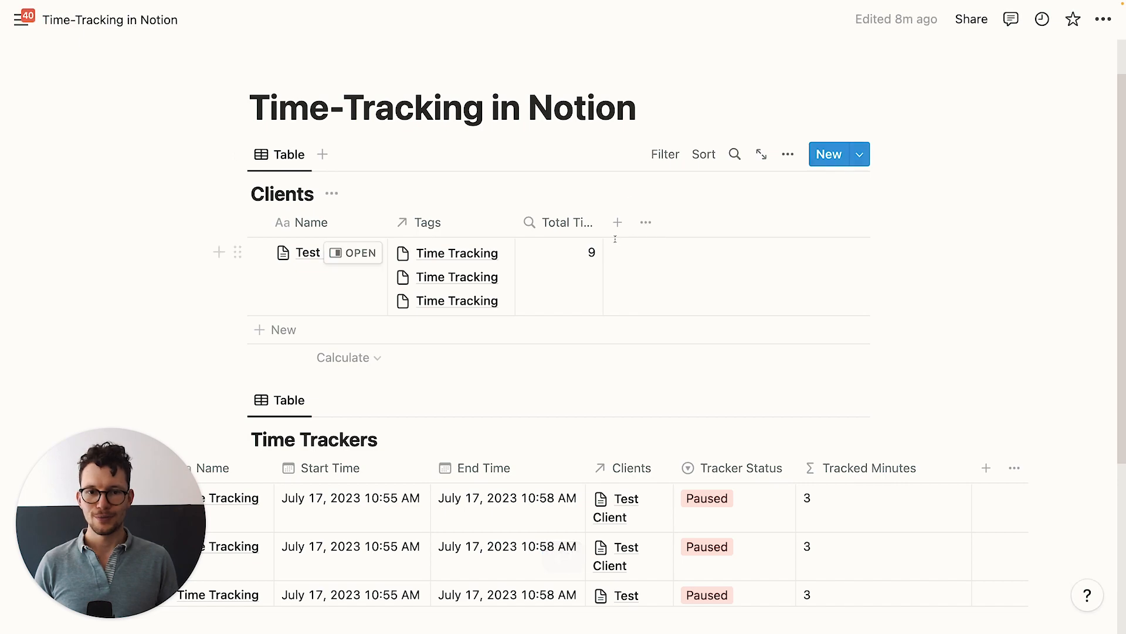
pyautogui.moveTo(603, 232); pyautogui.dragTo(655, 233)
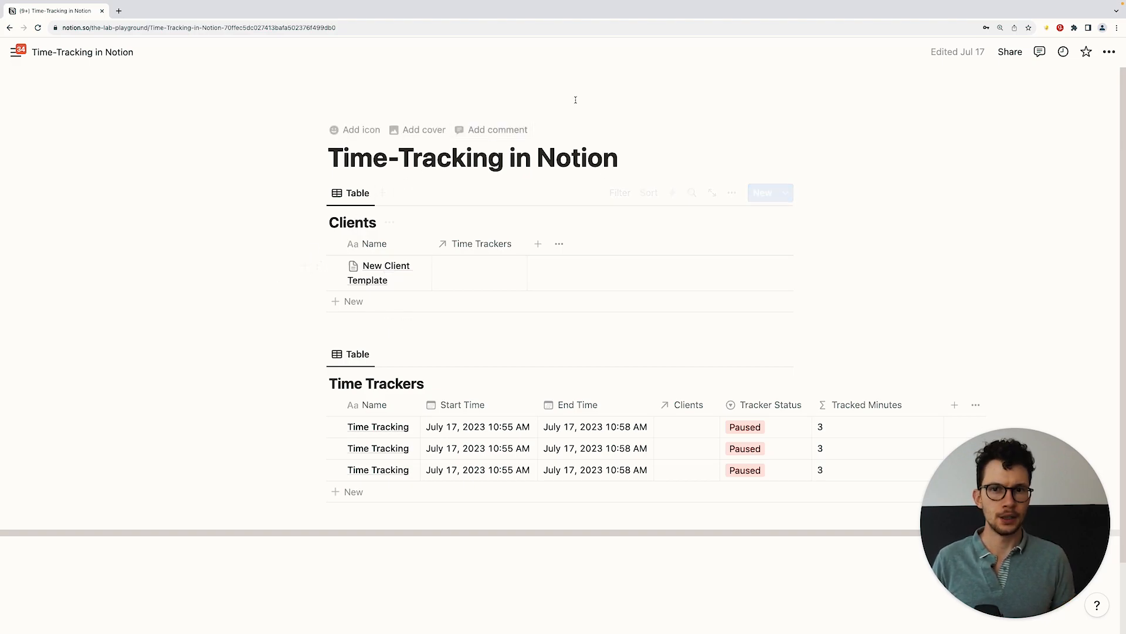
# Step: Start a Guidde Magic Capture of a product how-to described as "Create self-referential filter in Notion"
pyautogui.click(1059, 29)
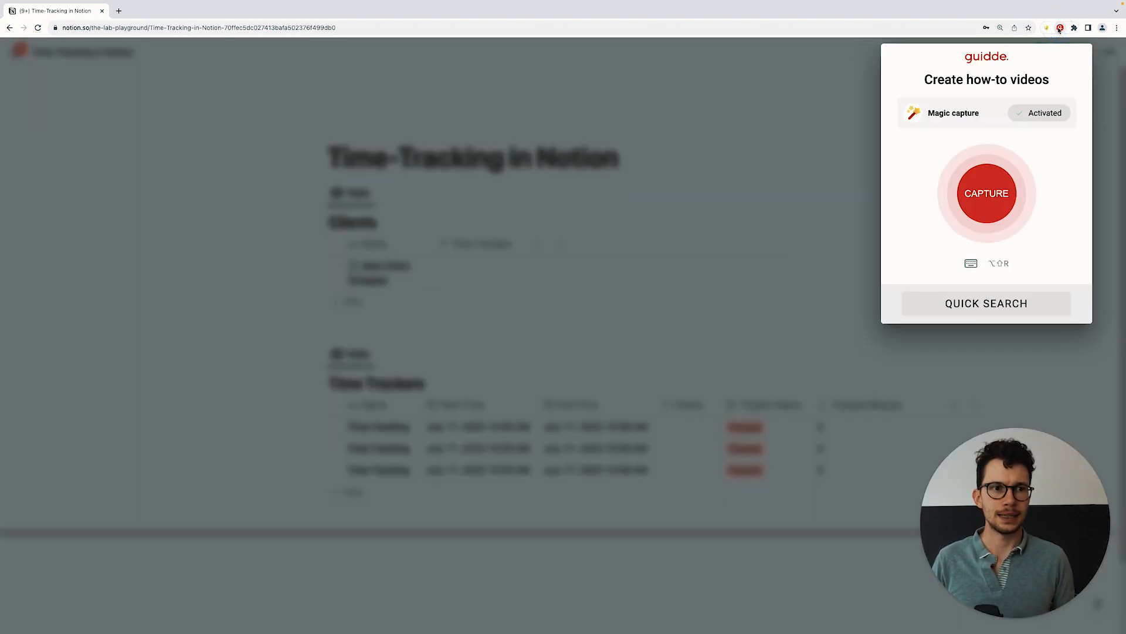
pyautogui.click(996, 182)
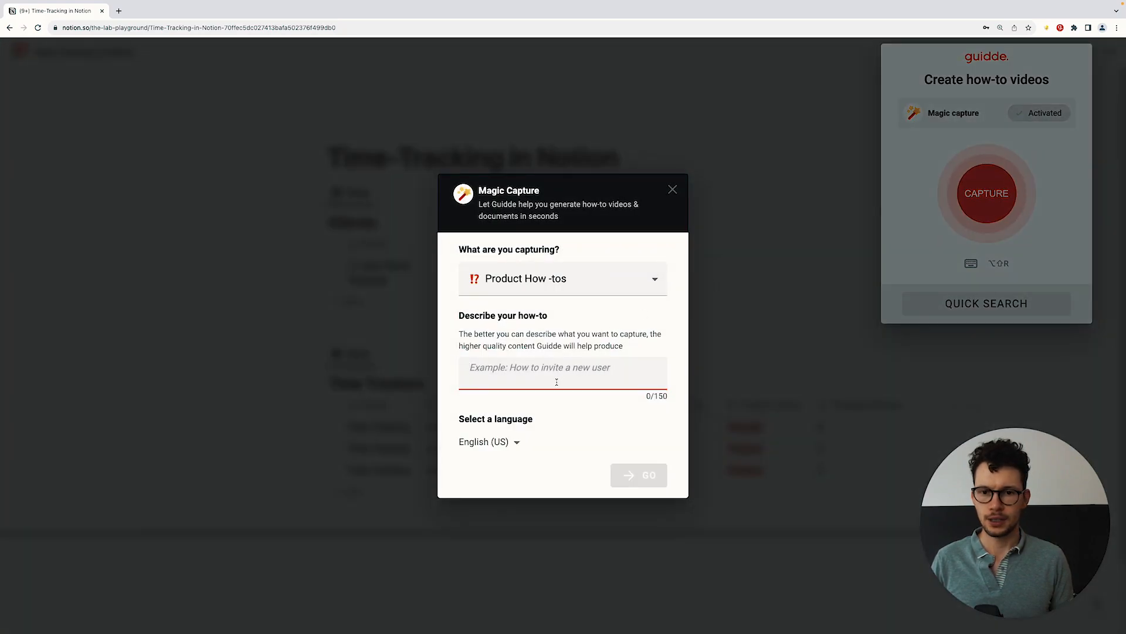
pyautogui.write('Create self-referential filter in Notion')
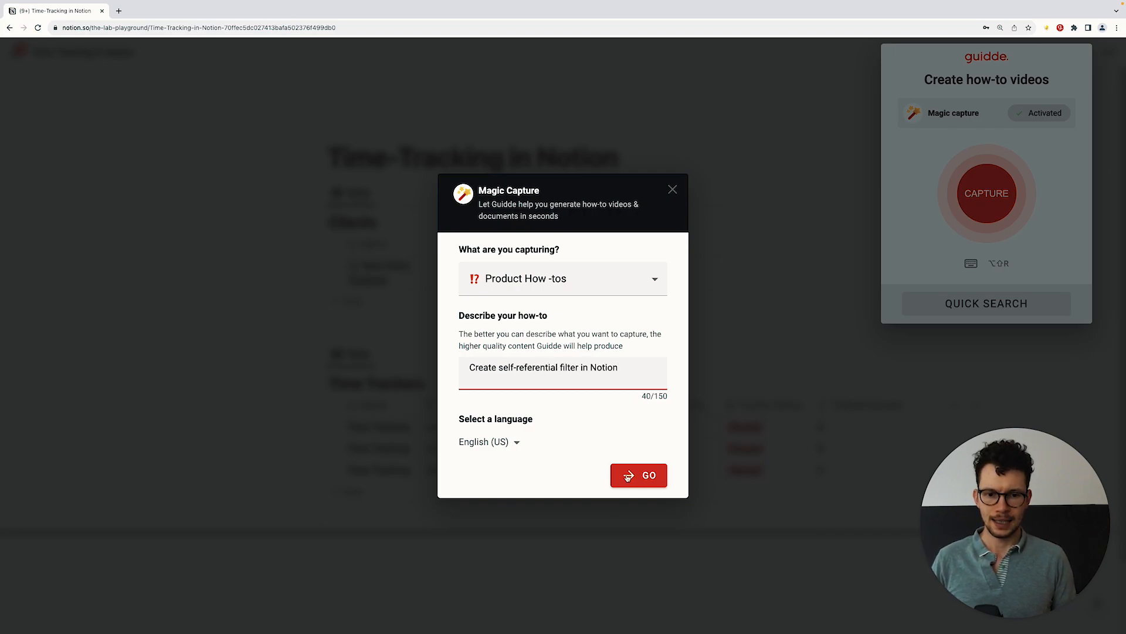
pyautogui.click(628, 477)
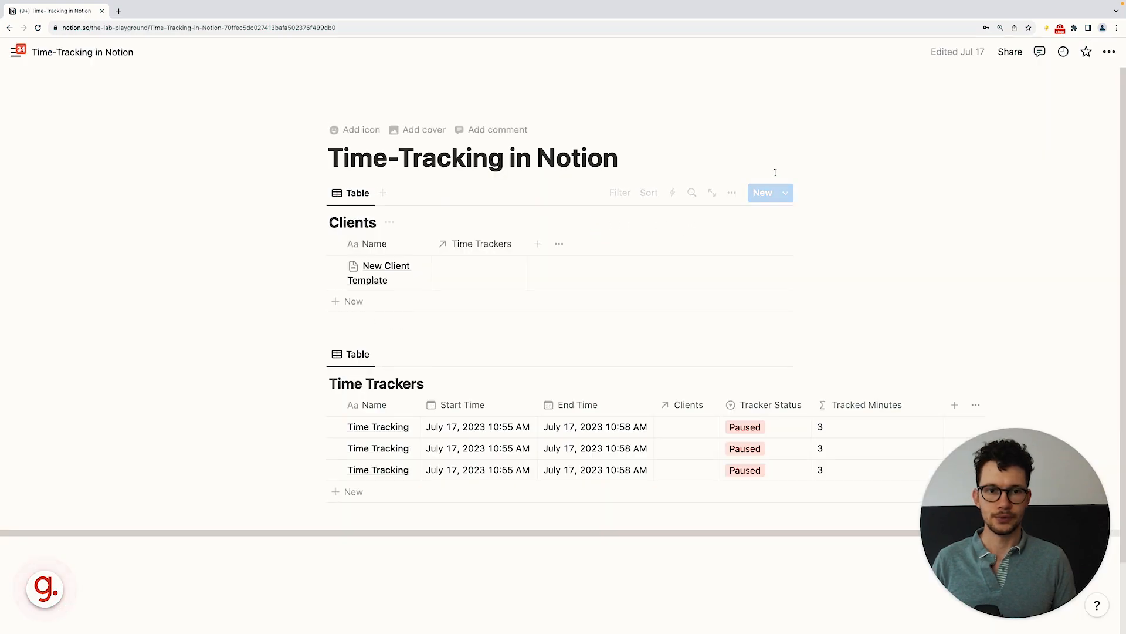
# Step: Create a new page template in the Clients database titled New Client Template
pyautogui.click(787, 192)
pyautogui.click(723, 286)
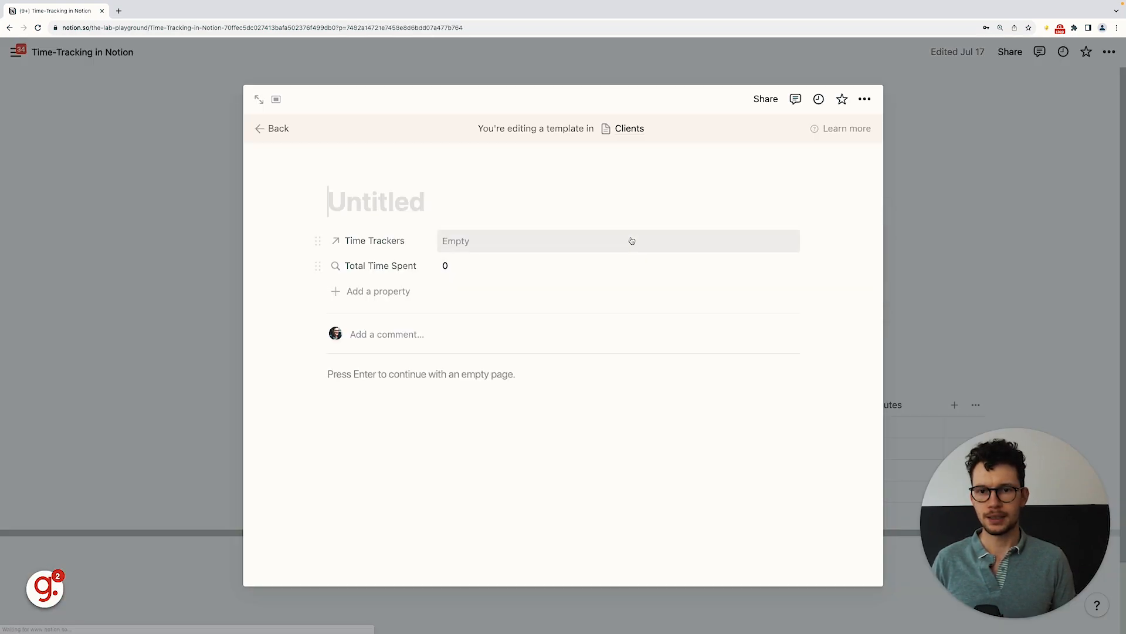
pyautogui.write('New Client Template')
pyautogui.press('Return')
# Step: Insert a linked view of the Time Trackers database in the template, filtered to Clients containing New Client Template
pyautogui.write('/crea')
pyautogui.press('Return')
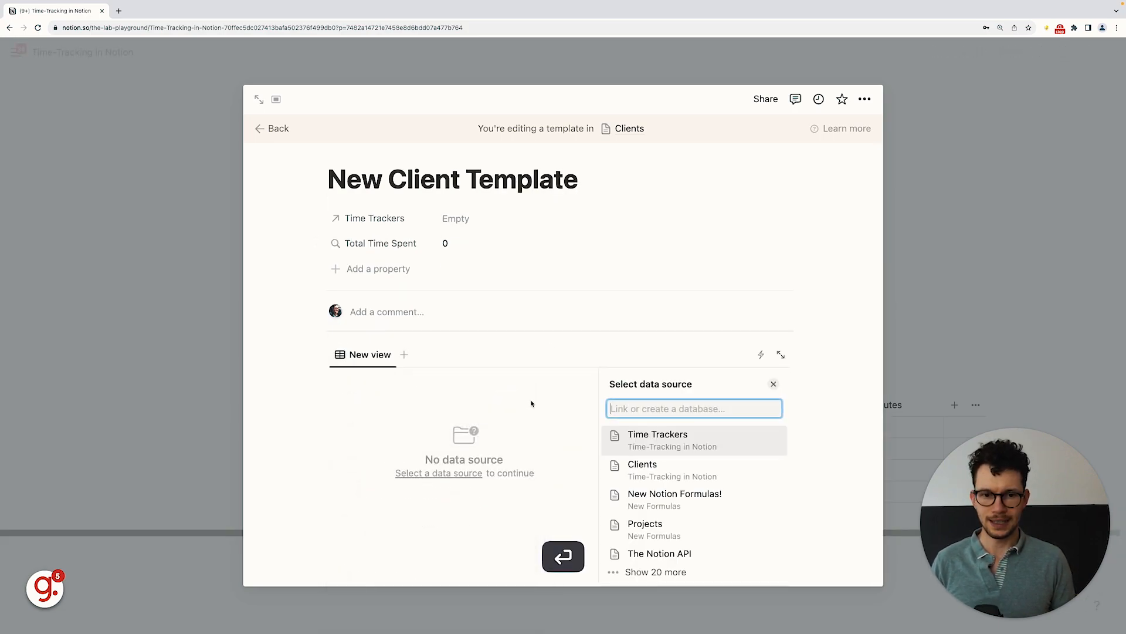
pyautogui.click(659, 369)
pyautogui.click(617, 354)
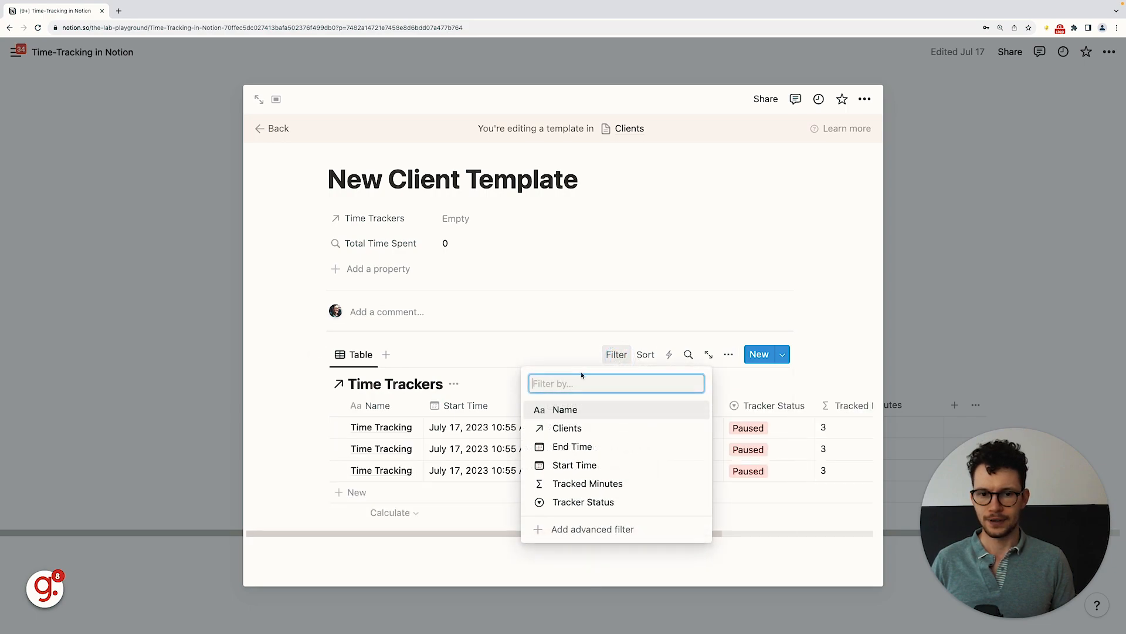
pyautogui.click(565, 430)
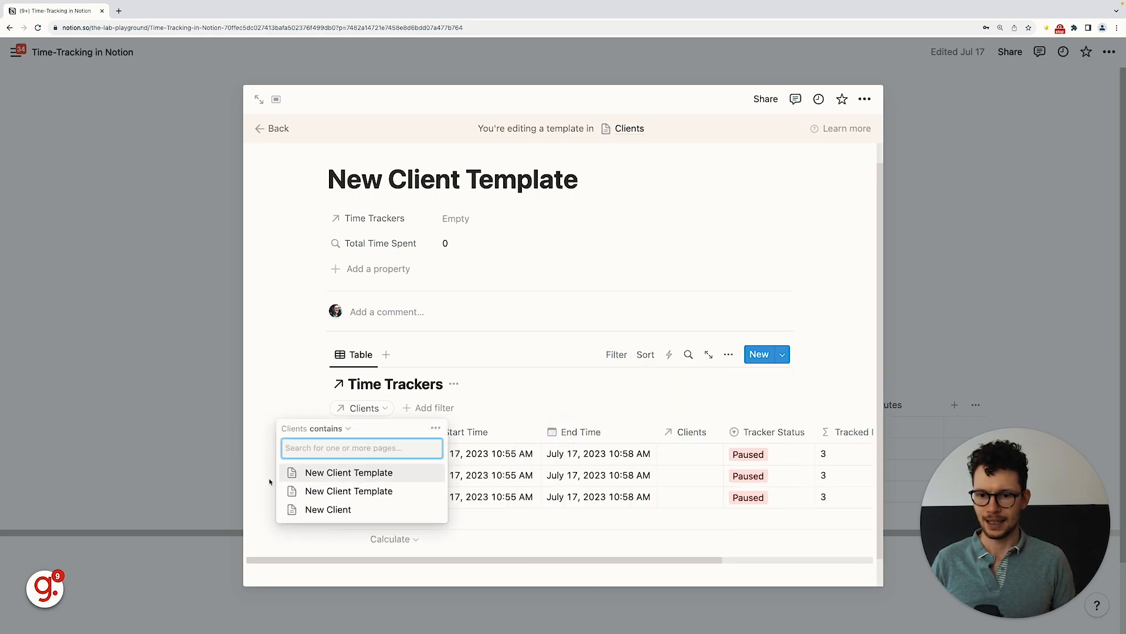
pyautogui.click(327, 473)
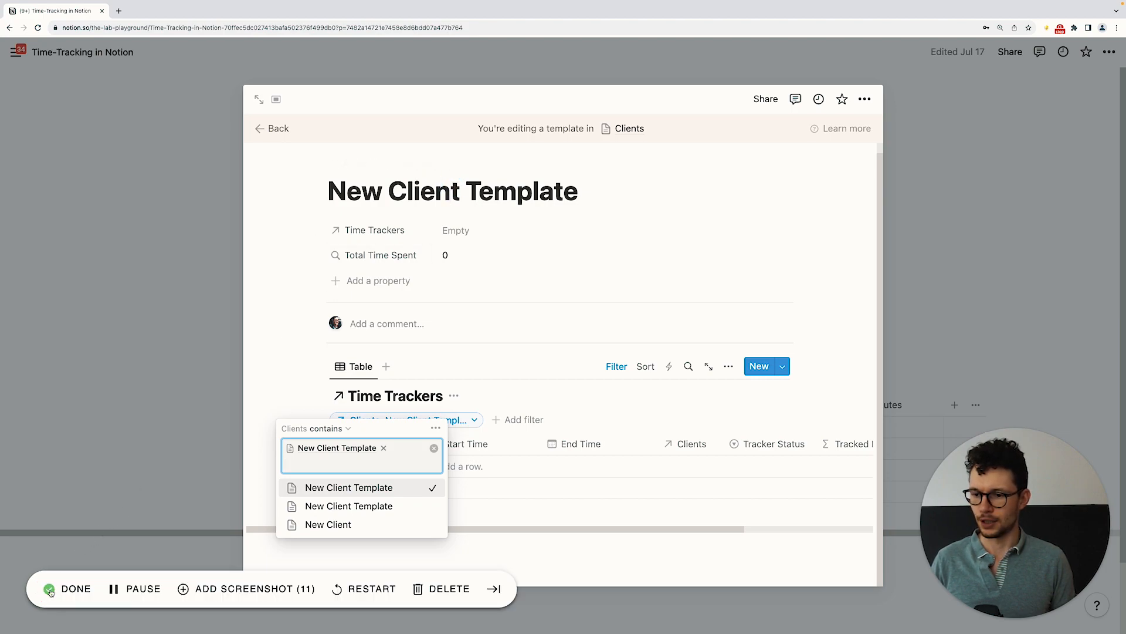
# Step: Finish the Guidde capture and review the first steps of the generated how-to guide
pyautogui.click(49, 589)
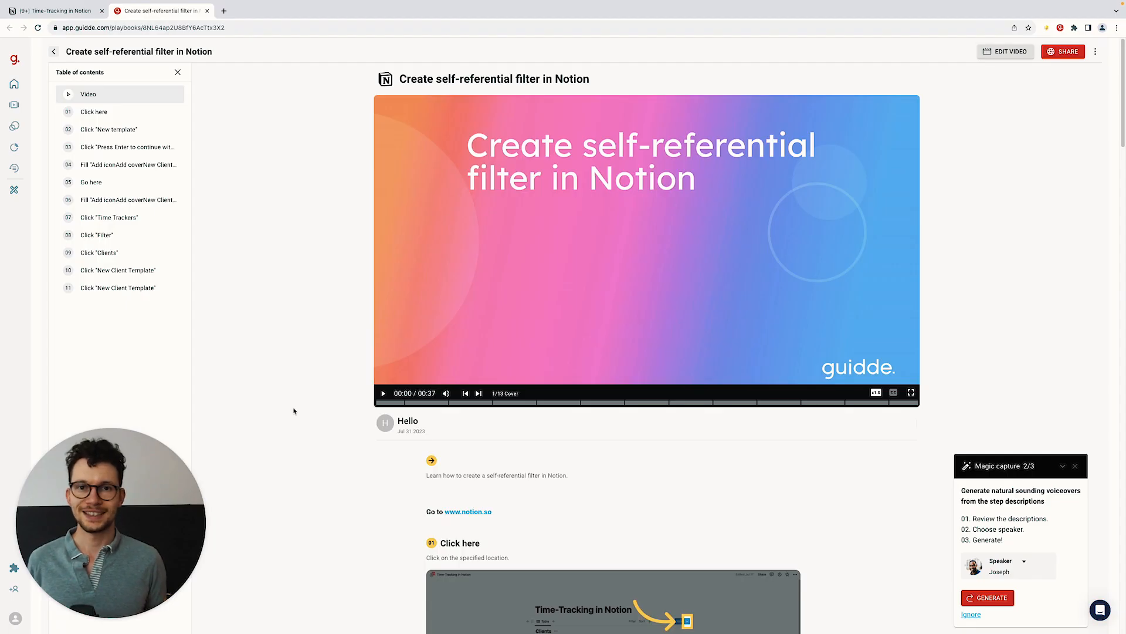
pyautogui.scroll(-7, 294, 410)
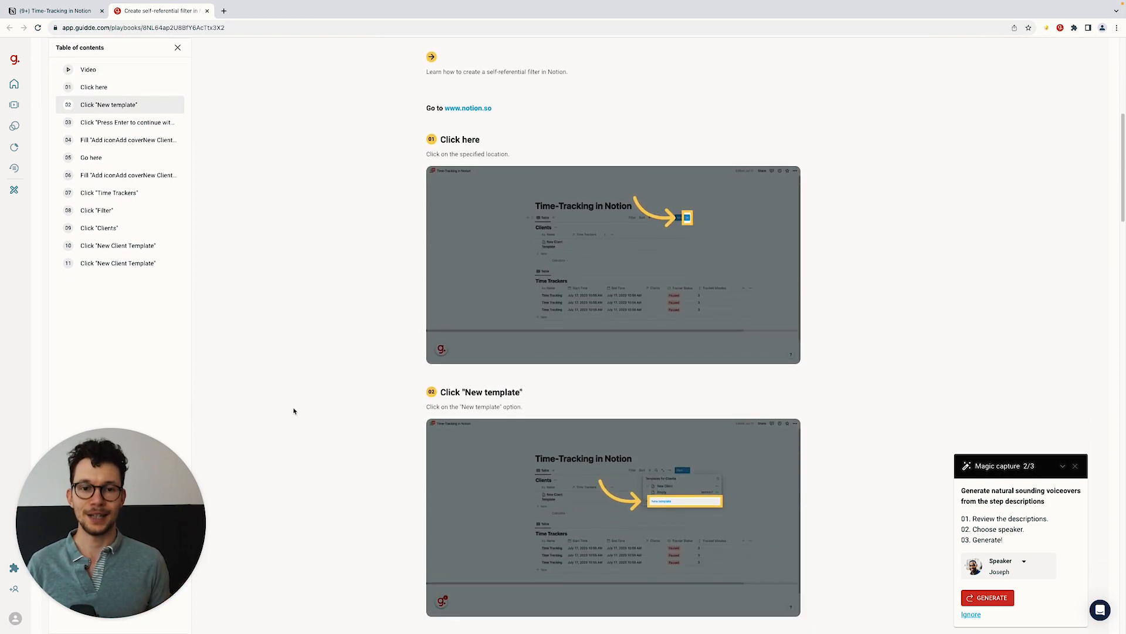
pyautogui.scroll(-2, 294, 410)
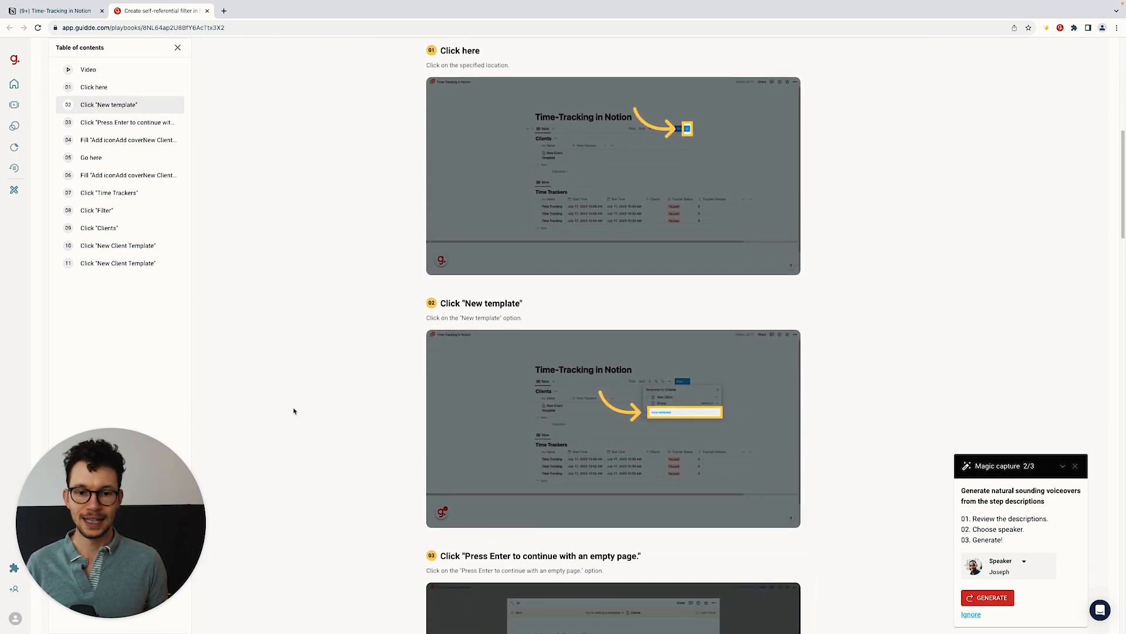
pyautogui.scroll(-6, 294, 411)
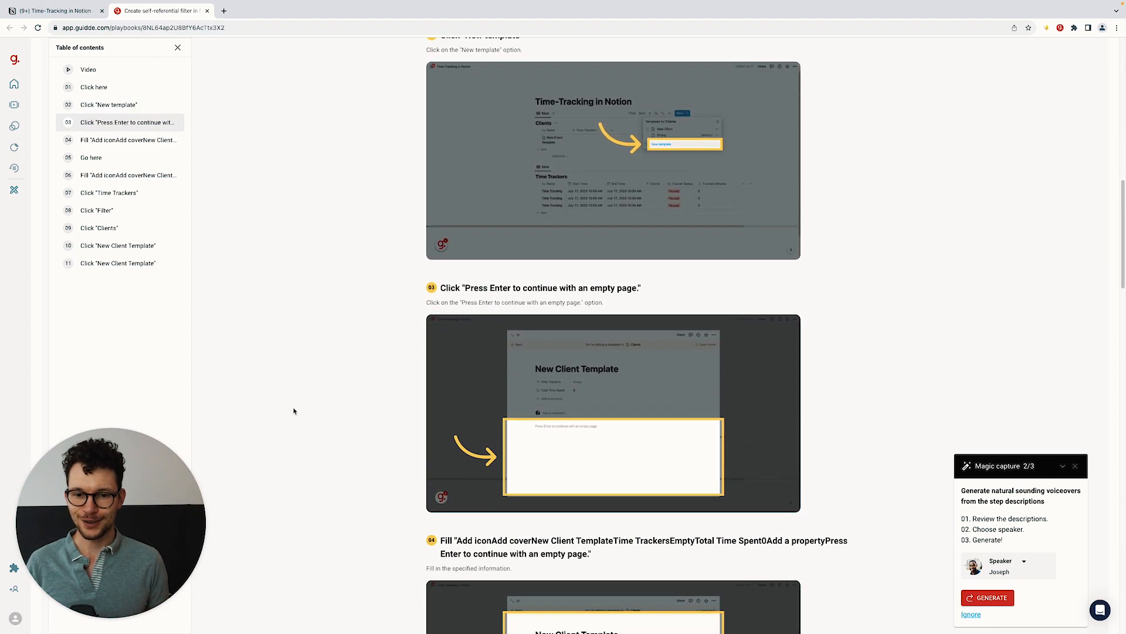
# Step: Delete step 04, the one about filling in the New Client Template text, from the guide
pyautogui.scroll(-4, 294, 410)
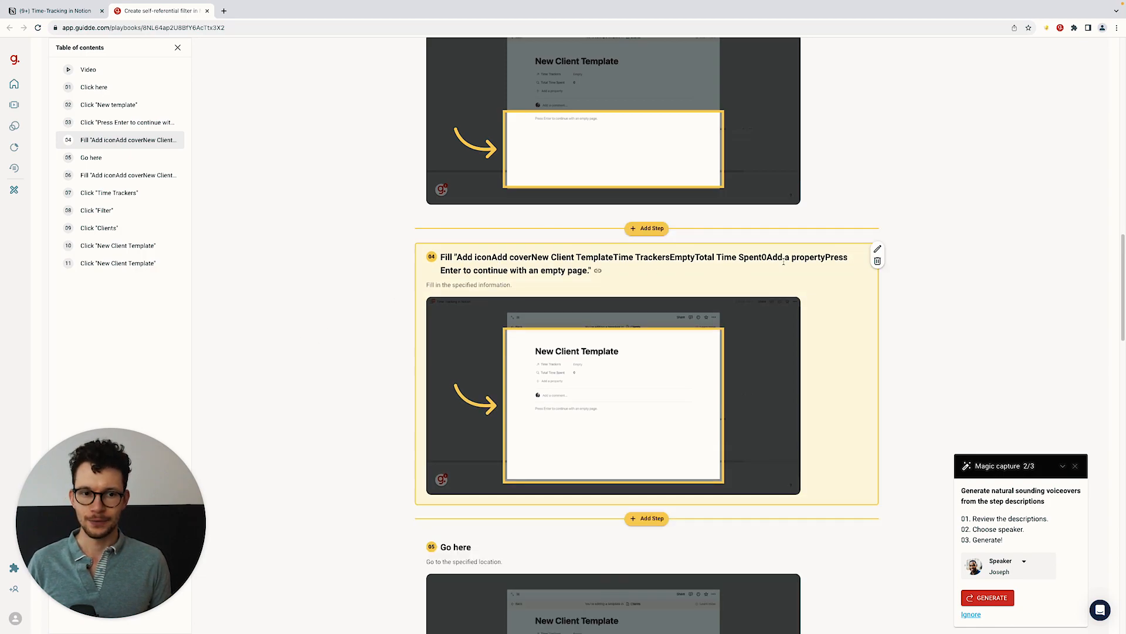
pyautogui.click(878, 262)
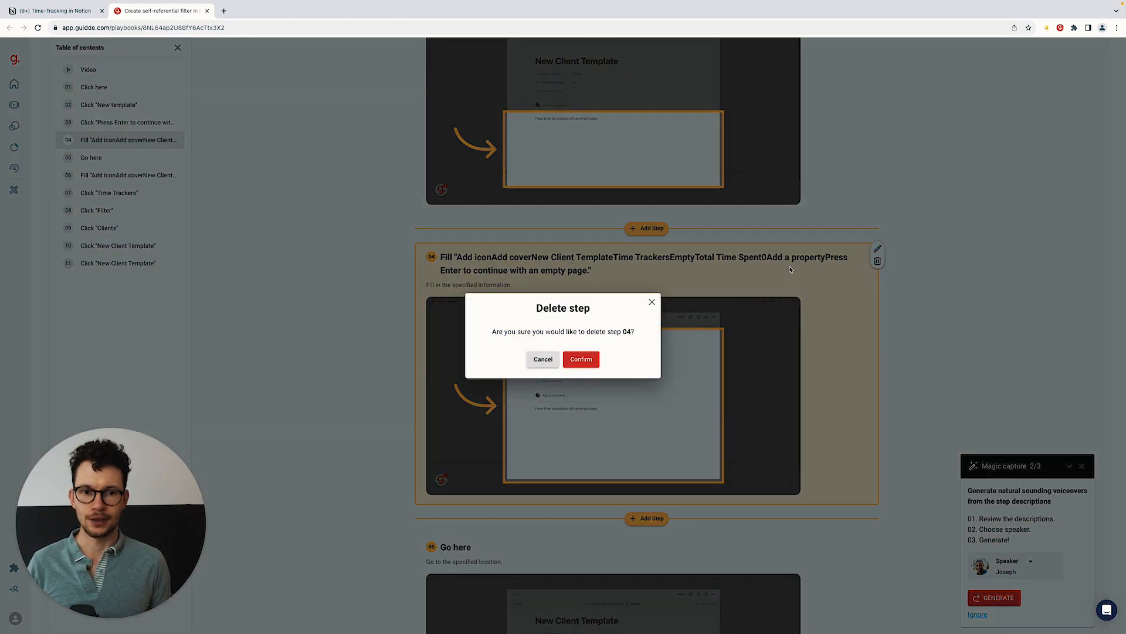
pyautogui.click(572, 358)
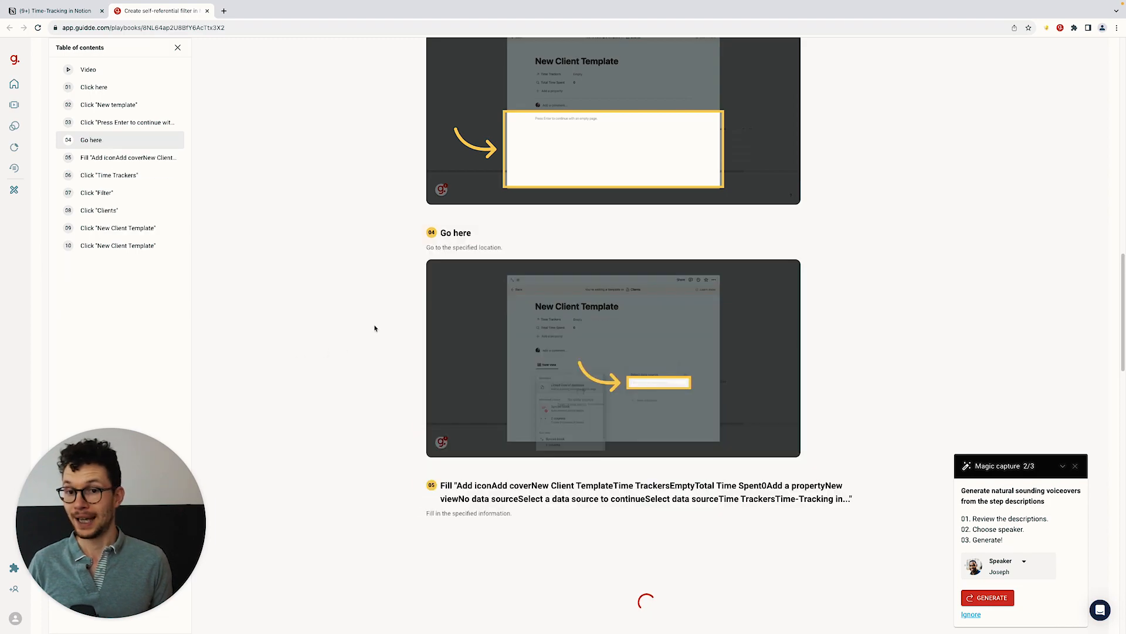
# Step: Retitle step 05 of the guide "Select Template Name" and set its description to "Match Filter to the Template Name"
pyautogui.scroll(-2, 378, 320)
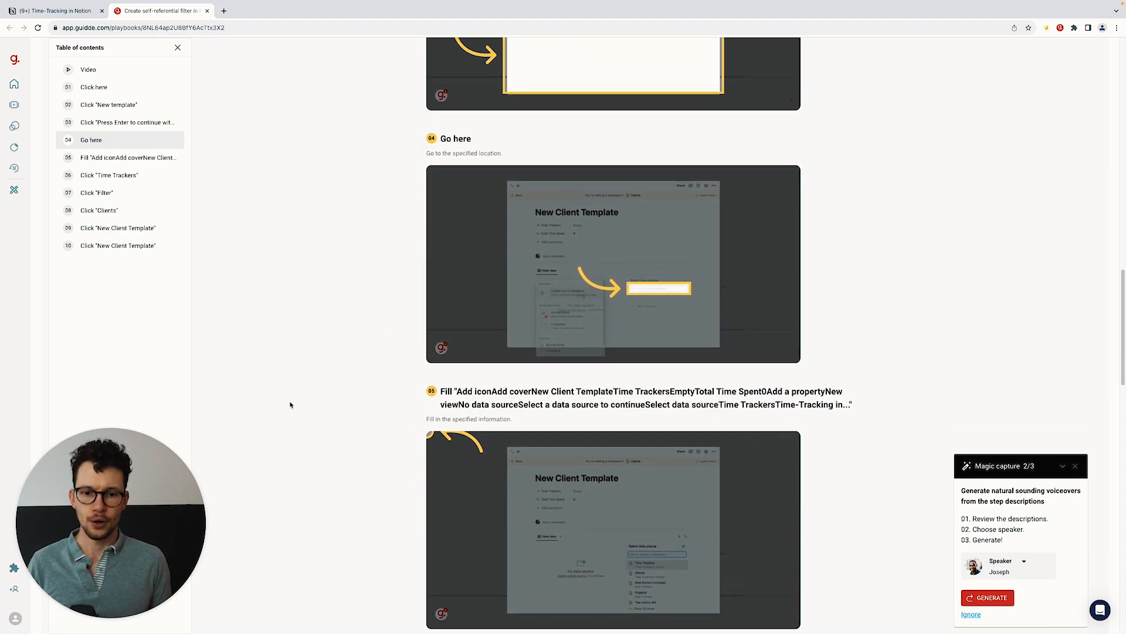
pyautogui.scroll(-3, 290, 405)
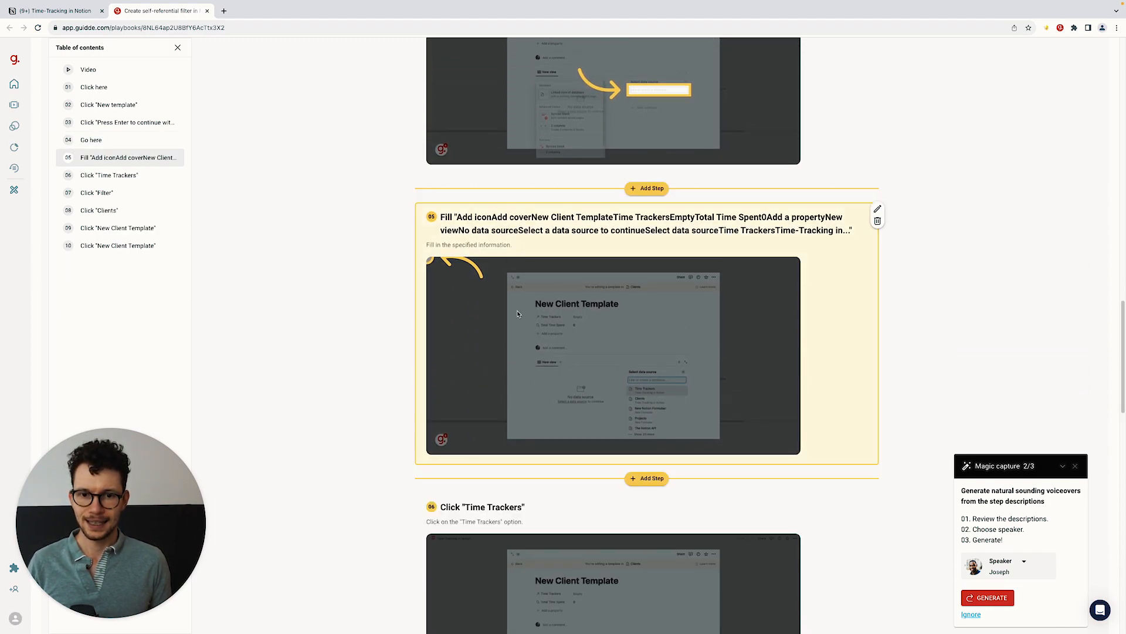
pyautogui.scroll(-1, 618, 379)
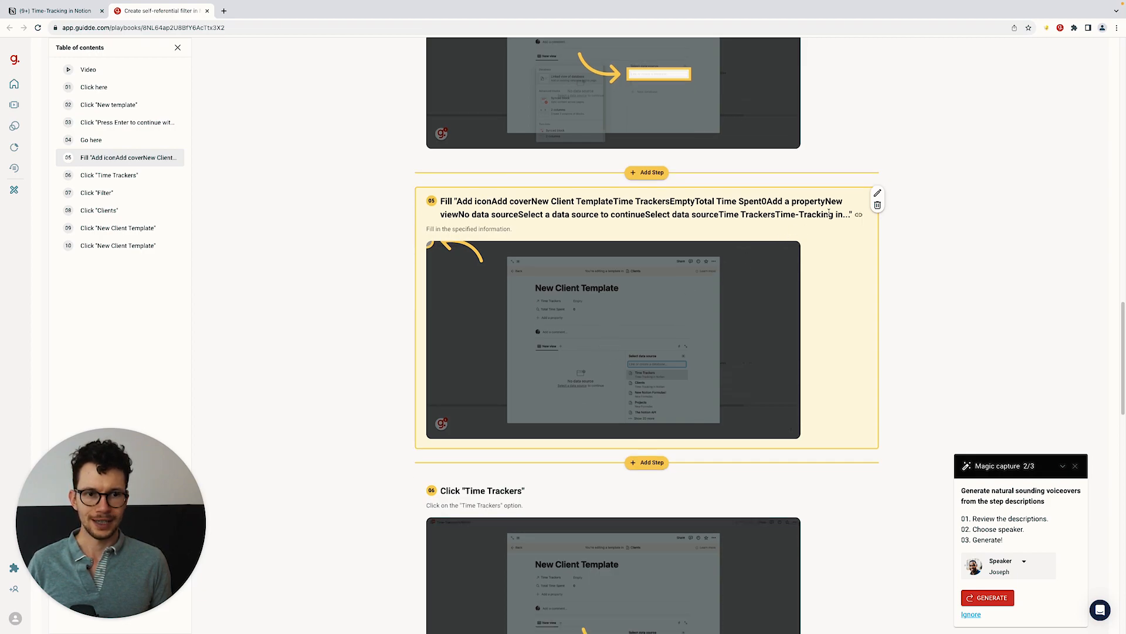
pyautogui.scroll(1, 829, 213)
pyautogui.click(878, 209)
pyautogui.click(533, 221)
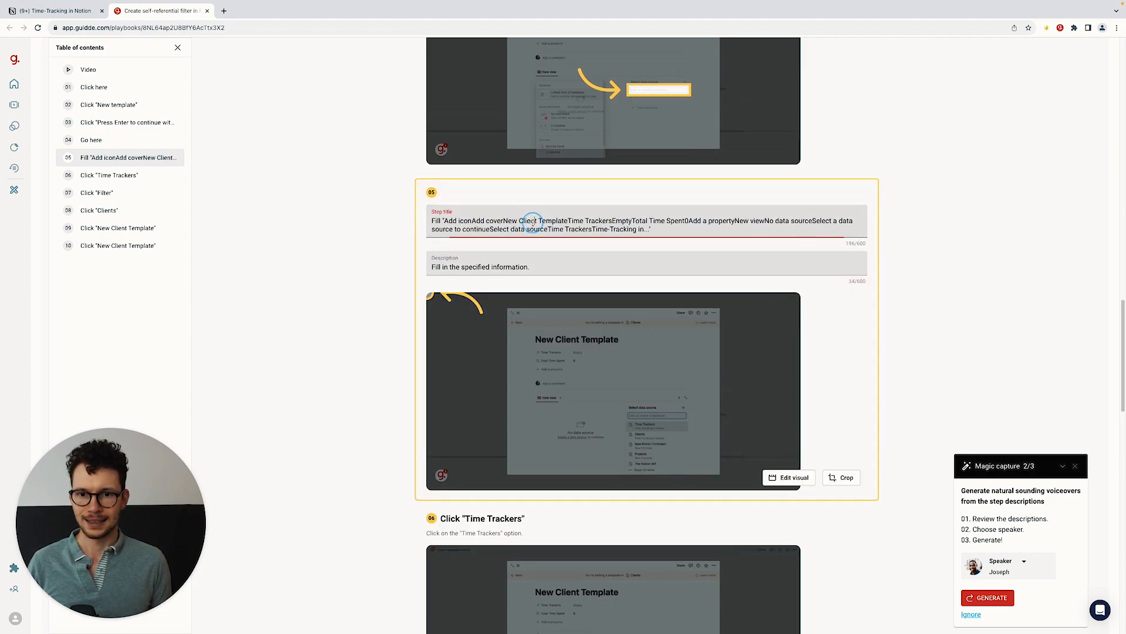
pyautogui.press('super+a')
pyautogui.write('Select')
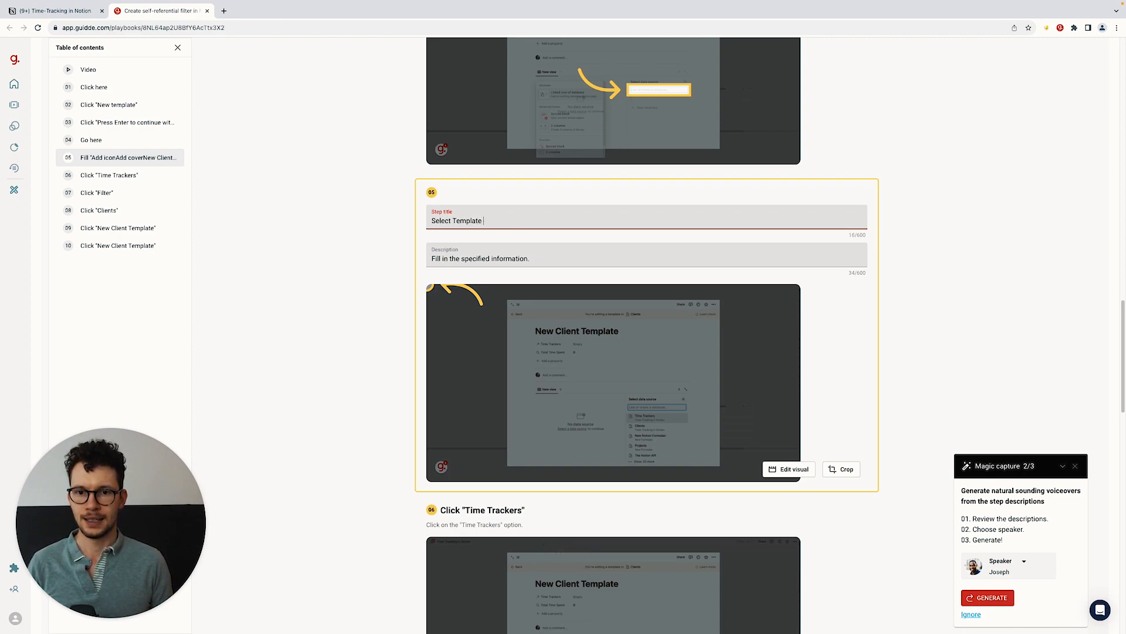
pyautogui.press('Tab')
pyautogui.press('super+a')
pyautogui.write('Match Fi')
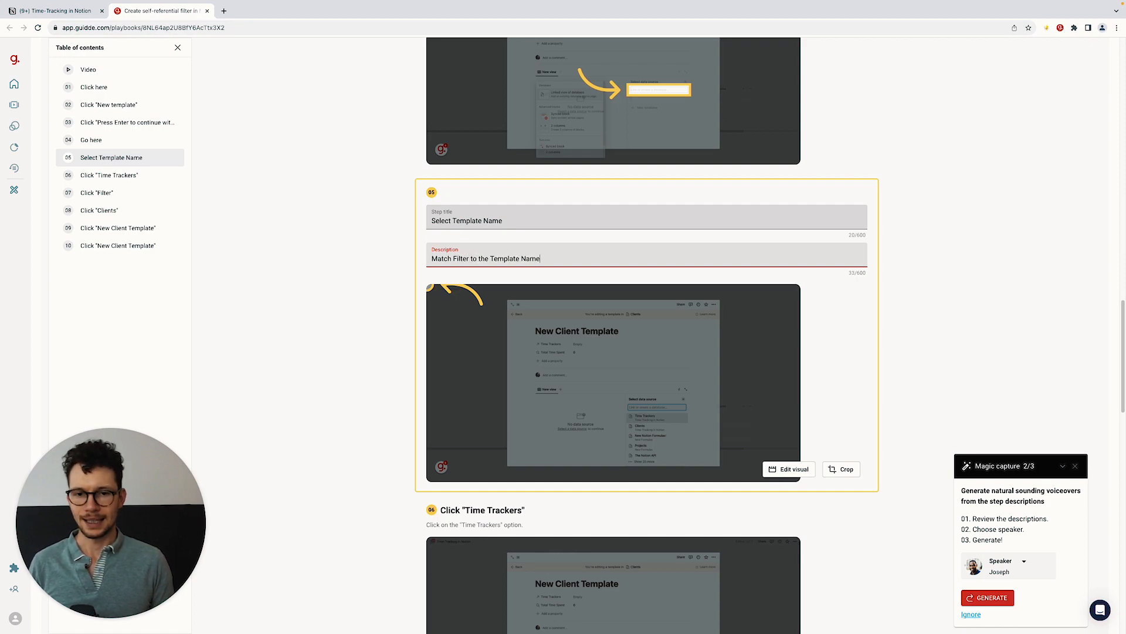
# Step: Keep the edited text of step 05 and generate the guide's voiceover with the Joseph speaker
pyautogui.click(270, 221)
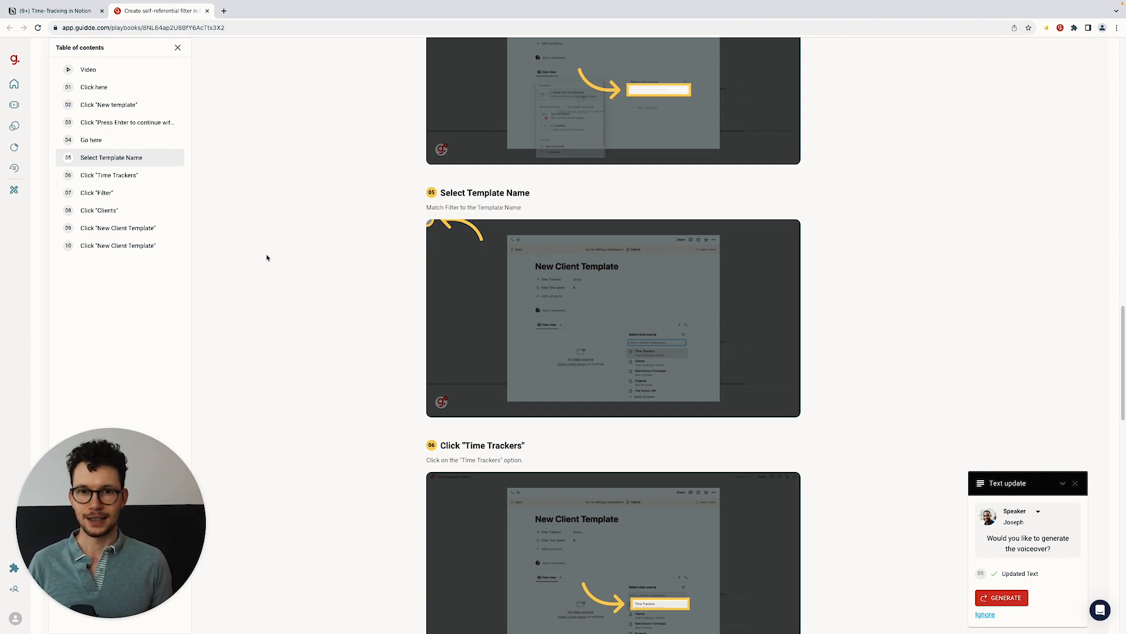
pyautogui.click(990, 599)
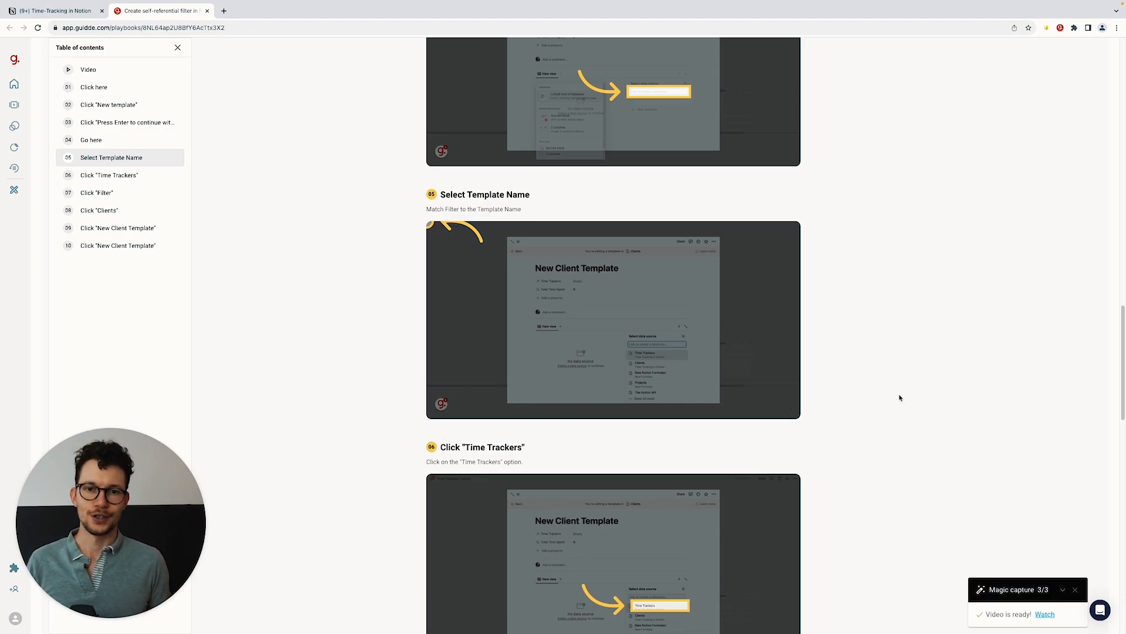
pyautogui.scroll(15, 900, 398)
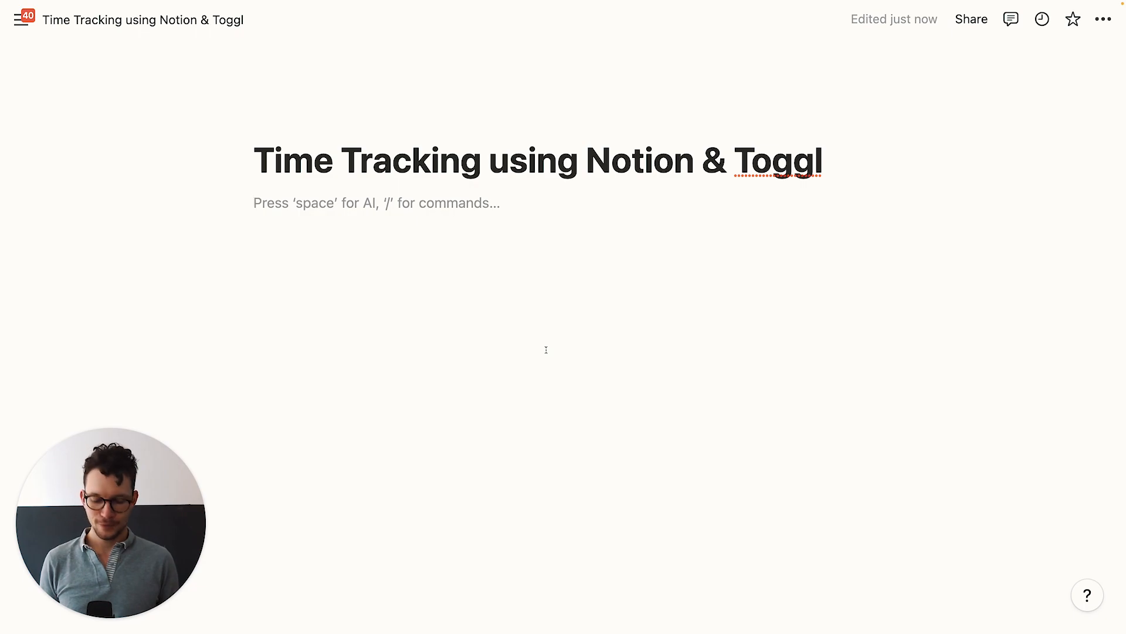
# Step: Switch to the Time Tracking using Notion & Toggl page and insert an inline database titled Tasks
pyautogui.write('/data')
pyautogui.press('Return')
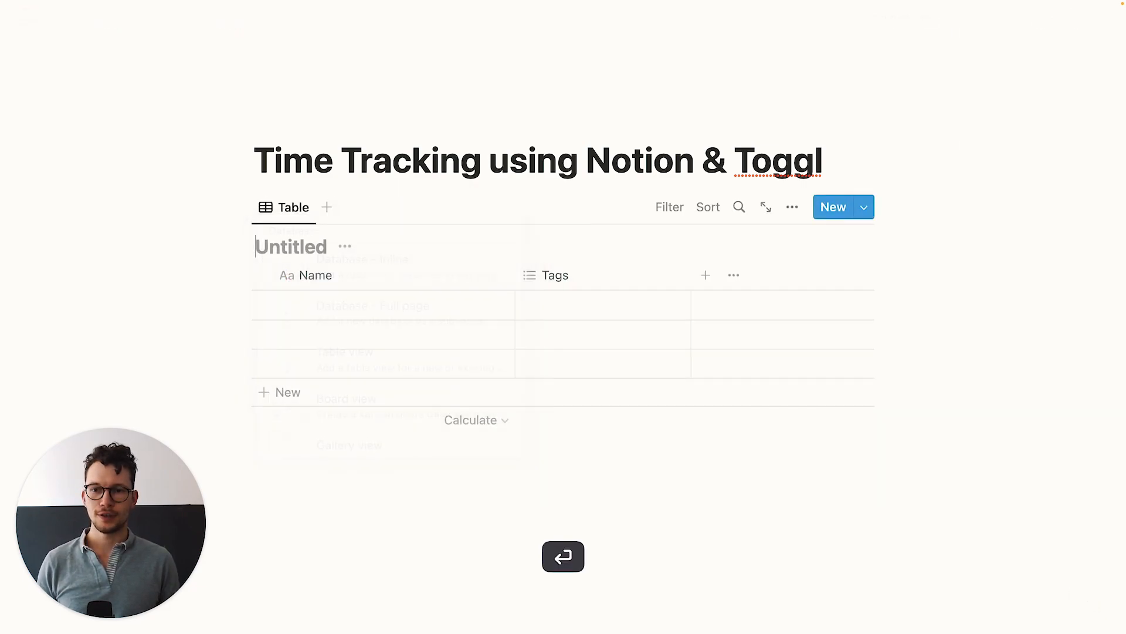
pyautogui.write('Tasks')
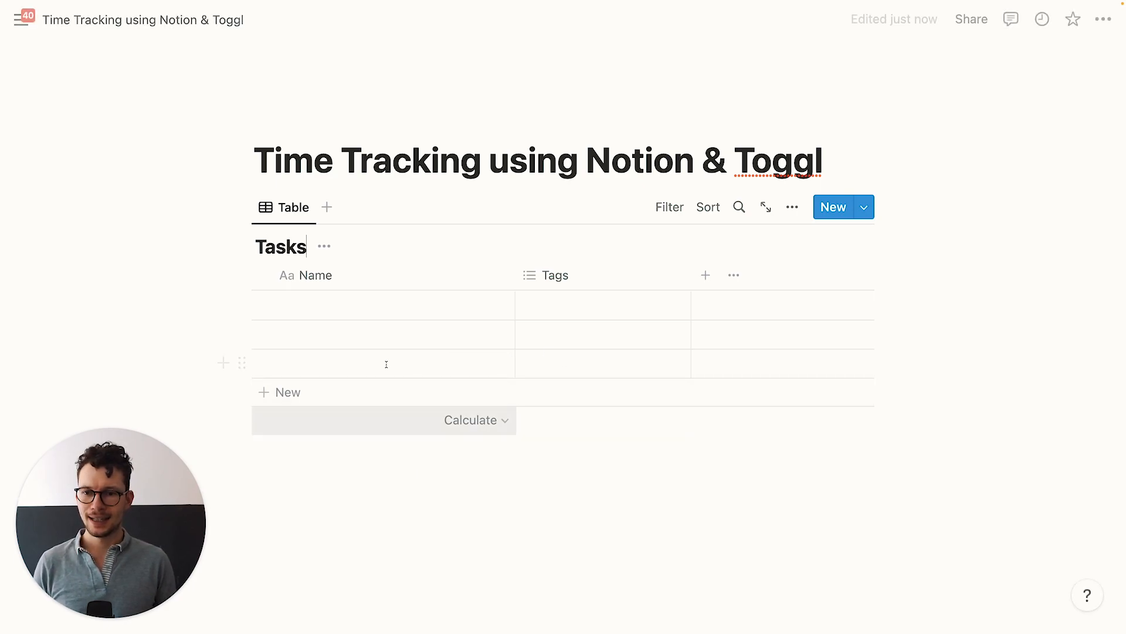
# Step: Delete the last two blank rows of the Tasks database and narrow its Name column
pyautogui.moveTo(157, 328); pyautogui.dragTo(292, 384)
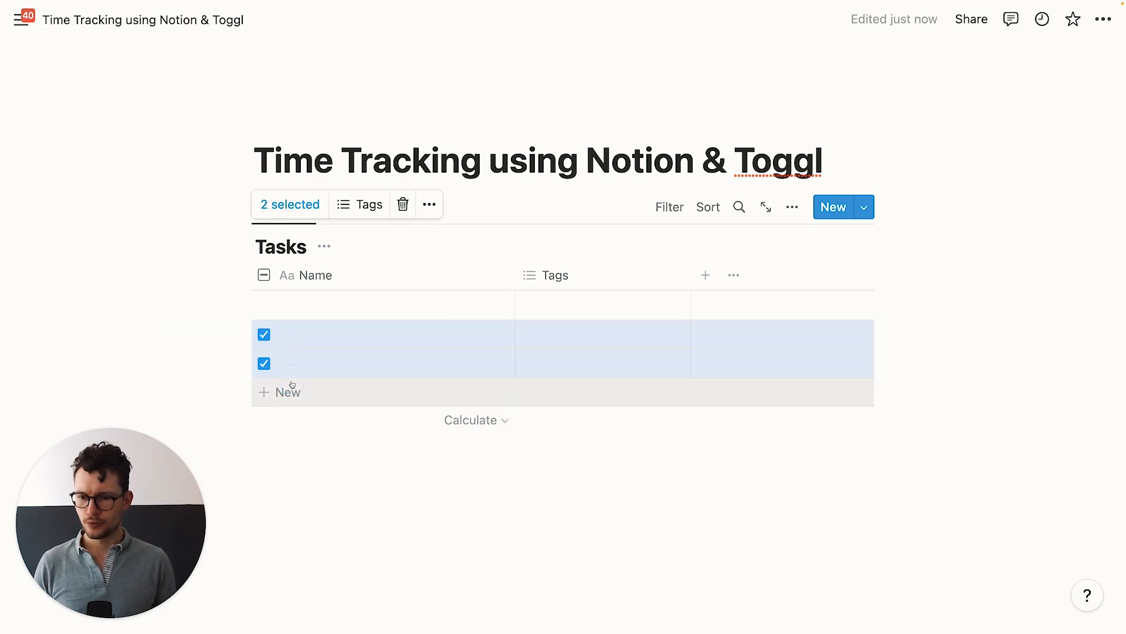
pyautogui.press('Delete')
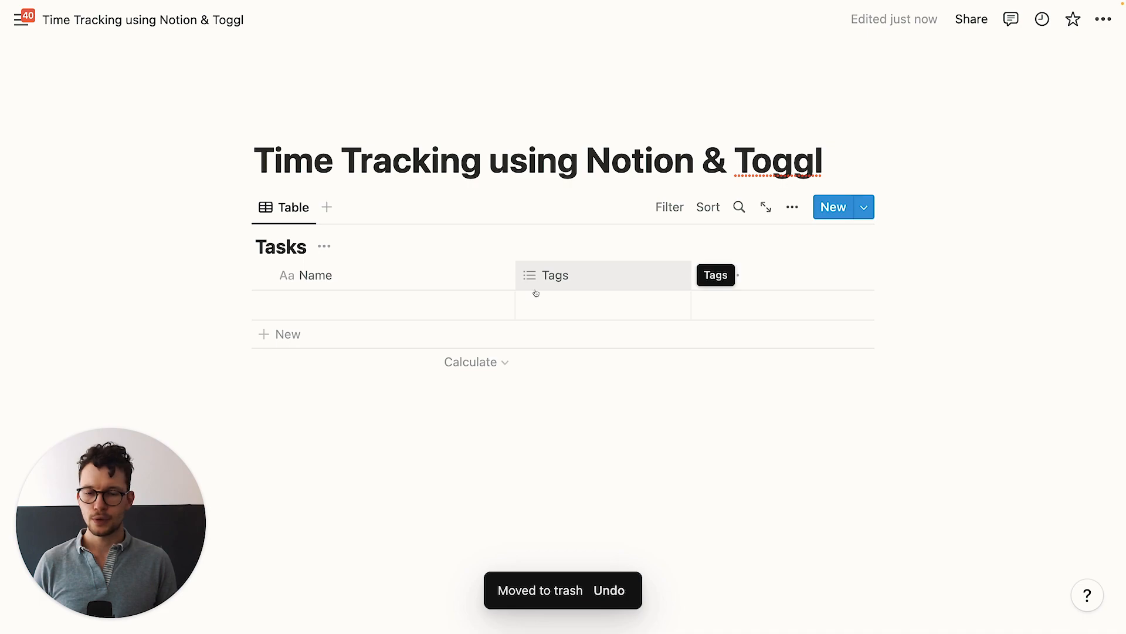
pyautogui.moveTo(515, 276); pyautogui.dragTo(453, 276)
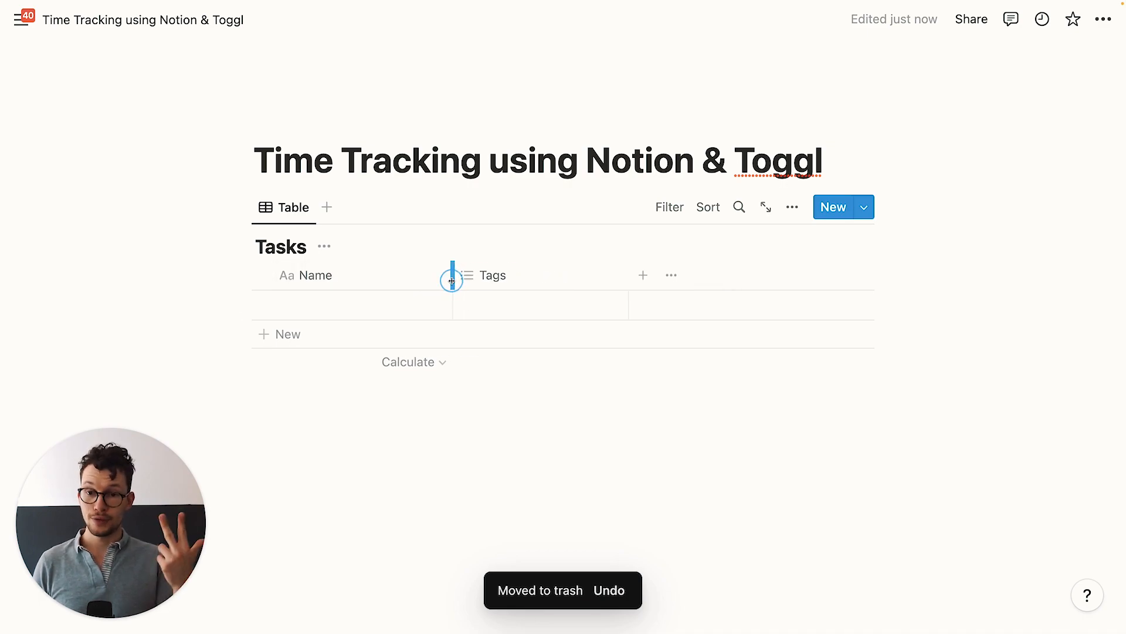
# Step: Rename the Tags property to Toggl ID, change its type to Text and narrow its column
pyautogui.click(484, 279)
pyautogui.press('super+a')
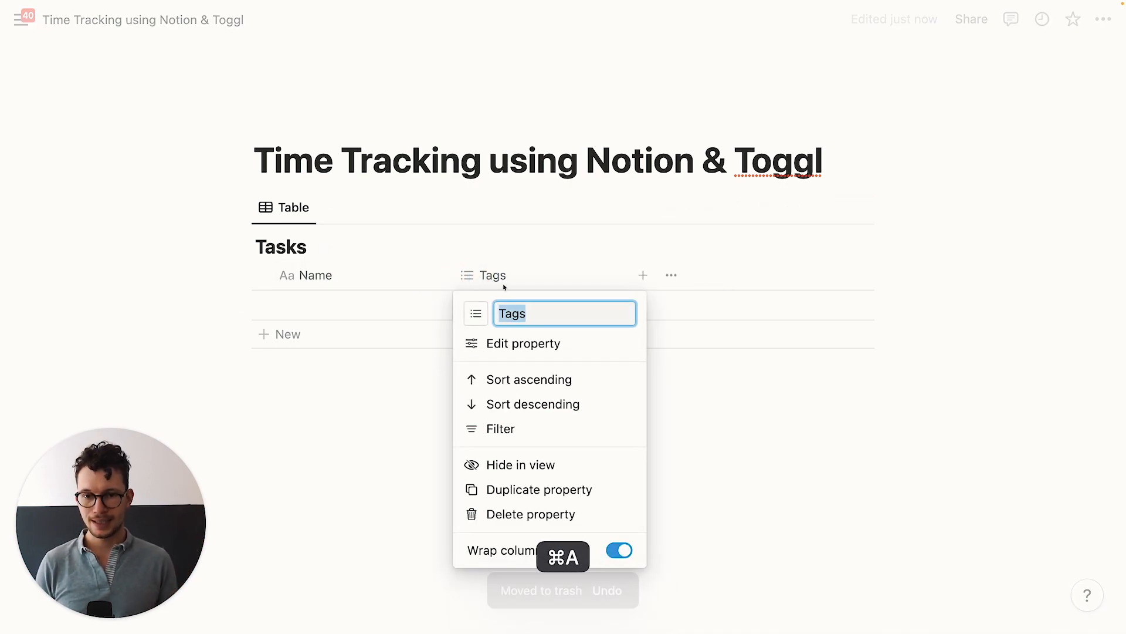
pyautogui.write('Toggl ID')
pyautogui.click(531, 342)
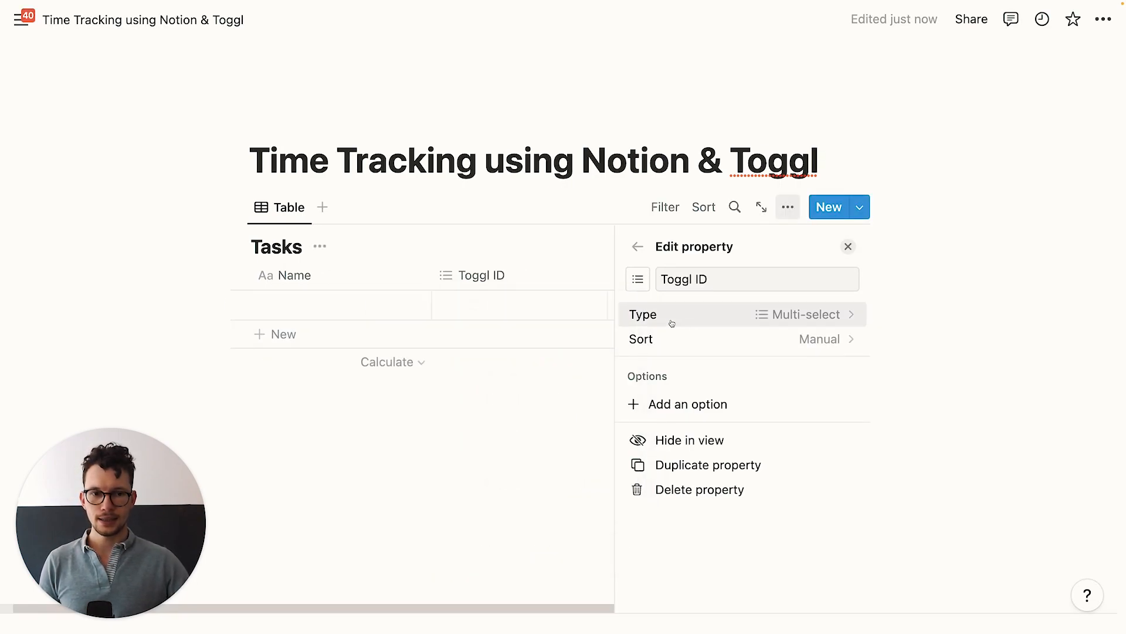
pyautogui.click(703, 325)
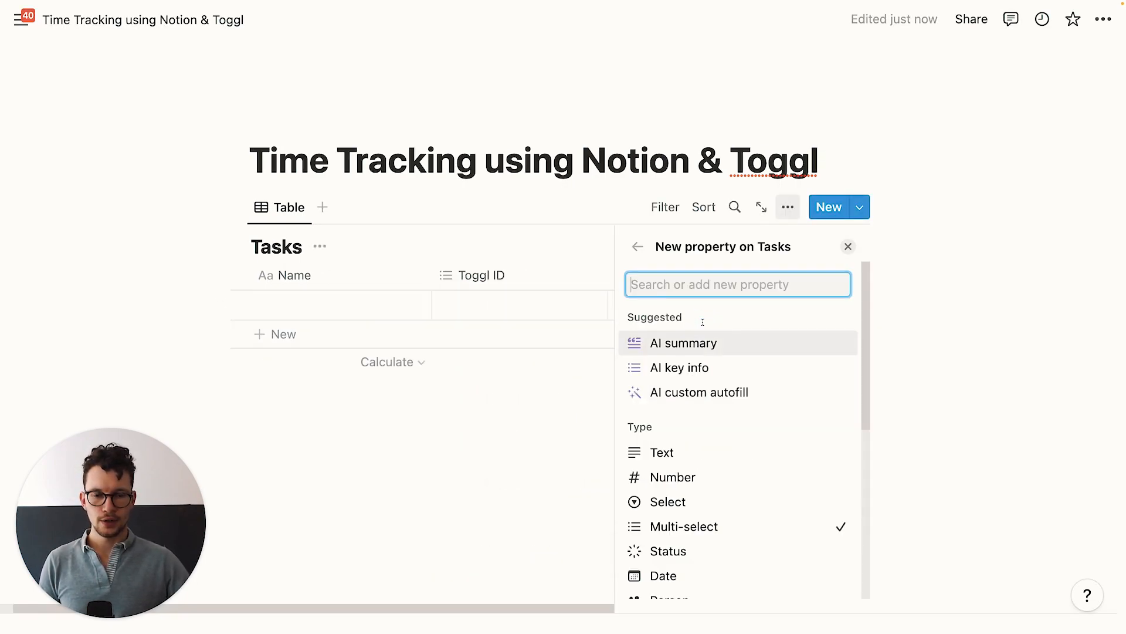
pyautogui.click(675, 451)
pyautogui.click(530, 418)
pyautogui.moveTo(627, 275); pyautogui.dragTo(567, 273)
# Step: Add a URL property named Toggl URL to the Tasks database and narrow its column
pyautogui.click(581, 275)
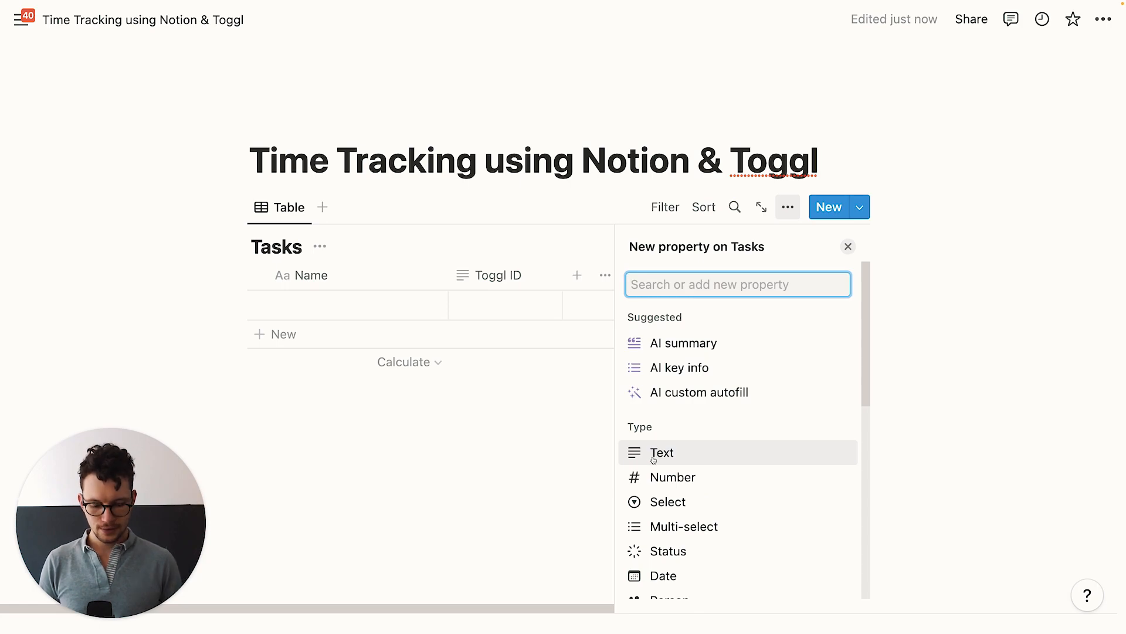
pyautogui.write('url')
pyautogui.click(646, 344)
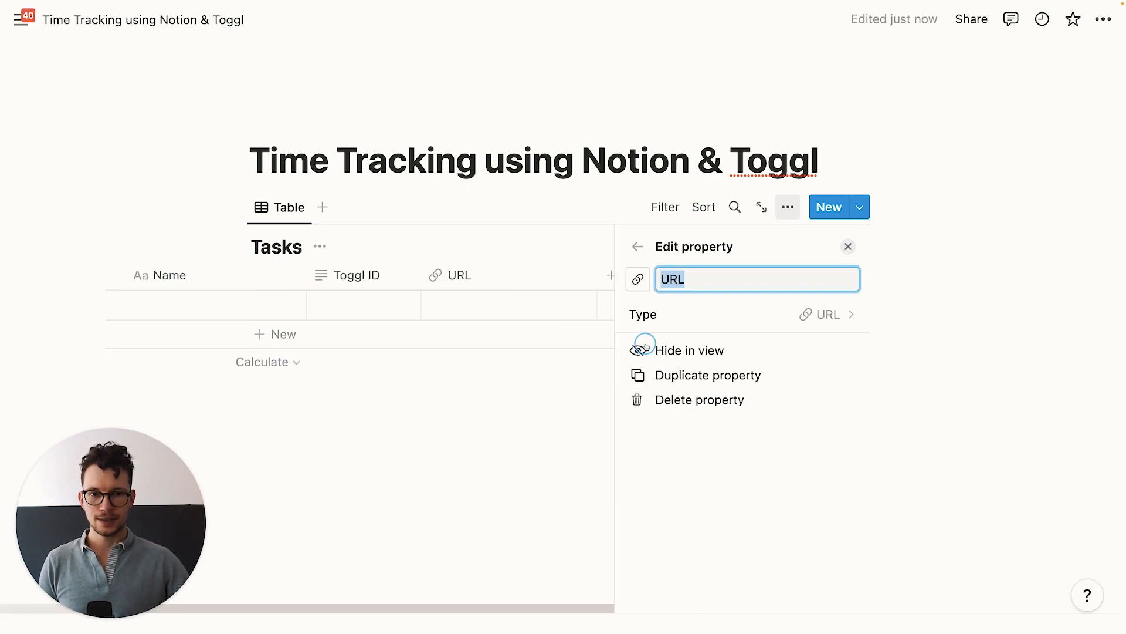
pyautogui.write('Toggl UR')
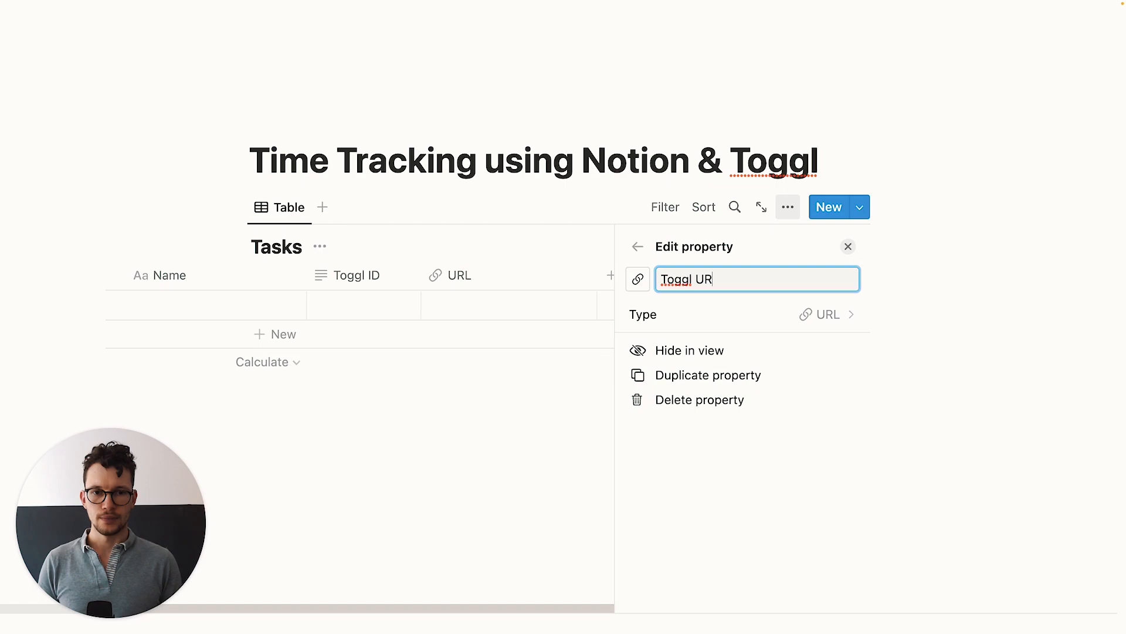
pyautogui.write('L')
pyautogui.press('Return')
pyautogui.click(521, 404)
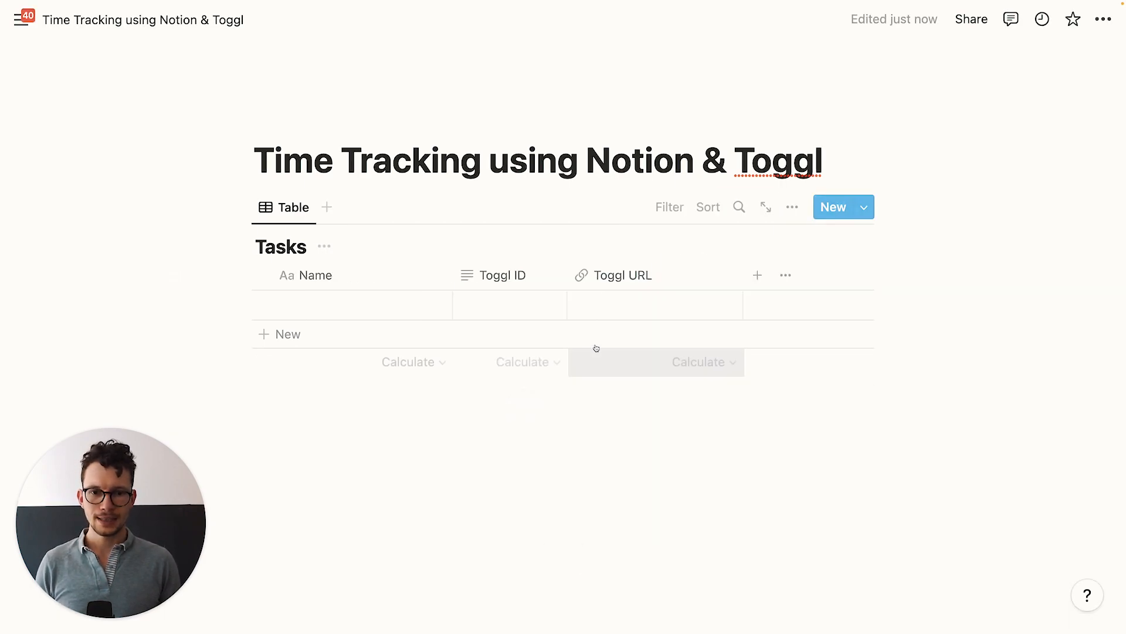
pyautogui.moveTo(744, 269); pyautogui.dragTo(679, 273)
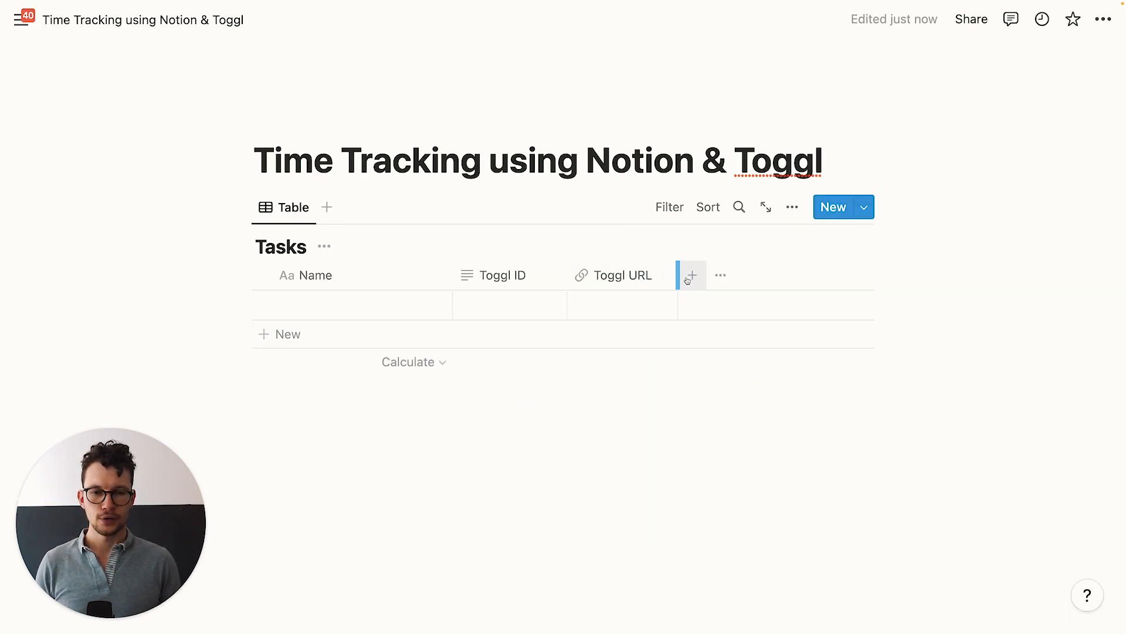
# Step: Add a Formula property named "Sync to Toggl?" to the Tasks database
pyautogui.click(692, 275)
pyautogui.write('form')
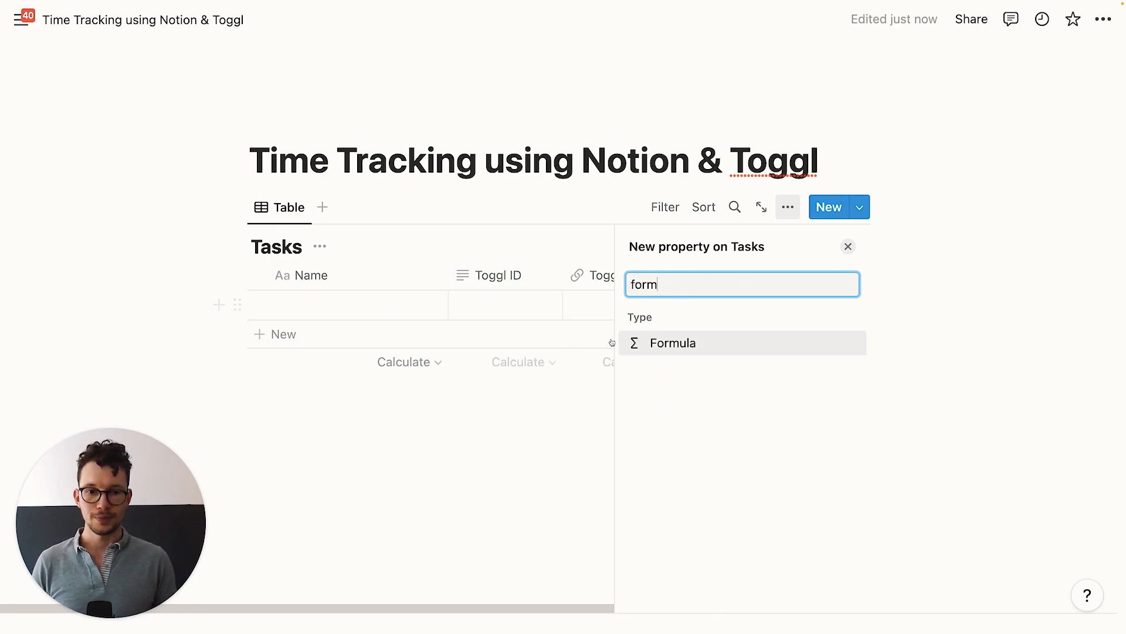
pyautogui.click(651, 350)
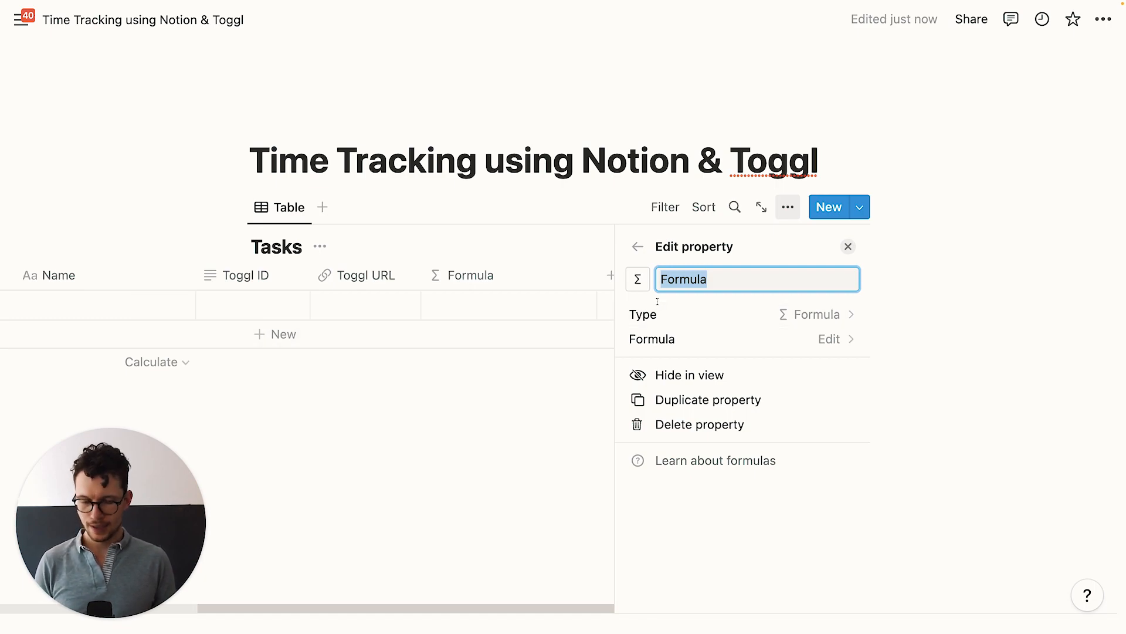
pyautogui.write('Sy')
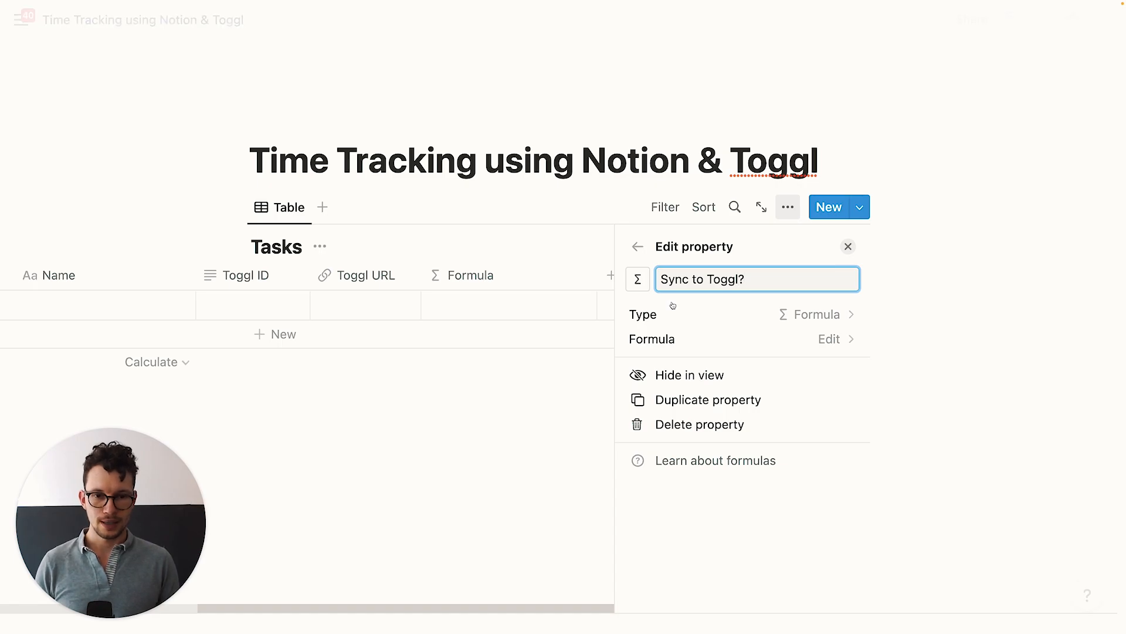
# Step: Set the "Sync to Toggl?" formula to empty(prop("Toggl ID")) and narrow its column
pyautogui.click(702, 339)
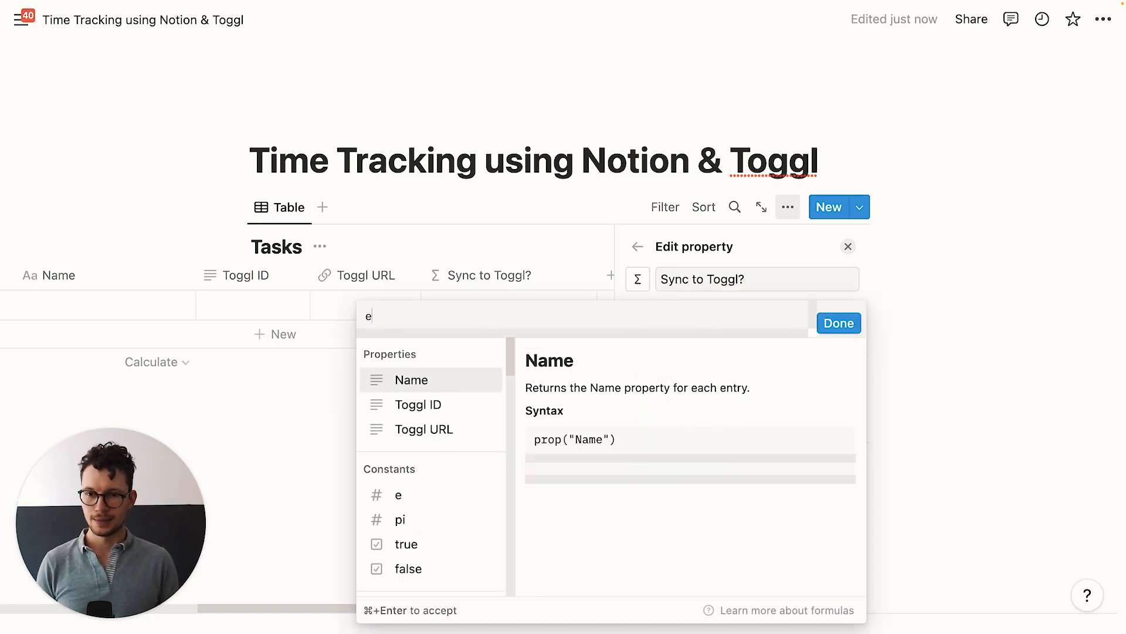
pyautogui.write('empty(')
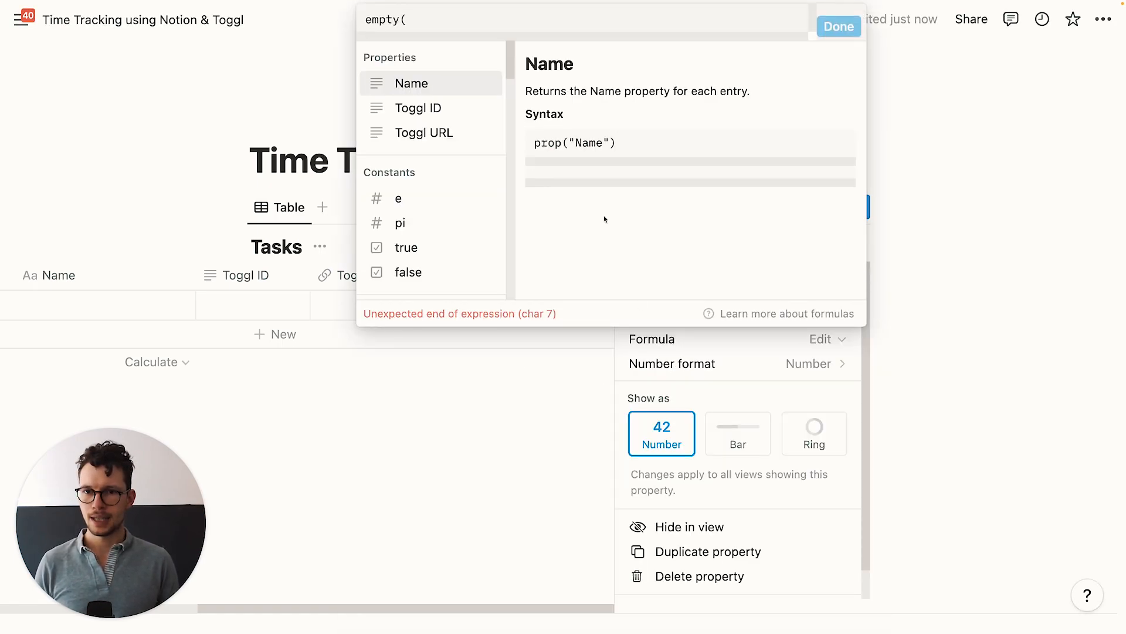
pyautogui.click(467, 110)
pyautogui.write(')')
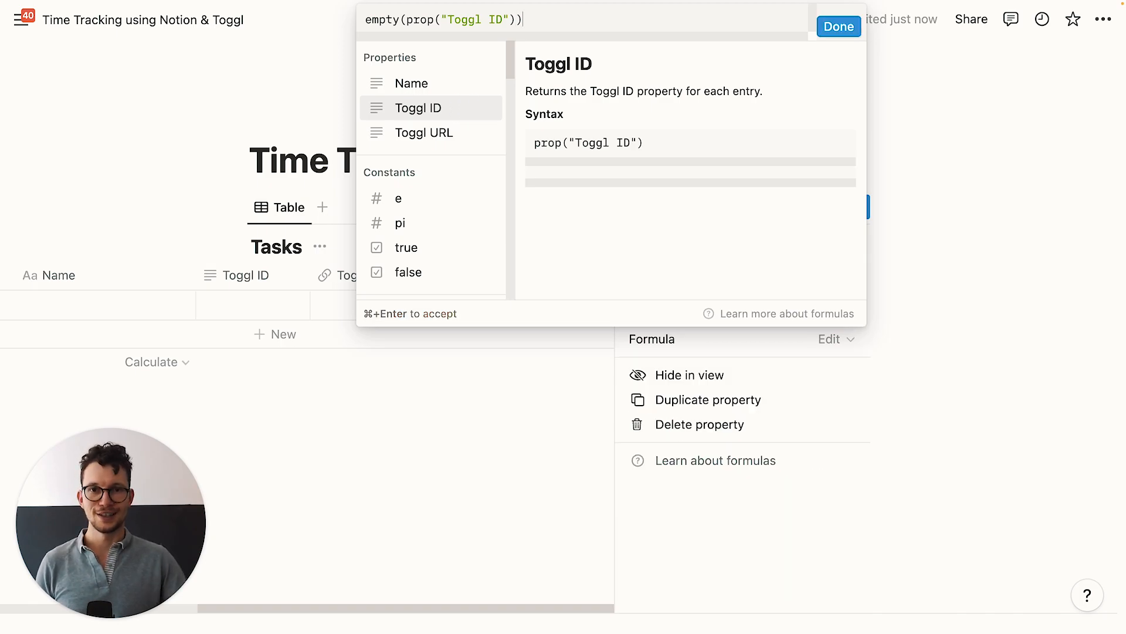
pyautogui.press('Return')
pyautogui.click(522, 368)
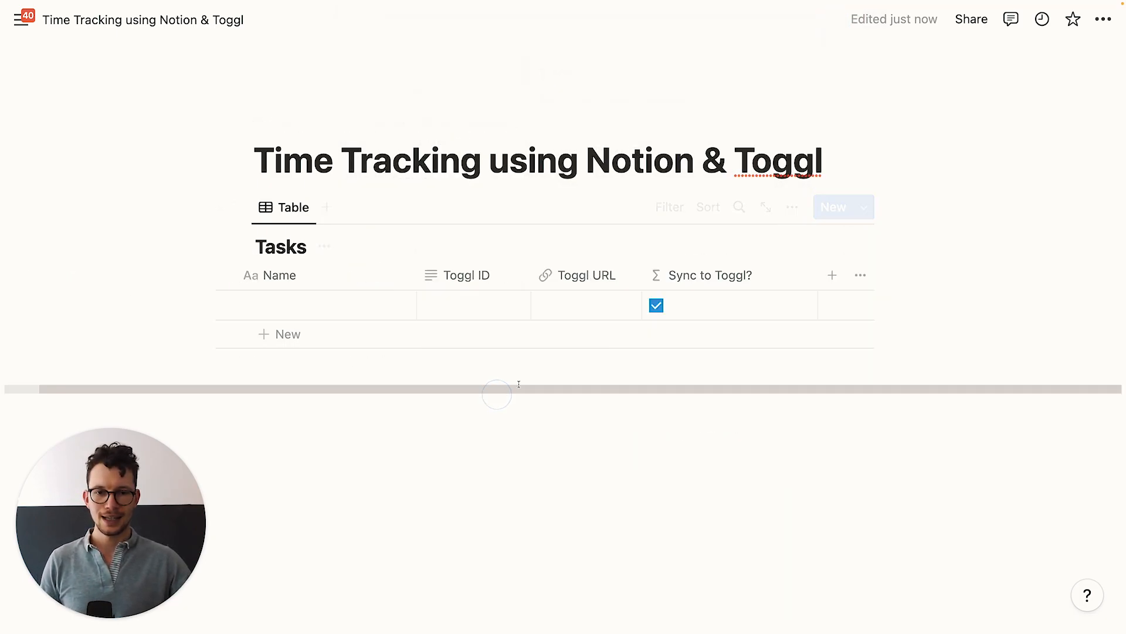
pyautogui.moveTo(816, 280); pyautogui.dragTo(782, 280)
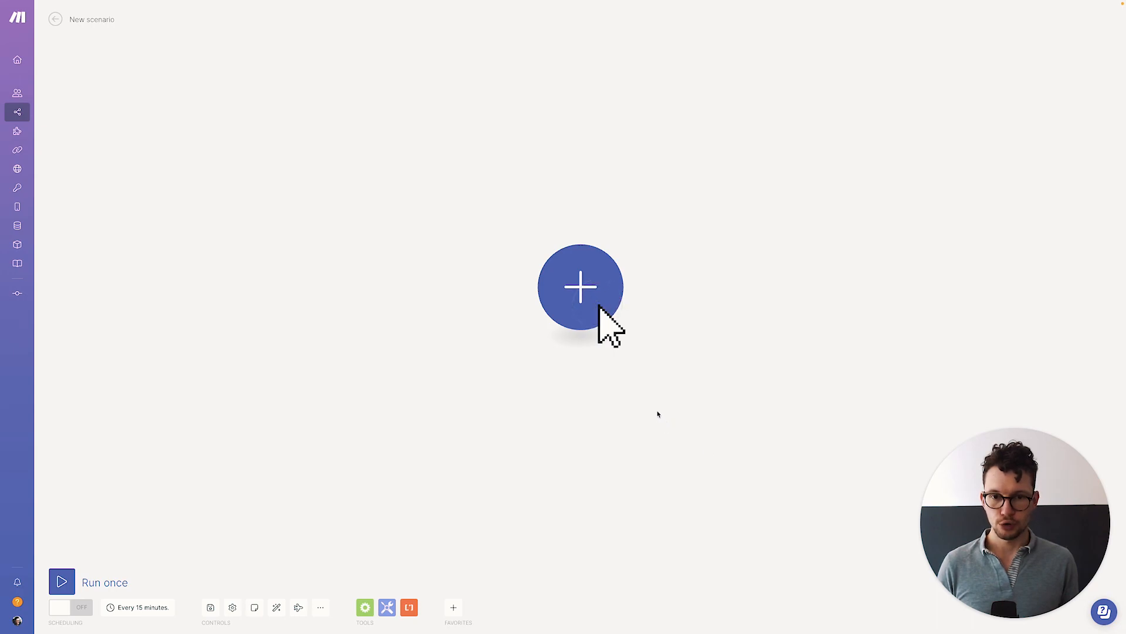
# Step: Switch to Make and start the new scenario with a Notion Search Objects module using the My Notion connection (Sandbox)
pyautogui.click(575, 296)
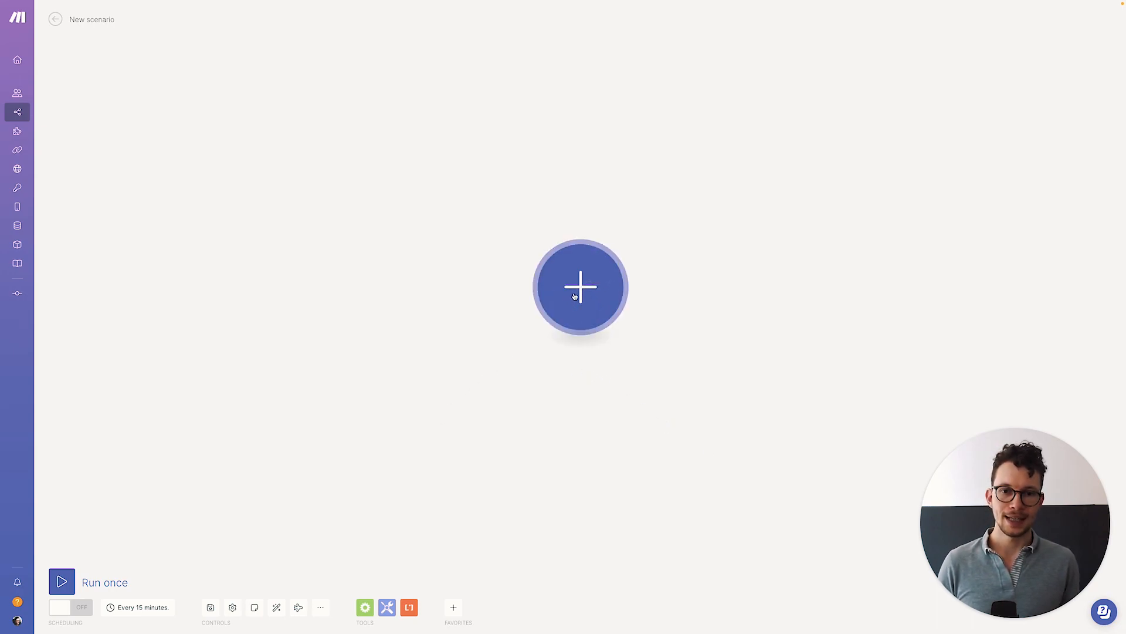
pyautogui.write('no')
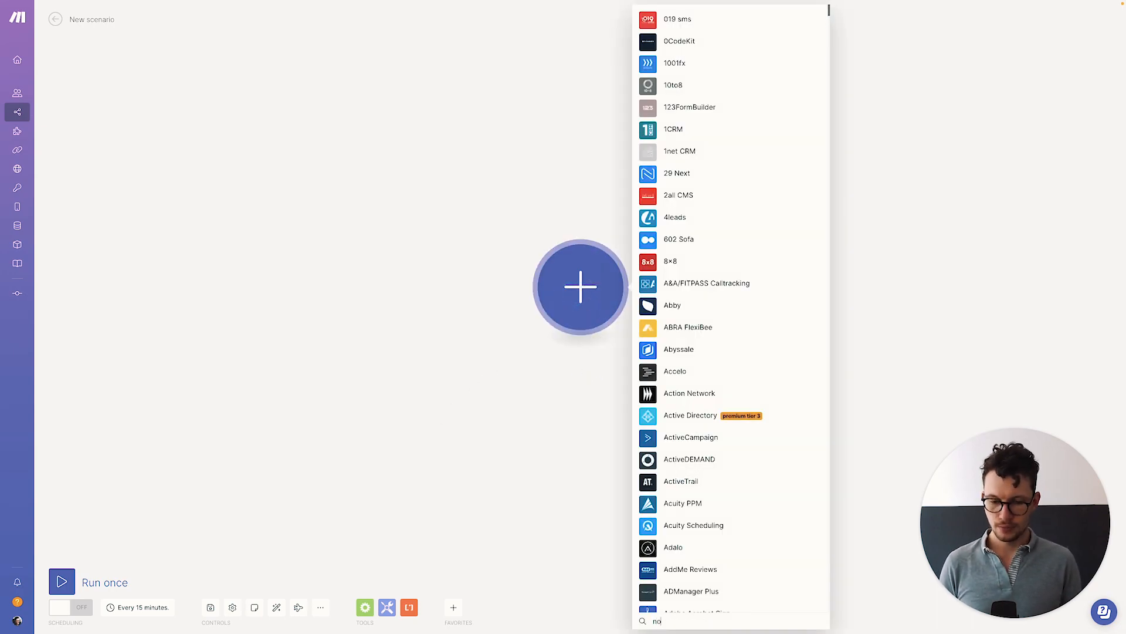
pyautogui.write('tion')
pyautogui.click(647, 267)
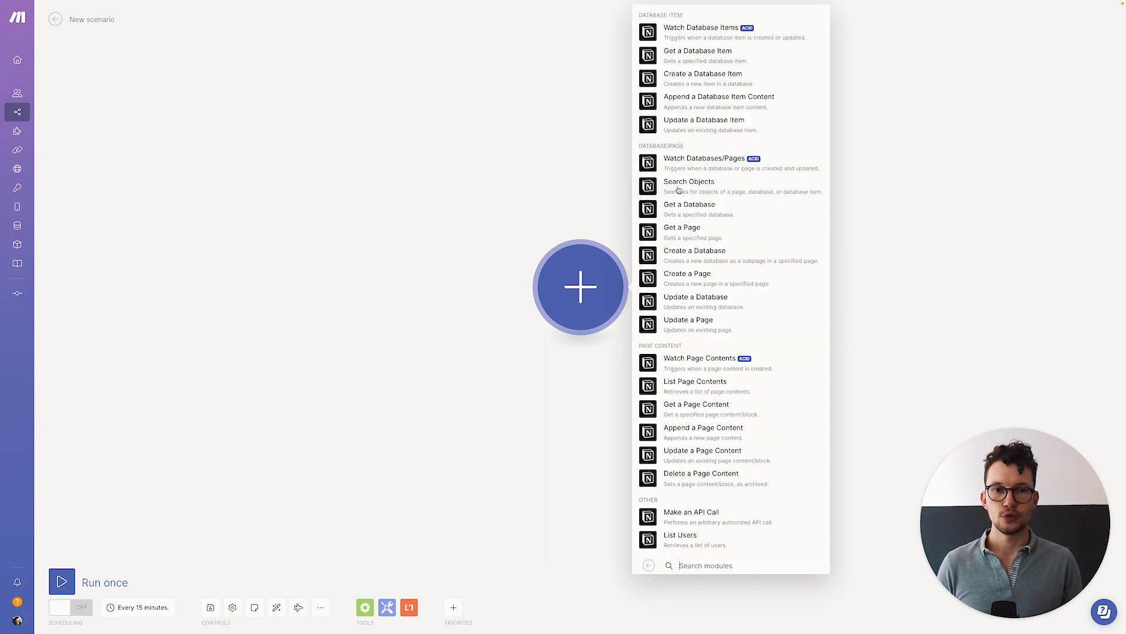
pyautogui.click(644, 189)
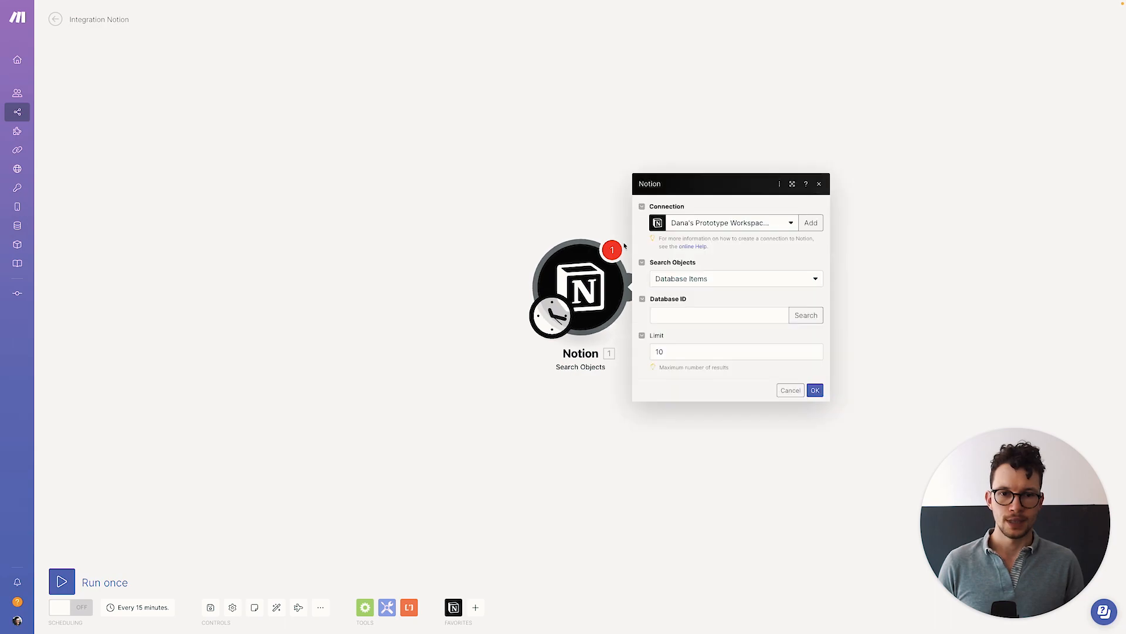
pyautogui.click(773, 221)
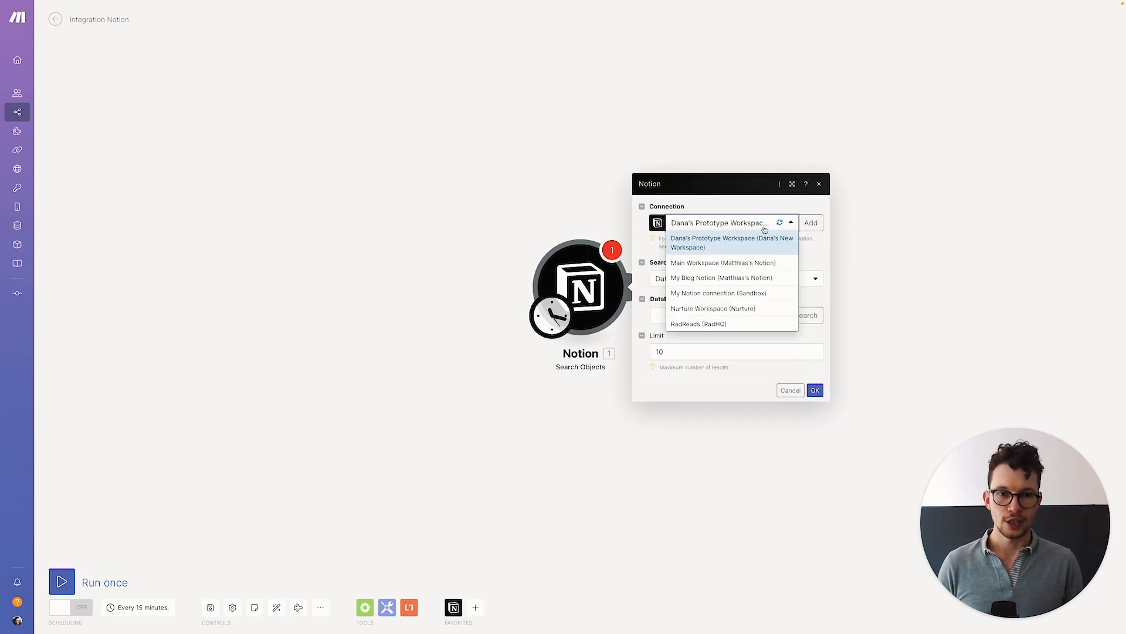
pyautogui.click(725, 295)
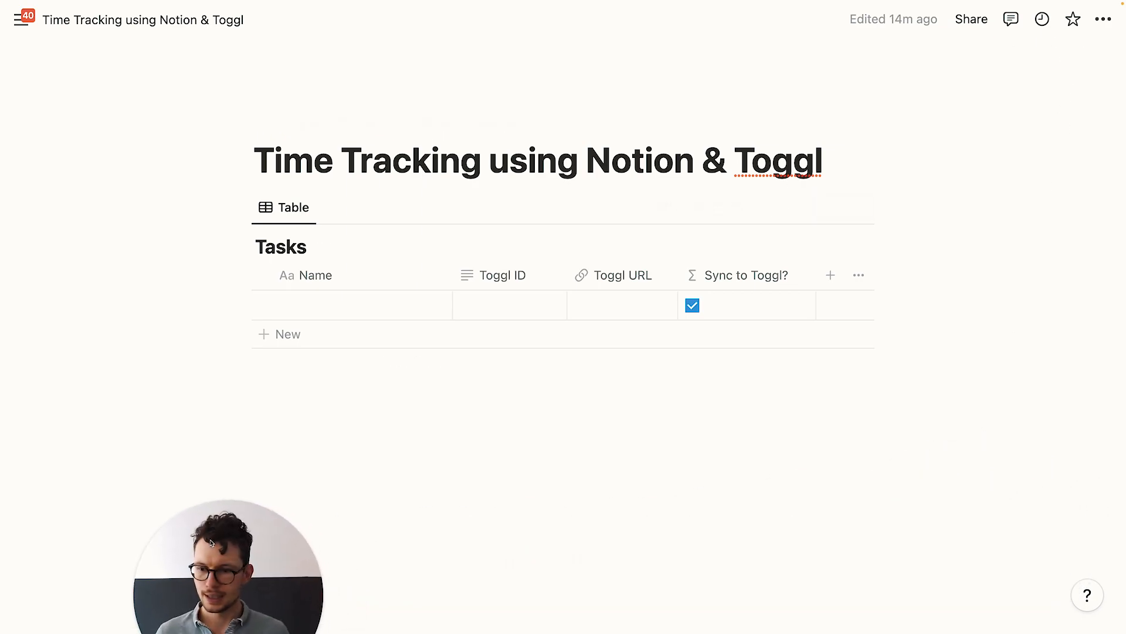
# Step: Switch back to the Time Tracking using Notion & Toggl page in Notion and connect it to the Integromat integration
pyautogui.click(1103, 20)
pyautogui.scroll(-5, 933, 458)
pyautogui.moveTo(968, 458)
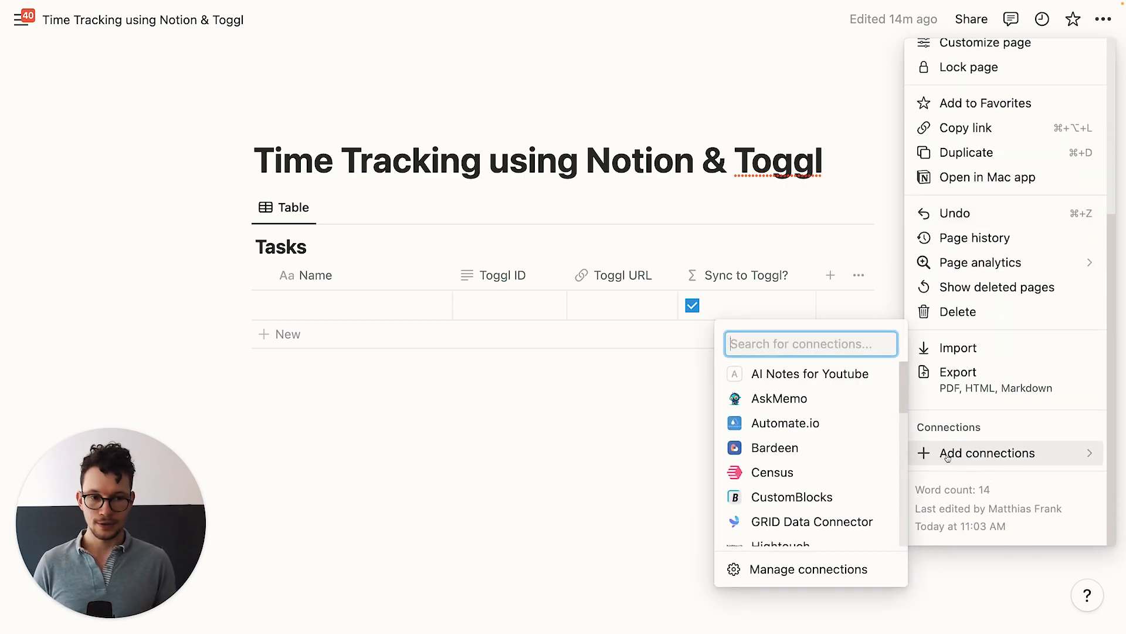
pyautogui.write('inte')
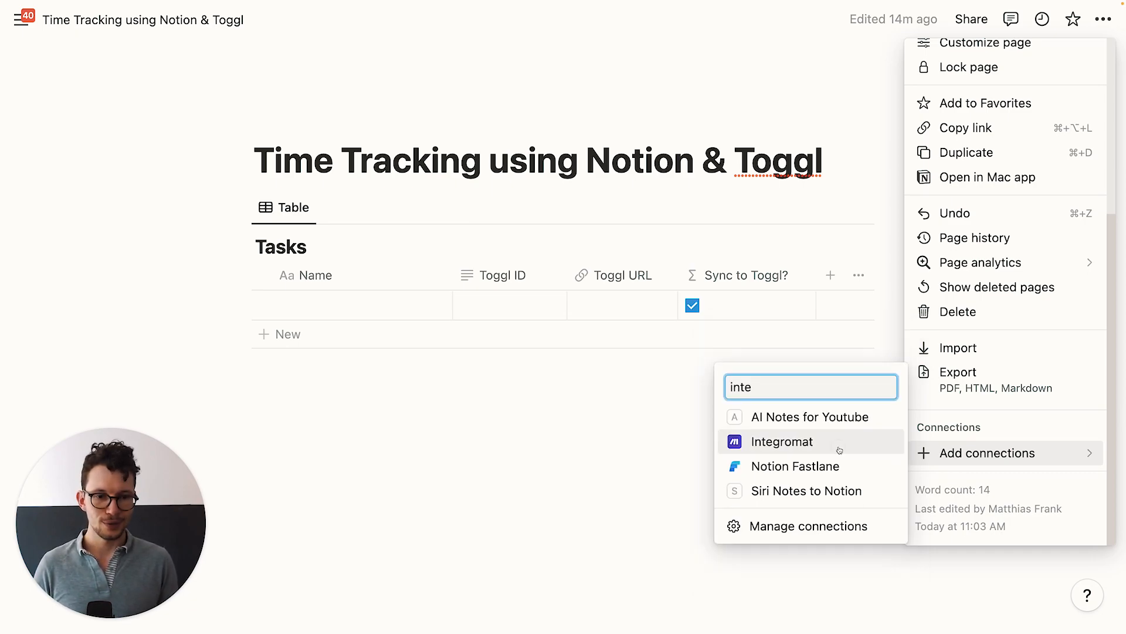
pyautogui.click(840, 450)
pyautogui.click(577, 330)
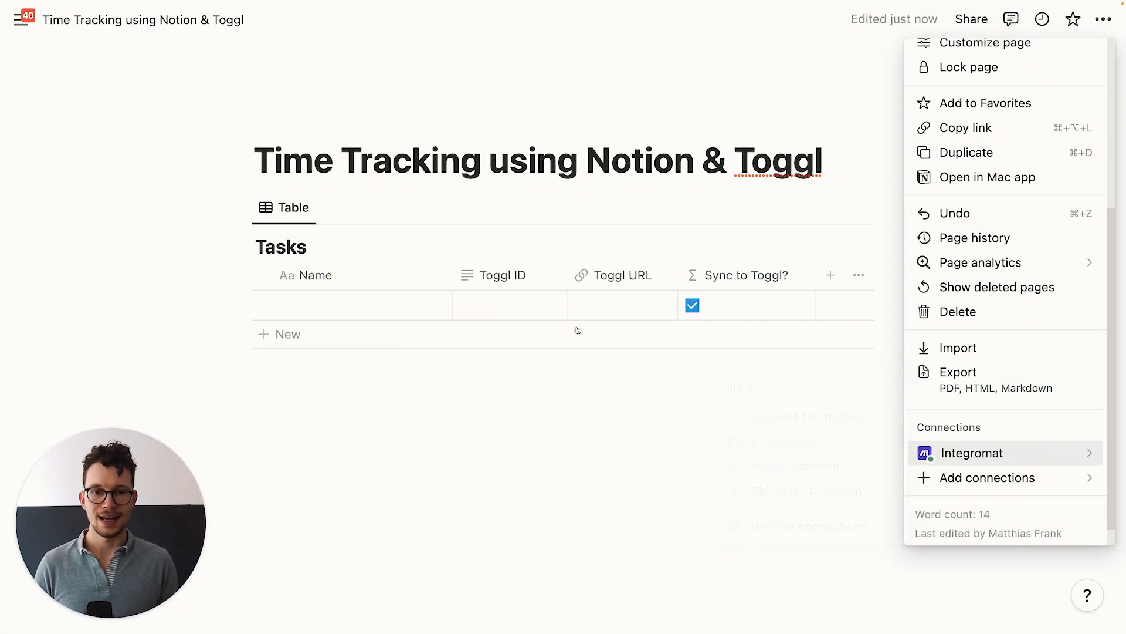
pyautogui.click(748, 463)
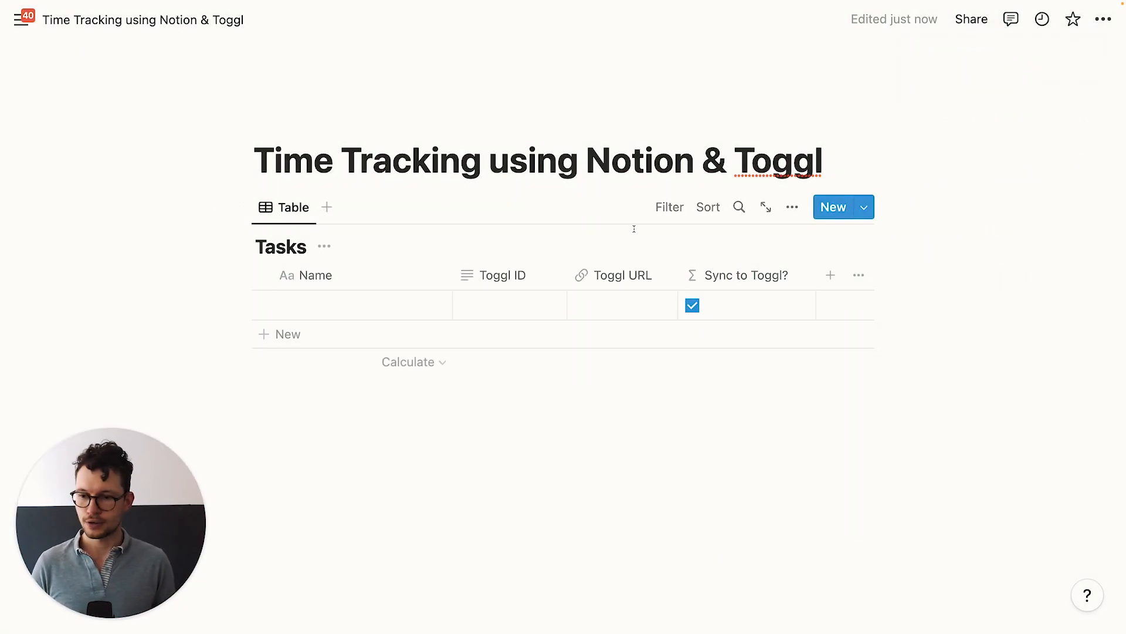
# Step: Name the first database entry "Test Task" and retitle the database "Tasks for Toggl"
pyautogui.click(289, 308)
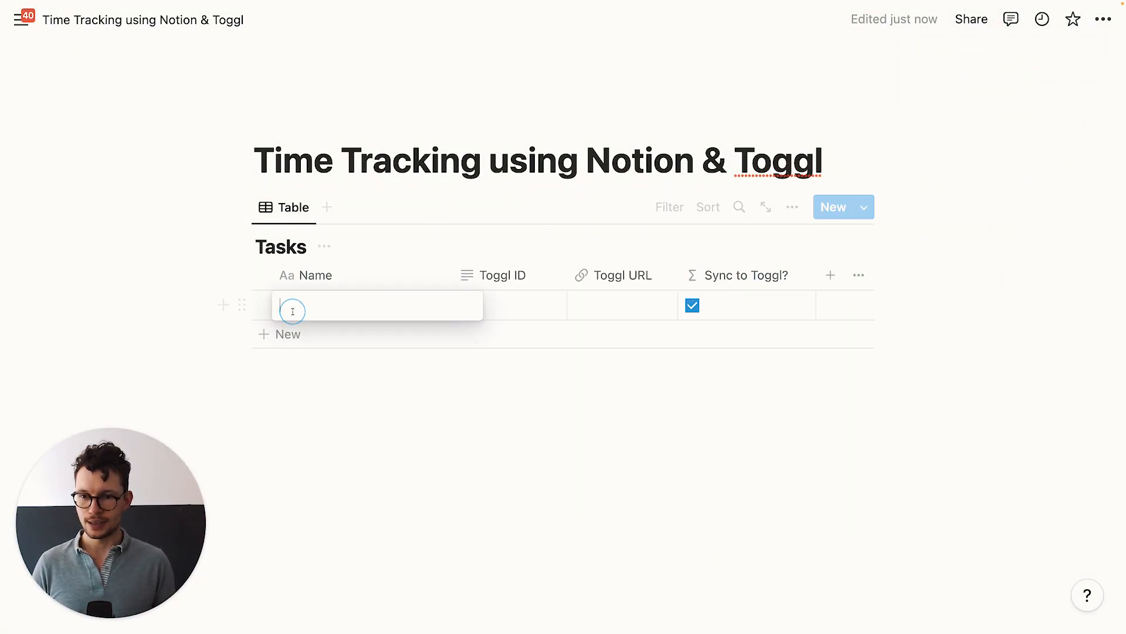
pyautogui.write('Test Task')
pyautogui.press('Return')
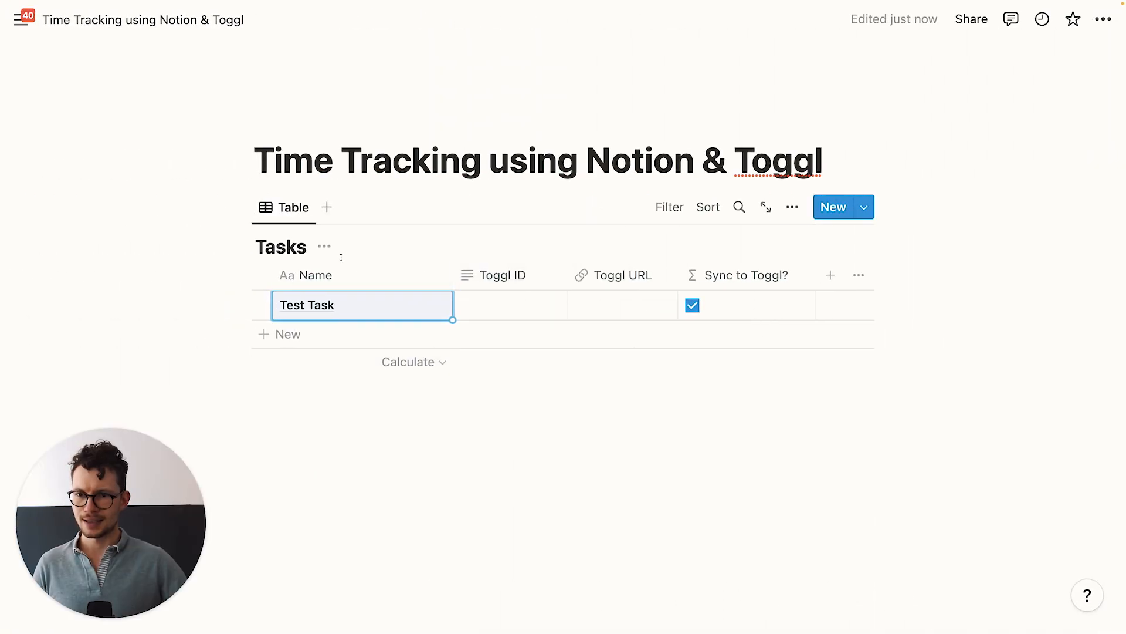
pyautogui.click(306, 247)
pyautogui.write('for Toggl')
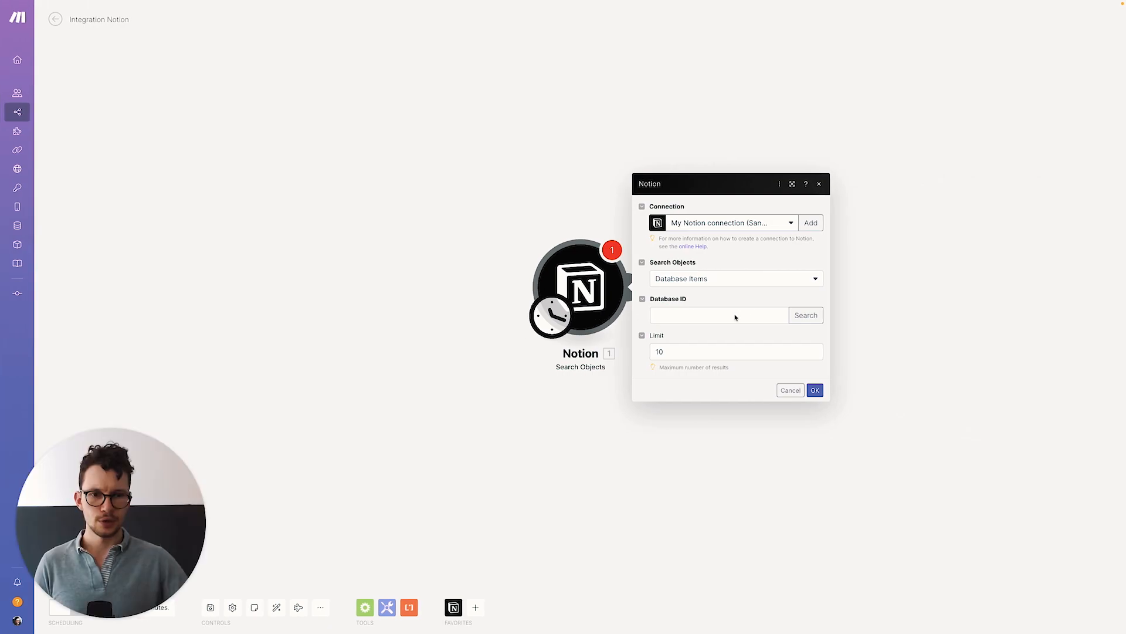
# Step: Switch to Make, search for the database "Tasks for Toggl" and use it as the Search Objects module's Database ID
pyautogui.click(871, 315)
pyautogui.click(937, 309)
pyautogui.write('Tasks for Toggl')
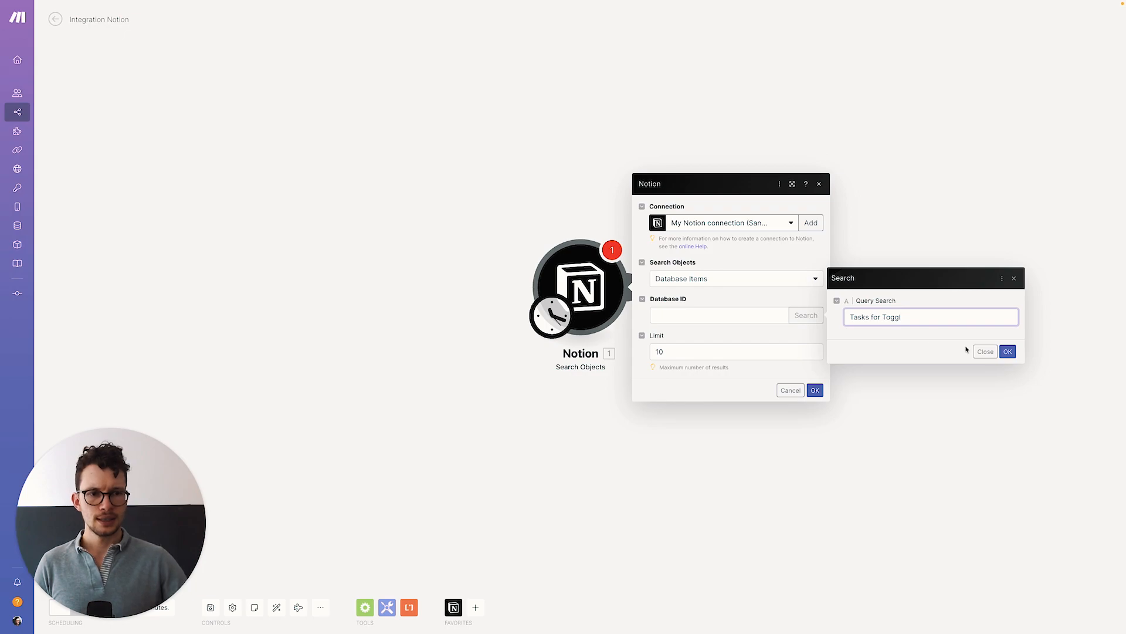
pyautogui.click(1008, 351)
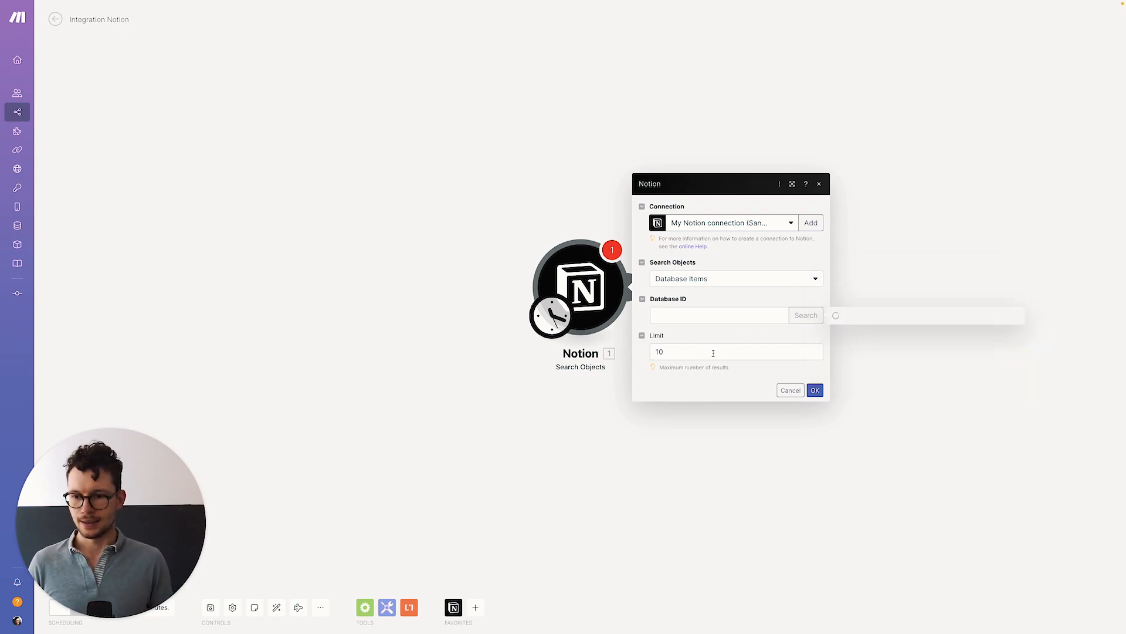
pyautogui.click(865, 266)
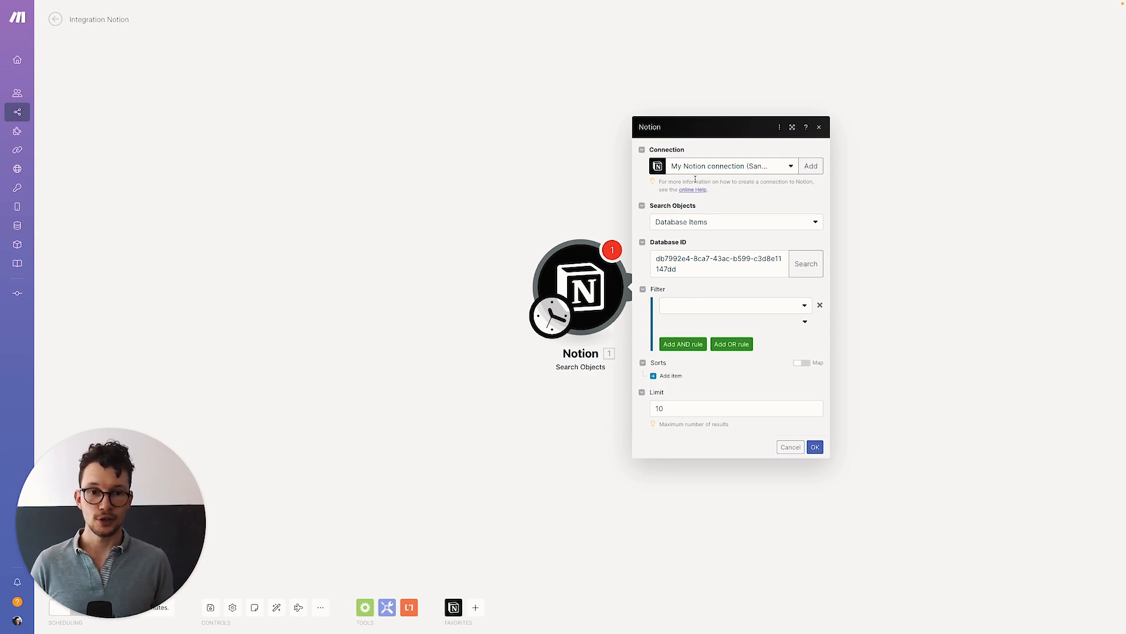
# Step: Filter the search on Sync to Toggl? (Formula) with the condition "Checkbox - Equals" and save the Notion module
pyautogui.click(696, 307)
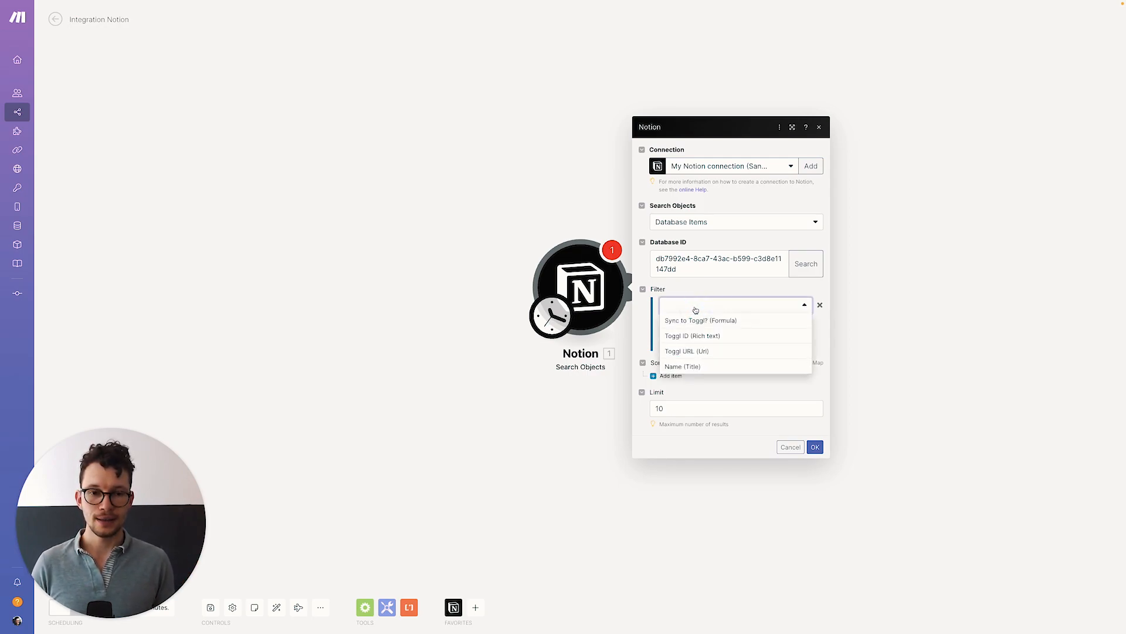
pyautogui.click(701, 320)
pyautogui.click(743, 323)
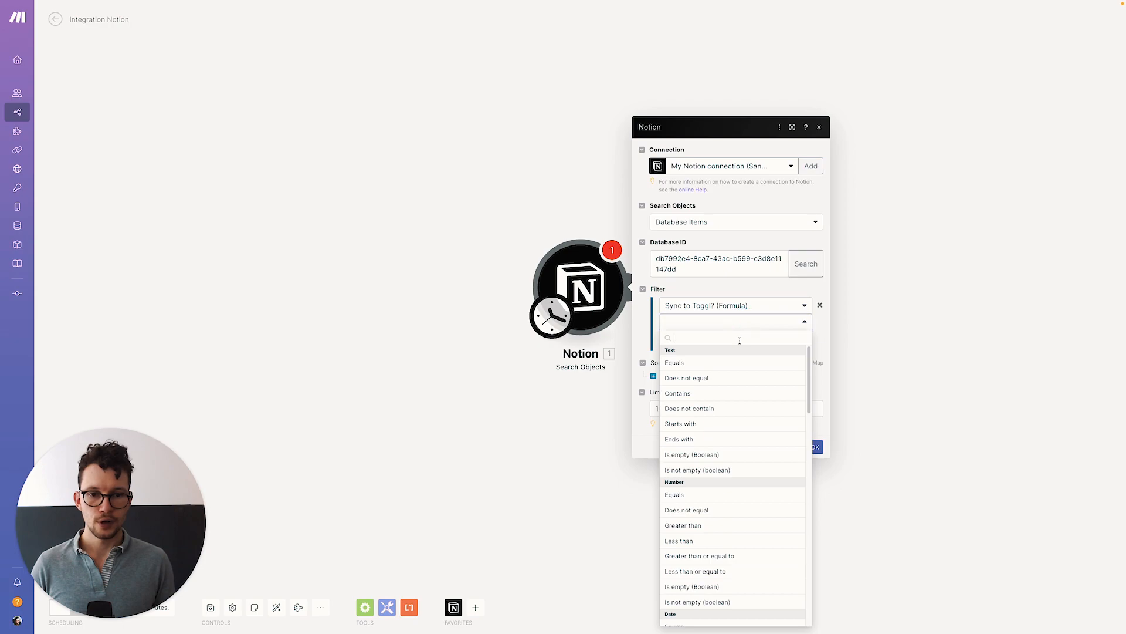
pyautogui.scroll(-10, 734, 440)
pyautogui.scroll(4, 730, 445)
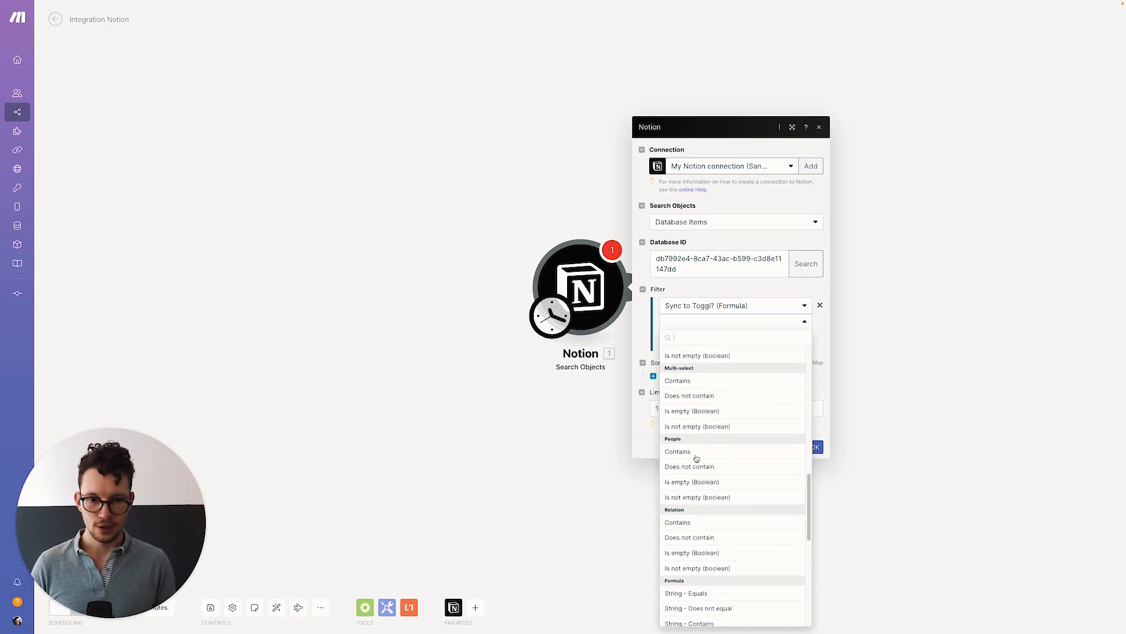
pyautogui.scroll(-4, 695, 492)
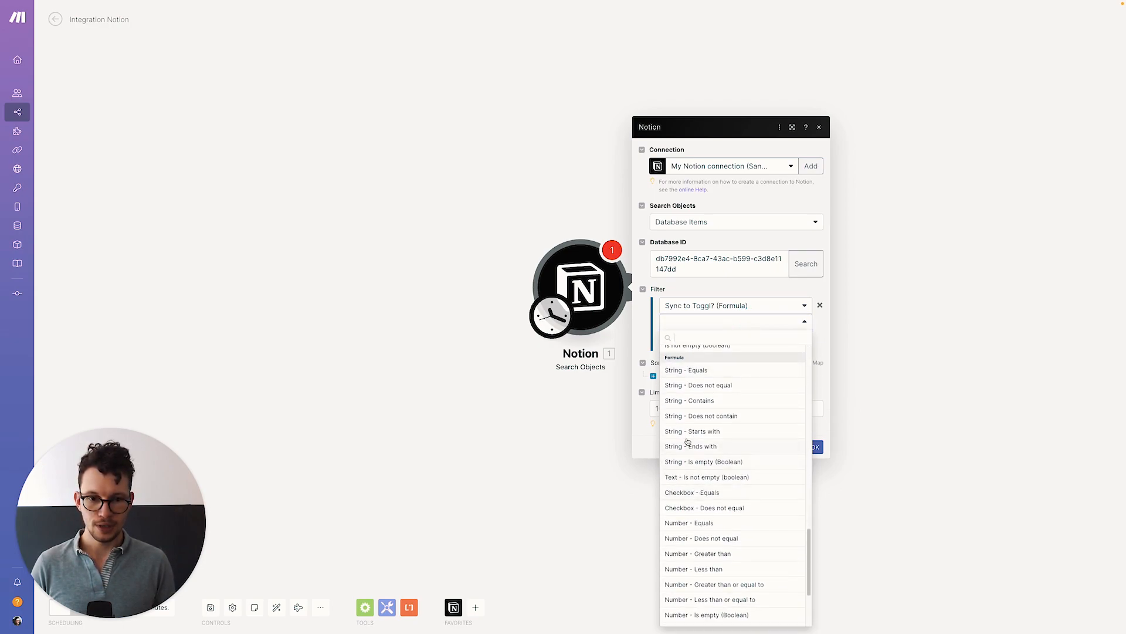
pyautogui.click(693, 493)
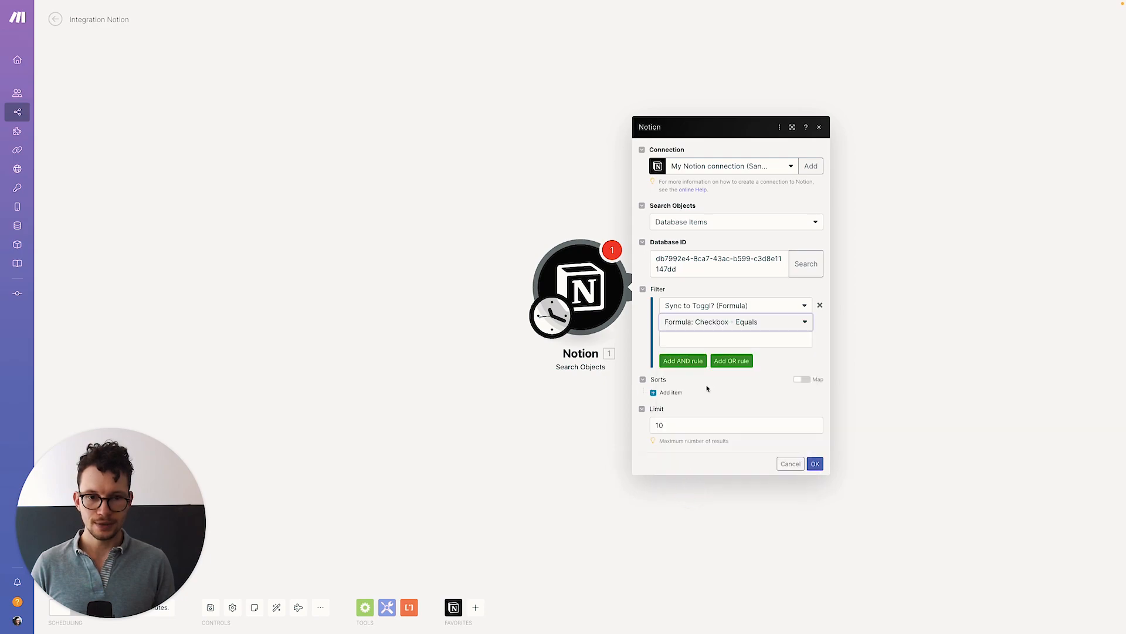
pyautogui.click(704, 341)
pyautogui.click(826, 381)
pyautogui.click(815, 456)
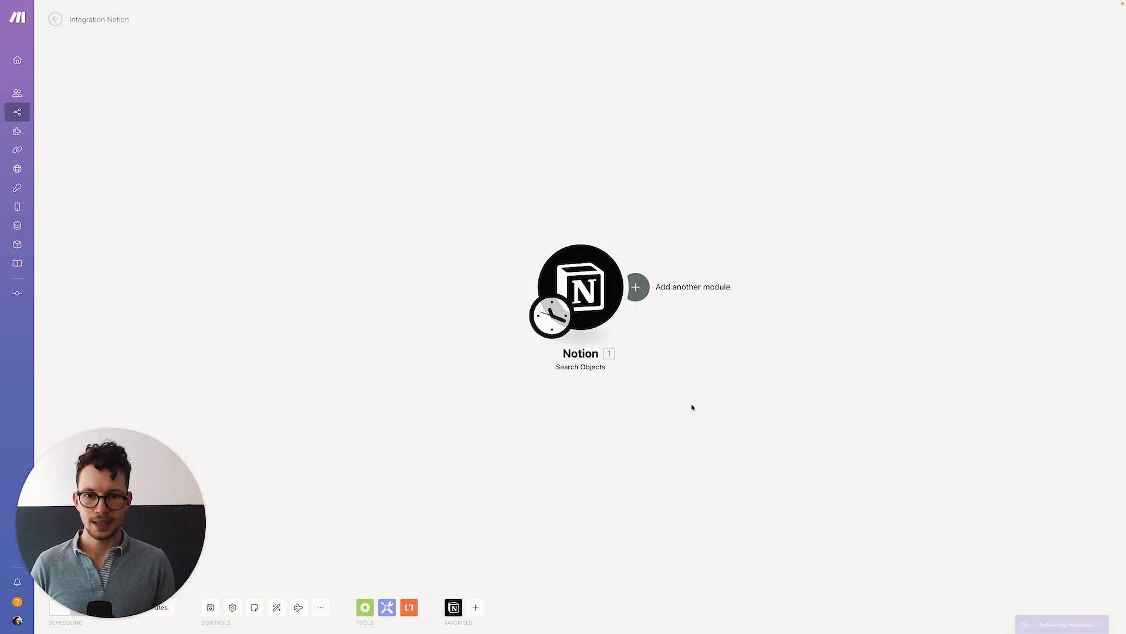
# Step: Run only the Notion Search Objects module and examine the Name property's plain text in its output bundle
pyautogui.rightClick(582, 282)
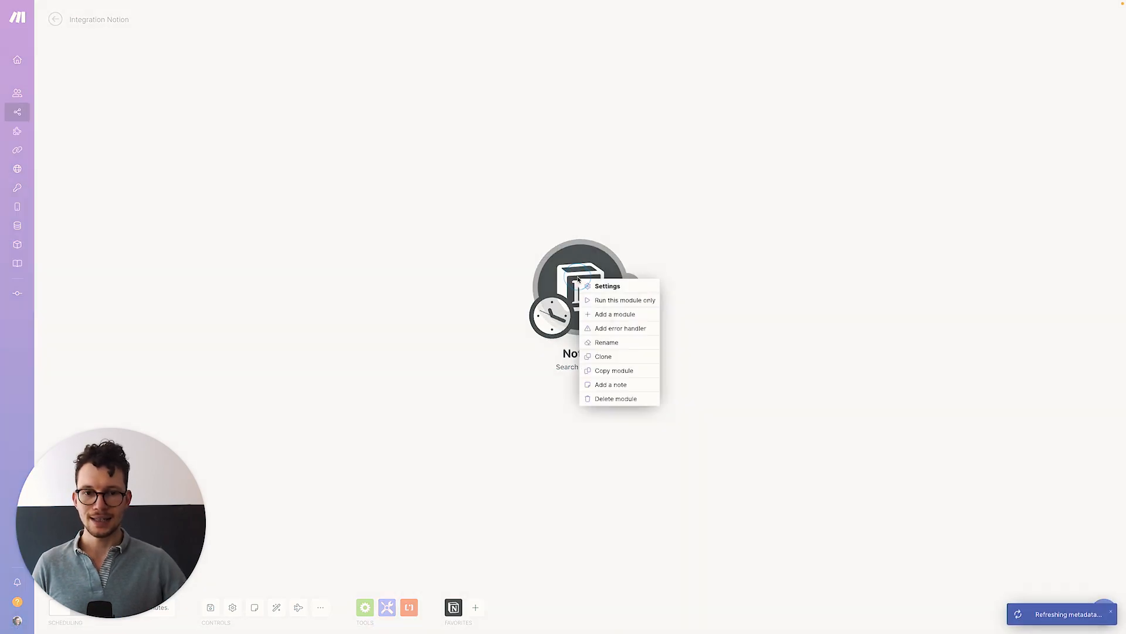
pyautogui.click(599, 298)
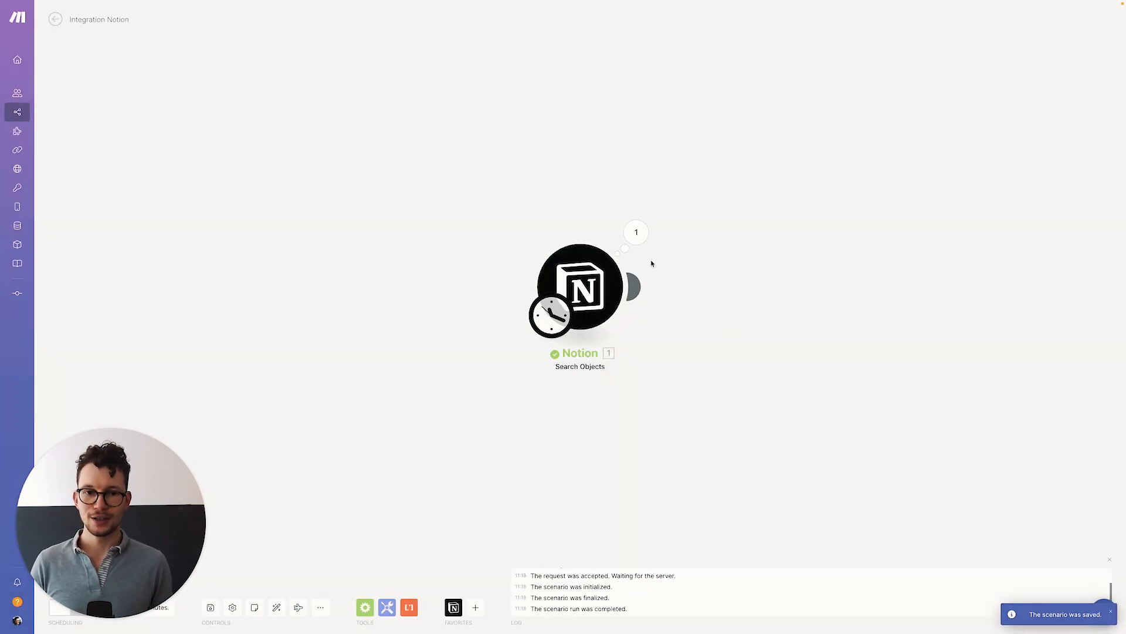
pyautogui.click(639, 232)
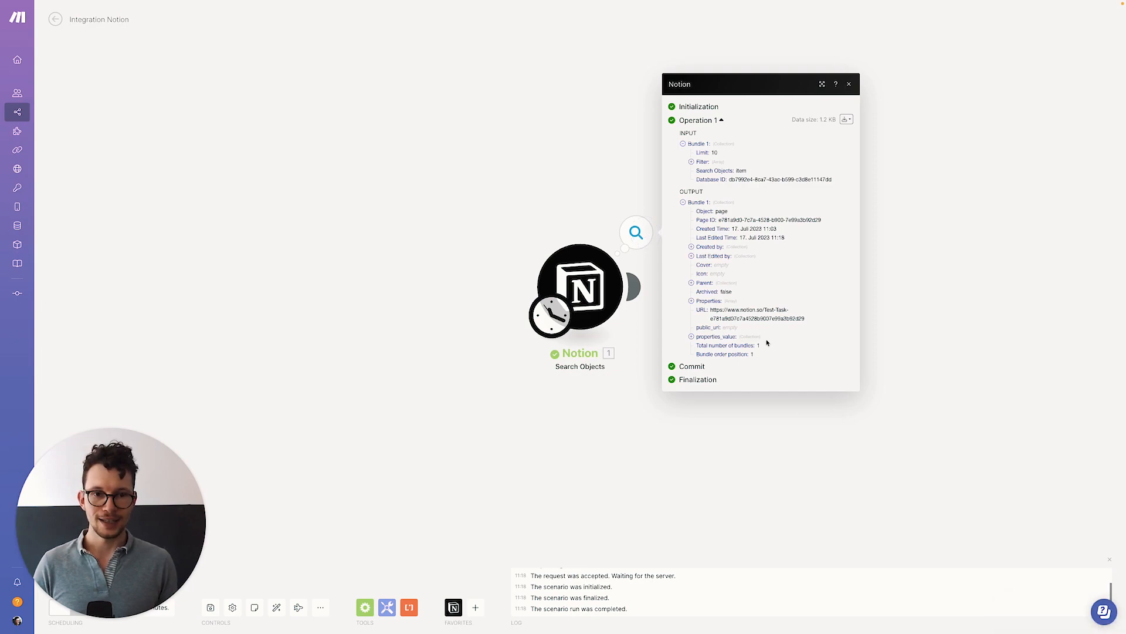
pyautogui.click(692, 337)
pyautogui.click(700, 355)
pyautogui.click(708, 364)
pyautogui.moveTo(749, 373)
pyautogui.mouseDown()
pyautogui.moveTo(773, 375)
pyautogui.moveTo(746, 378)
pyautogui.mouseUp()
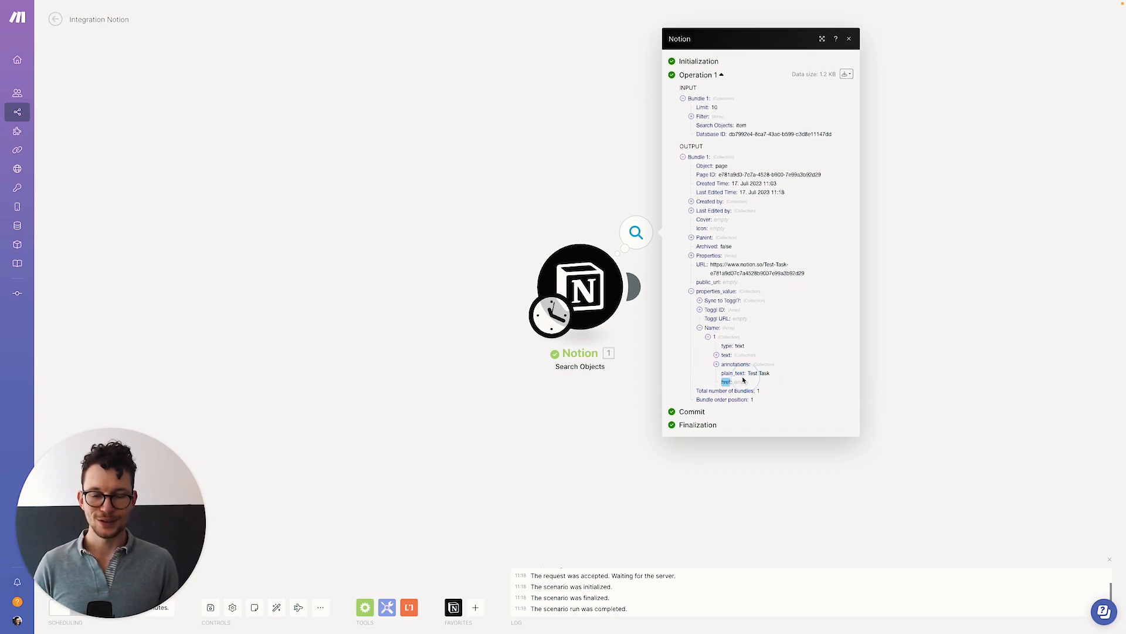
pyautogui.click(579, 405)
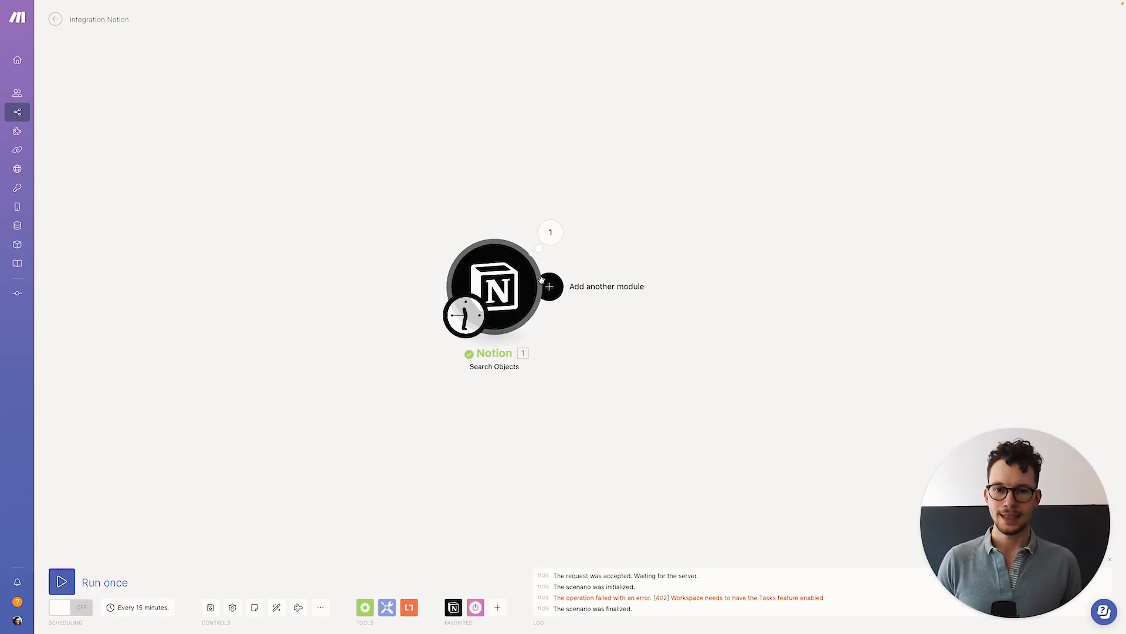
# Step: Add a Toggl Track "Create a Task" module after the Notion Search Objects module
pyautogui.click(552, 286)
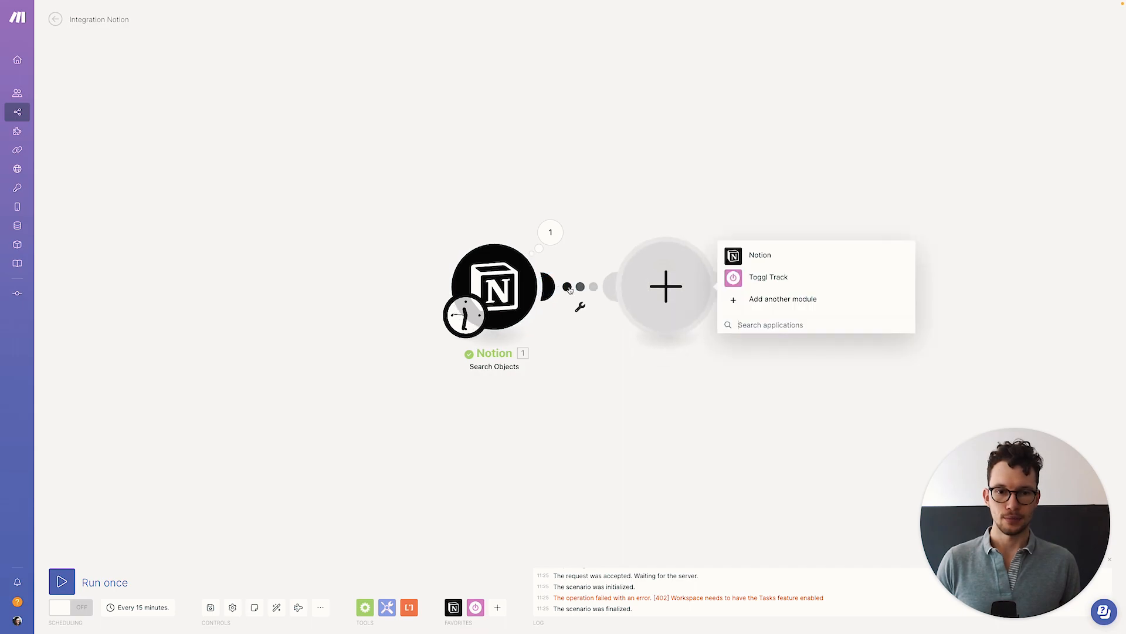
pyautogui.click(763, 278)
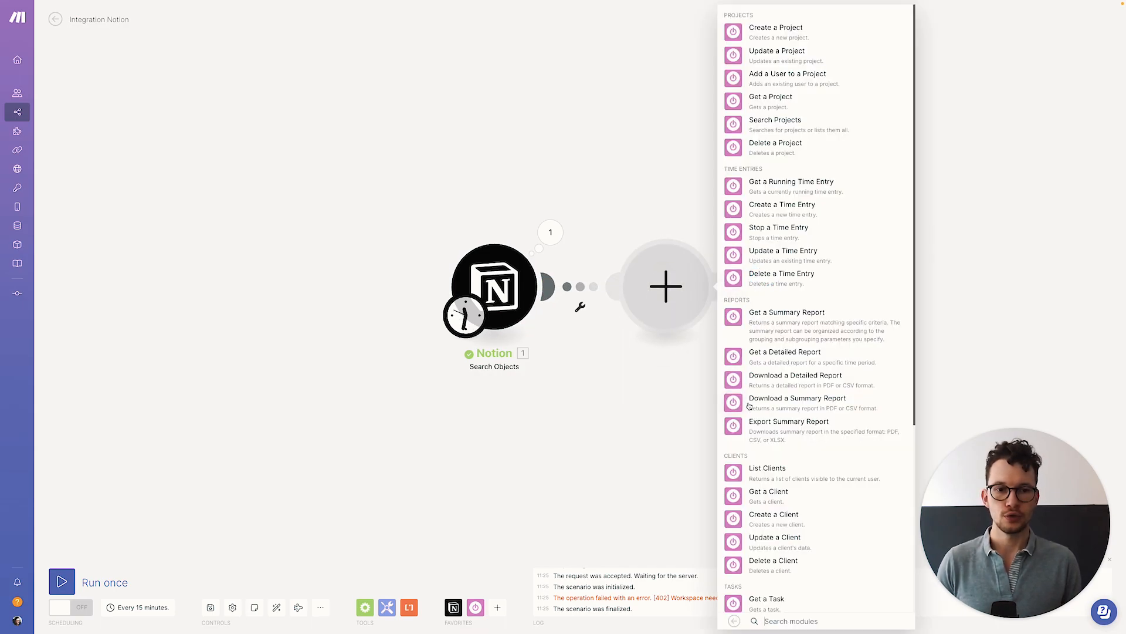
pyautogui.scroll(-3, 749, 406)
pyautogui.click(758, 467)
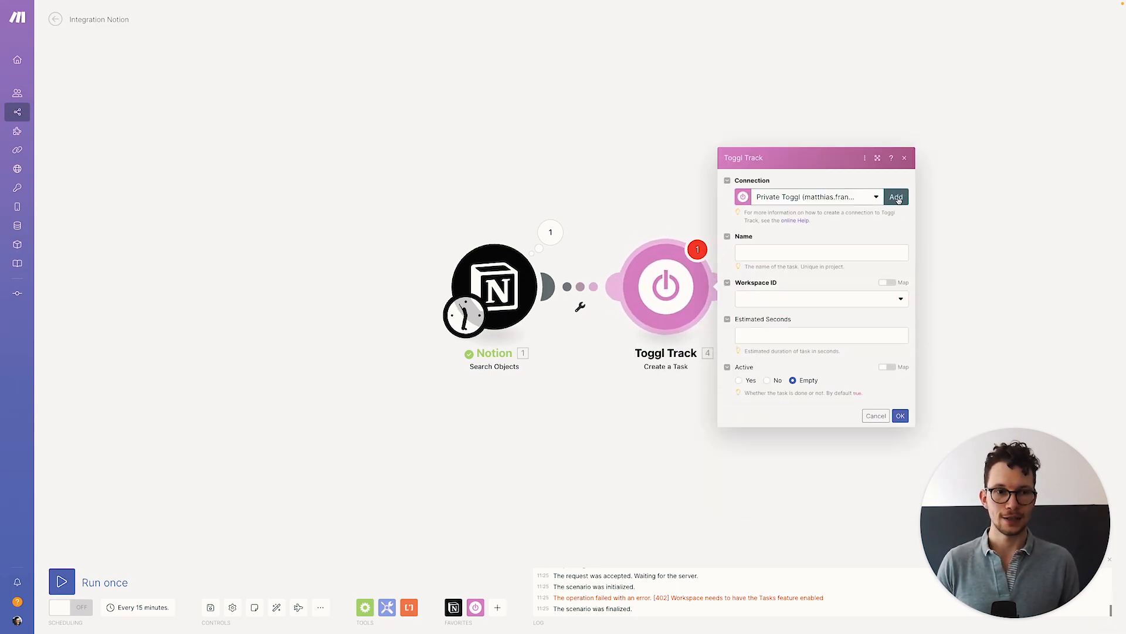
# Step: Map the Toggl task's Name to the plain_text value of the Notion Name property
pyautogui.click(796, 256)
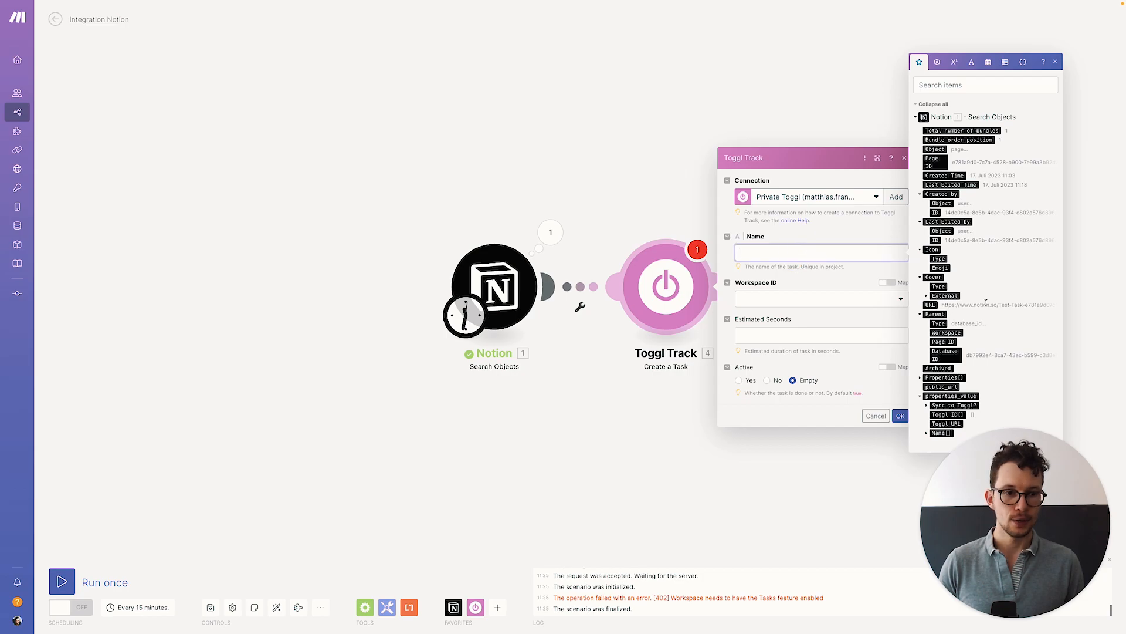
pyautogui.moveTo(983, 490); pyautogui.dragTo(77, 487)
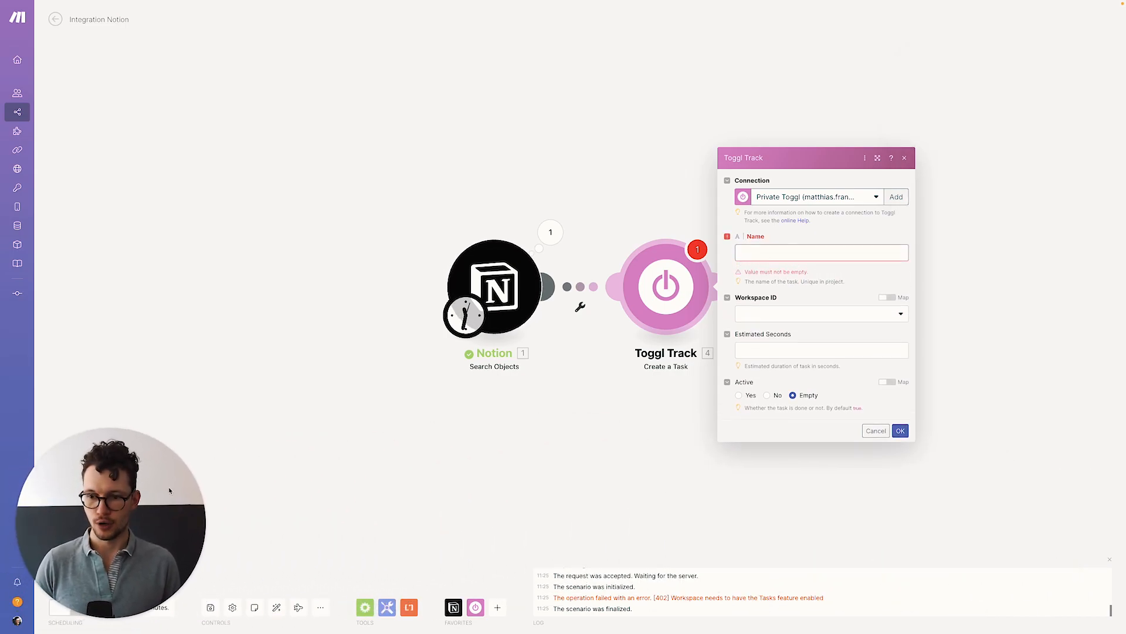
pyautogui.click(742, 258)
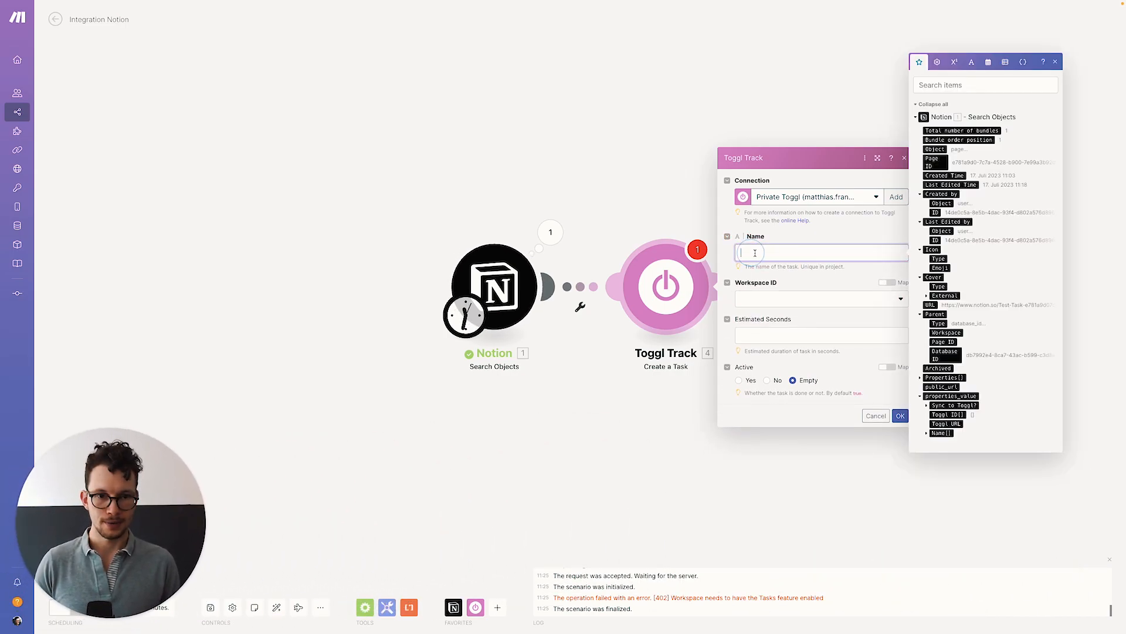
pyautogui.click(928, 437)
pyautogui.click(954, 447)
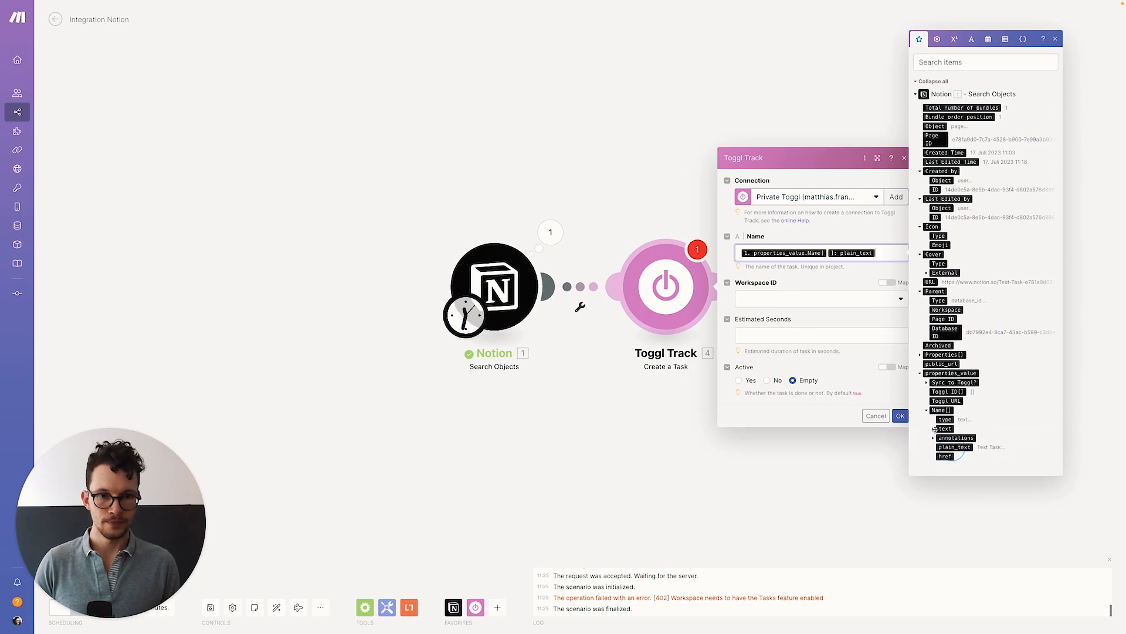
pyautogui.click(828, 283)
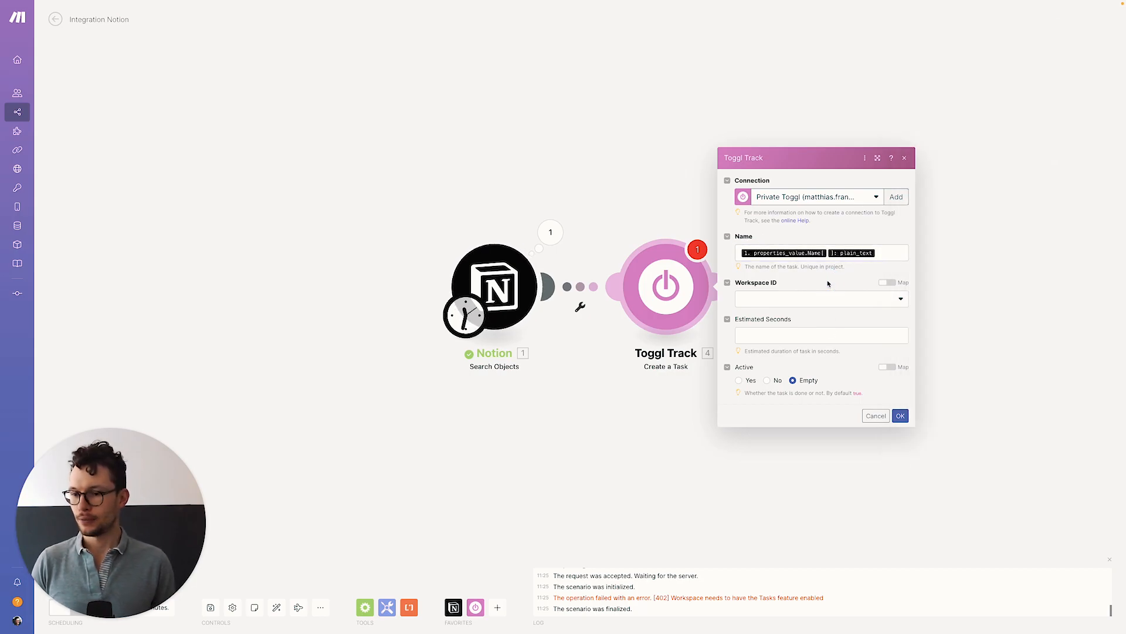
# Step: Choose the workspace and project for the Toggl task, set Active to Yes and save the module
pyautogui.click(866, 300)
pyautogui.click(839, 328)
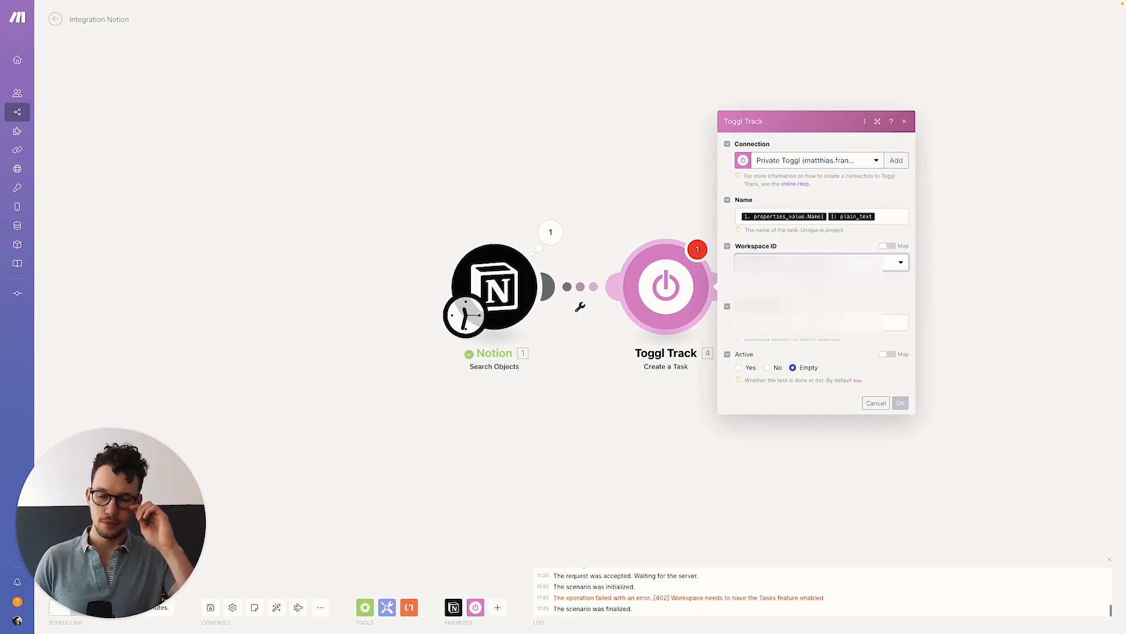
pyautogui.click(839, 298)
pyautogui.click(809, 315)
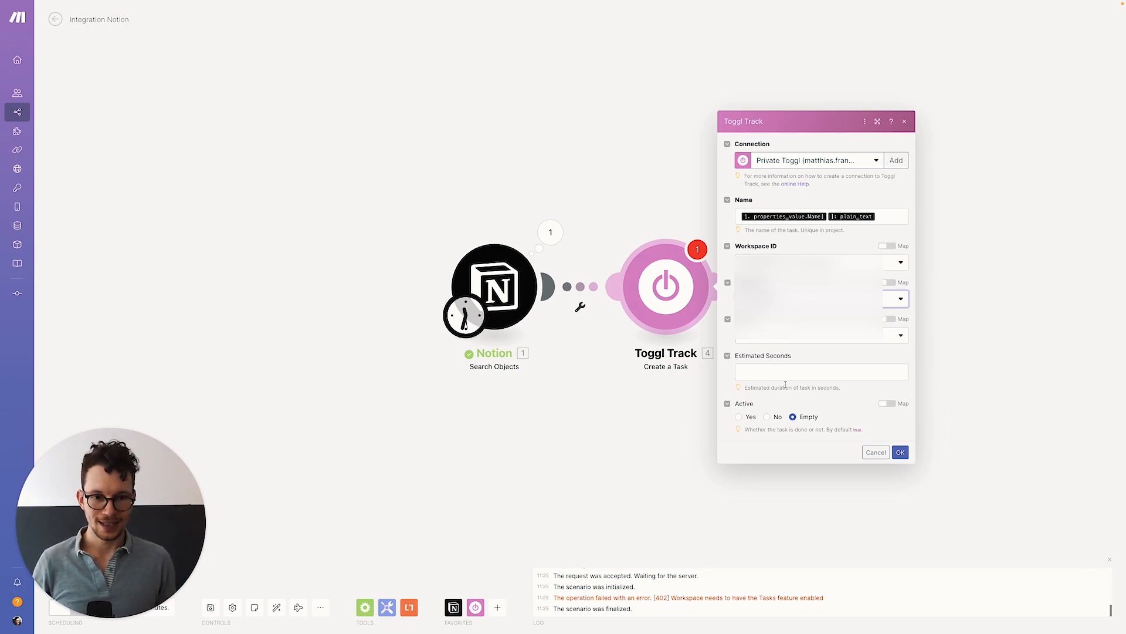
pyautogui.click(739, 417)
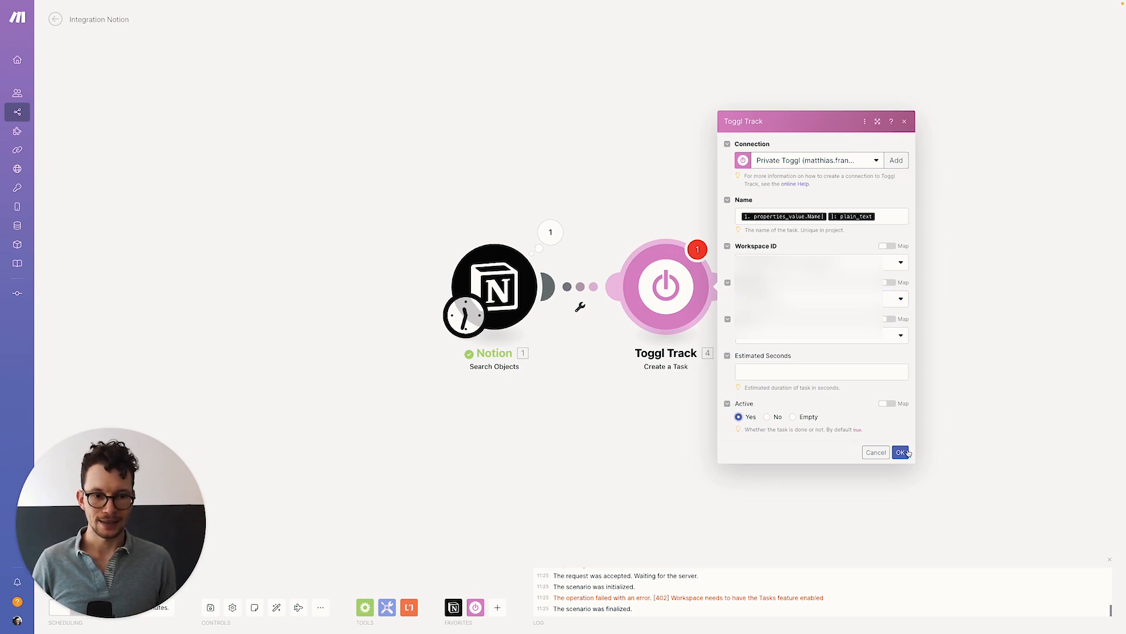
pyautogui.click(901, 453)
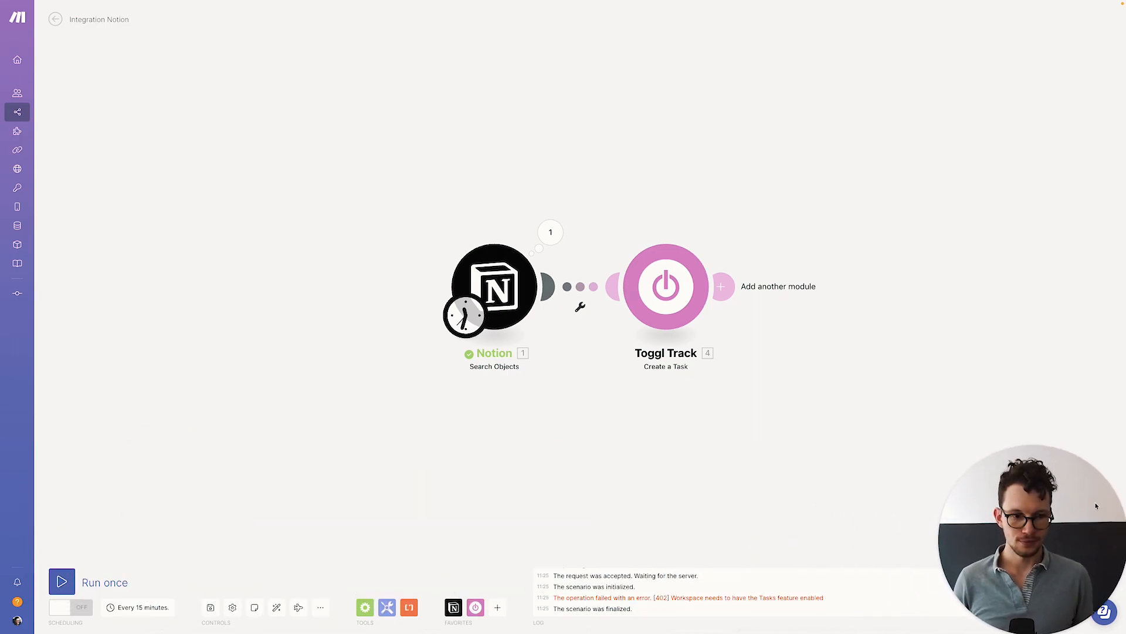
# Step: Run the scenario once and examine the Task ID in the Toggl Track module's output
pyautogui.click(62, 583)
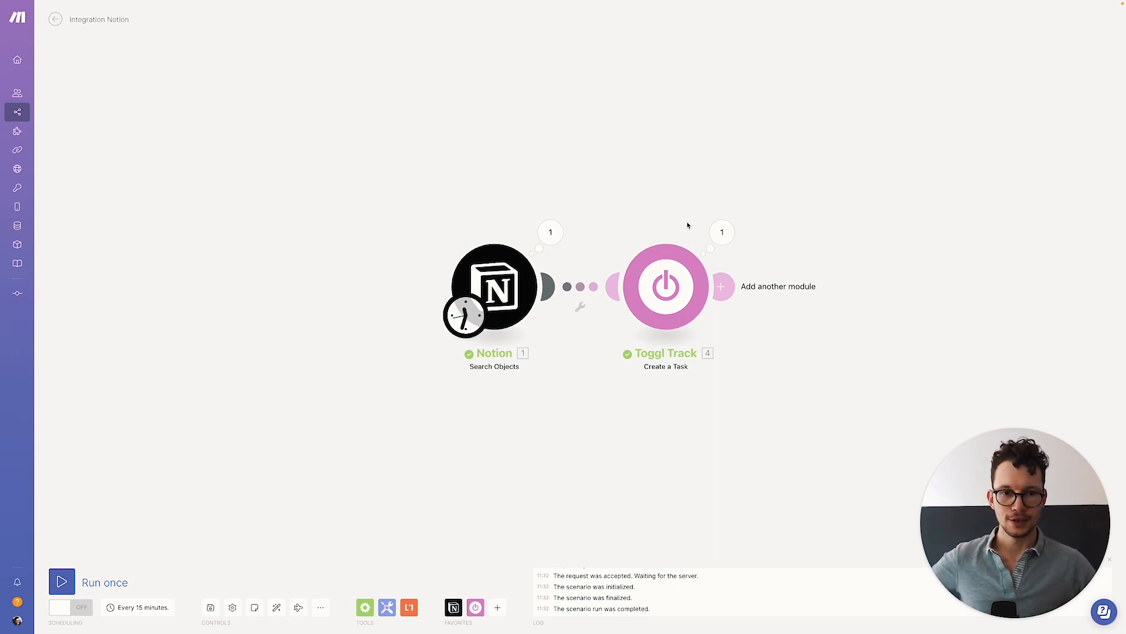
pyautogui.click(721, 232)
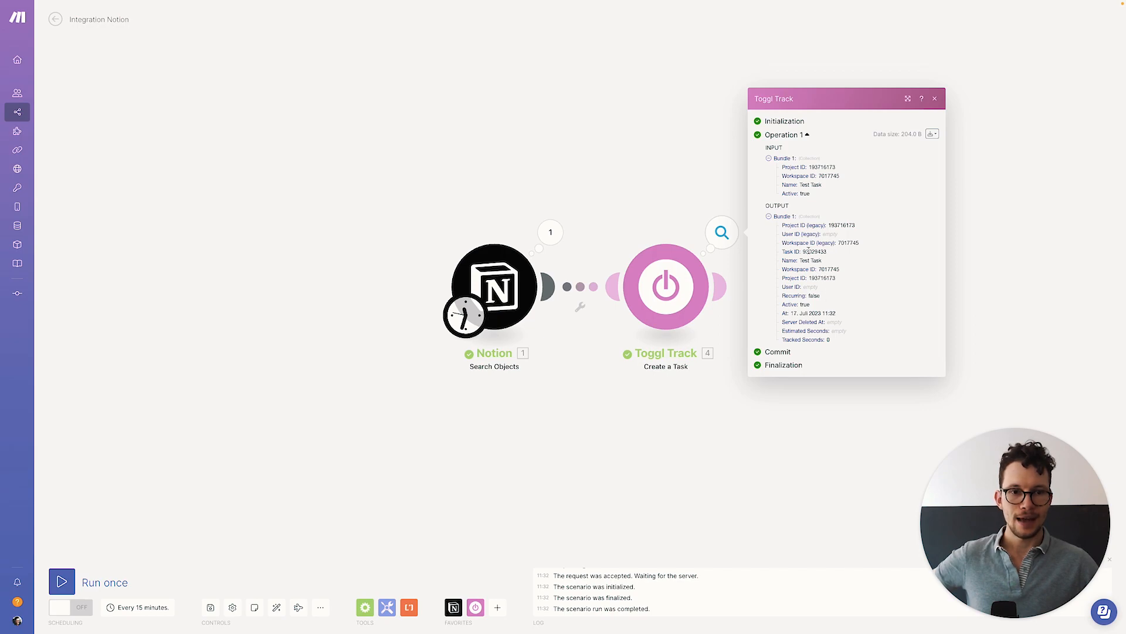
pyautogui.moveTo(804, 251); pyautogui.dragTo(828, 254)
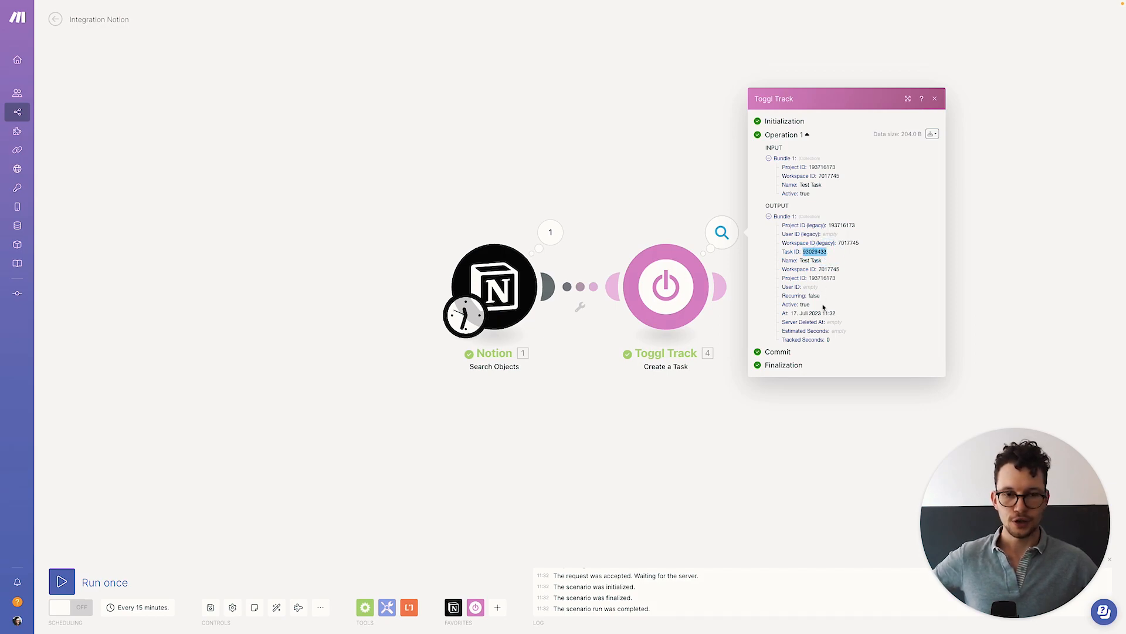
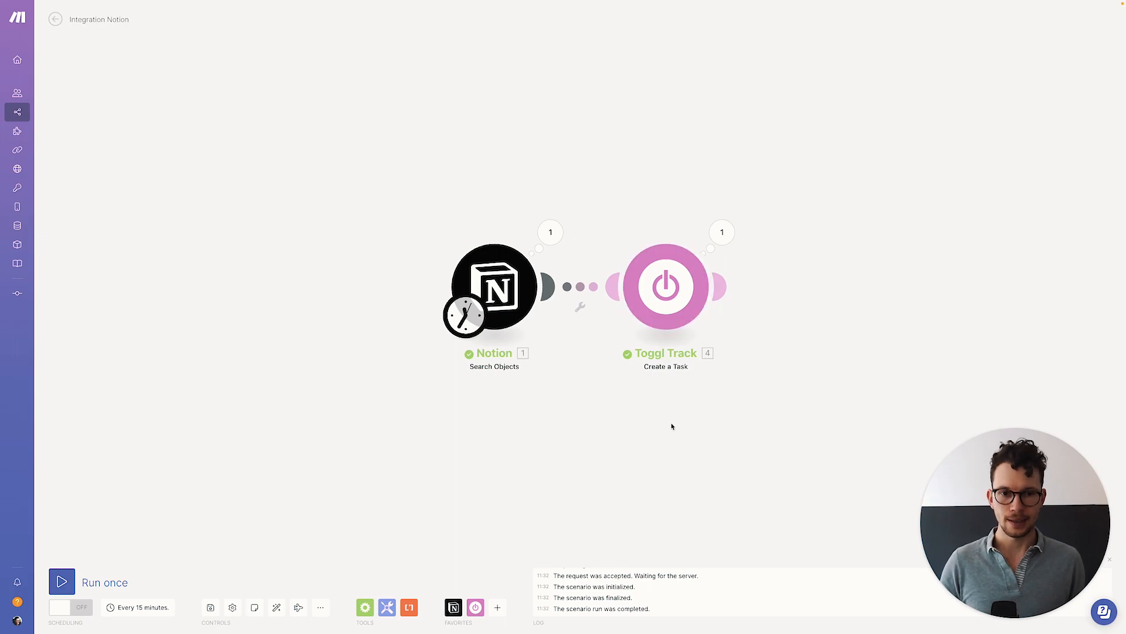
# Step: Add a Notion "Update a Database Item" module after the Toggl Track module and choose the "Tasks for Toggl" database
pyautogui.click(720, 288)
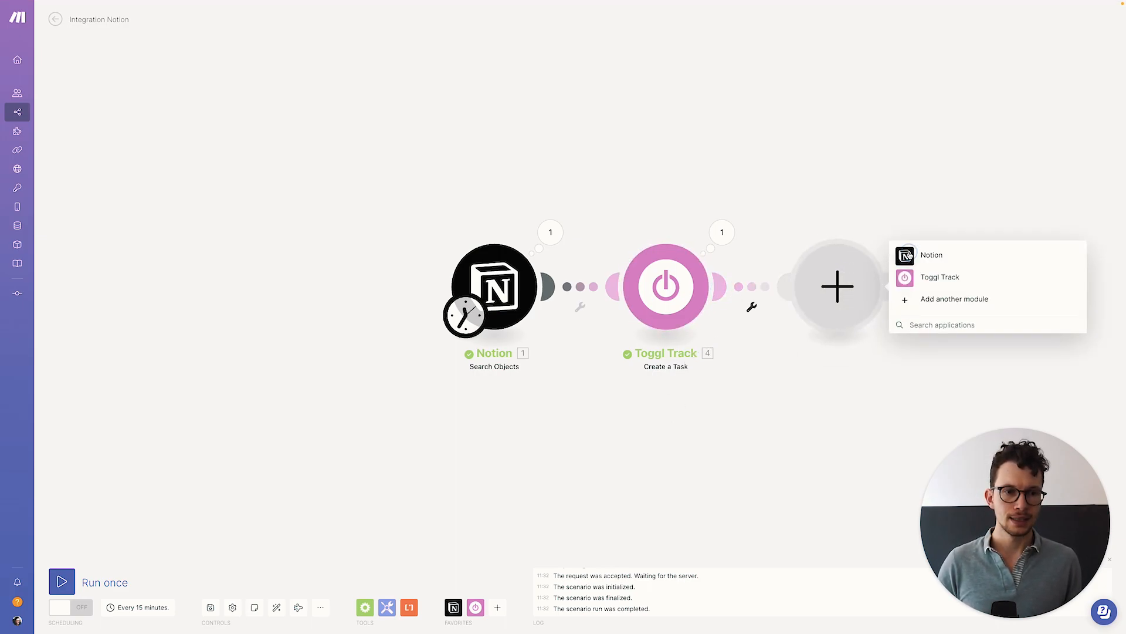
pyautogui.click(908, 255)
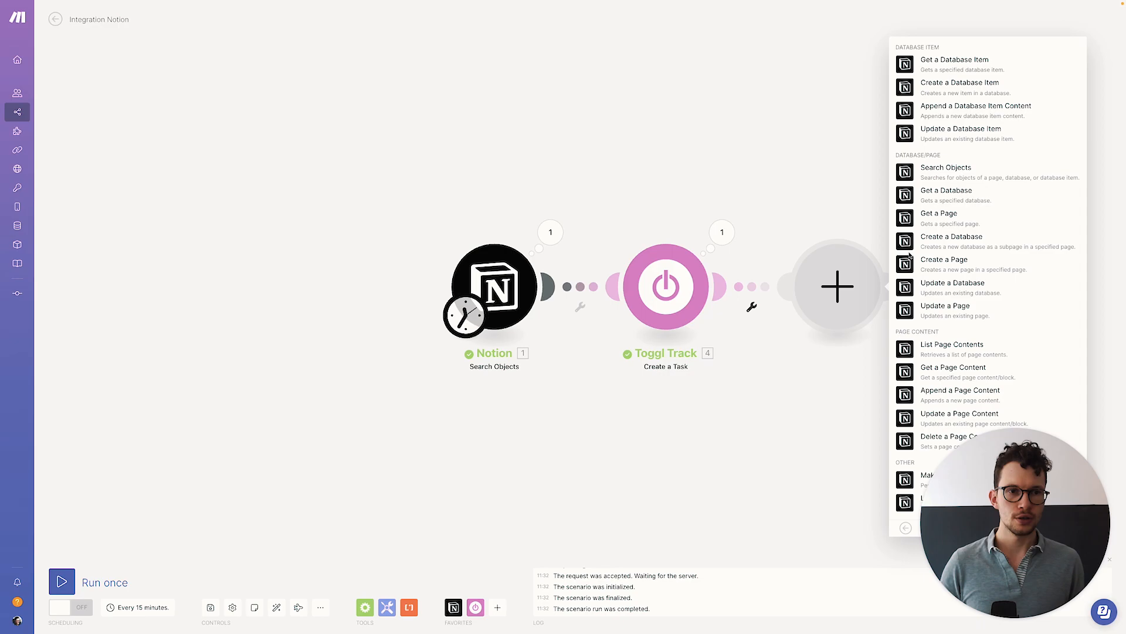
pyautogui.click(907, 134)
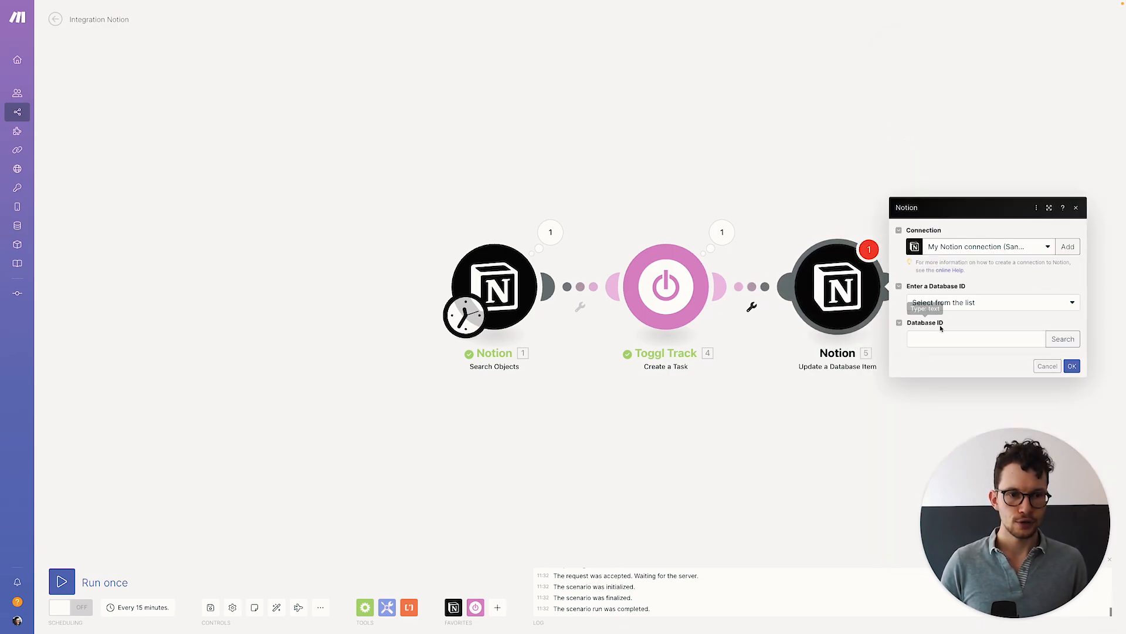
pyautogui.click(1063, 339)
pyautogui.click(927, 343)
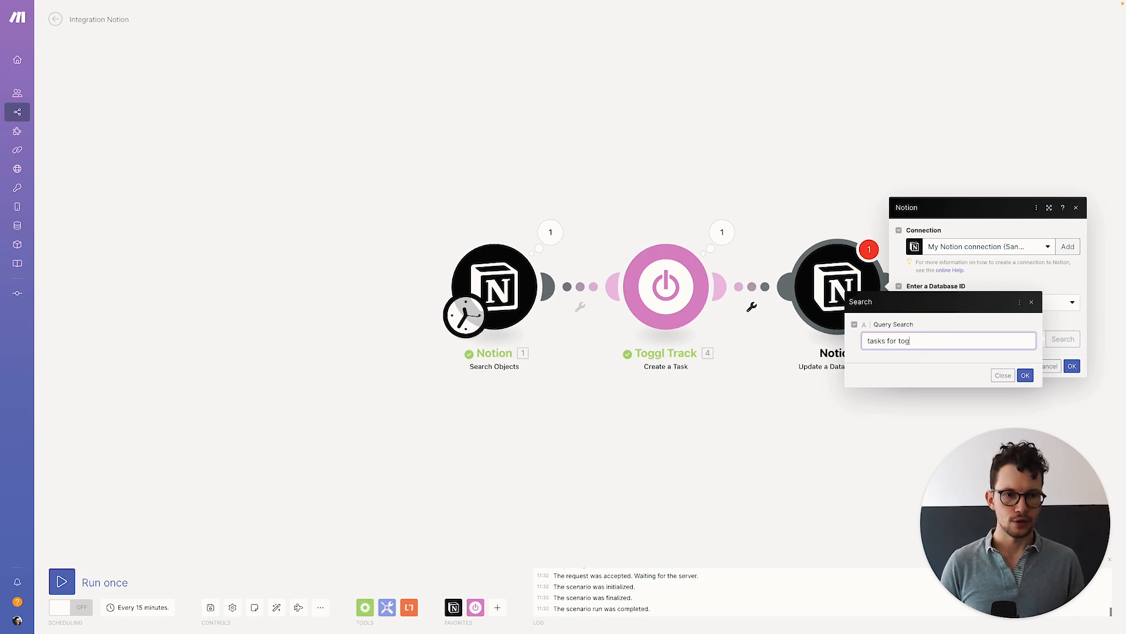
pyautogui.click(1025, 375)
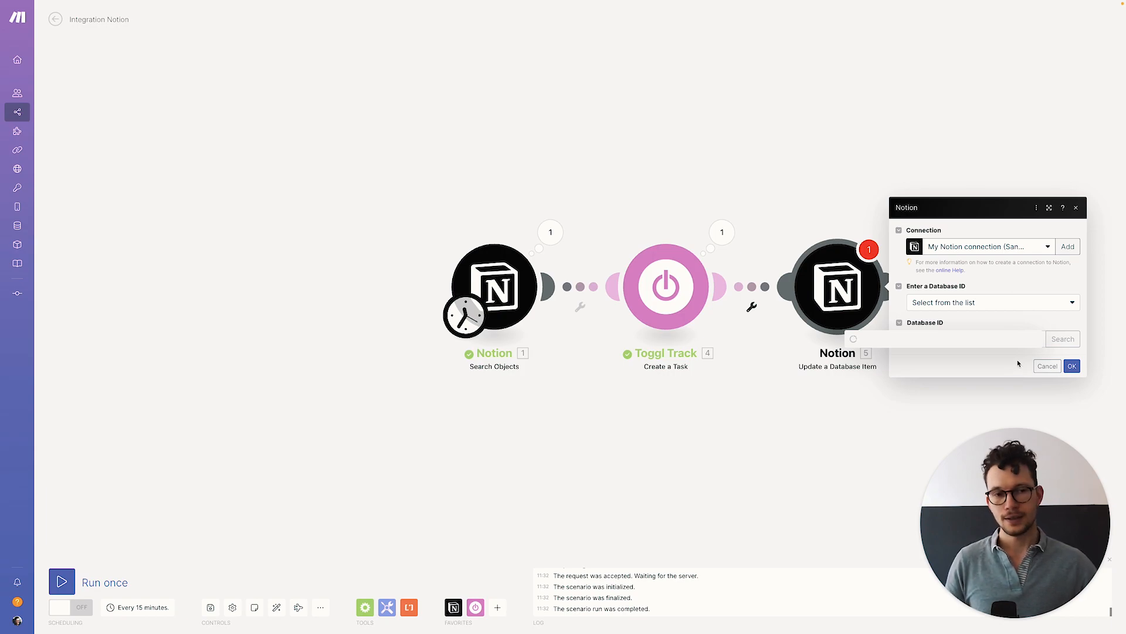
pyautogui.click(877, 290)
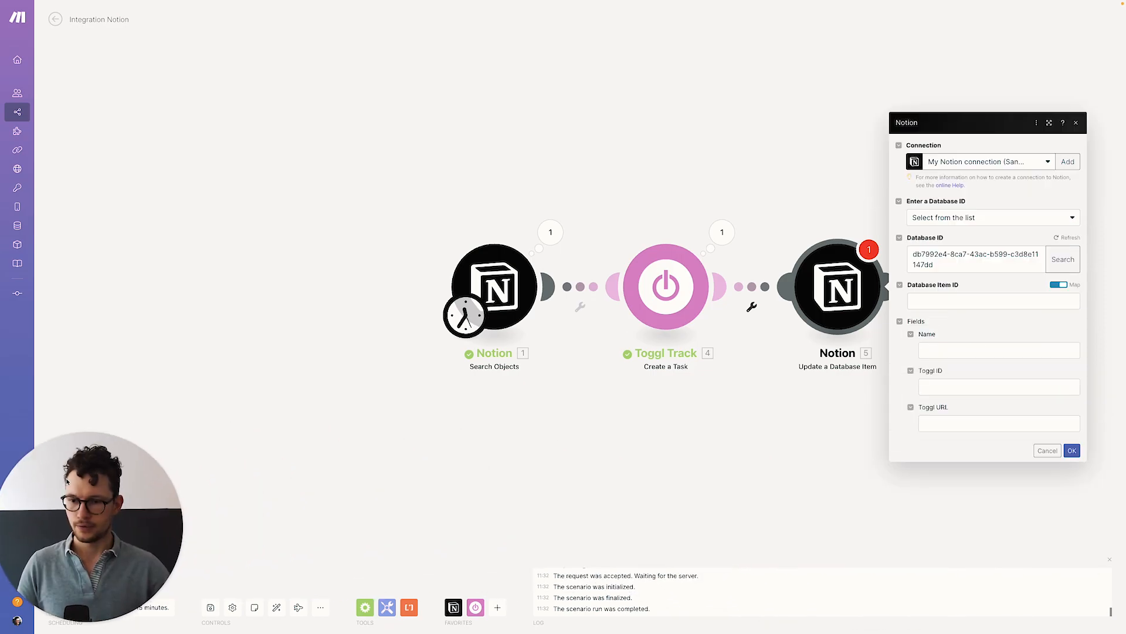
# Step: Map the Database Item ID to the Notion Page ID and the Toggl ID field to the Toggl Track Task ID
pyautogui.click(945, 301)
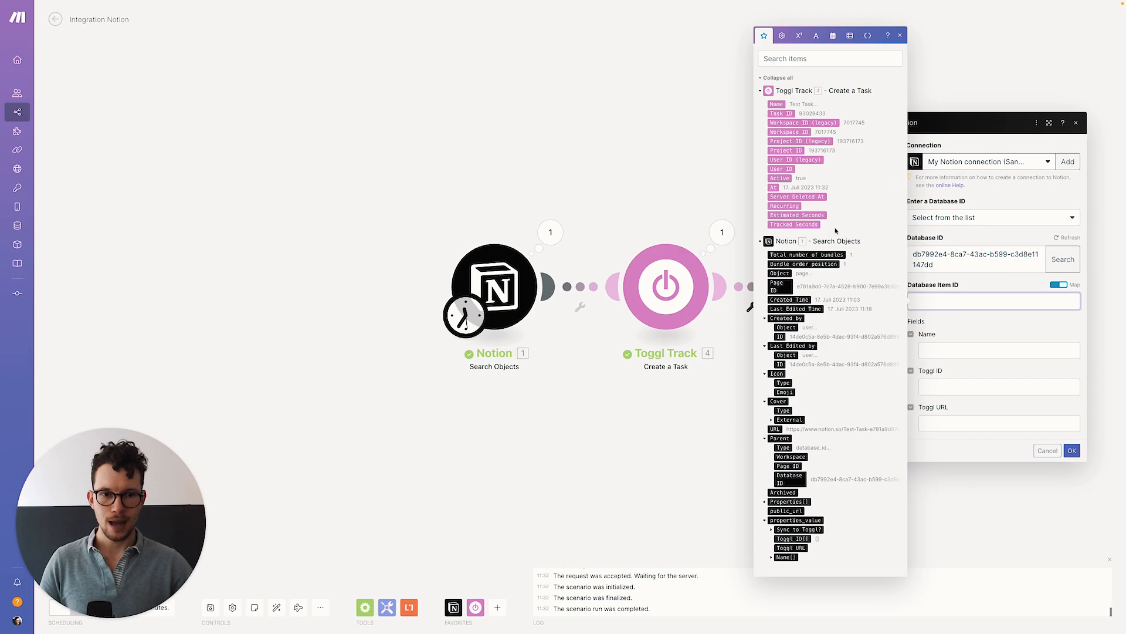
pyautogui.click(784, 287)
pyautogui.click(948, 381)
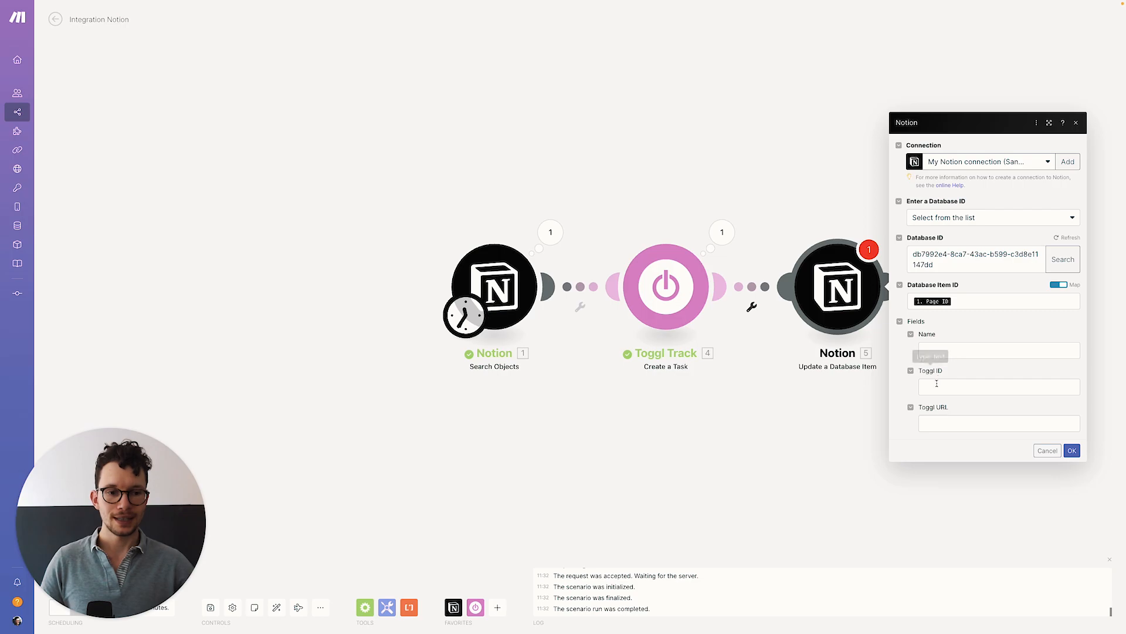
pyautogui.click(936, 384)
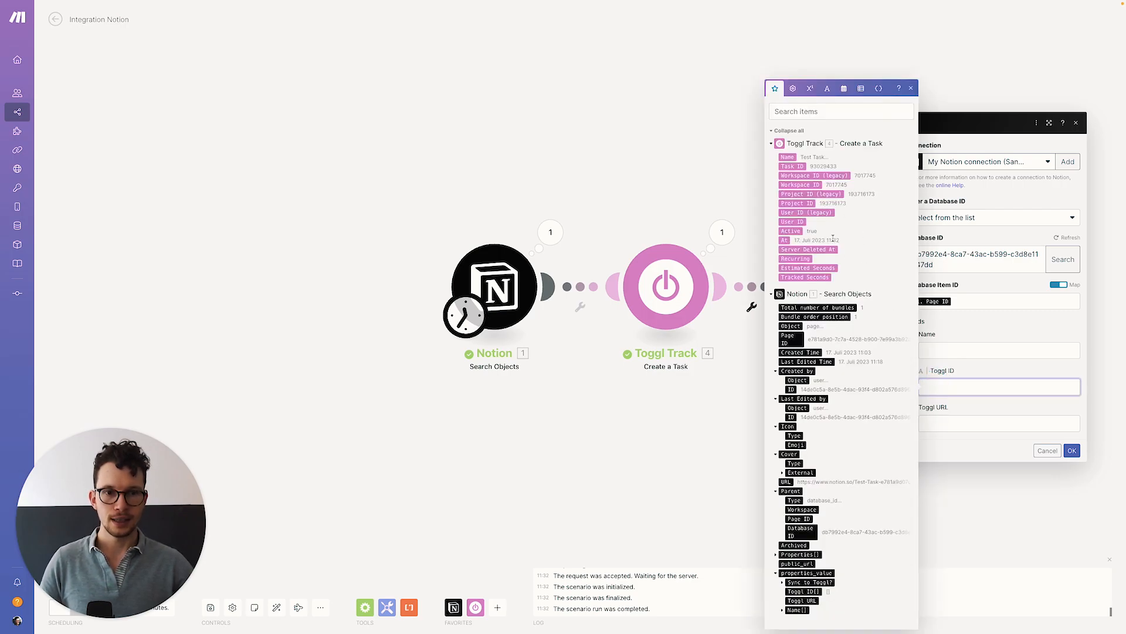
pyautogui.click(792, 166)
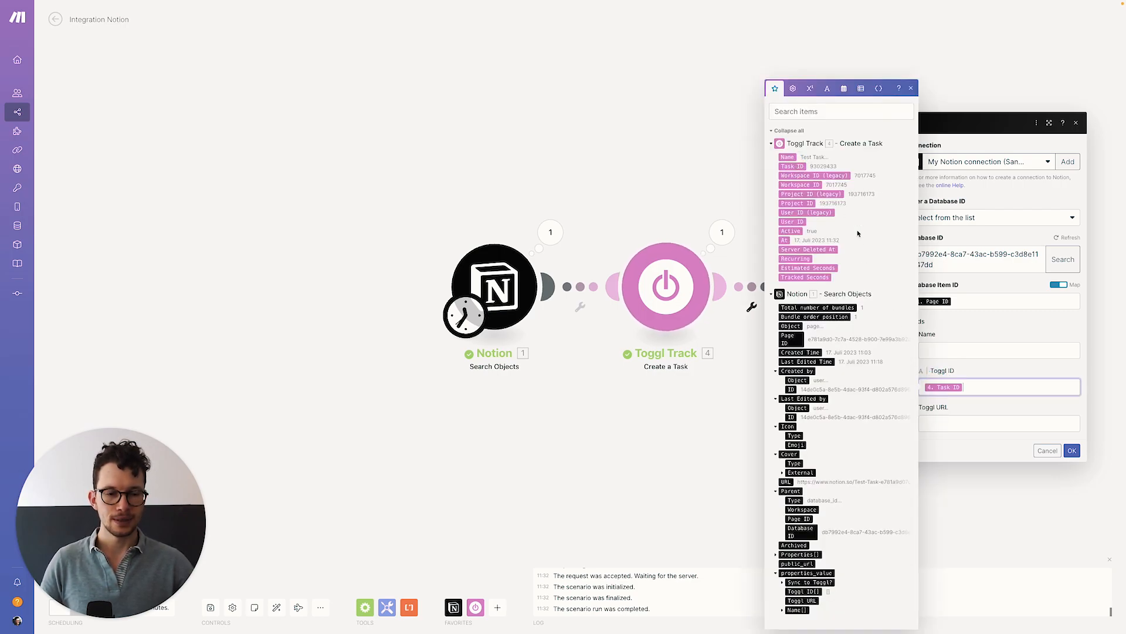
pyautogui.click(938, 426)
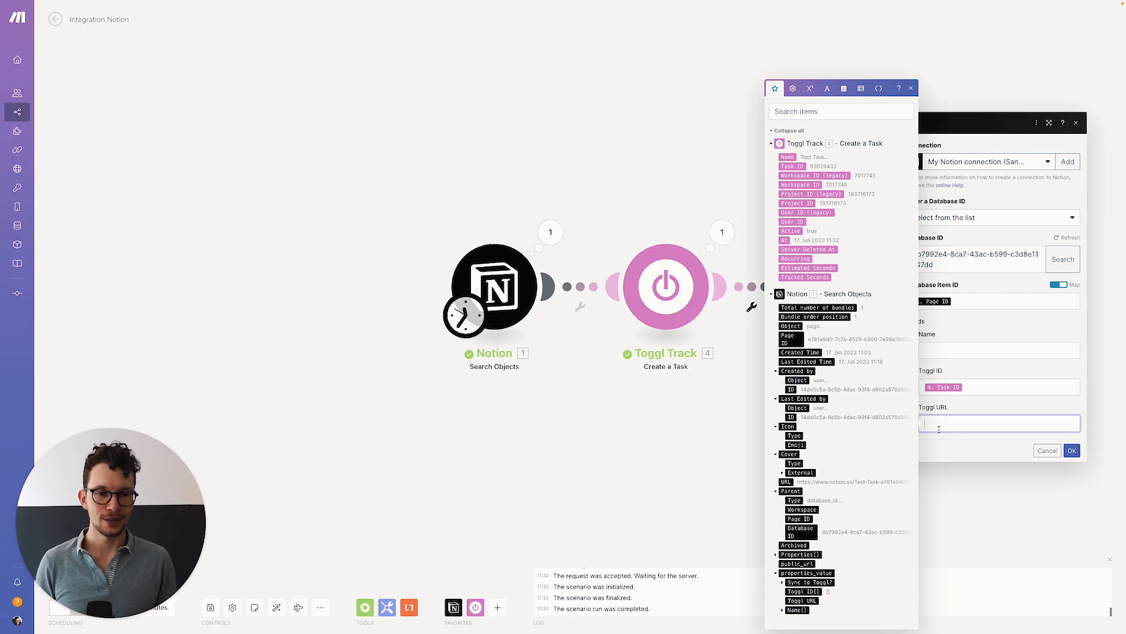
pyautogui.write('https://track.toggl.com/timer/start?wid=WORKSPACE&billable=true&pid=PROJECT&tid=TASK')
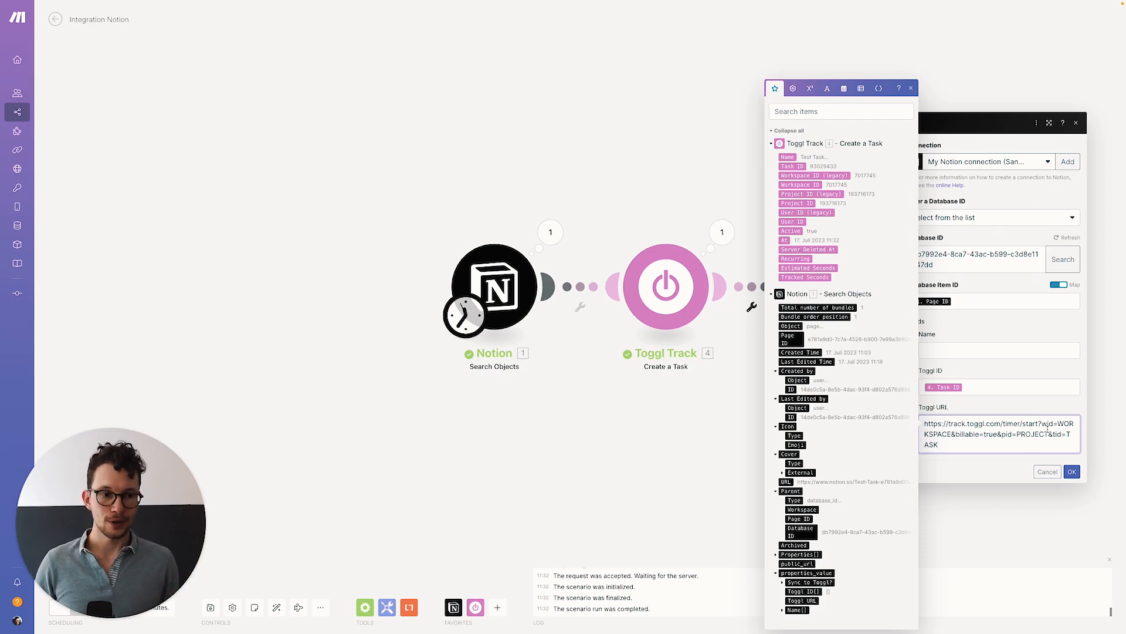
pyautogui.moveTo(1059, 423); pyautogui.dragTo(956, 438)
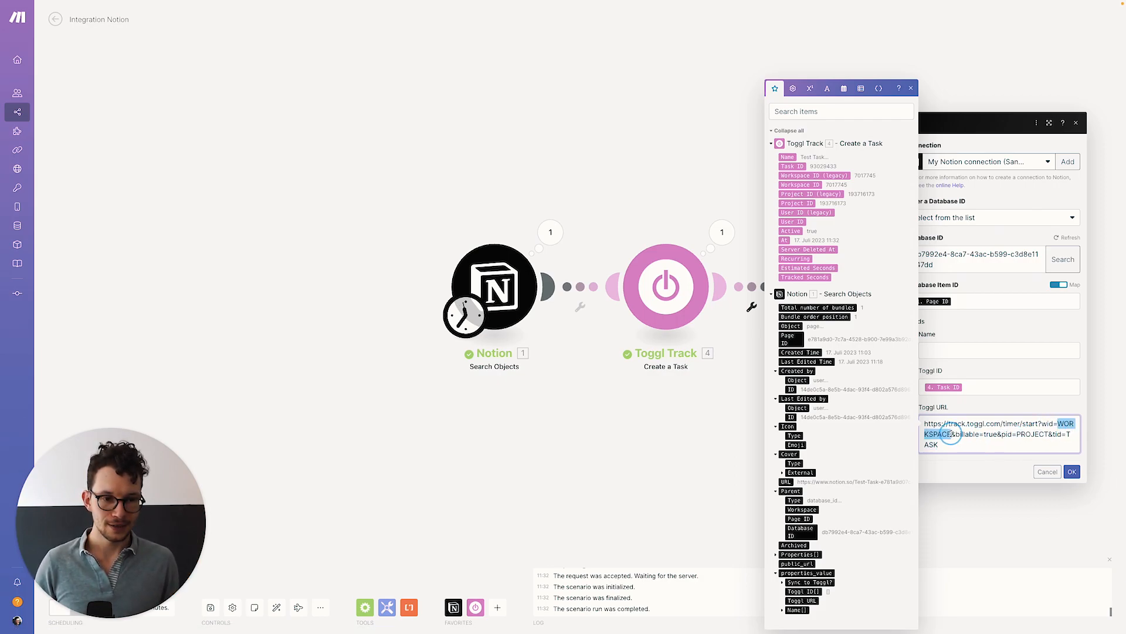
pyautogui.press('BackSpace')
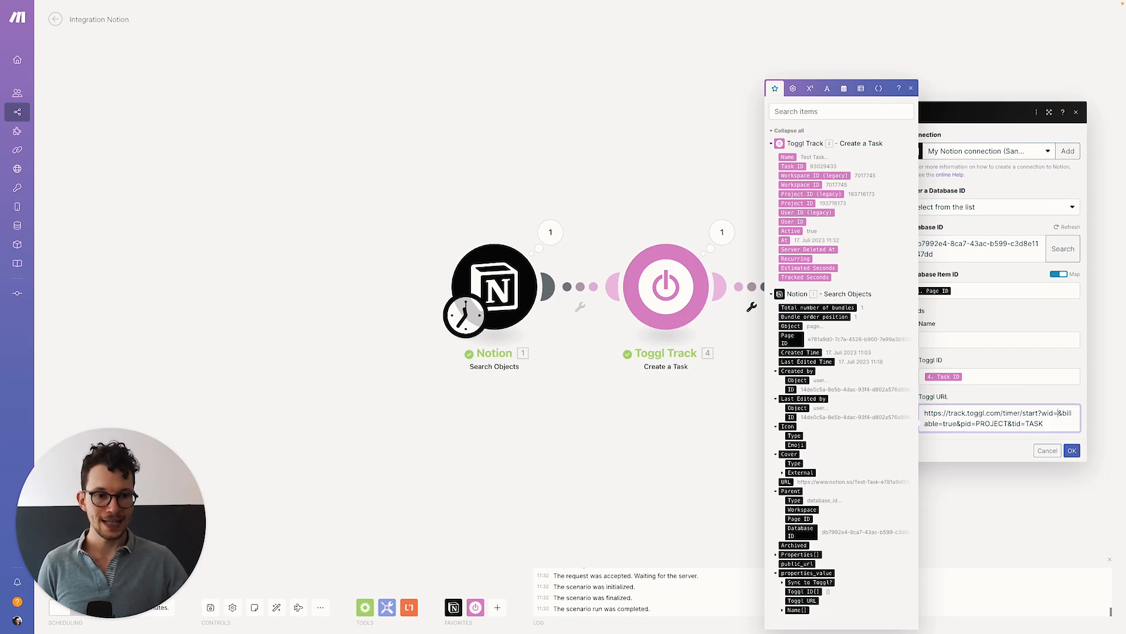
pyautogui.click(800, 184)
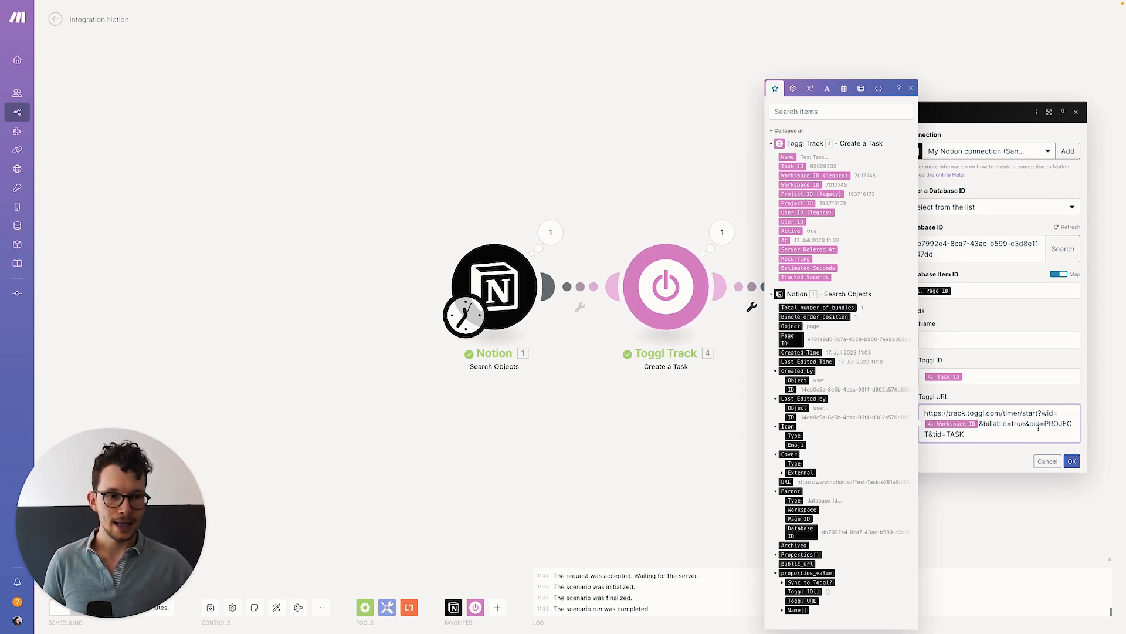
# Step: Replace PROJECT and TASK in the Toggl URL with the Project ID and Task ID variables and save the module
pyautogui.moveTo(1045, 424); pyautogui.dragTo(928, 434)
pyautogui.press('BackSpace')
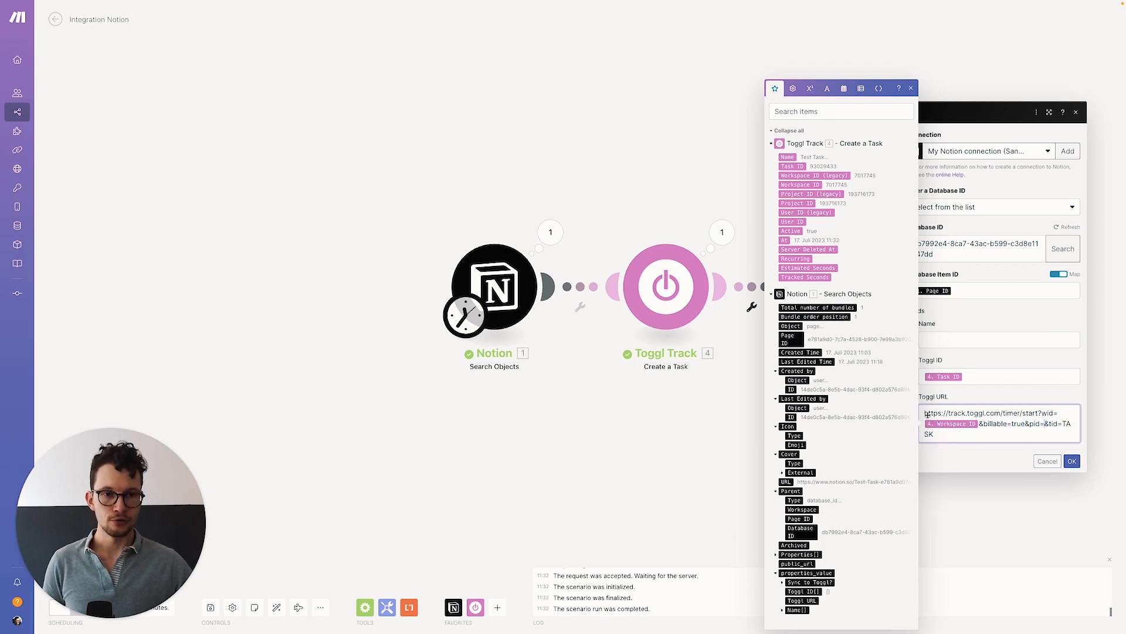
pyautogui.click(804, 203)
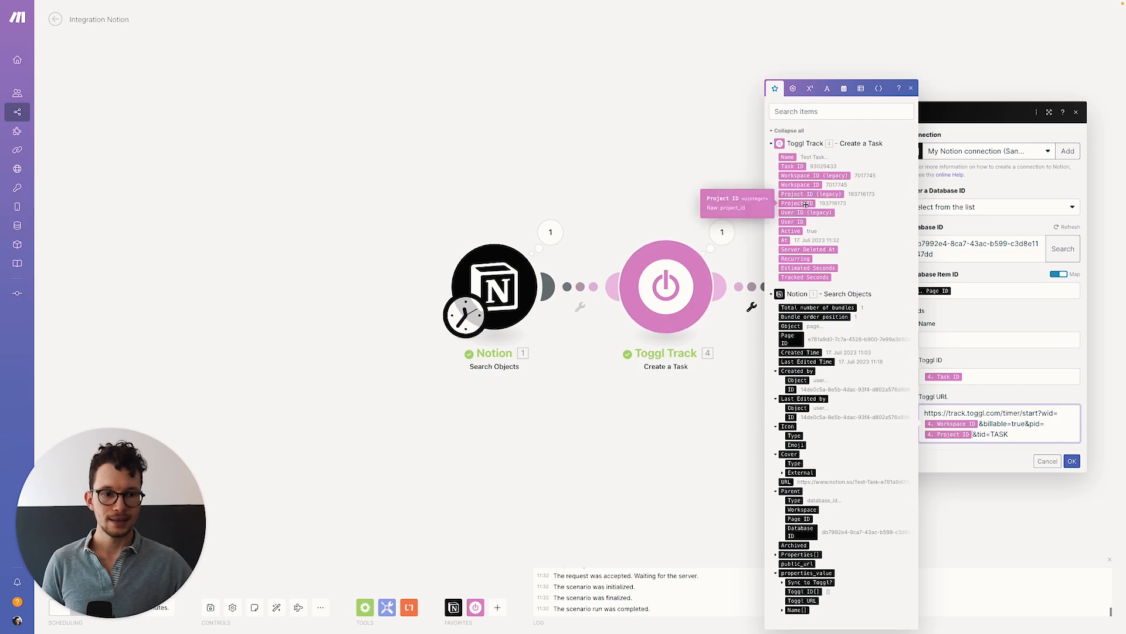
pyautogui.moveTo(1018, 433); pyautogui.dragTo(992, 433)
pyautogui.press('BackSpace')
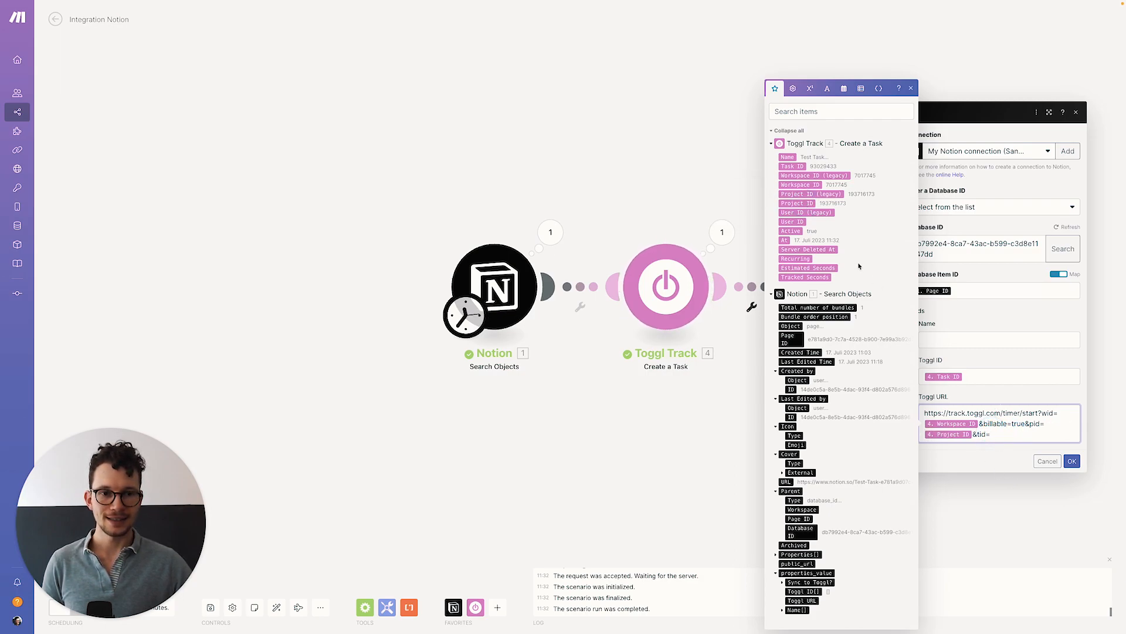
pyautogui.click(792, 166)
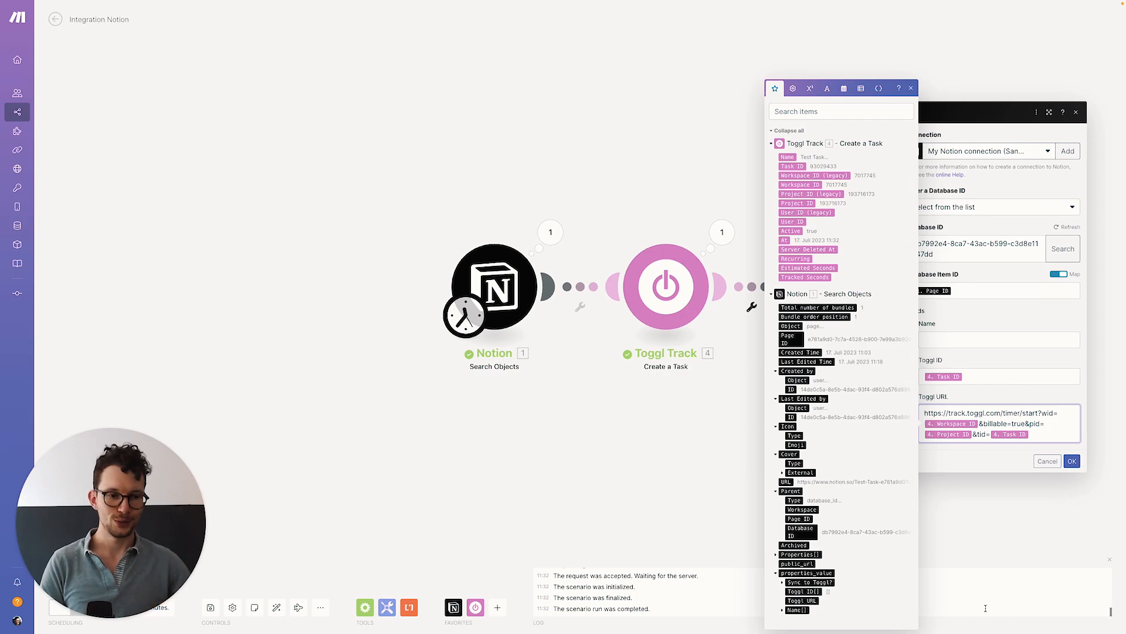
pyautogui.click(1075, 461)
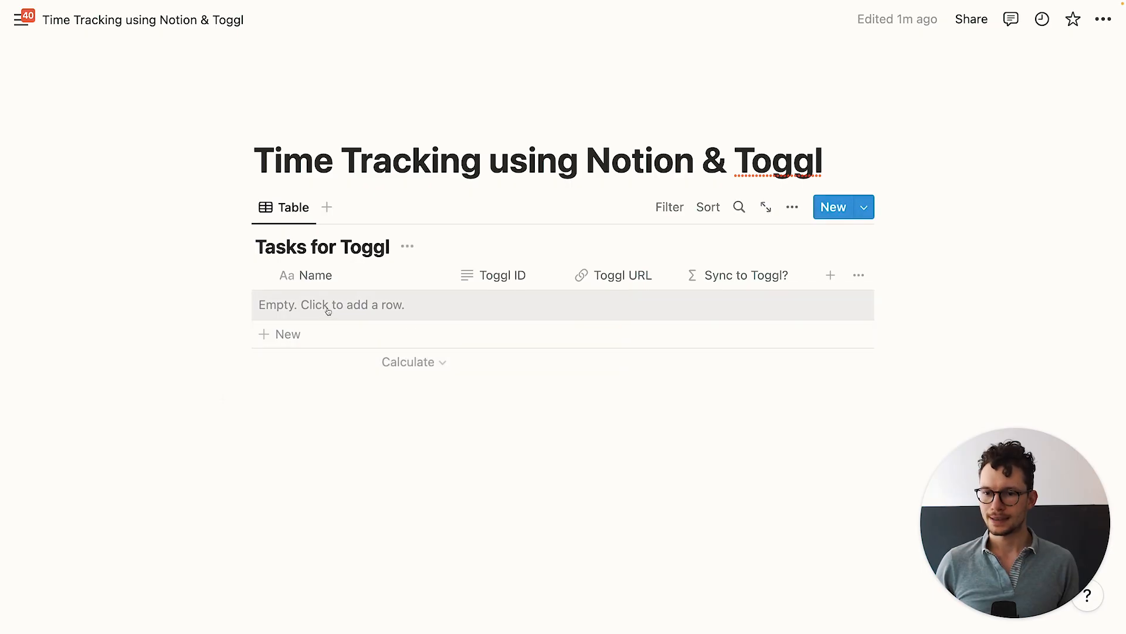
# Step: Switch to Notion and add a row named "Another Task" to the "Tasks for Toggl" database
pyautogui.click(327, 306)
pyautogui.write('Another Task')
pyautogui.press('Return')
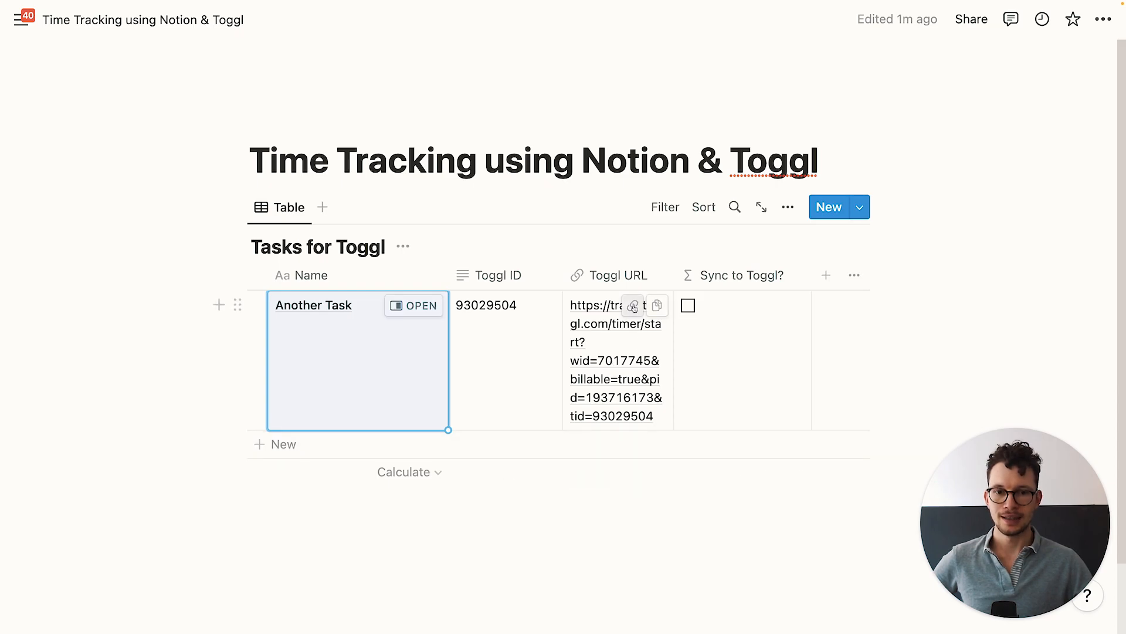
# Step: Open the Toggl URL of "Another Task" to start its timer in Toggl Track, and stop the timer
pyautogui.click(633, 307)
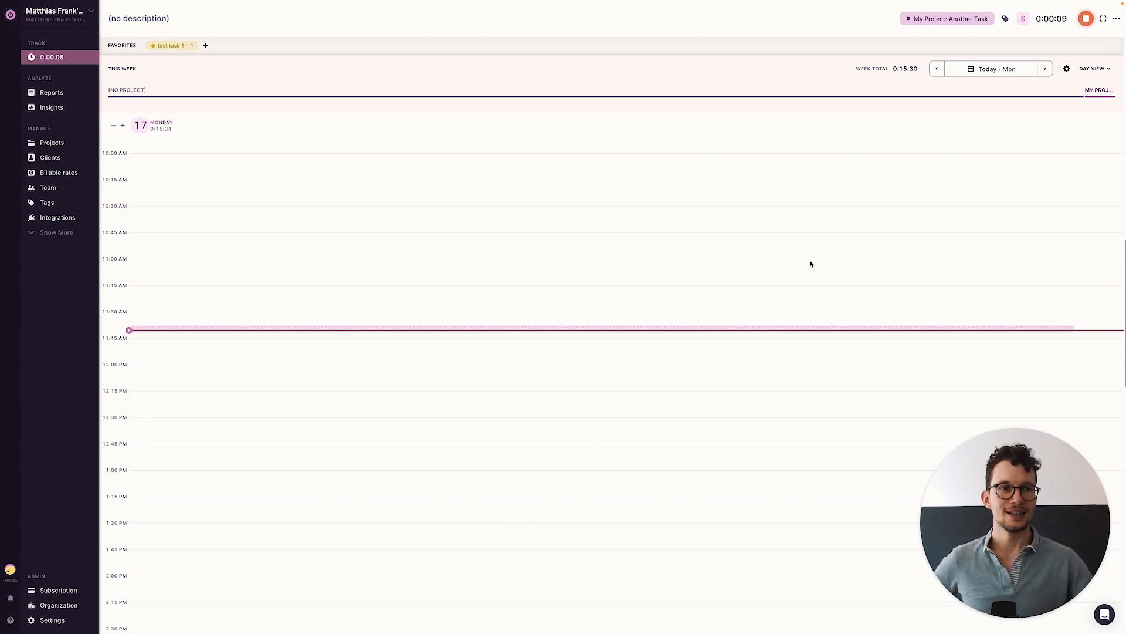
pyautogui.click(1085, 18)
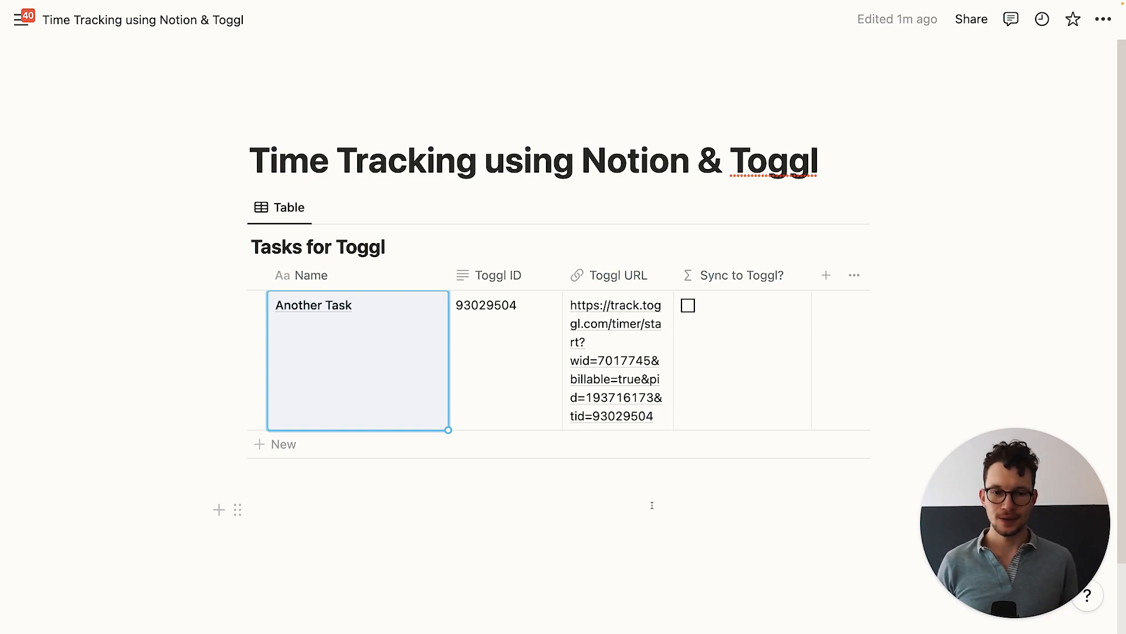
# Step: In Notion, add a checkbox property named "Done?" to the "Tasks for Toggl" database and tick it for "Another Task"
pyautogui.click(825, 276)
pyautogui.write('che')
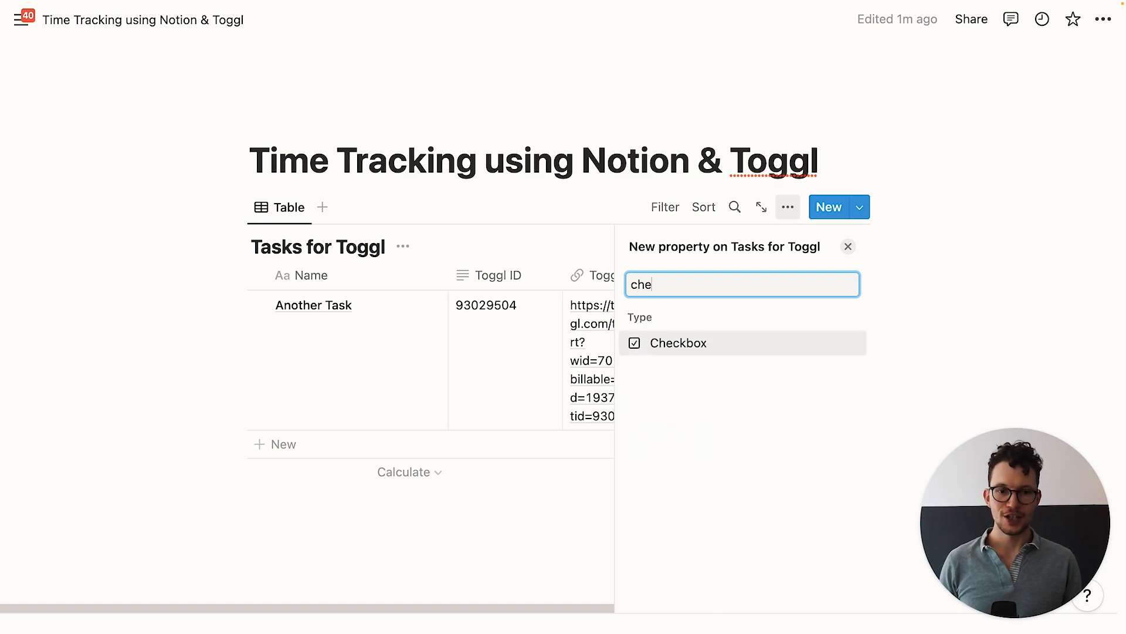
pyautogui.click(753, 342)
pyautogui.write('Done?')
pyautogui.press('Return')
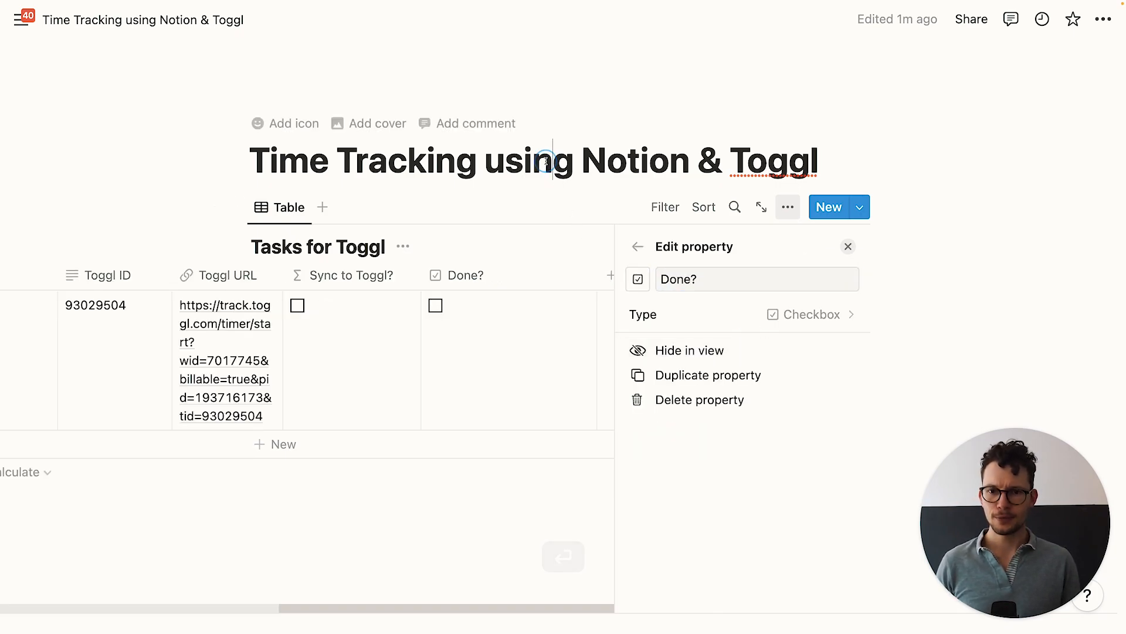
pyautogui.click(435, 305)
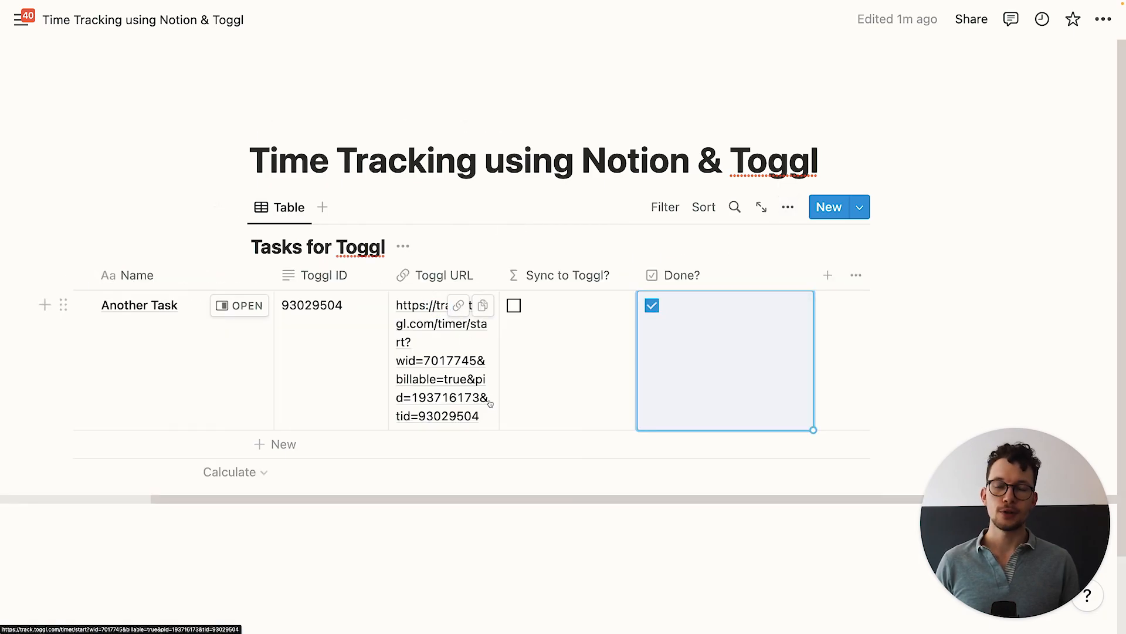
pyautogui.hscroll(-5, 493, 408)
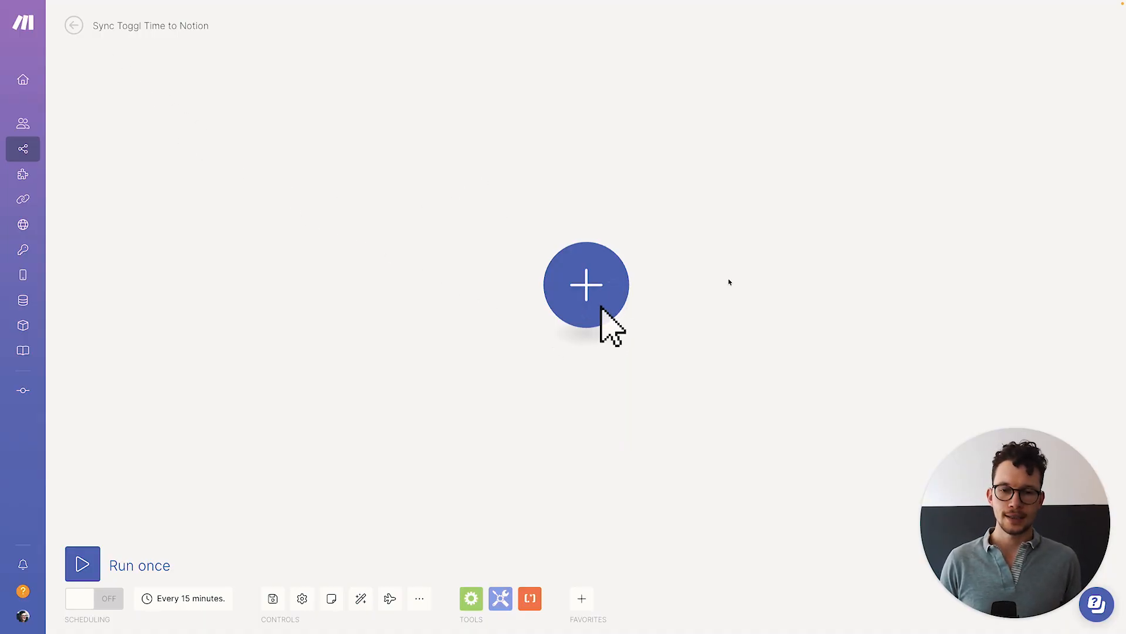
# Step: Switch to the "Sync Toggl Time to Notion" scenario in Make and add a Notion Search Objects module as its first module
pyautogui.click(569, 283)
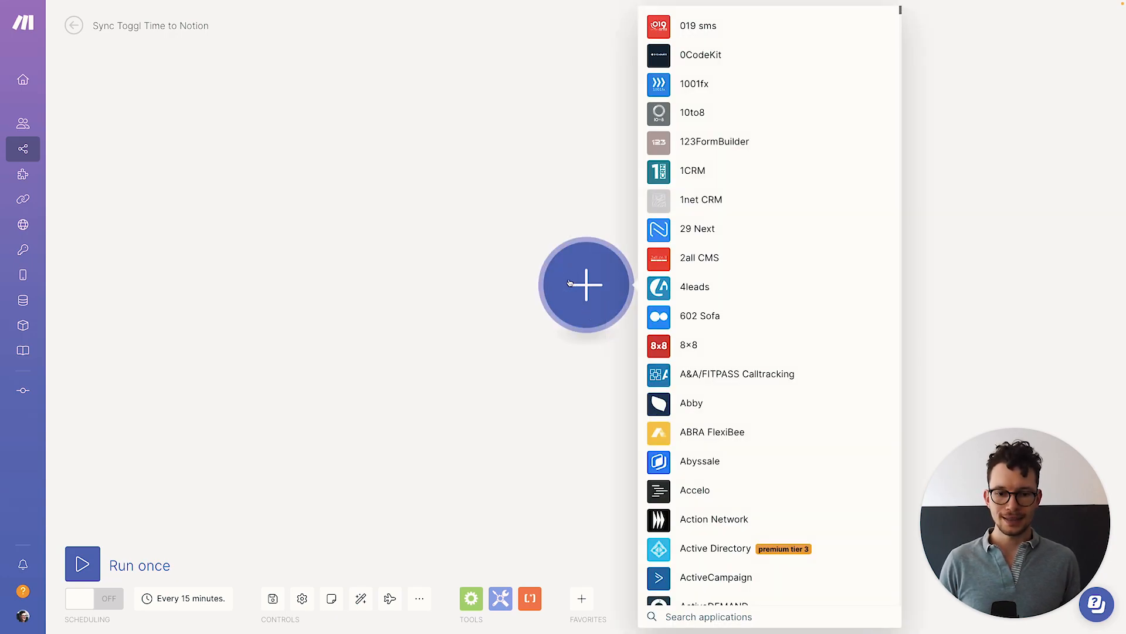
pyautogui.write('notion')
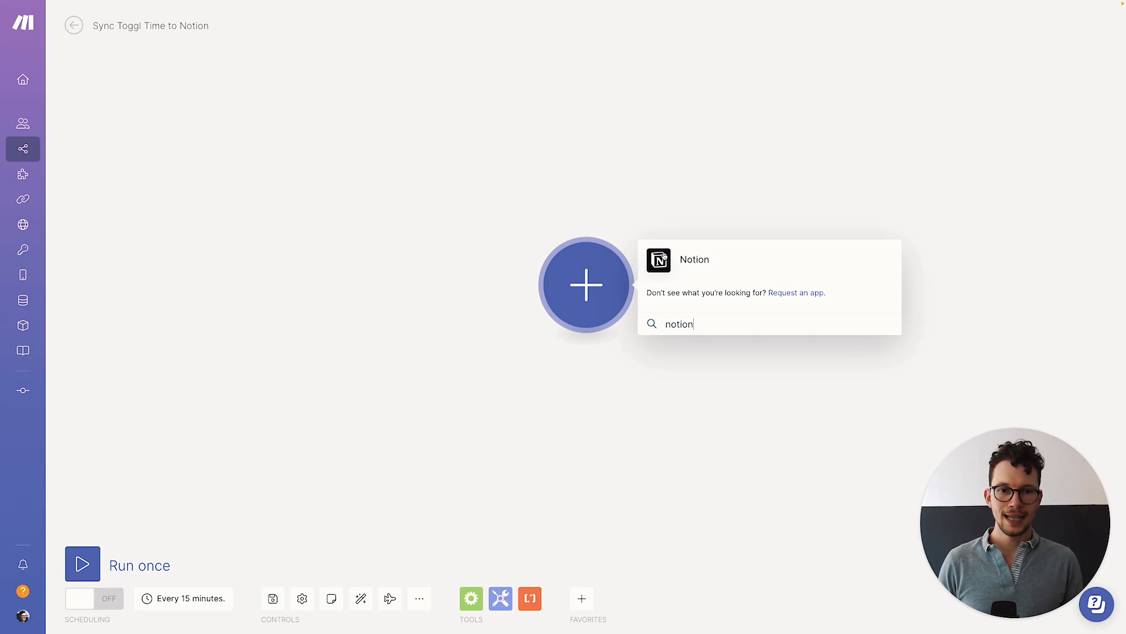
pyautogui.click(660, 257)
pyautogui.click(676, 245)
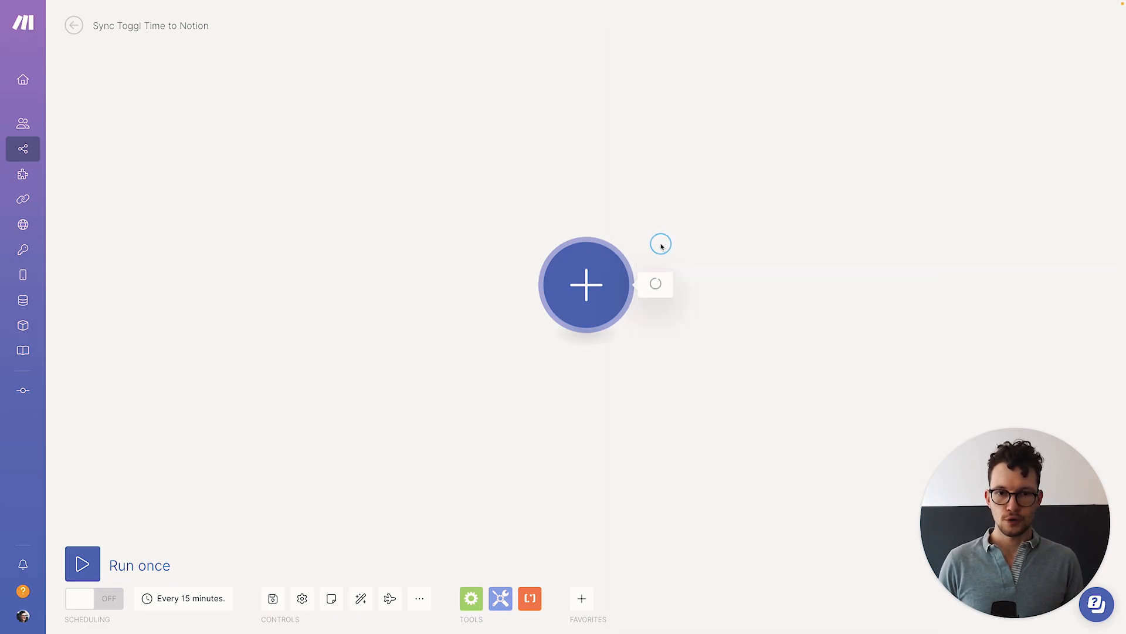
# Step: Set the module's connection to "My Notion connection (Sandbox)" and choose the "Tasks for Toggl" database through a "tasks for toggl" search
pyautogui.click(780, 202)
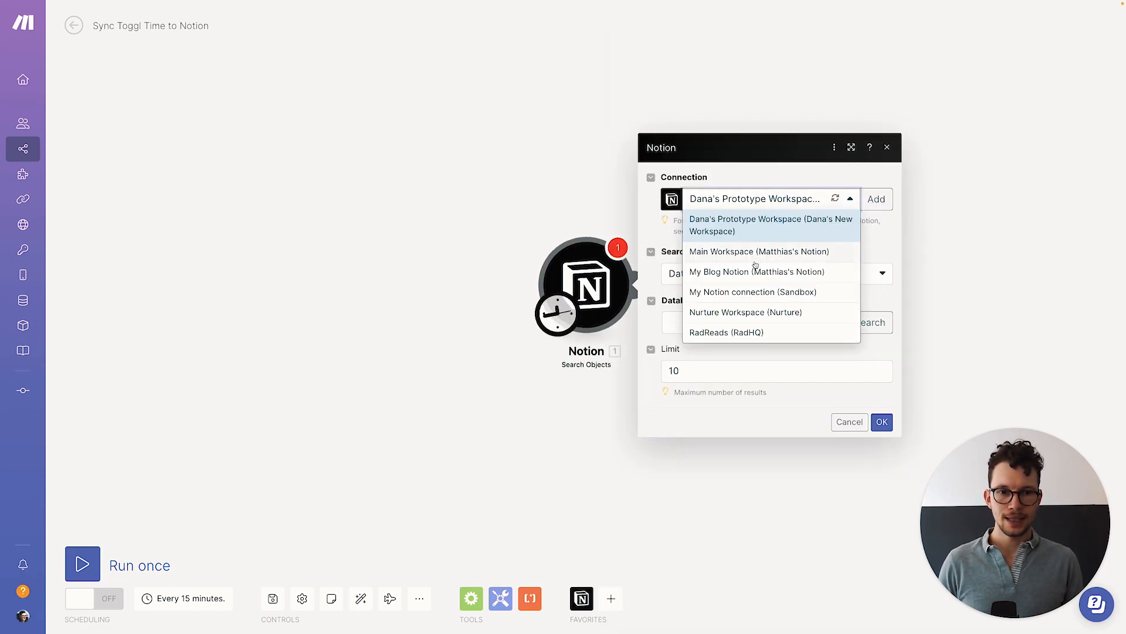
pyautogui.click(750, 293)
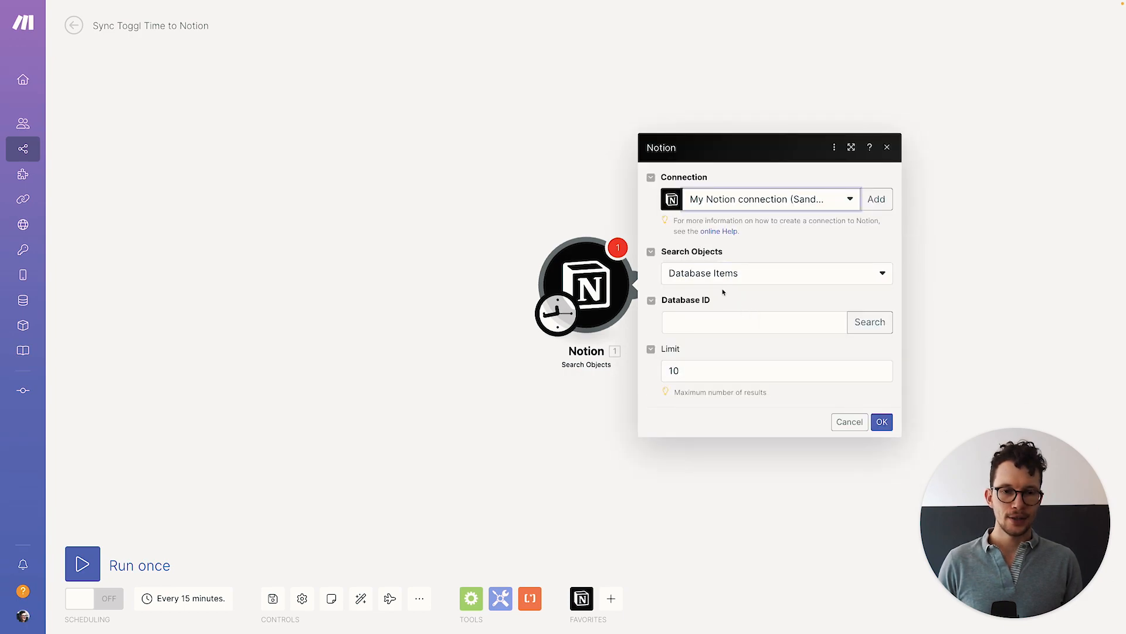
pyautogui.click(871, 322)
pyautogui.click(772, 322)
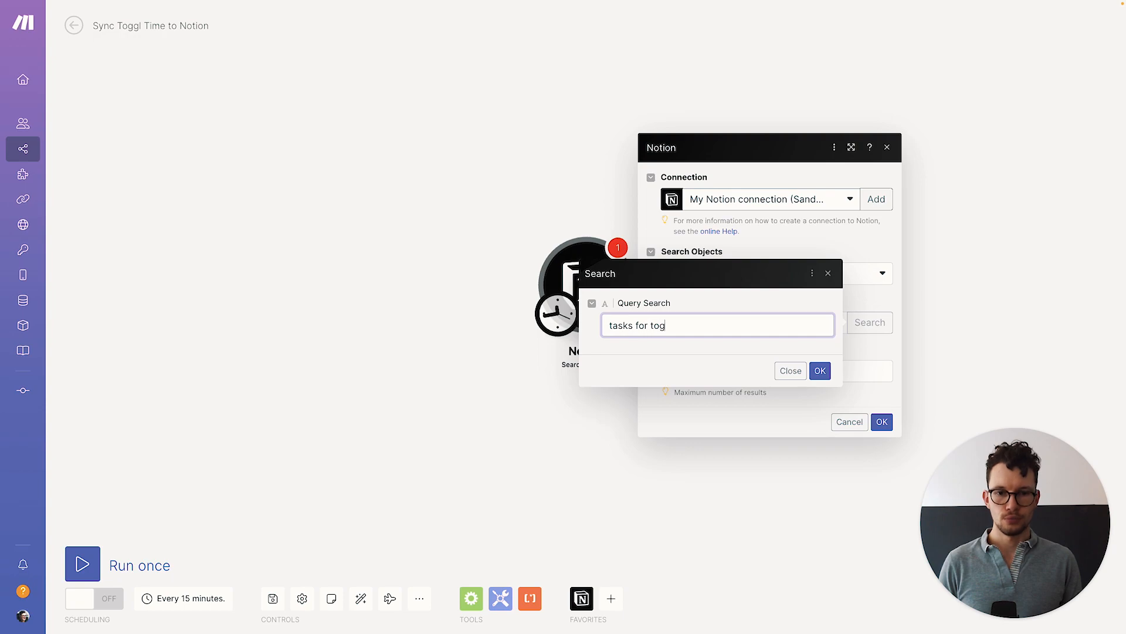
pyautogui.write('tasks for toggl')
pyautogui.click(820, 370)
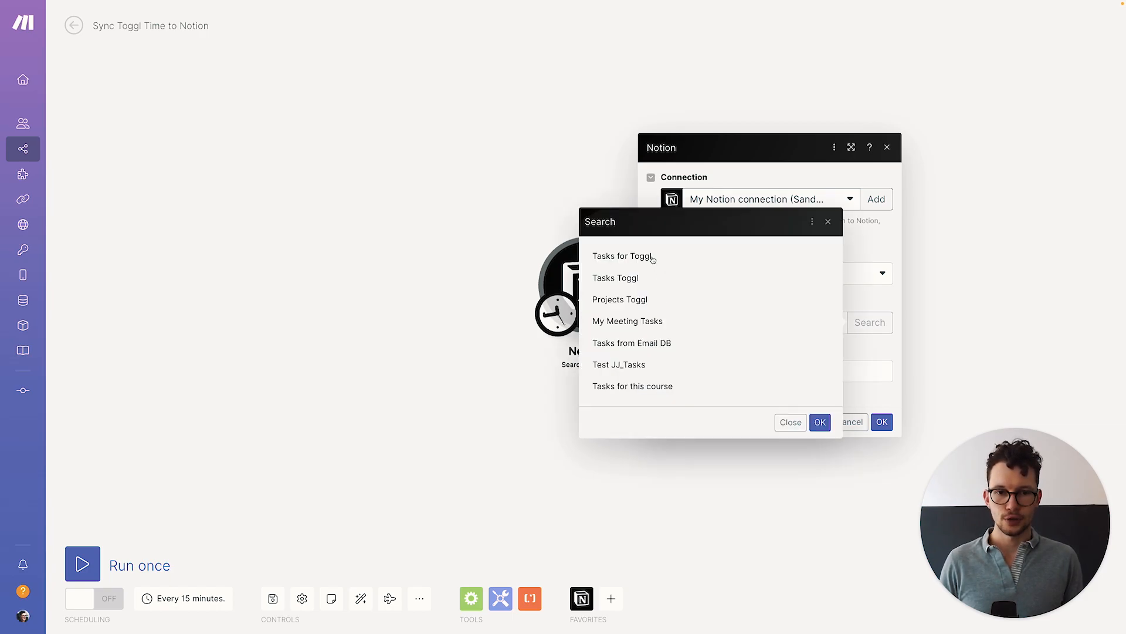
pyautogui.click(623, 256)
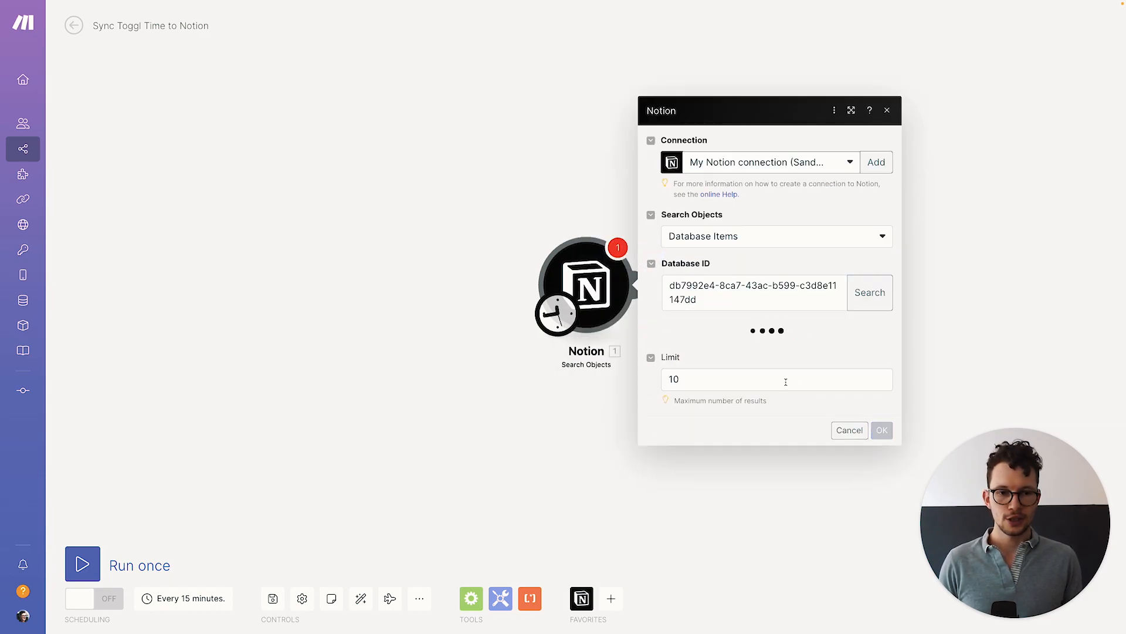
# Step: Filter the search for completed tasks with the Checkbox "Equals" condition on "Done? (Checkbox)", and save the module
pyautogui.click(759, 310)
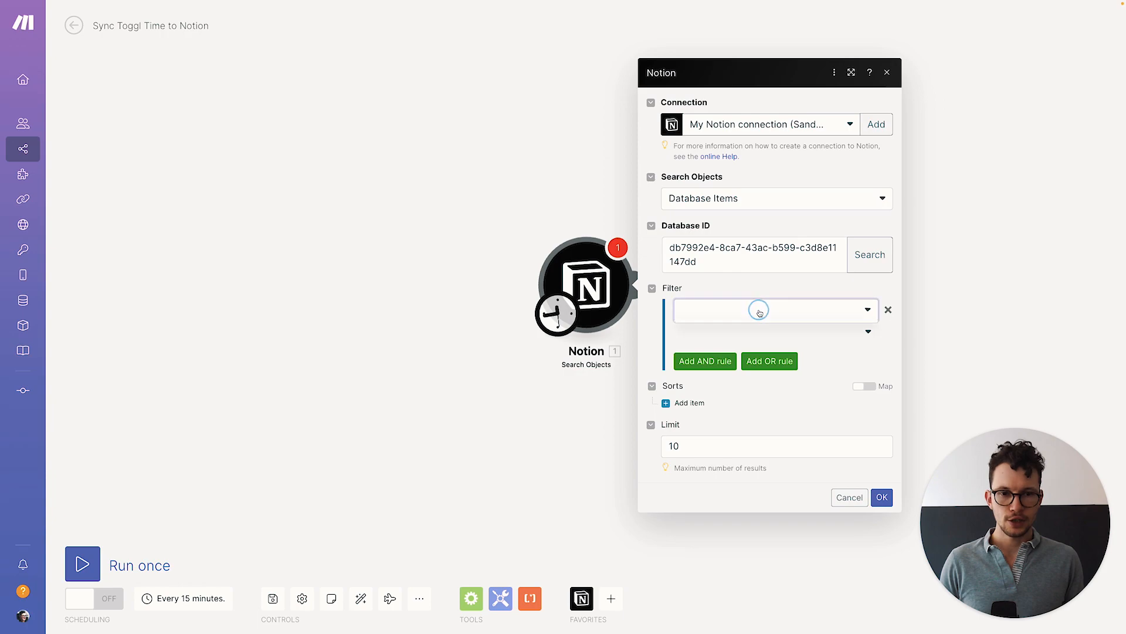
pyautogui.click(721, 390)
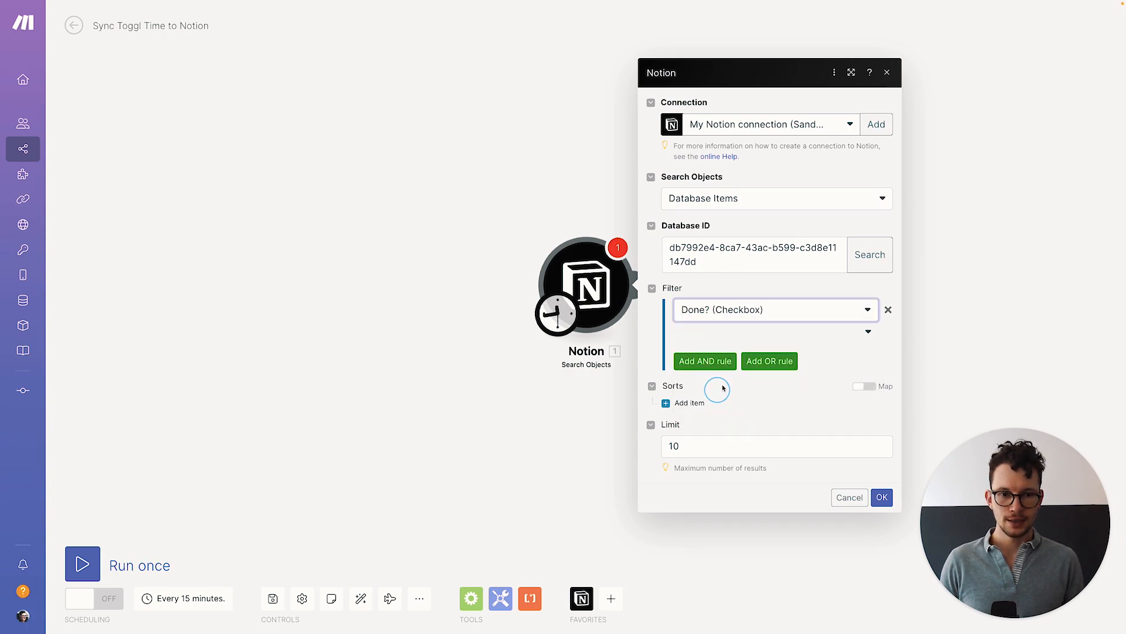
pyautogui.click(742, 337)
pyautogui.scroll(-7, 733, 426)
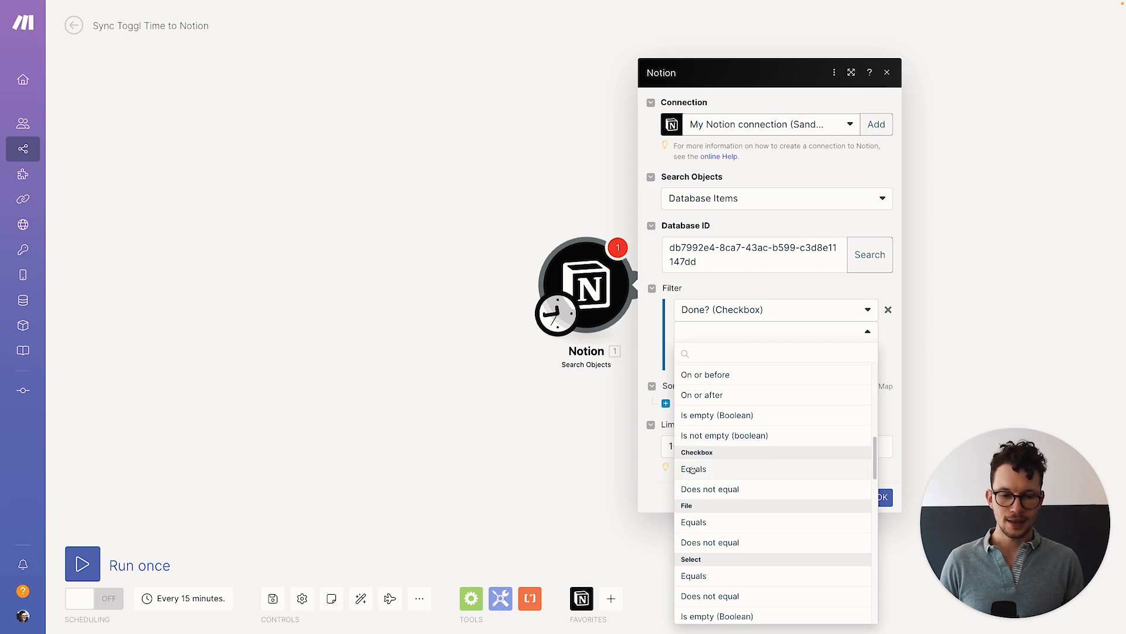
pyautogui.click(693, 469)
pyautogui.click(896, 413)
pyautogui.click(882, 508)
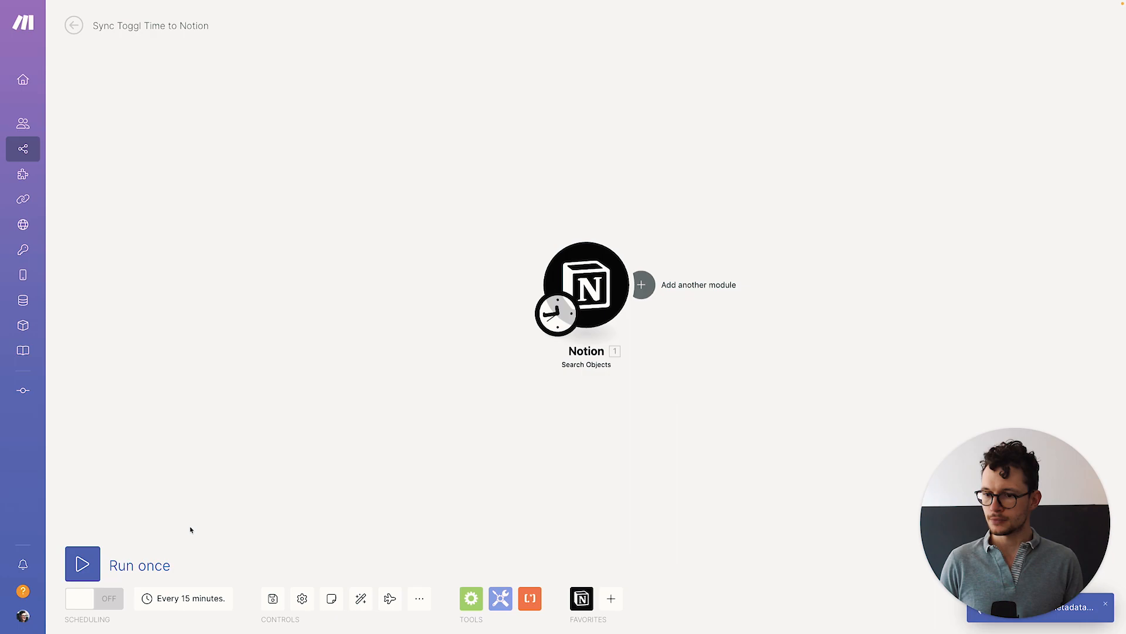
# Step: Run the scenario once and examine the Notion module's output bundle, including the property values and the task's name
pyautogui.click(82, 564)
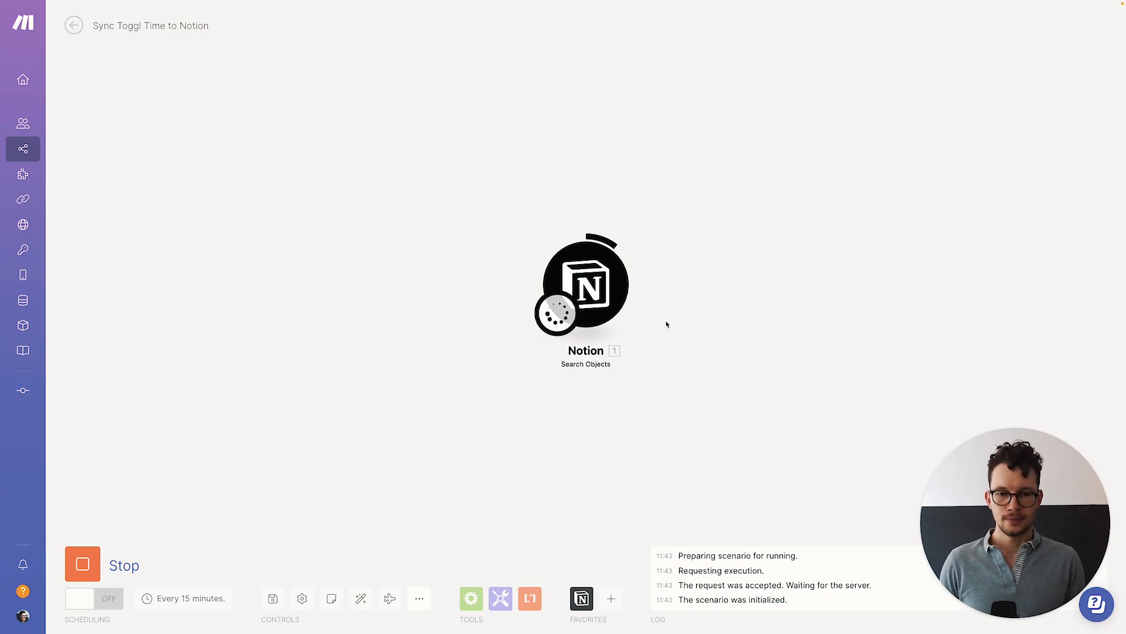
pyautogui.click(642, 230)
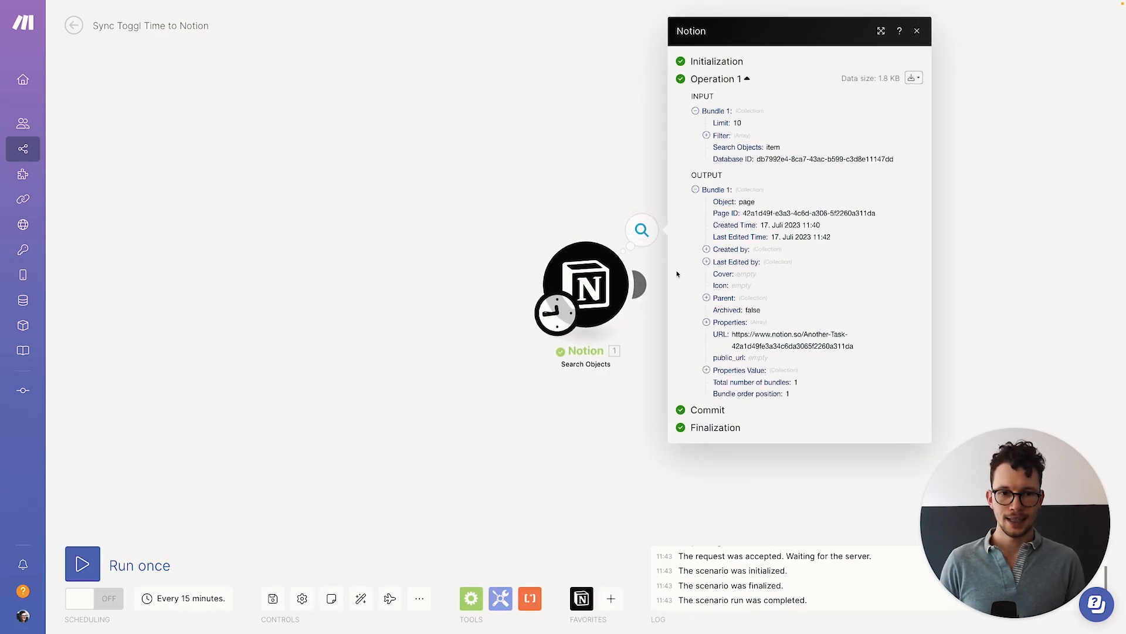
pyautogui.click(706, 370)
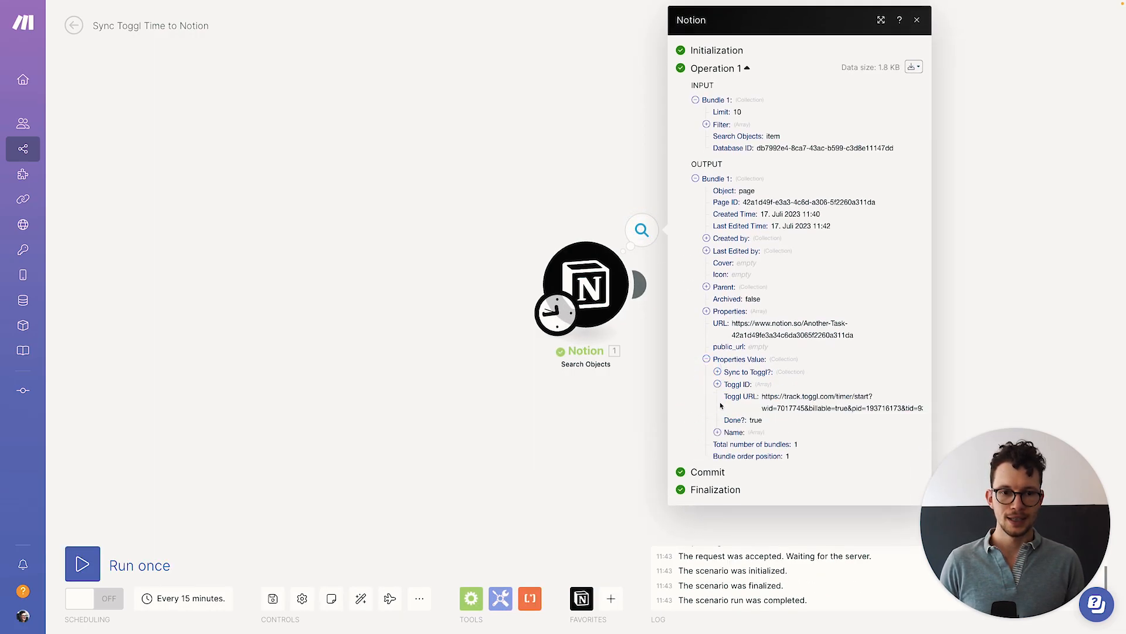
pyautogui.click(717, 433)
pyautogui.click(728, 445)
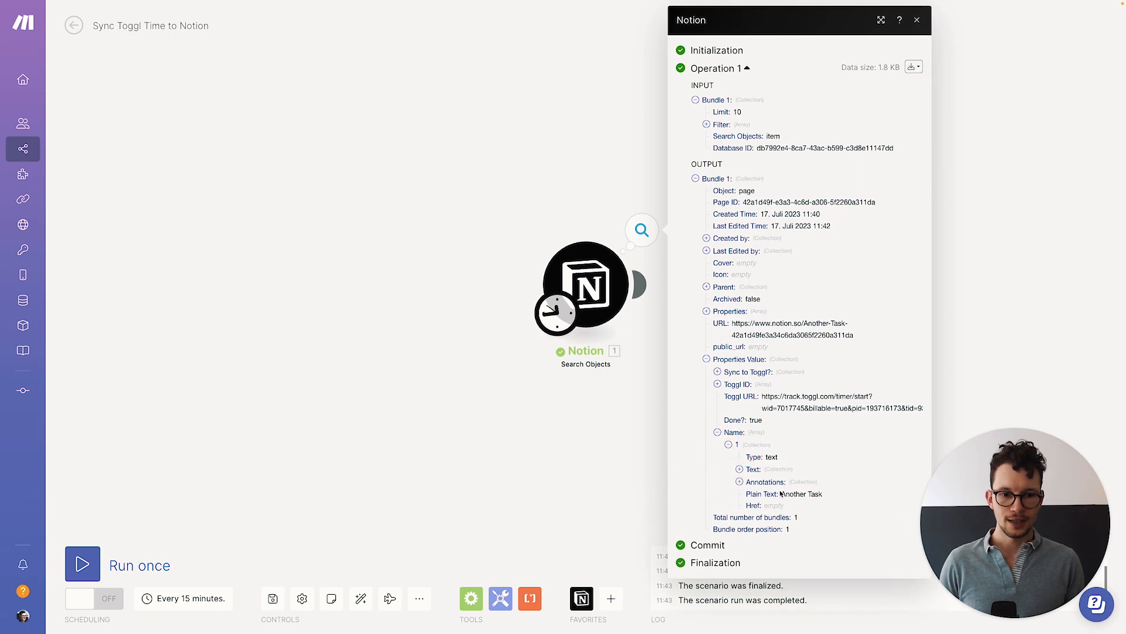
pyautogui.click(646, 444)
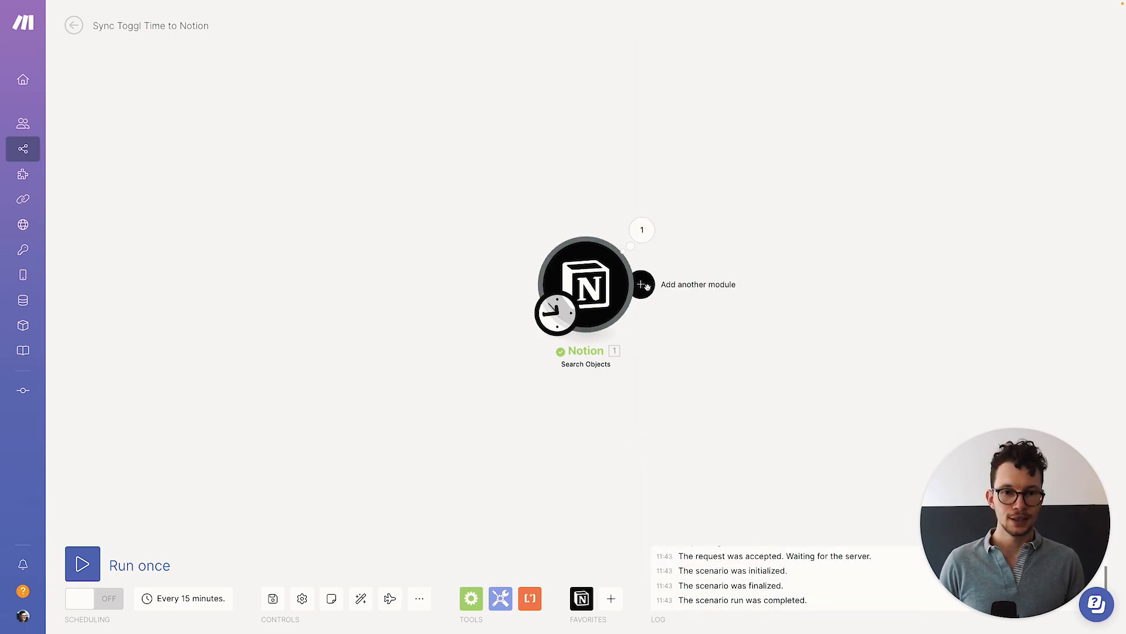
# Step: Add a Toggl Track "Get a Task" module after the Notion Search Objects module
pyautogui.click(643, 285)
pyautogui.write('toggl')
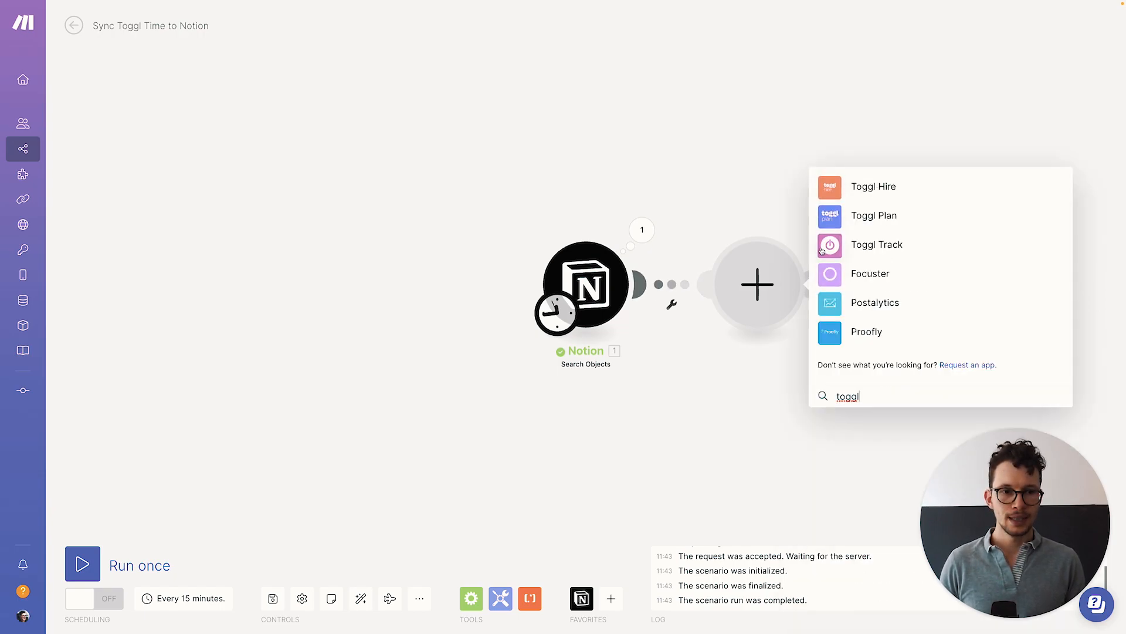
pyautogui.click(829, 245)
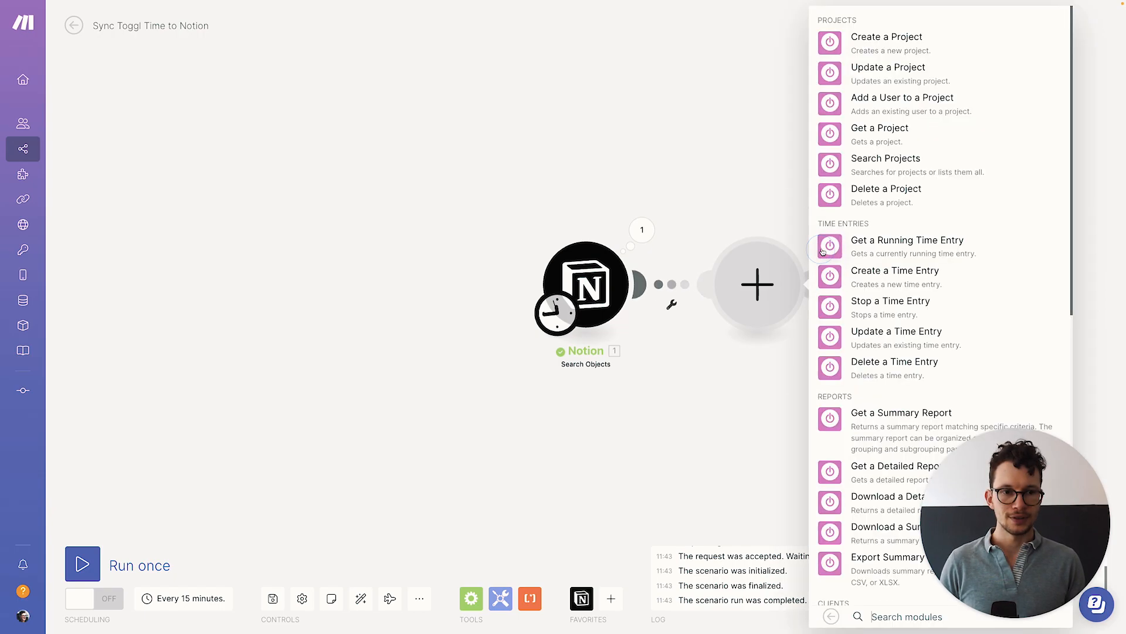
pyautogui.scroll(-10, 832, 314)
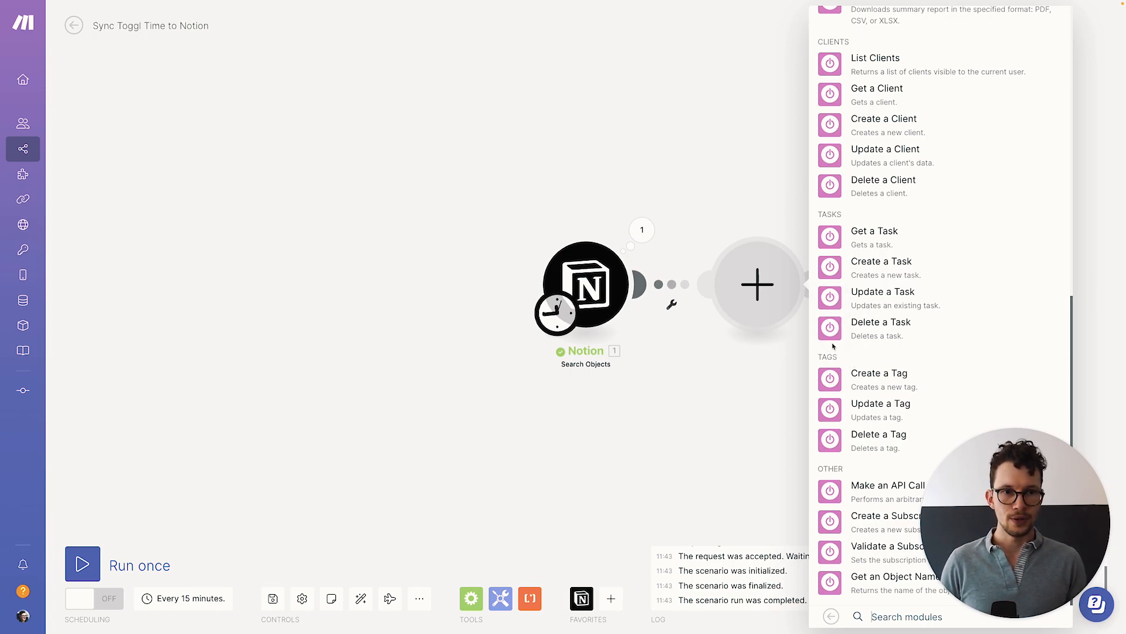
pyautogui.write('search')
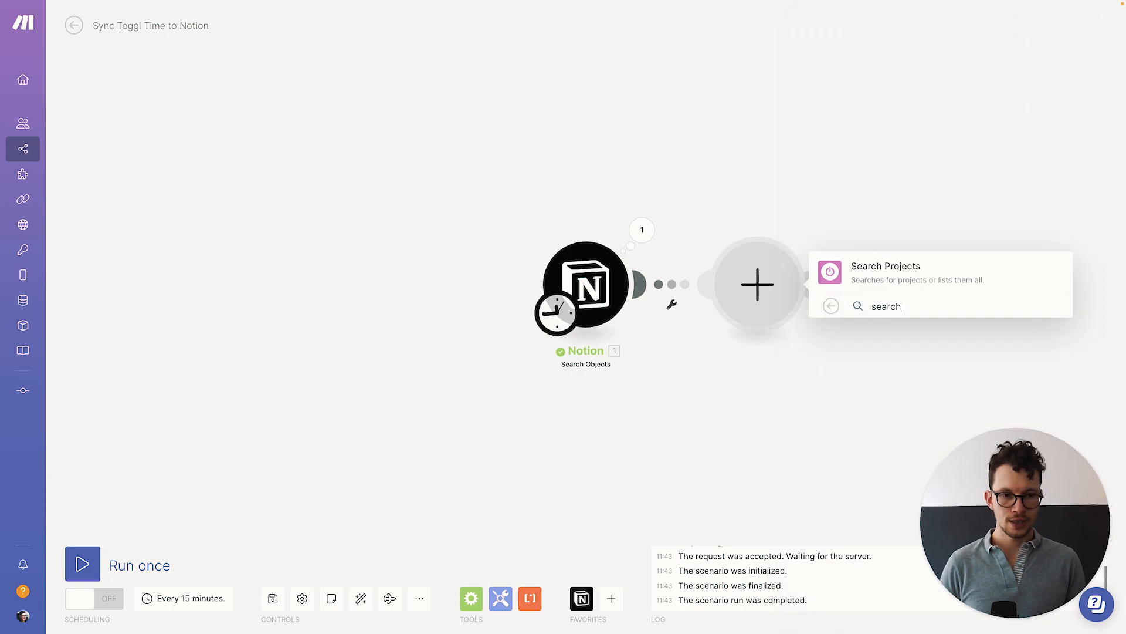
pyautogui.press('super+a')
pyautogui.write('get')
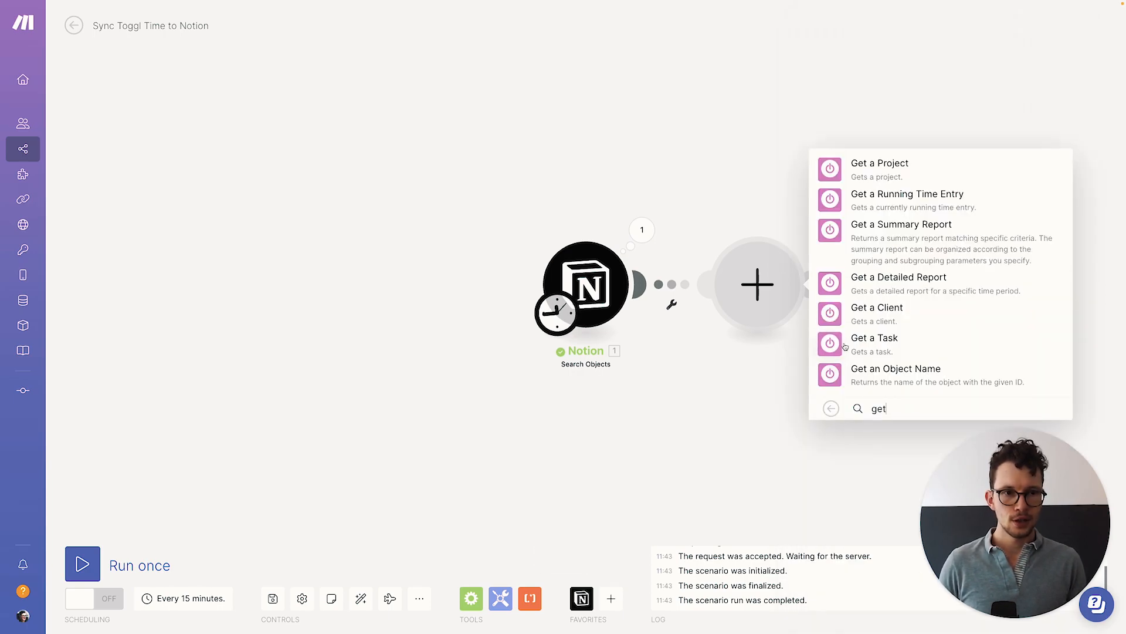
pyautogui.click(845, 347)
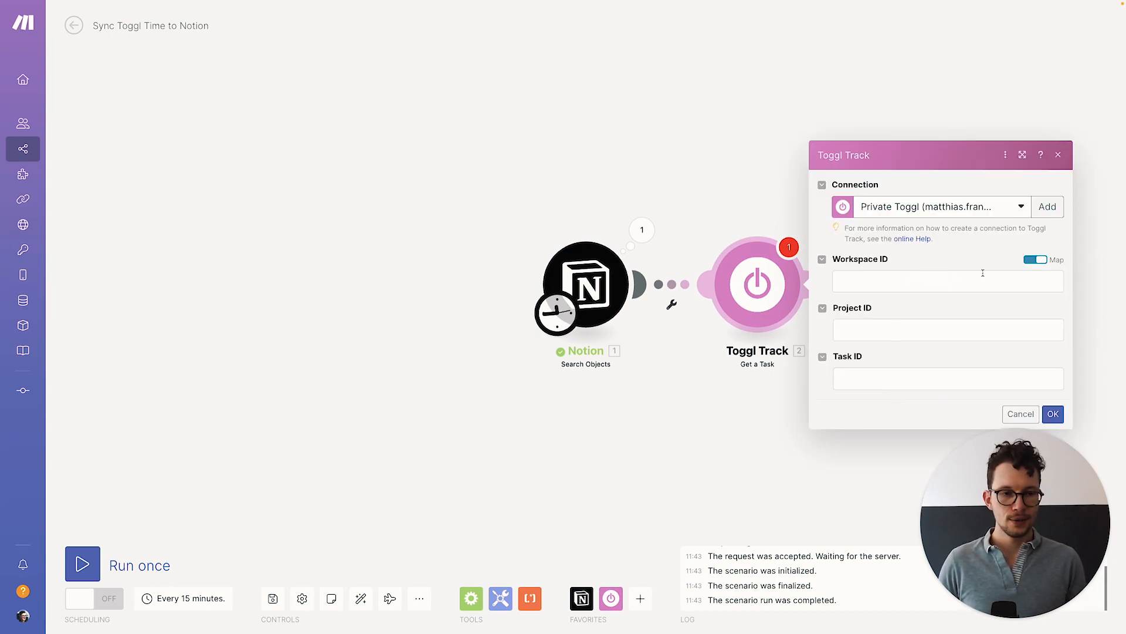
# Step: Select the workspace and project for the Toggl Track module, map Task ID to the Toggl ID's Plain Text, and save it
pyautogui.click(1036, 260)
pyautogui.click(923, 333)
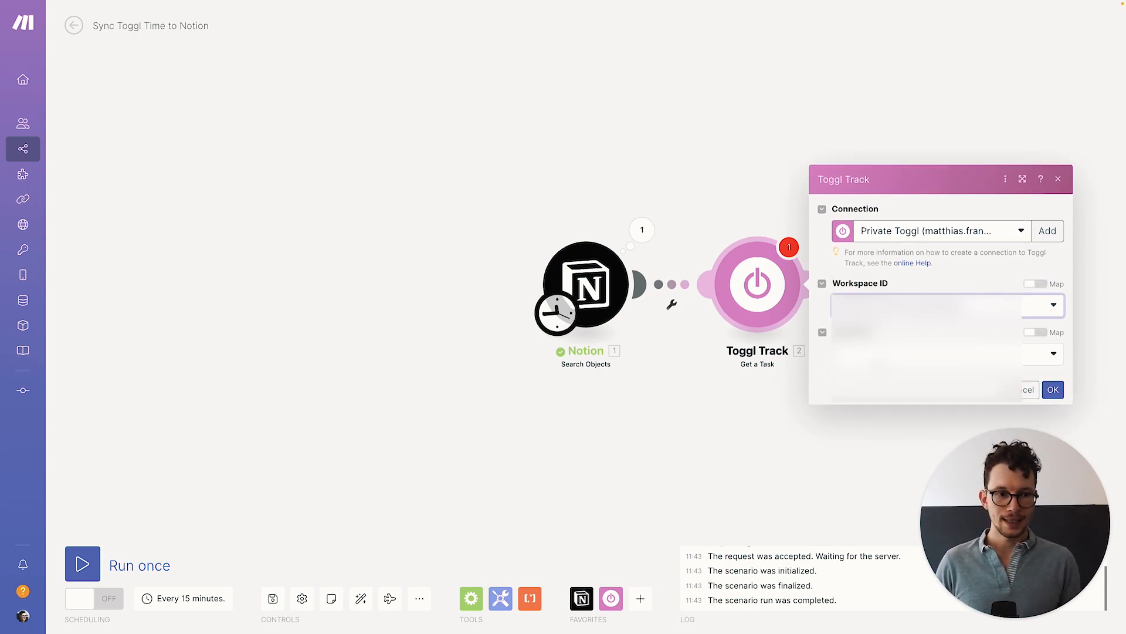
pyautogui.click(916, 354)
pyautogui.click(883, 383)
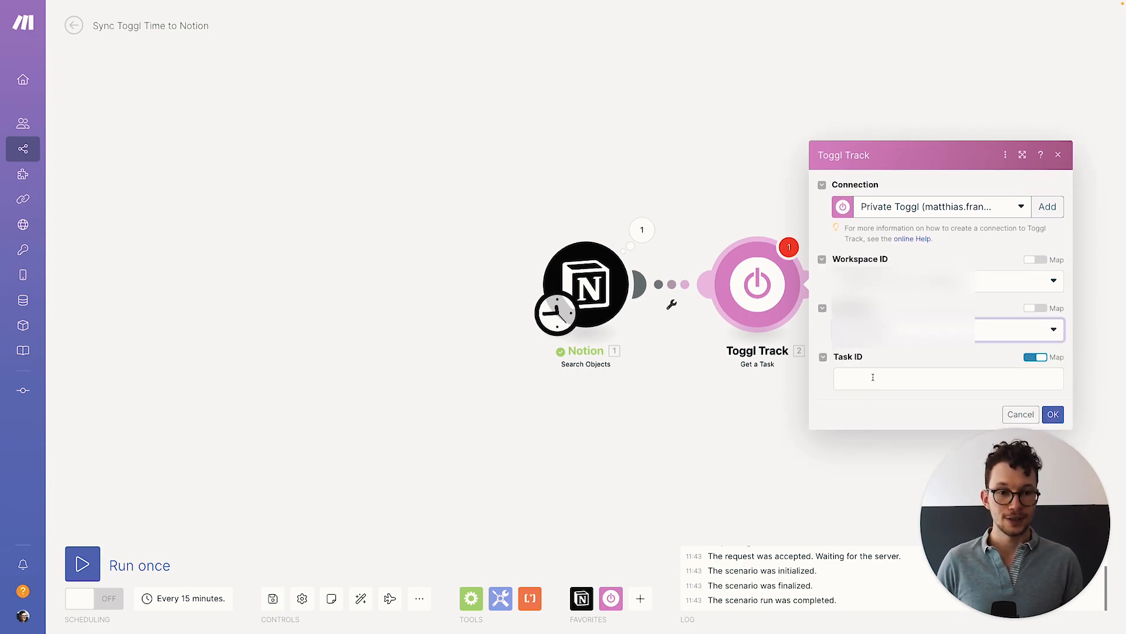
pyautogui.click(870, 378)
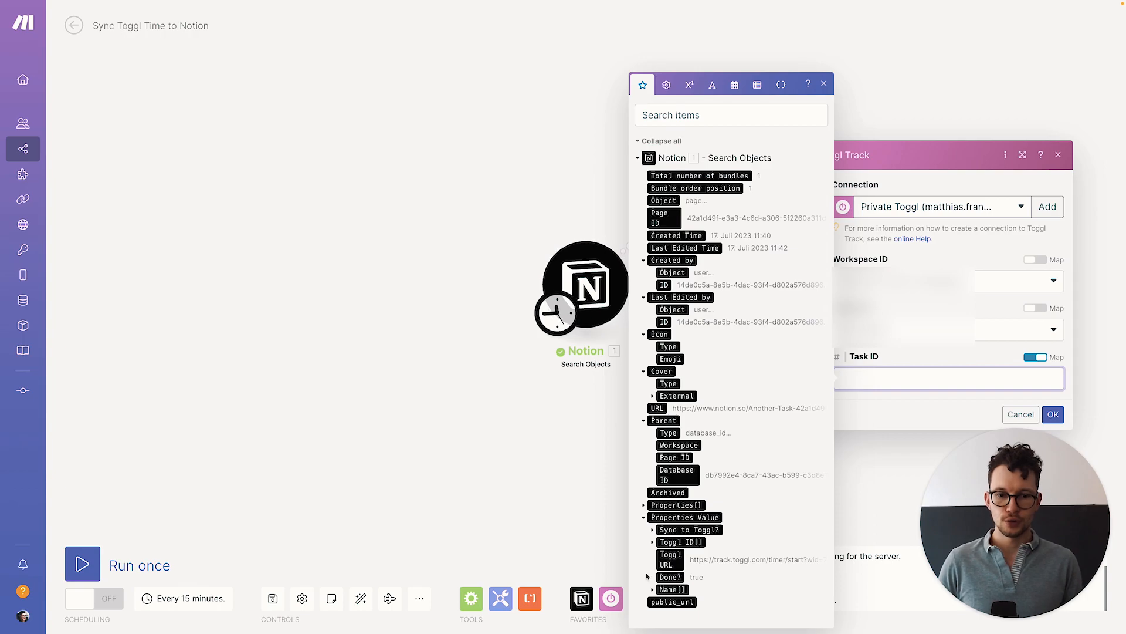
pyautogui.click(652, 542)
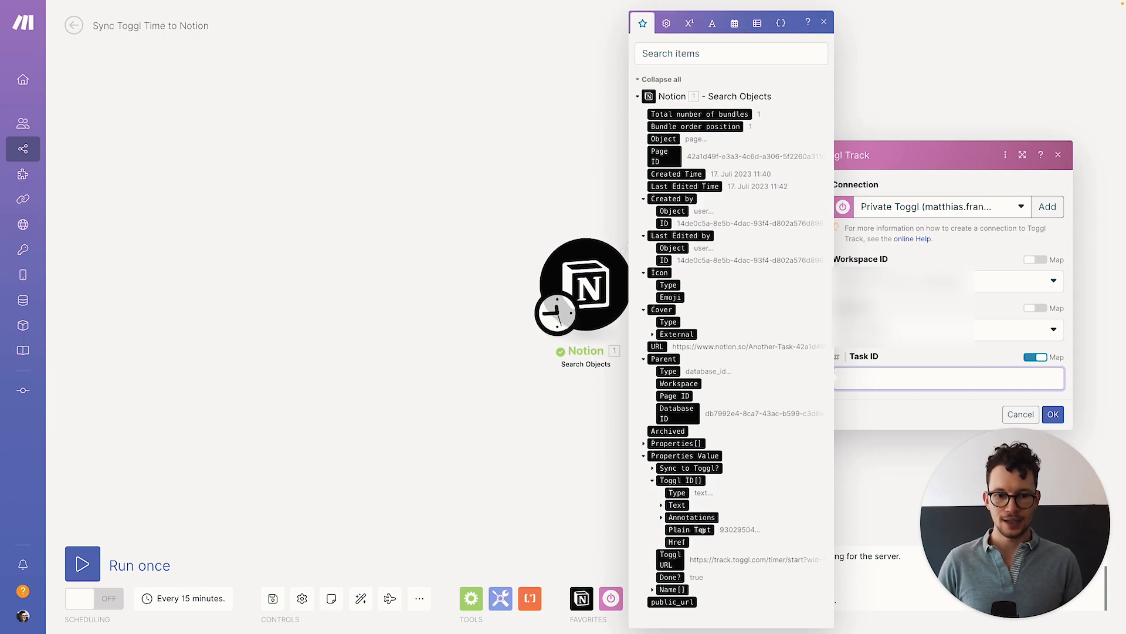
pyautogui.click(693, 530)
pyautogui.click(1054, 414)
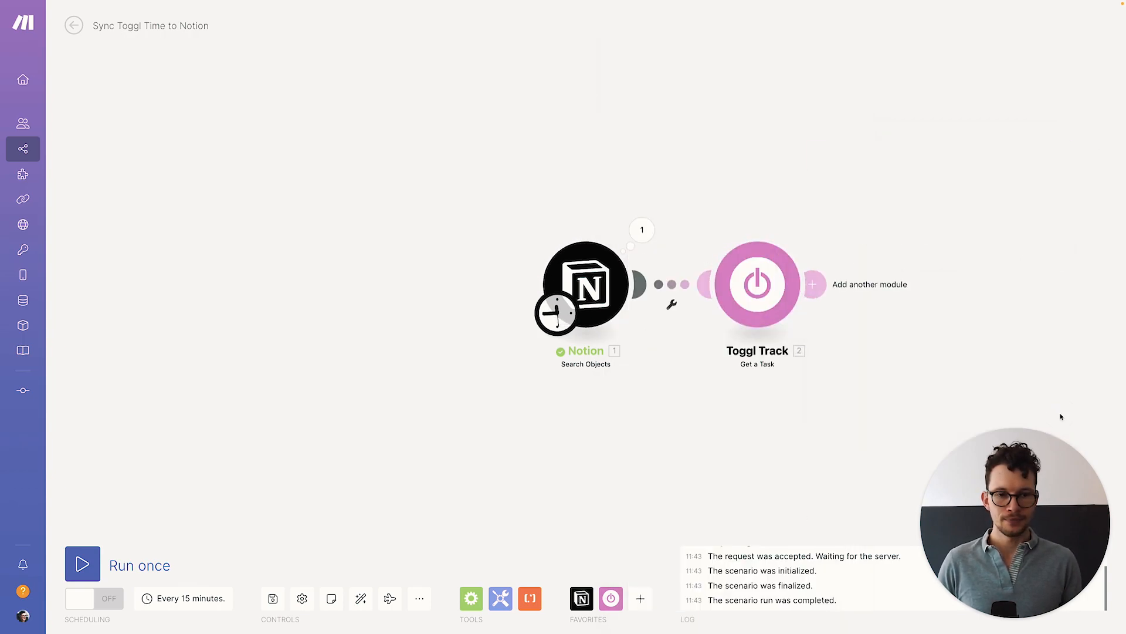
# Step: Run the scenario once and check the Tracked Seconds value in the Toggl Track module's output
pyautogui.click(82, 563)
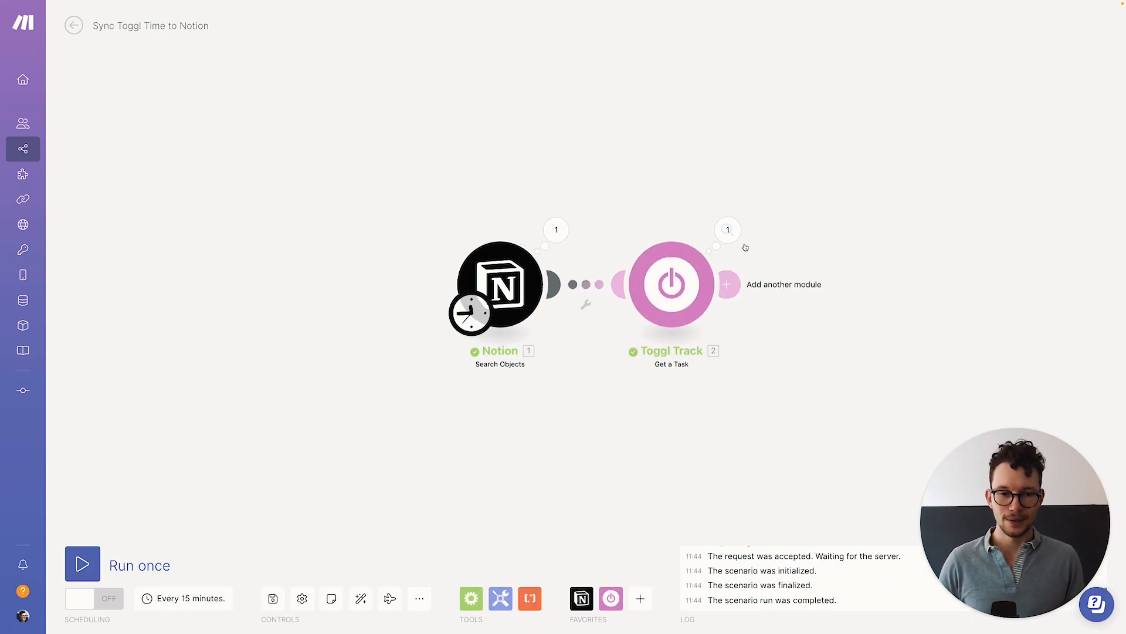
pyautogui.click(728, 231)
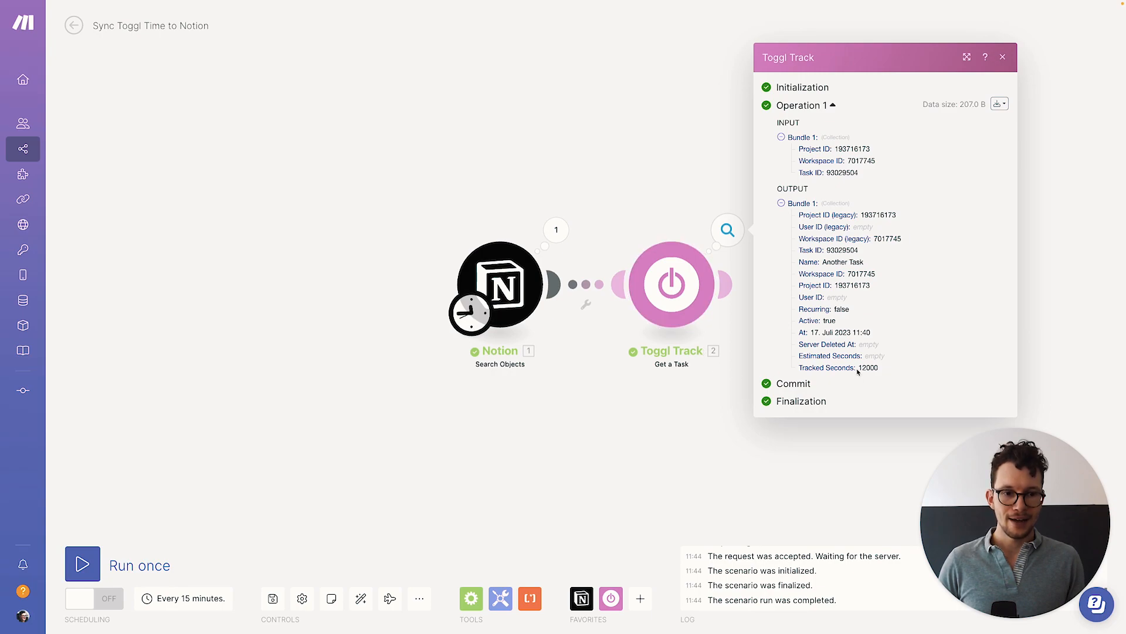
pyautogui.moveTo(860, 368)
pyautogui.mouseDown()
pyautogui.moveTo(893, 370)
pyautogui.moveTo(858, 367)
pyautogui.moveTo(882, 368)
pyautogui.mouseUp()
pyautogui.click(892, 370)
pyautogui.click(859, 368)
pyautogui.click(882, 368)
pyautogui.moveTo(801, 367); pyautogui.dragTo(854, 368)
pyautogui.click(873, 367)
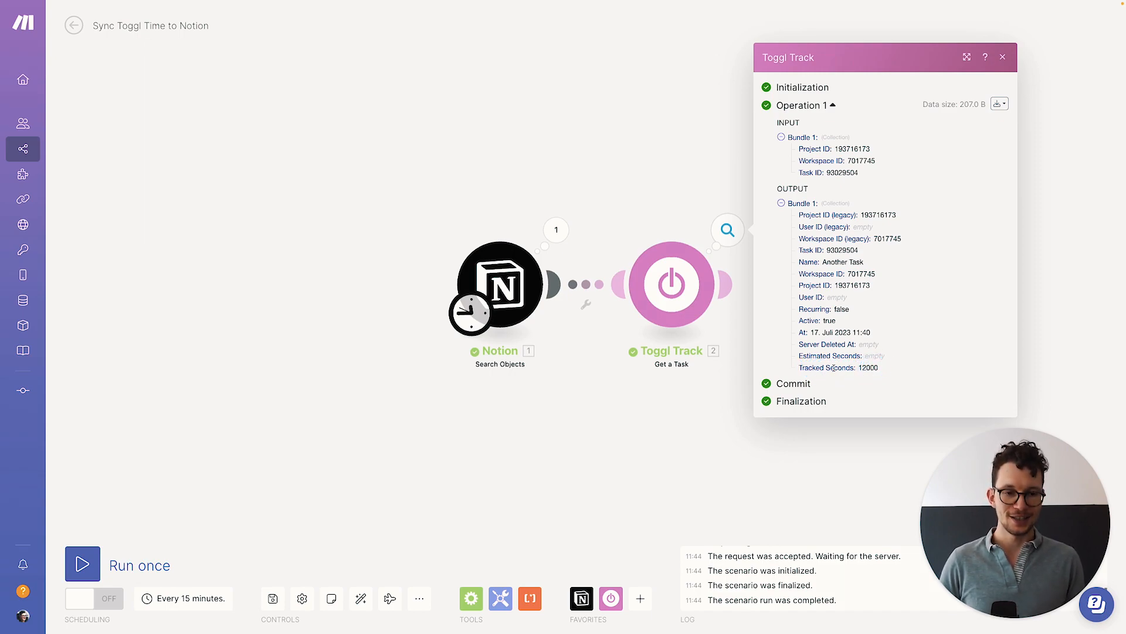
pyautogui.moveTo(860, 368); pyautogui.dragTo(883, 370)
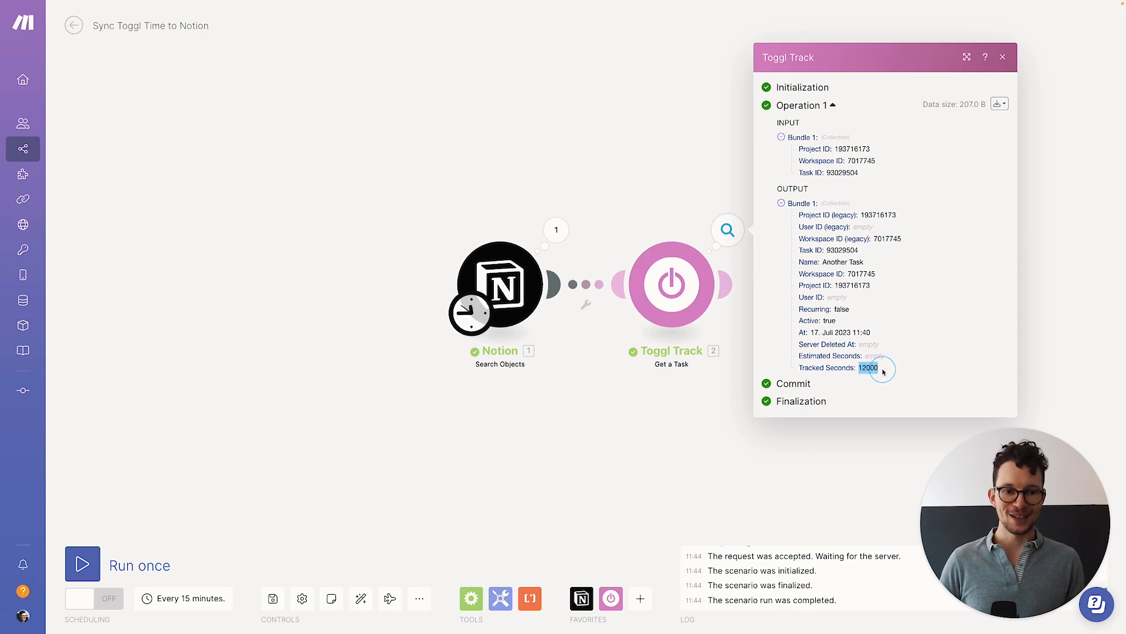
pyautogui.click(707, 397)
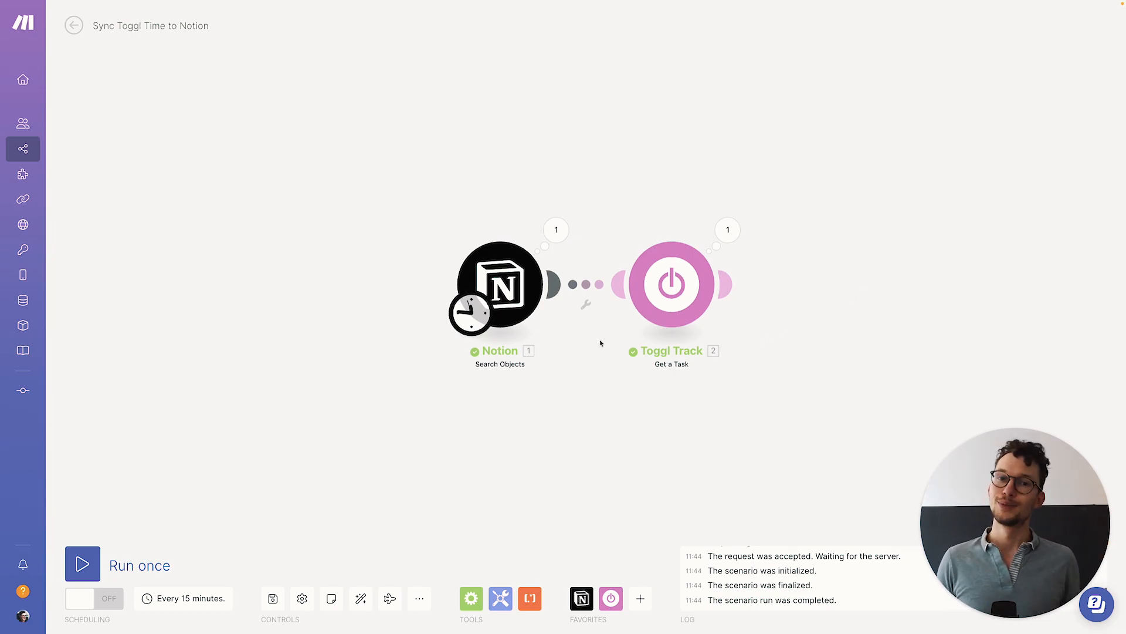
# Step: Add a Notion "Update a Database Item" module after the Toggl Track module
pyautogui.click(740, 285)
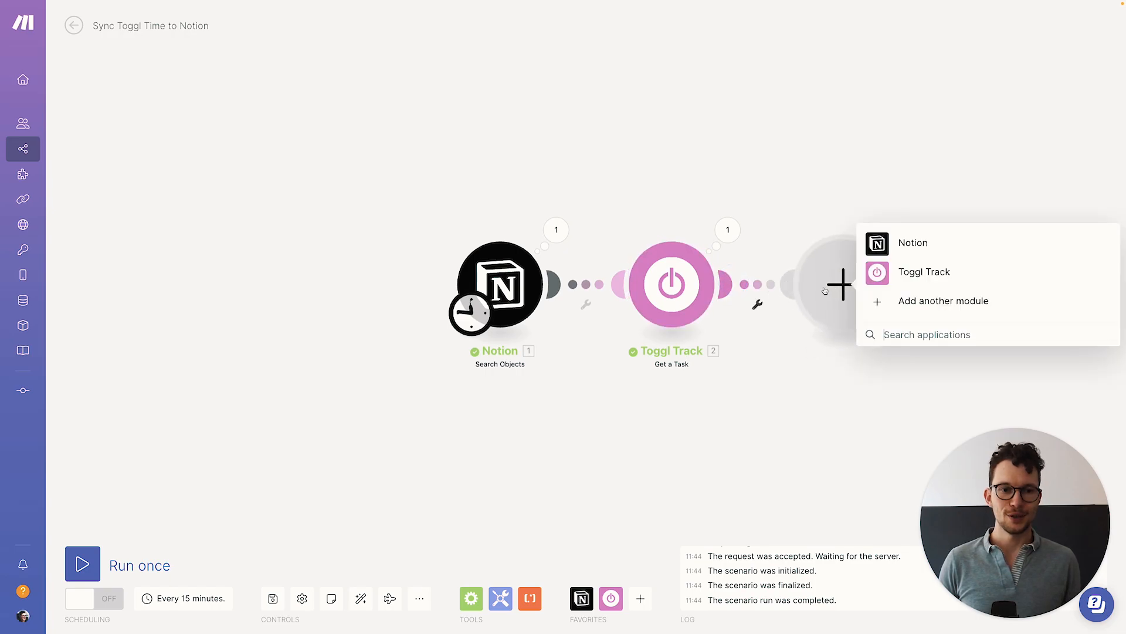
pyautogui.click(923, 249)
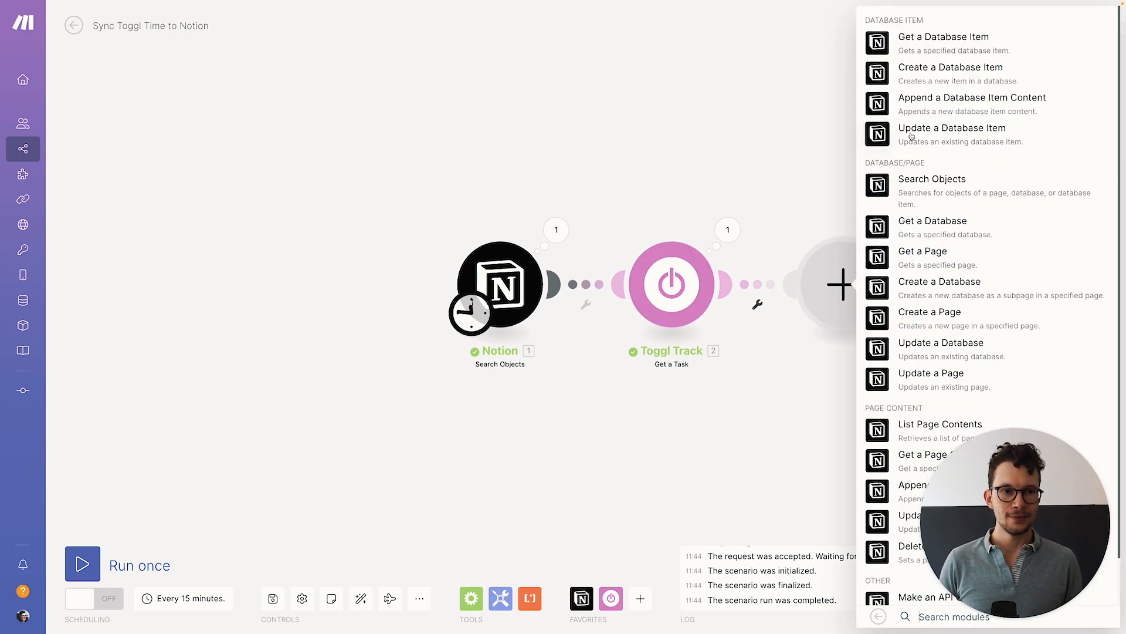
pyautogui.click(941, 343)
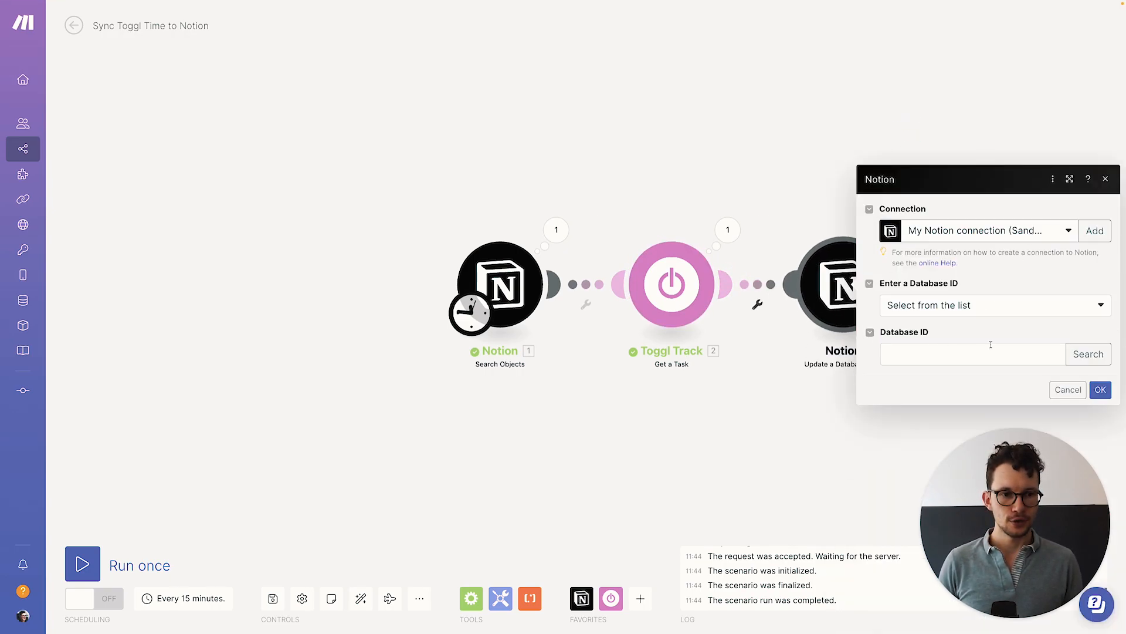
# Step: Choose the "Tasks for Toggl" database through a "tasks for toggl" search and map Database Item ID to the Search Objects module's Page ID
pyautogui.click(1088, 354)
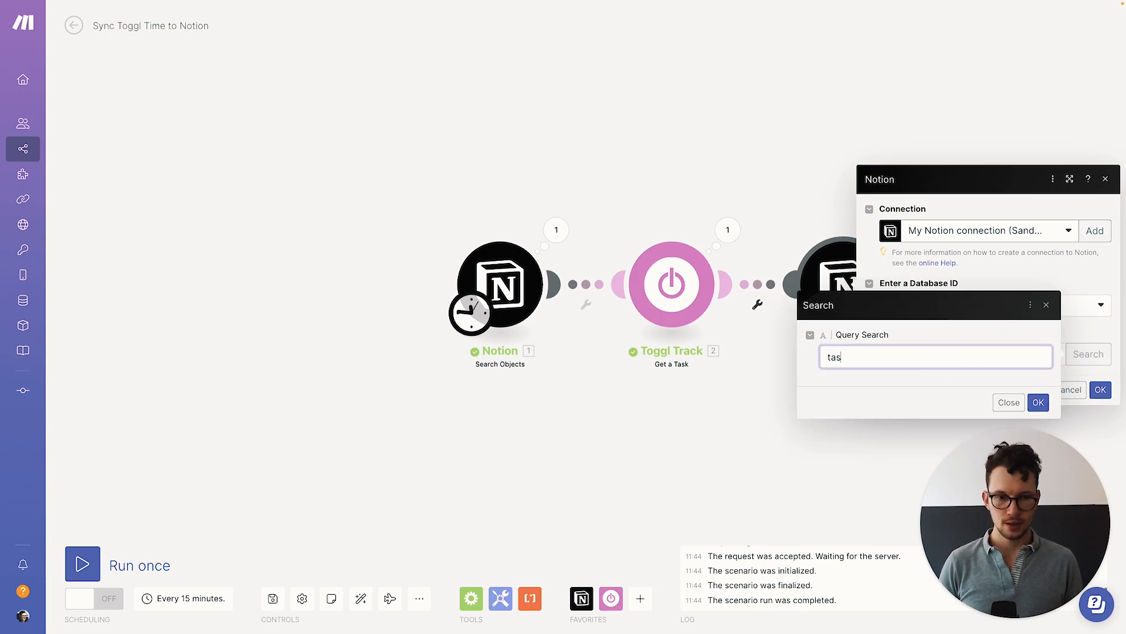
pyautogui.write('tasks for toggl')
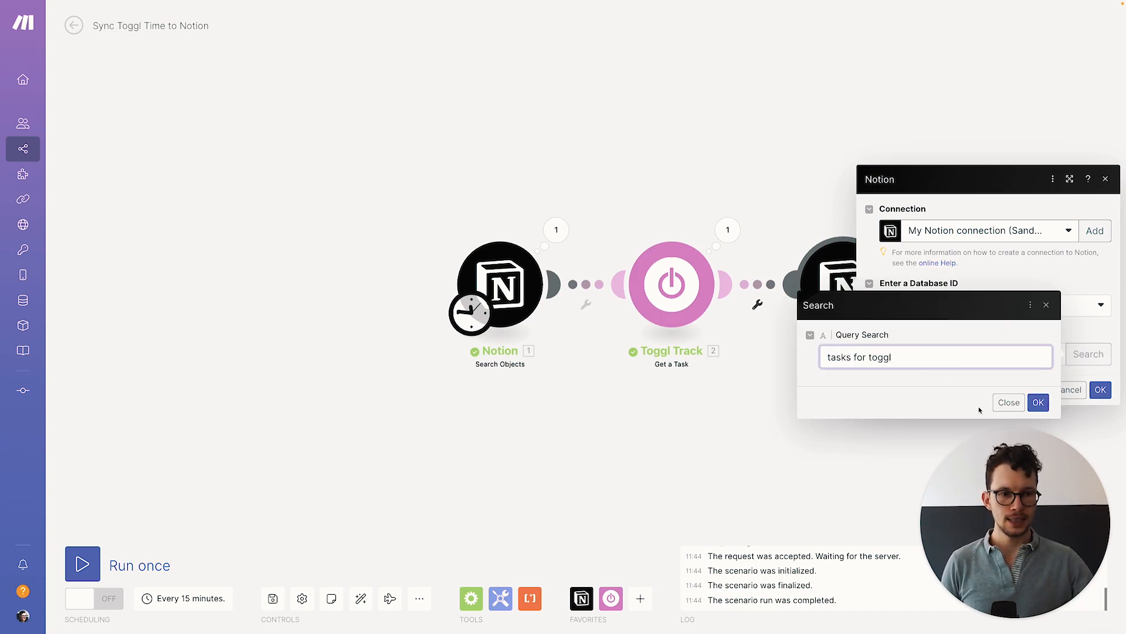
pyautogui.click(1038, 402)
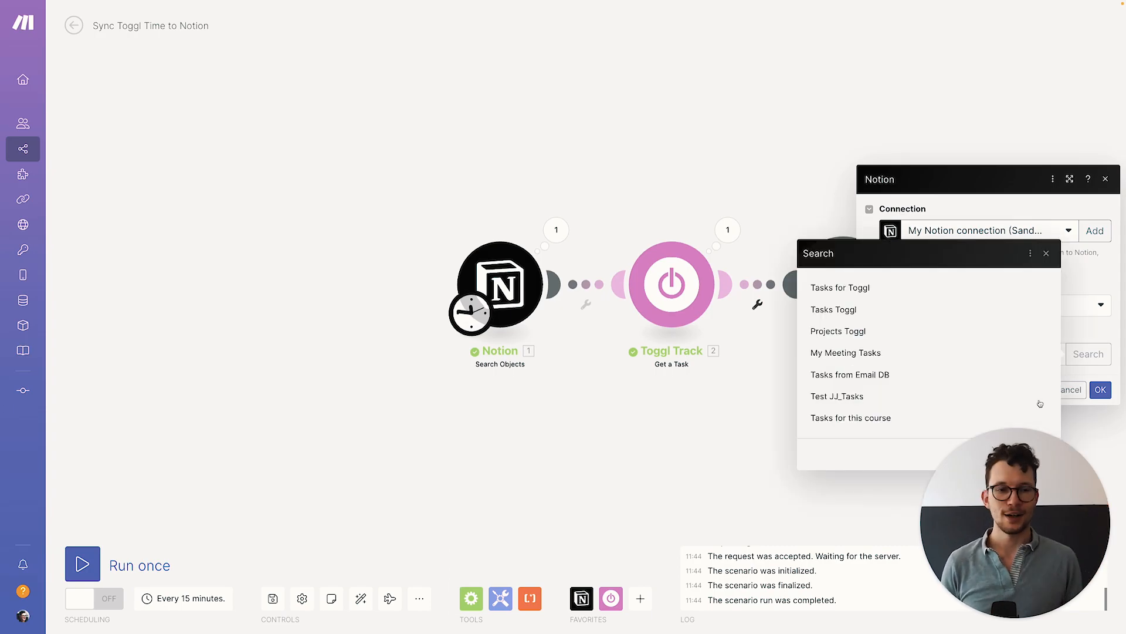
pyautogui.click(850, 288)
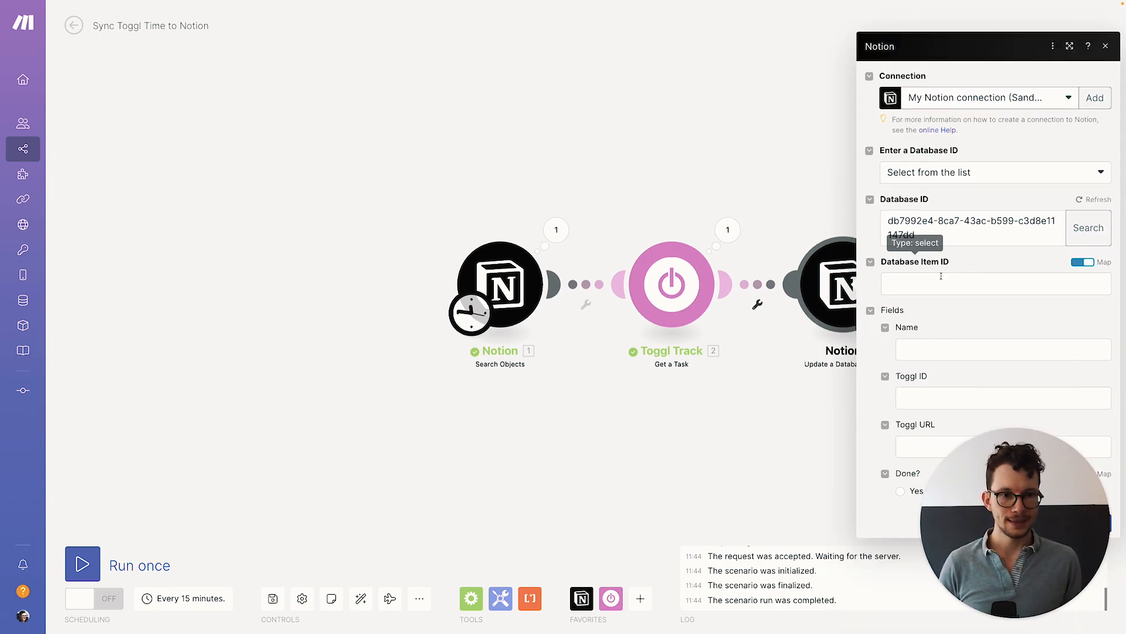
pyautogui.click(923, 284)
pyautogui.click(740, 351)
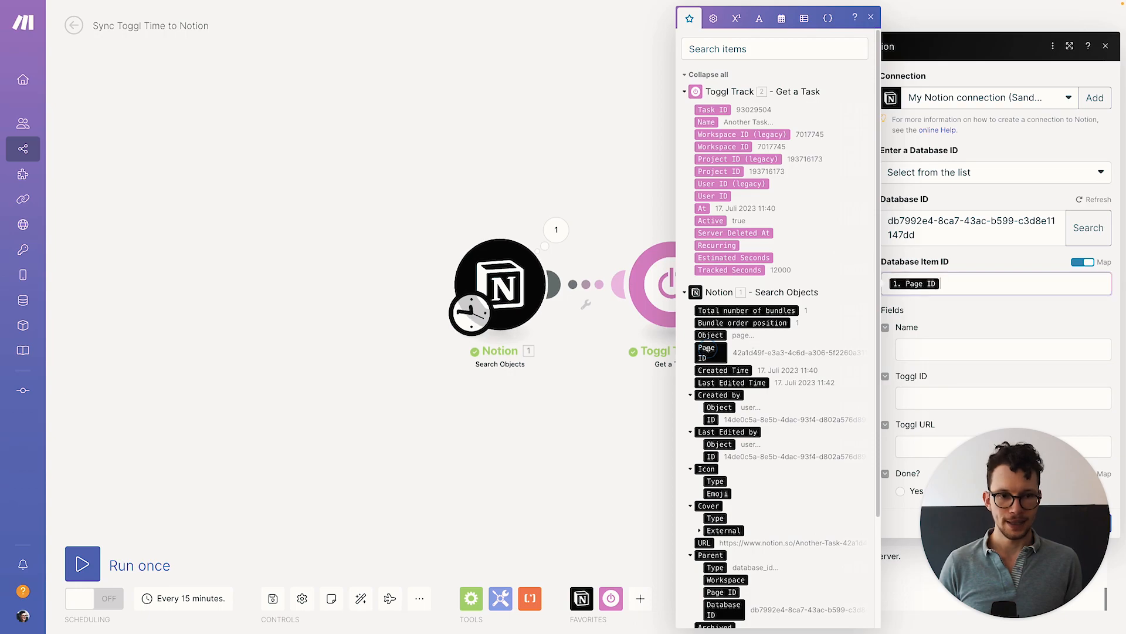
# Step: Switch to Notion and add a number property named "Tracked Minutes" to the "Tasks for Toggl" database
pyautogui.click(426, 511)
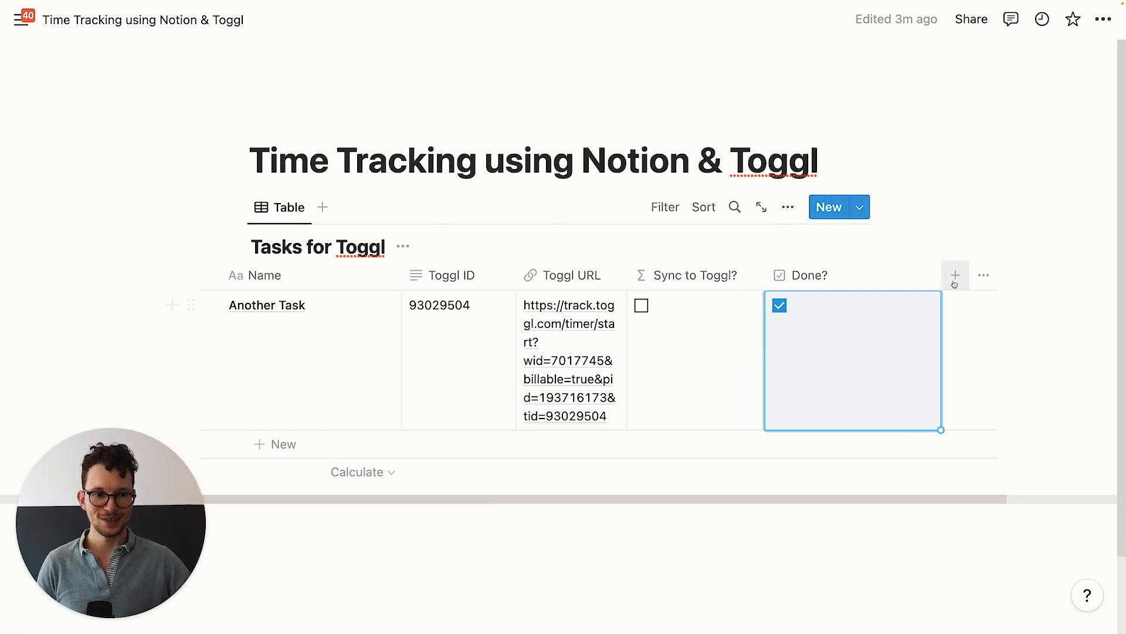
pyautogui.click(955, 275)
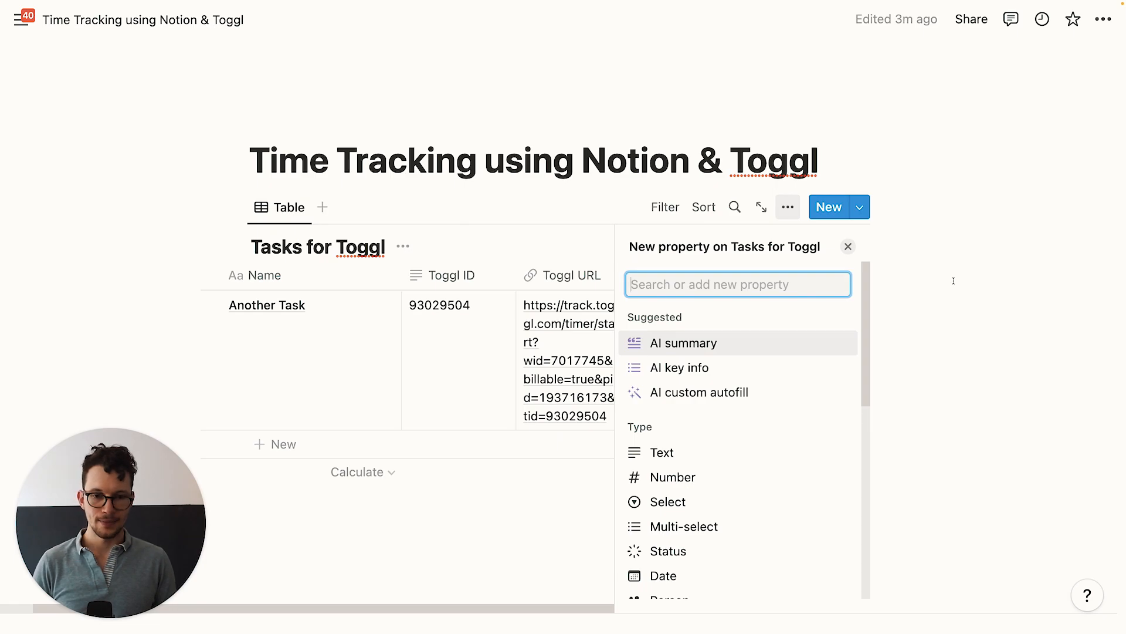
pyautogui.click(681, 474)
pyautogui.write('Tracked Minutes')
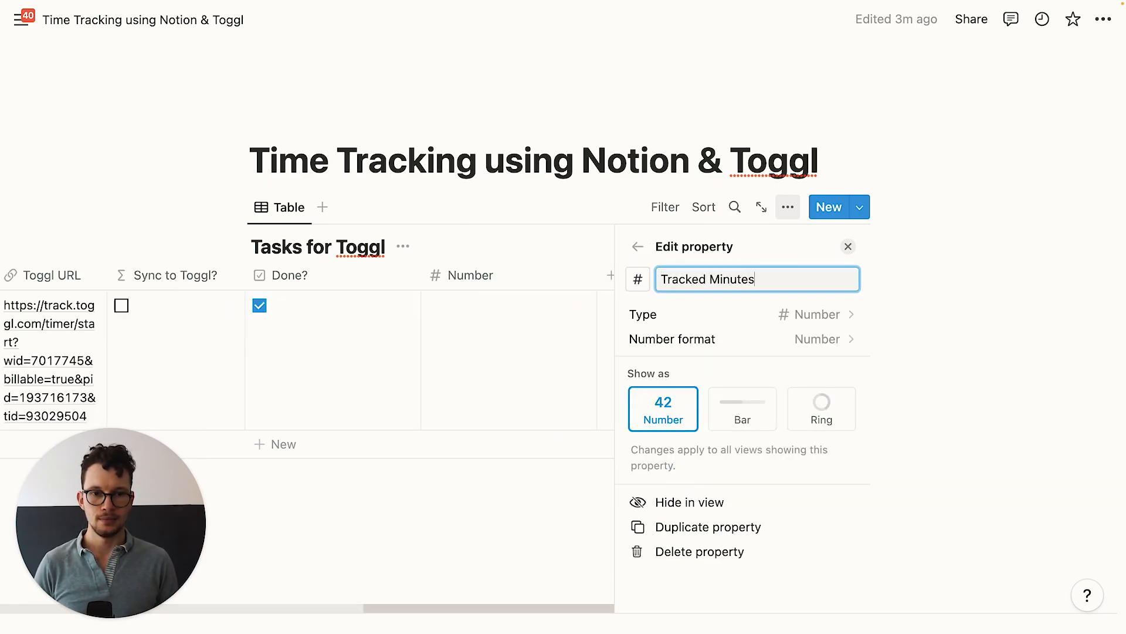
pyautogui.press('Return')
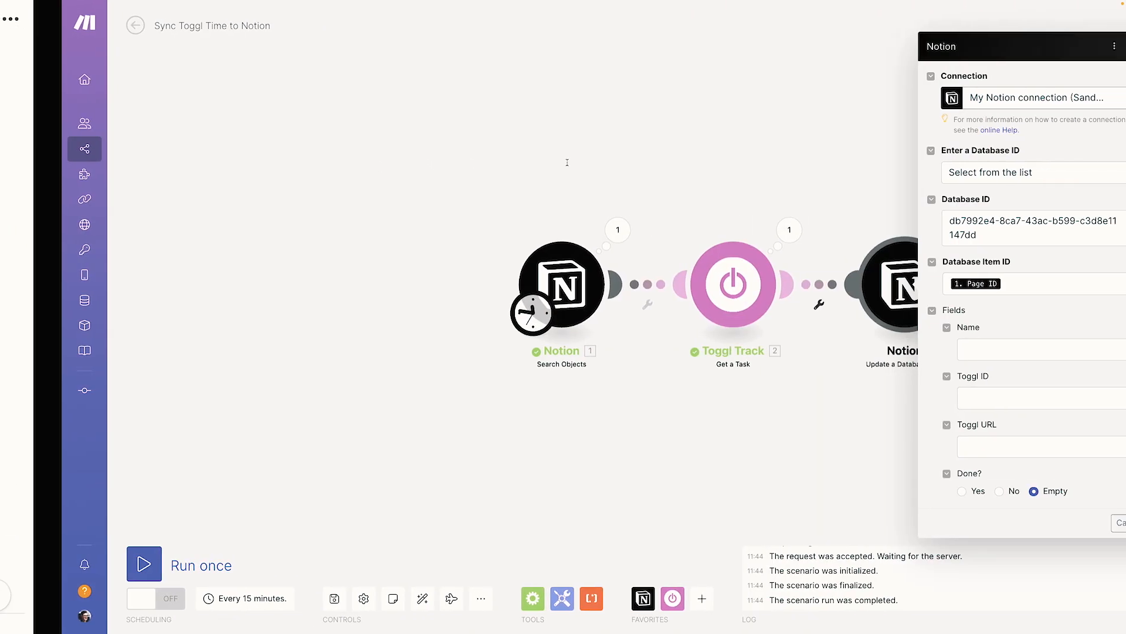
# Step: Back in Make, refresh the update module's database fields, map Tracked Minutes to Tracked Seconds / 1000 / 60, and save the module
pyautogui.click(1095, 201)
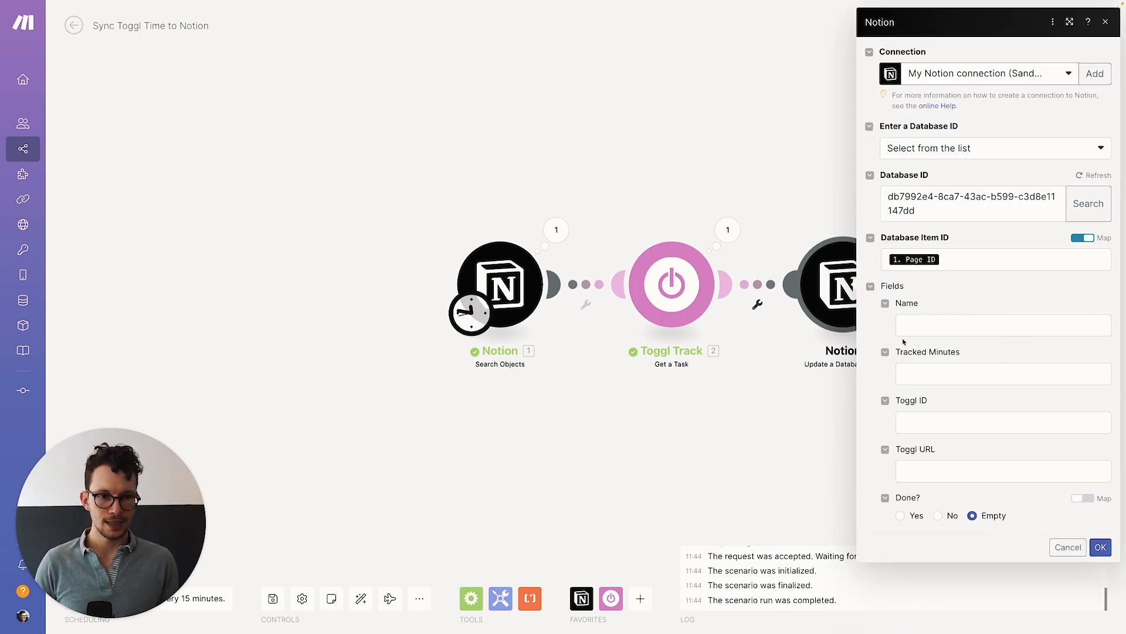
pyautogui.click(909, 376)
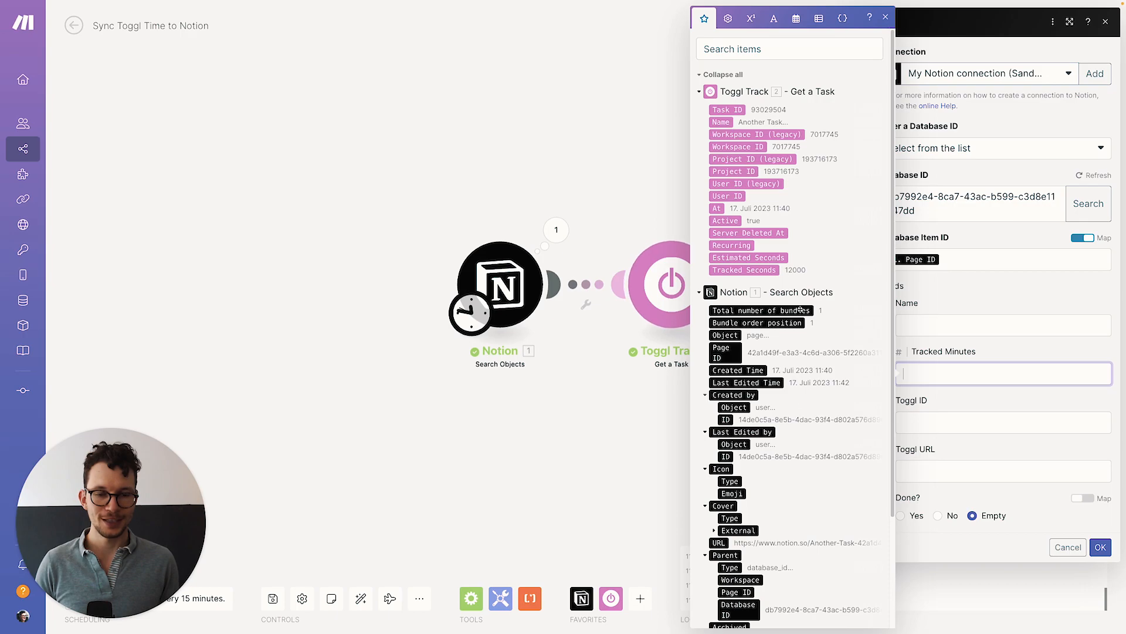
pyautogui.click(766, 271)
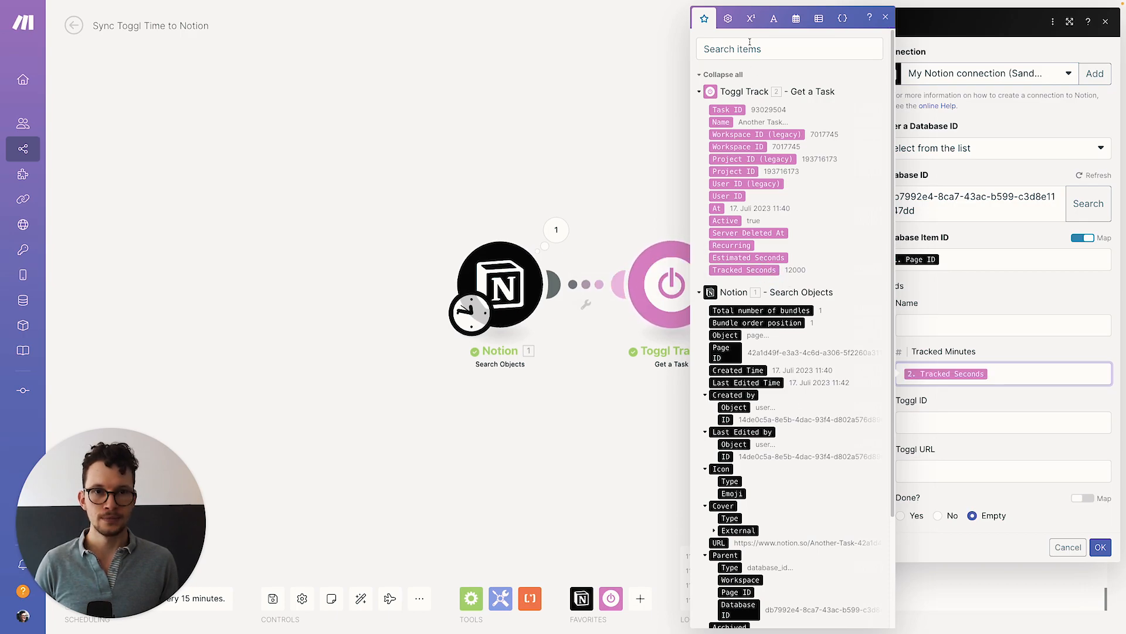
pyautogui.click(751, 18)
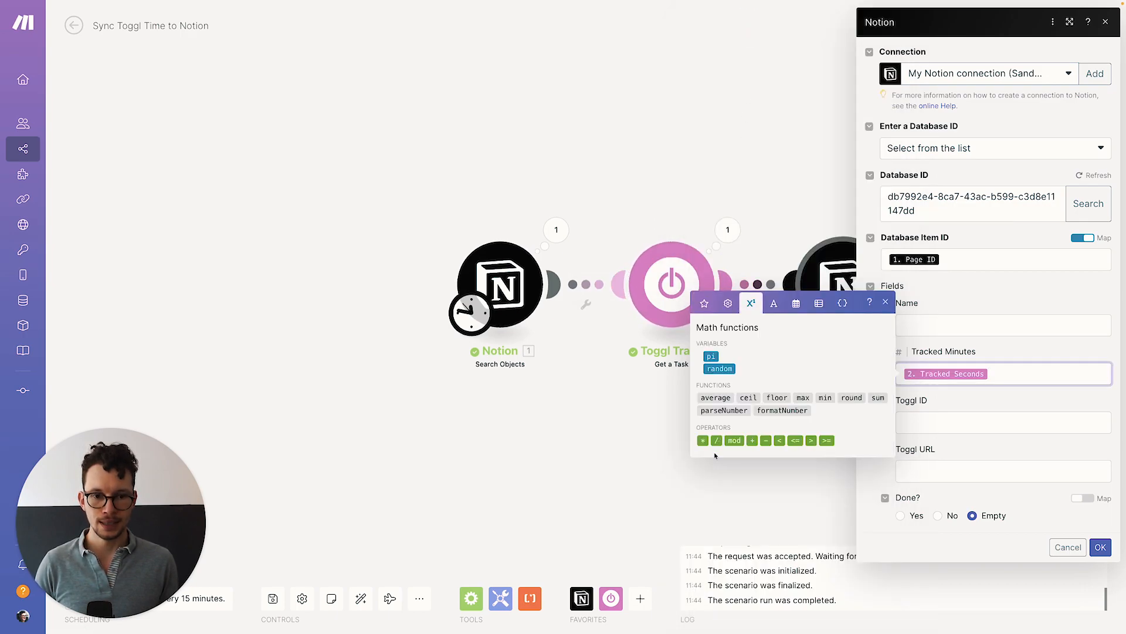
pyautogui.click(717, 440)
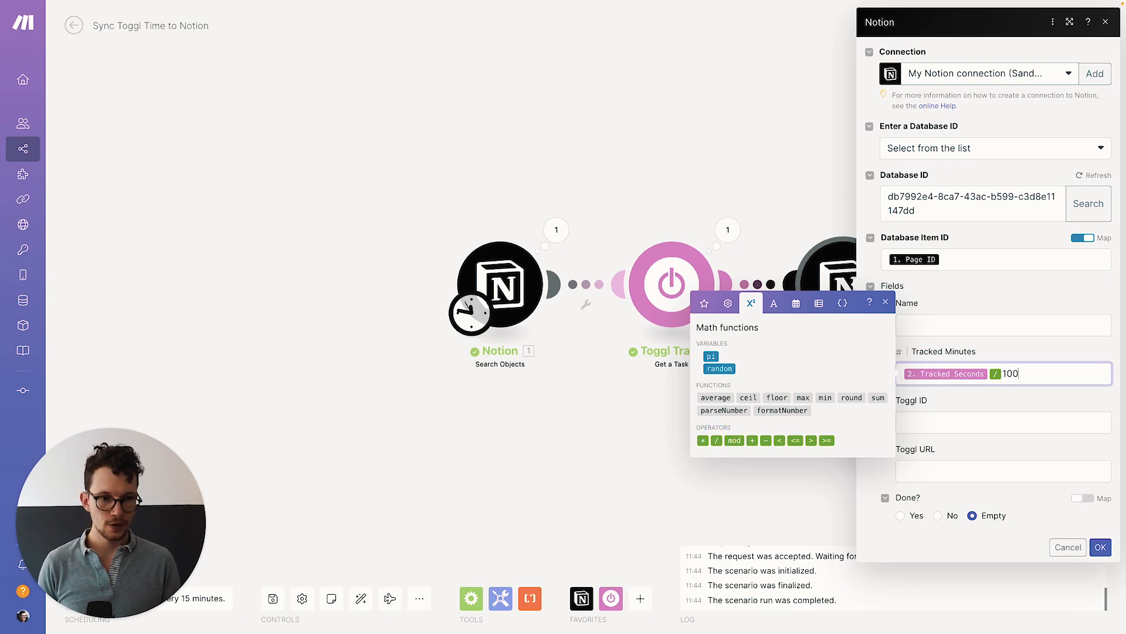
pyautogui.click(717, 440)
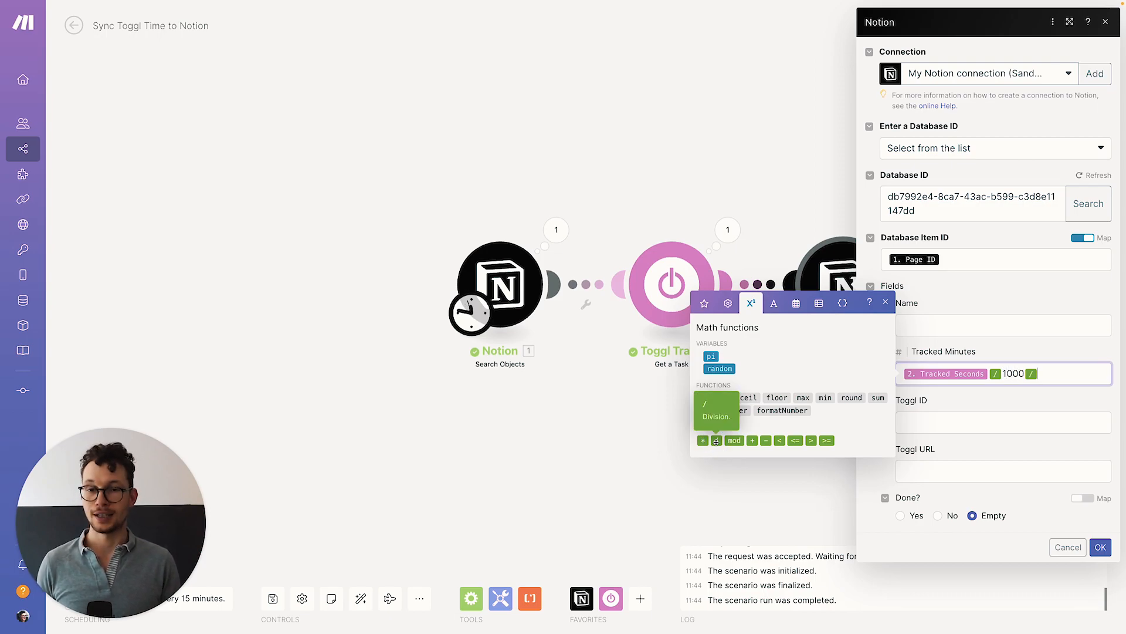
pyautogui.write('60')
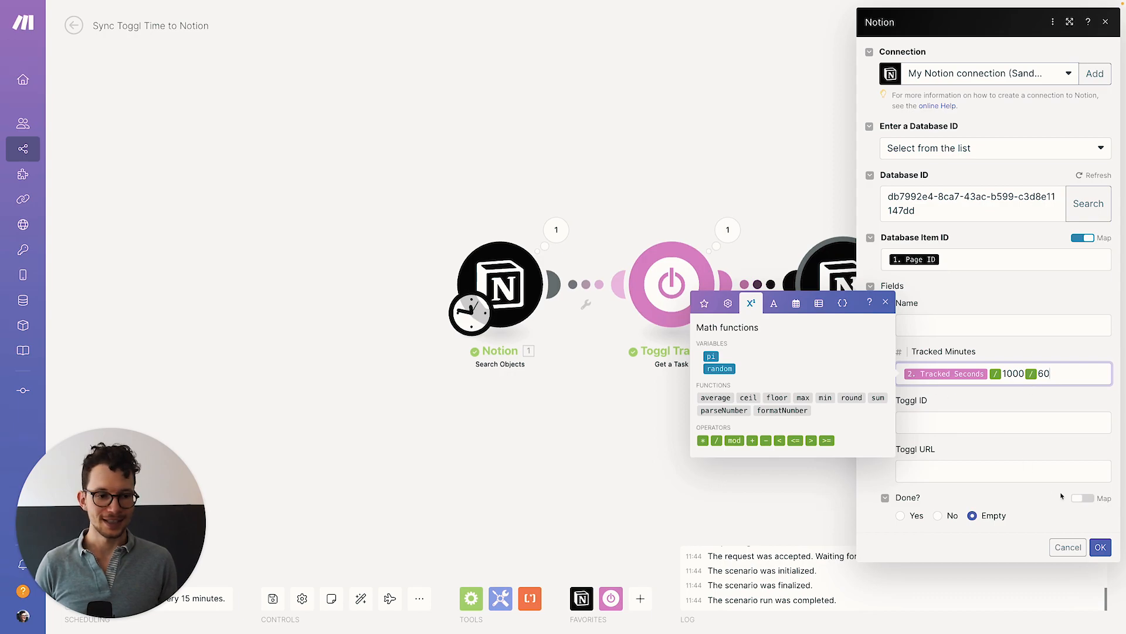
pyautogui.click(1100, 548)
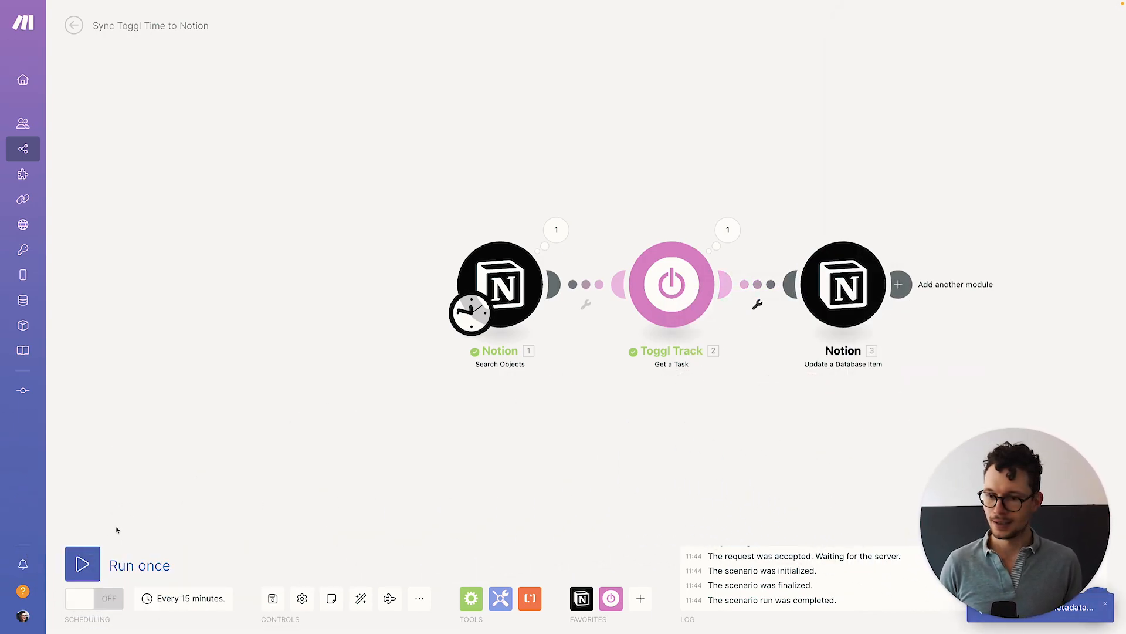
# Step: Run the scenario once and check the task's Tracked Minutes value in Notion
pyautogui.click(85, 560)
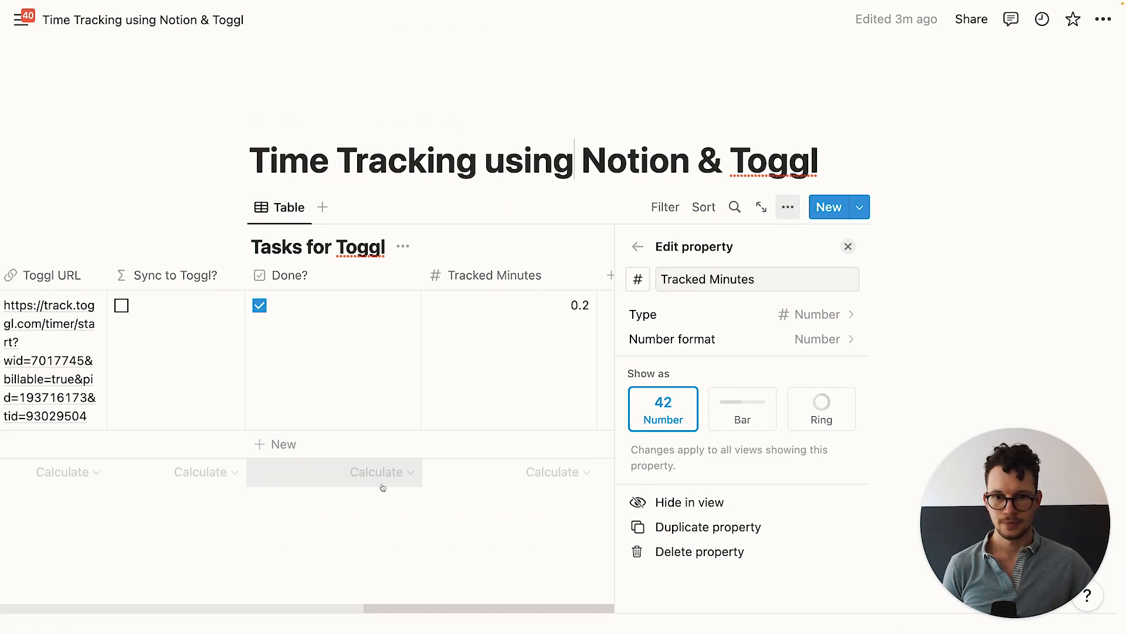
pyautogui.click(383, 486)
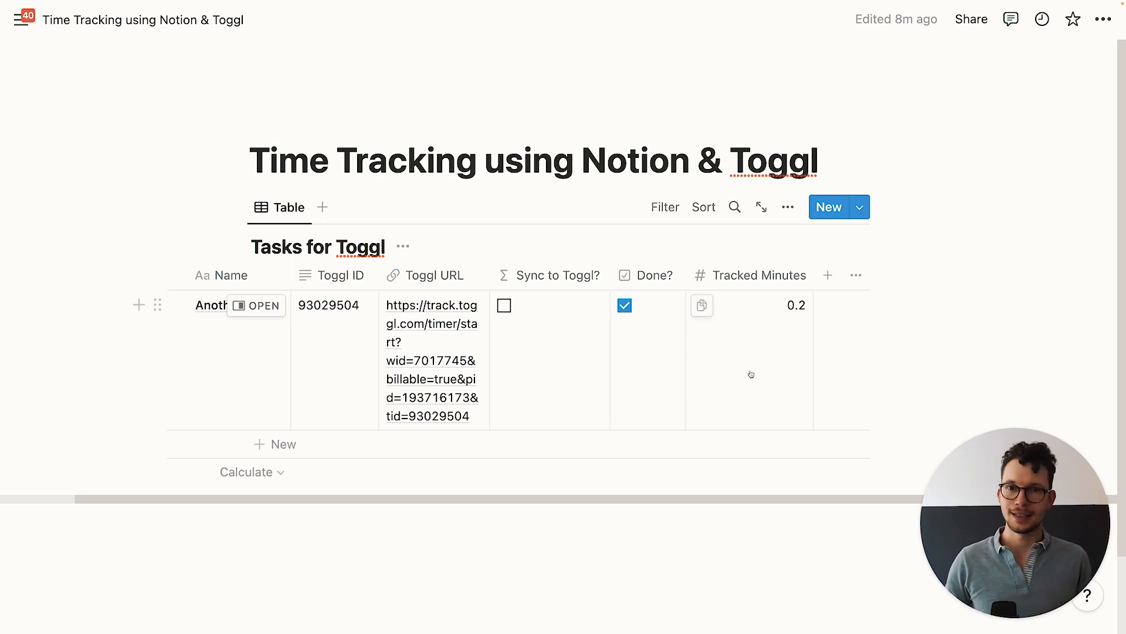
# Step: Add a formula property named "Sync Time to Notion?" to the "Tasks for Toggl" database
pyautogui.click(827, 284)
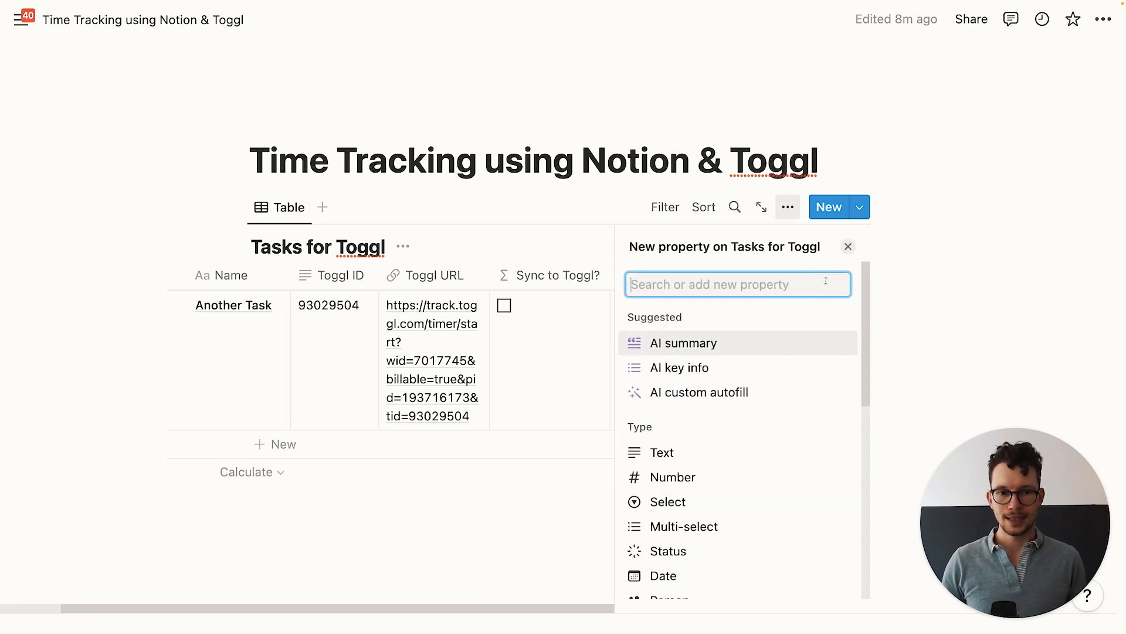
pyautogui.write('form')
pyautogui.press('Return')
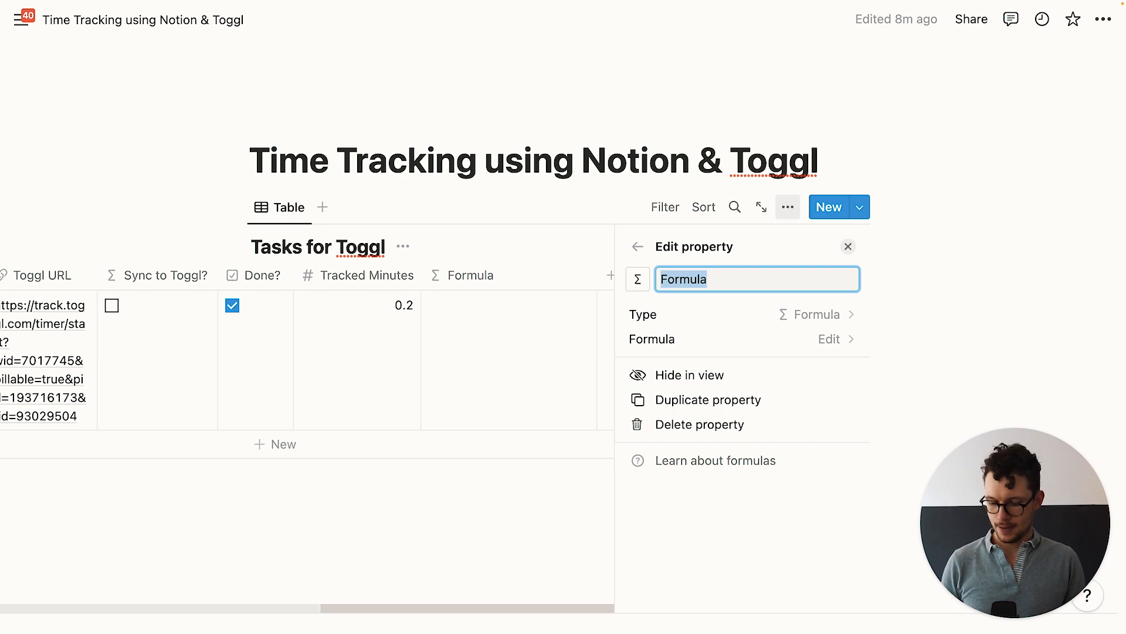
pyautogui.write('Sync T')
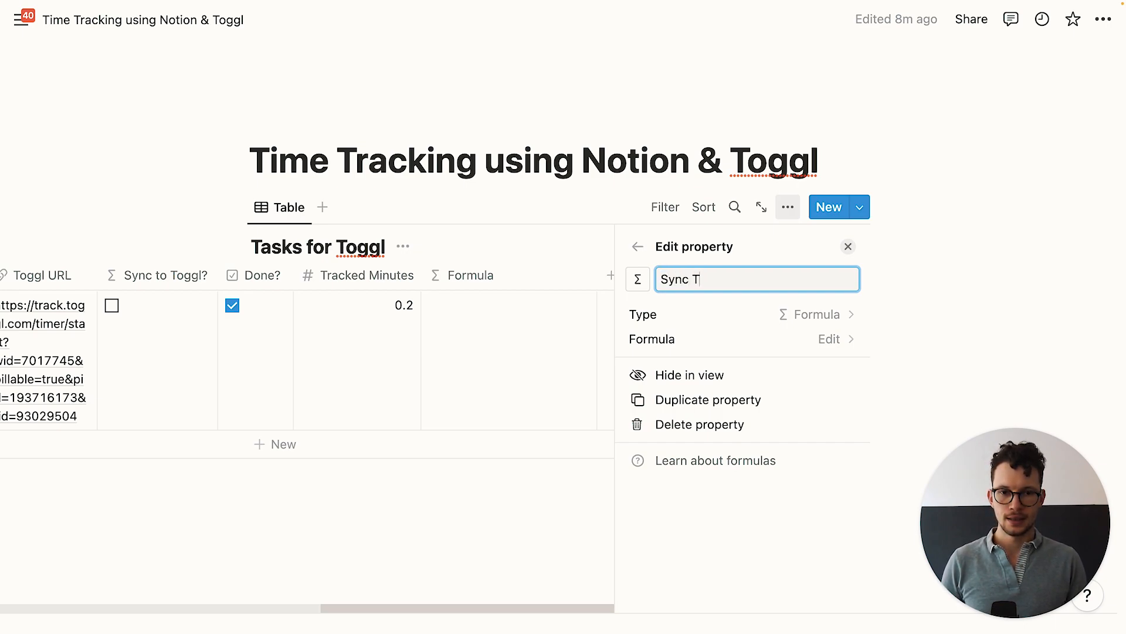
pyautogui.write('ime to Notion?')
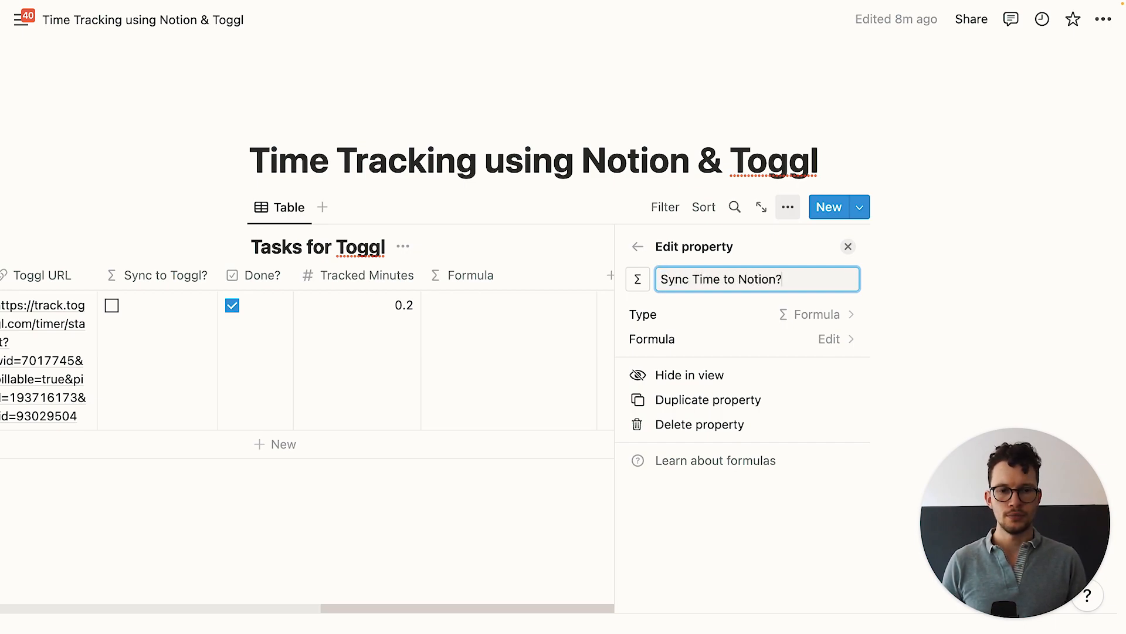
# Step: Set the "Sync Time to Notion?" formula to empty(prop("Tracked Minutes"))
pyautogui.press('Down')
pyautogui.press('Down')
pyautogui.press('Return')
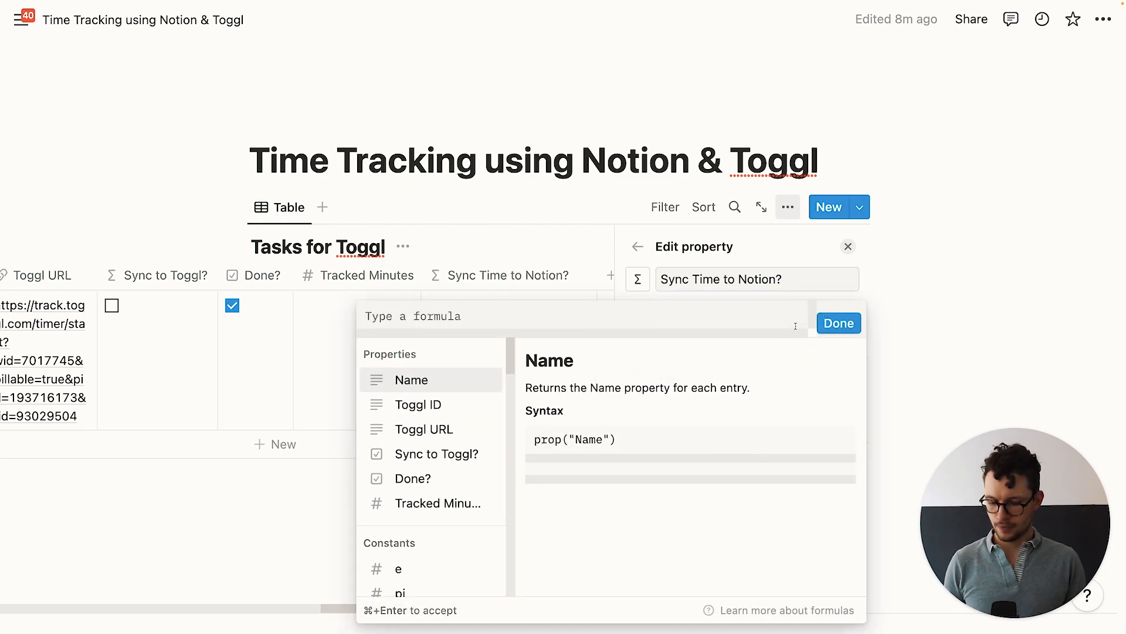
pyautogui.write('empty(track')
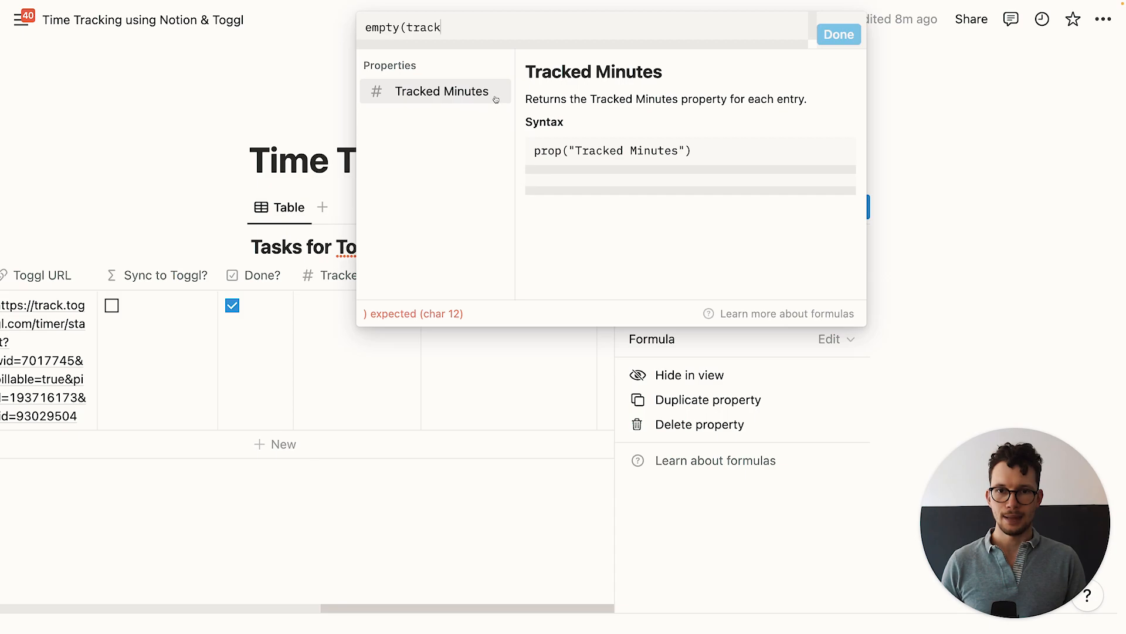
pyautogui.click(496, 93)
pyautogui.write(')')
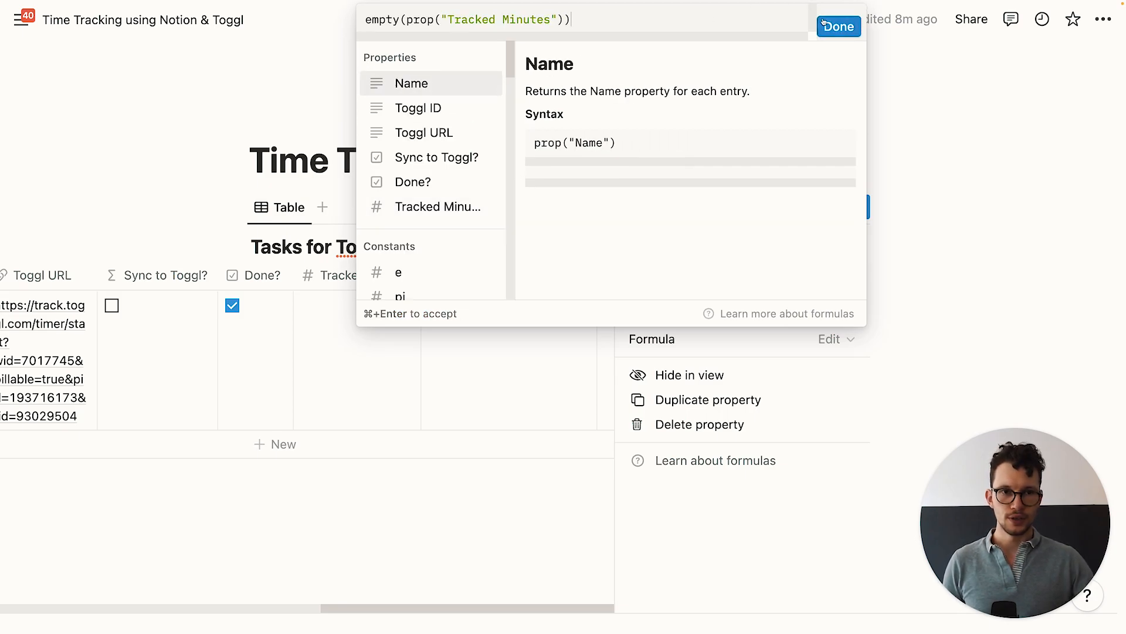
pyautogui.click(836, 26)
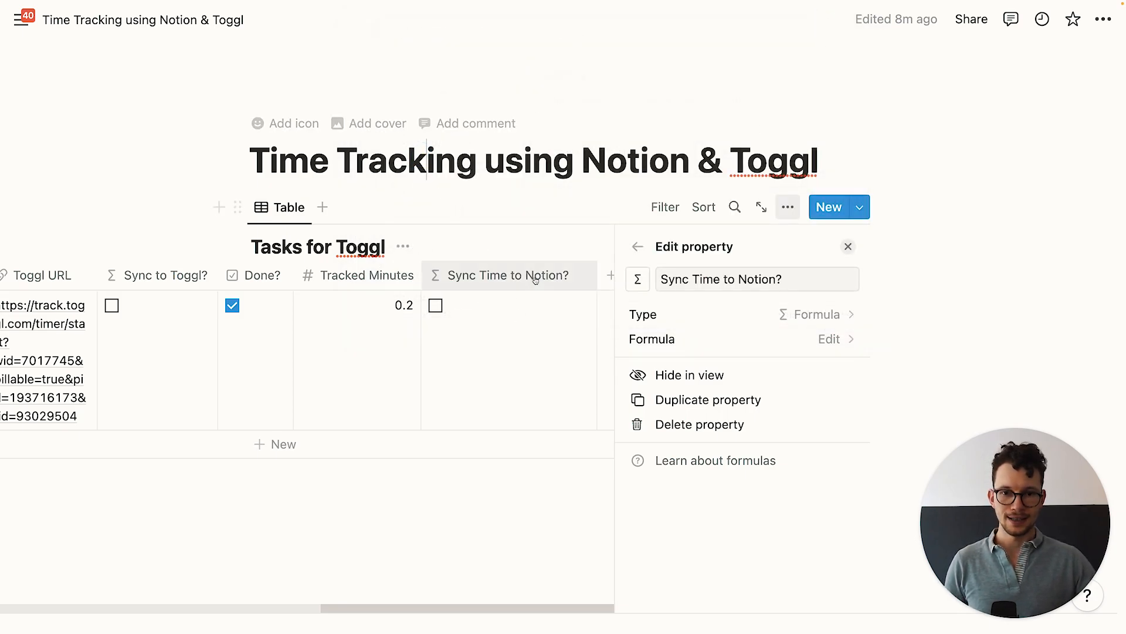
# Step: Clear the Tracked Minutes value of "Another Task"
pyautogui.click(394, 335)
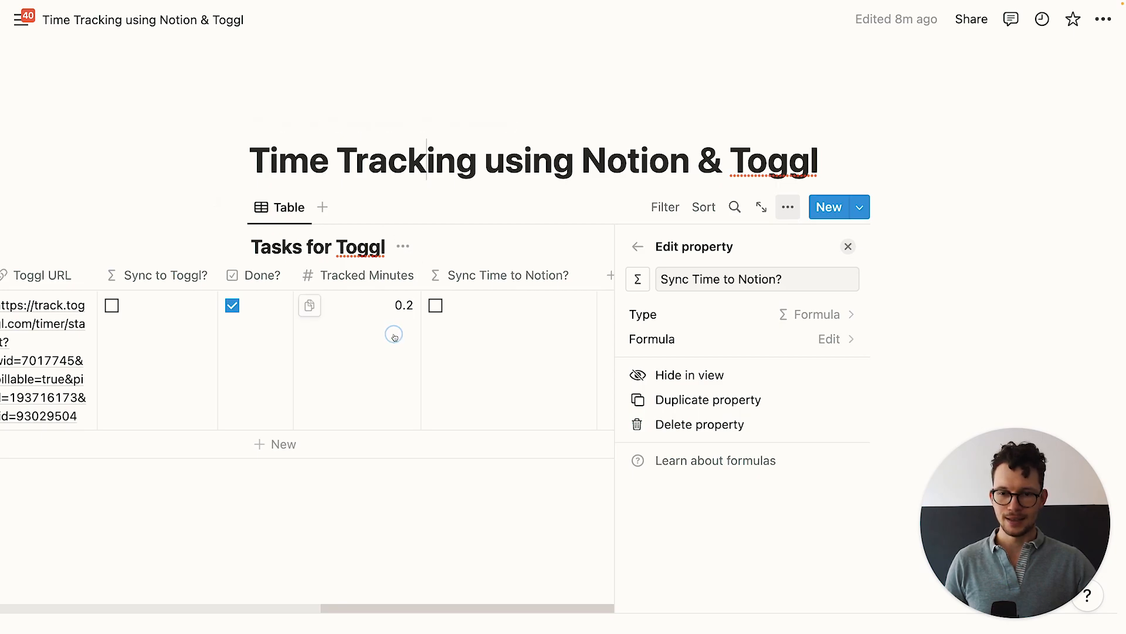
pyautogui.press('super+a')
pyautogui.press('BackSpace')
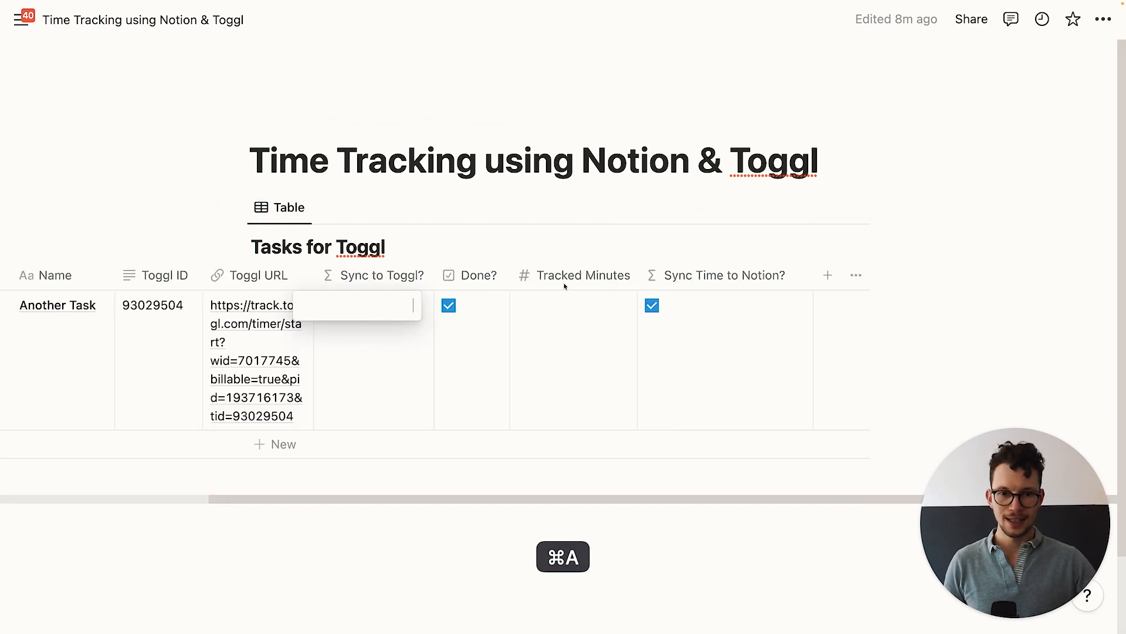
pyautogui.click(508, 145)
# Step: In Make, change the Search Objects module's filter to "Sync Time to Notion? (Formula)" with the "Checkbox - Equals" operator and save it
pyautogui.hotkey('ctrl', 'Right')
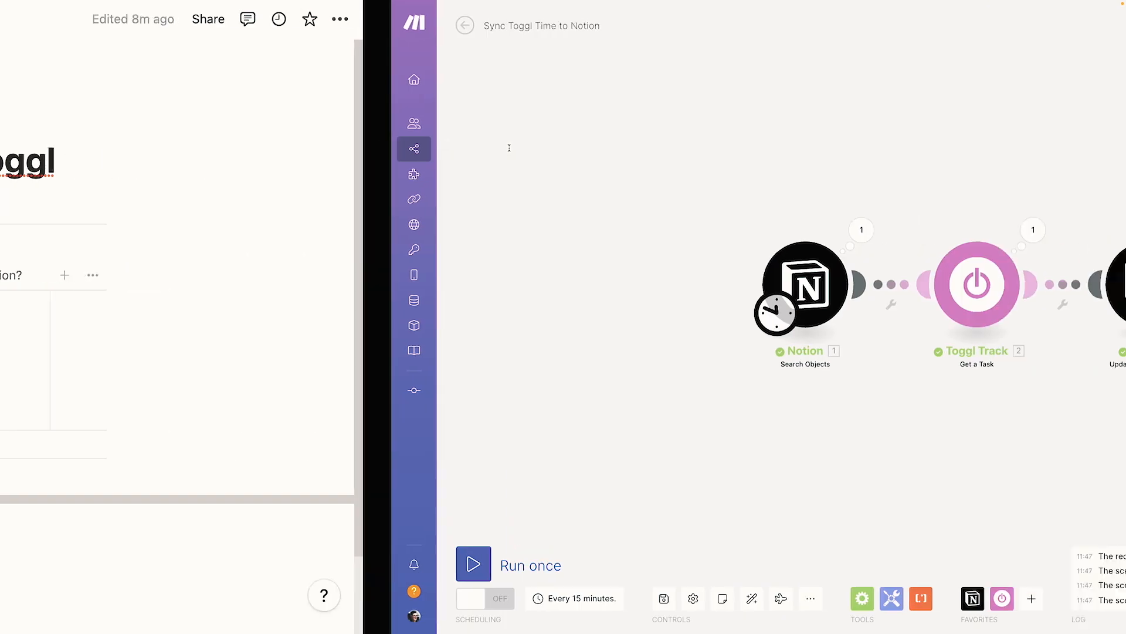
pyautogui.click(433, 282)
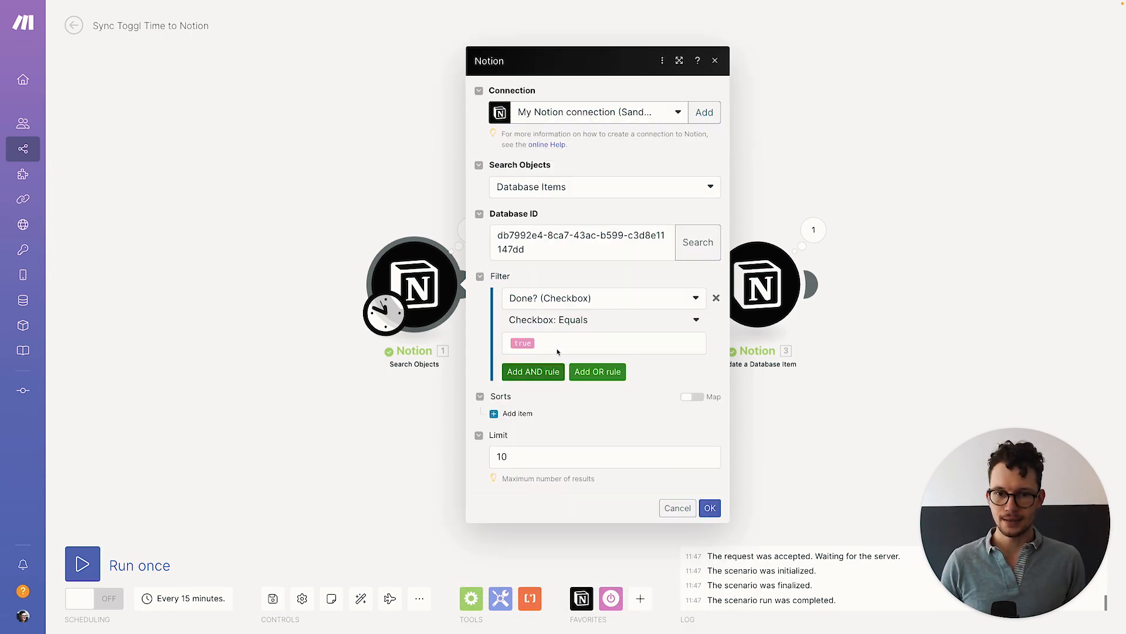
pyautogui.click(556, 303)
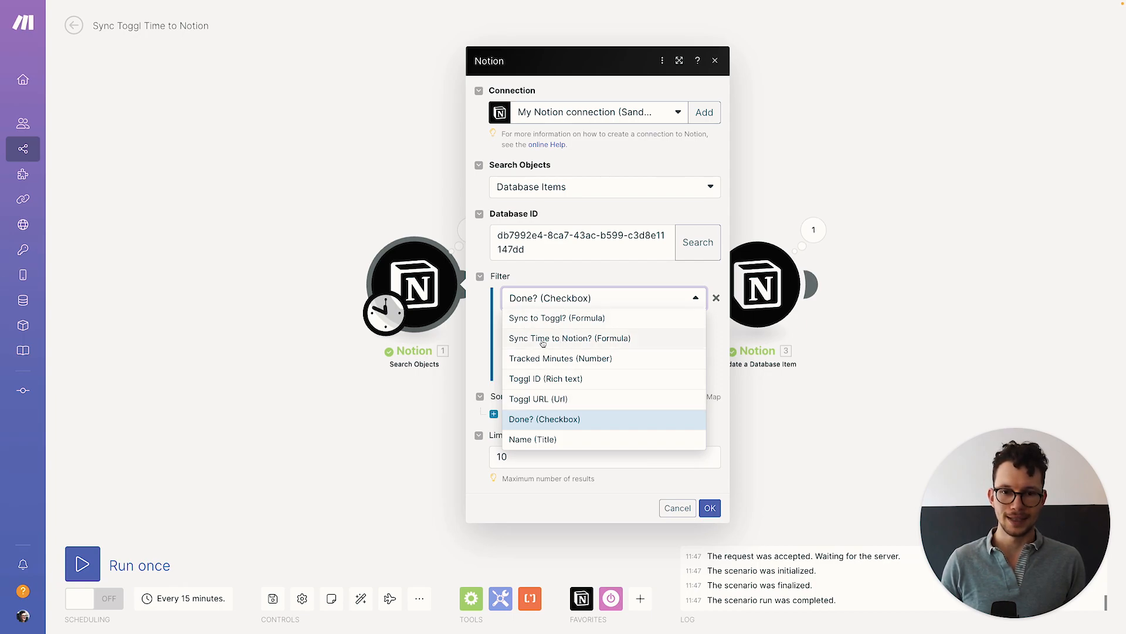
pyautogui.click(566, 339)
pyautogui.click(565, 320)
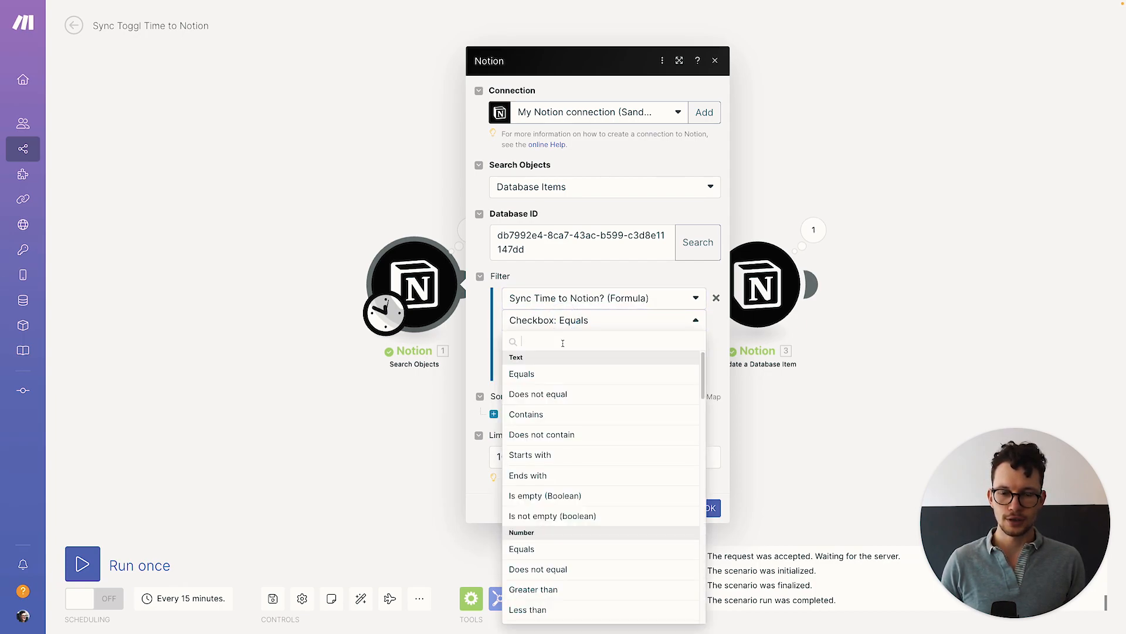
pyautogui.scroll(-6, 663, 490)
pyautogui.scroll(3, 662, 489)
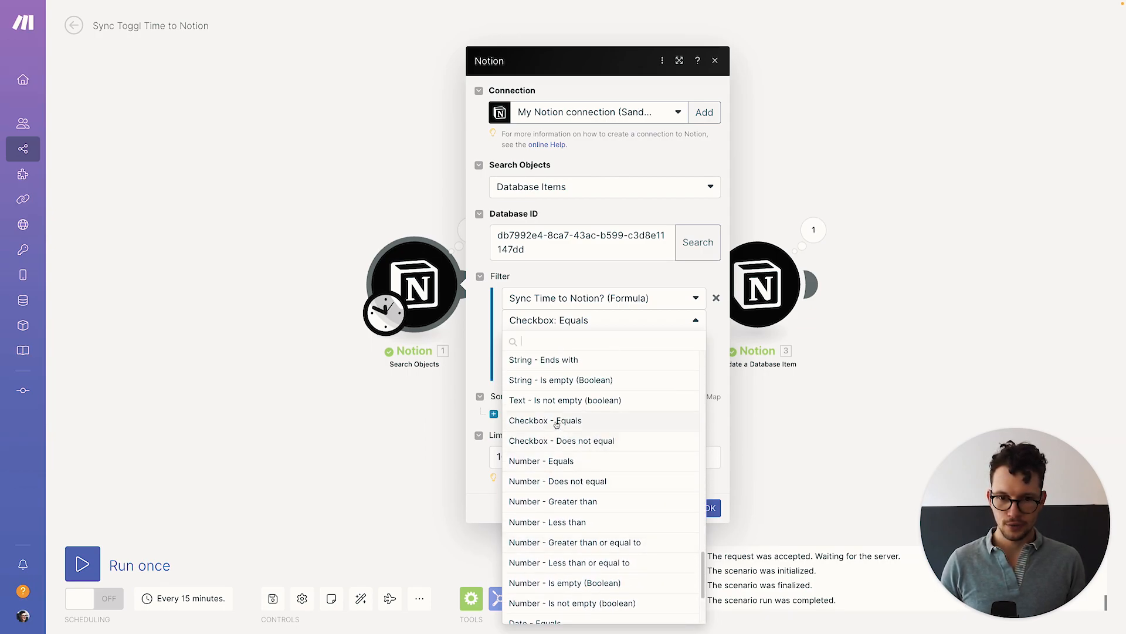
pyautogui.click(554, 417)
pyautogui.click(710, 507)
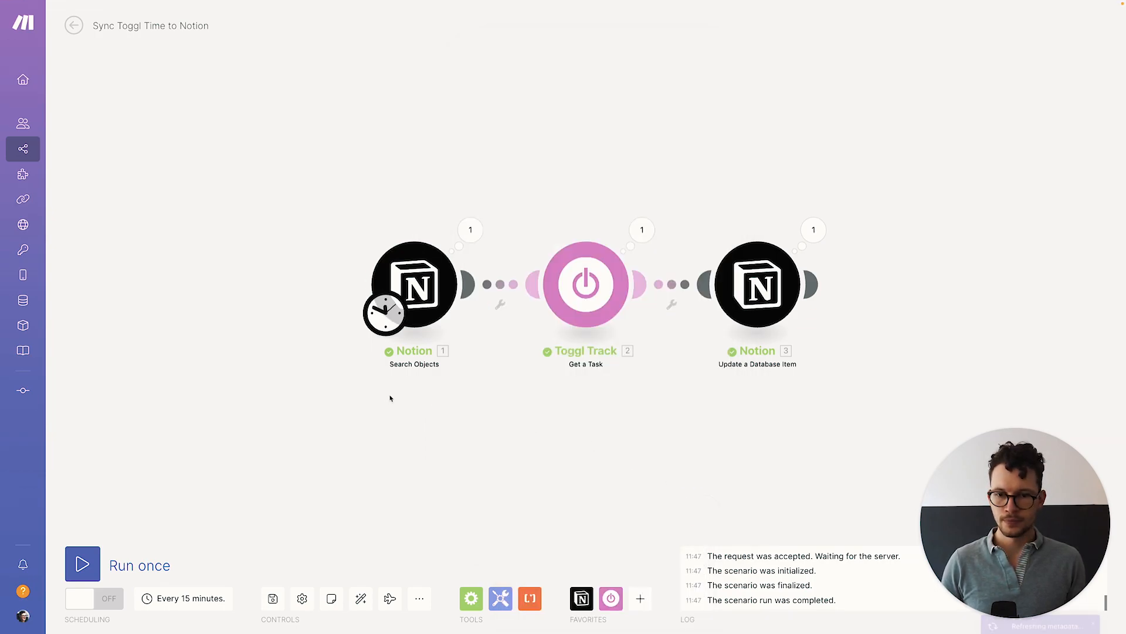
# Step: Run the scenario once with the new filter and check the Tracked Minutes and "Sync Time to Notion?" columns in Notion
pyautogui.click(87, 563)
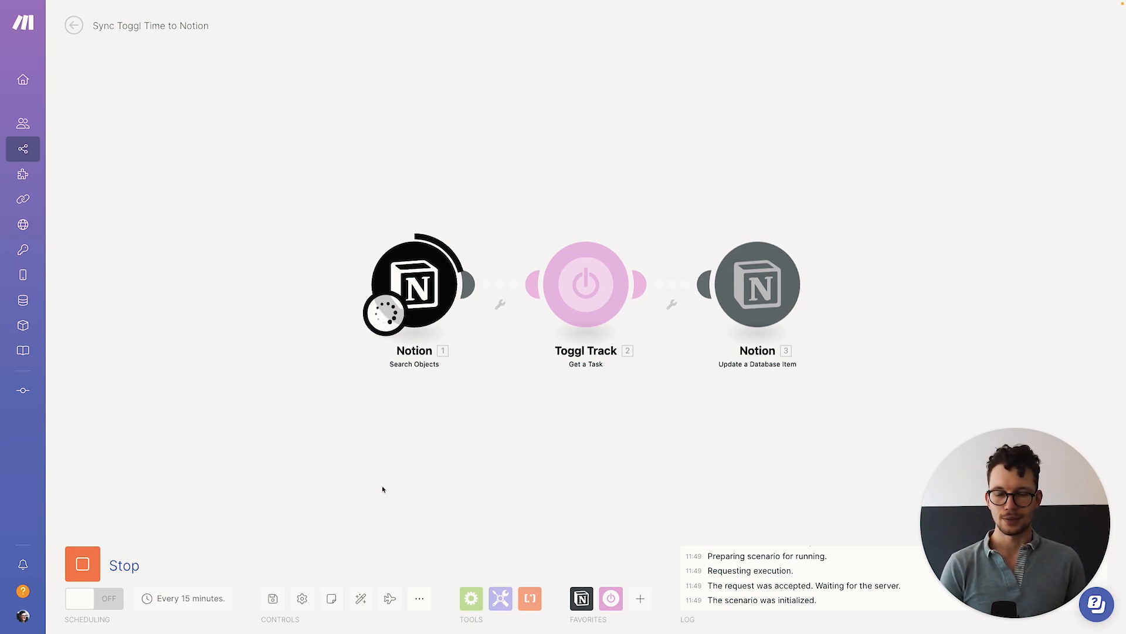
pyautogui.hotkey('ctrl', 'Left')
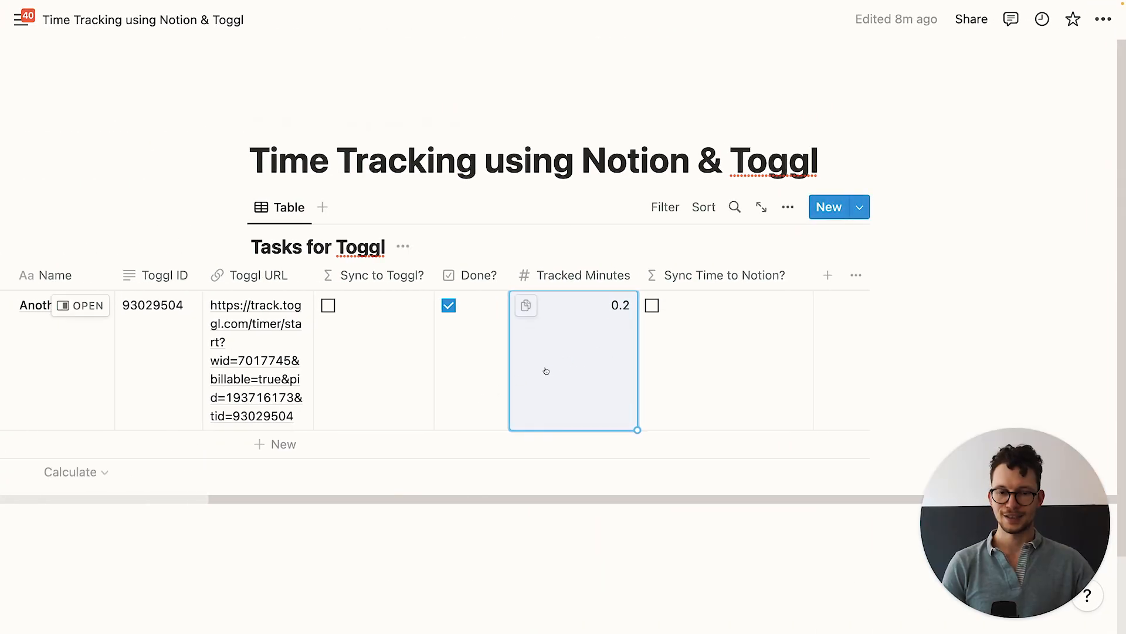
pyautogui.hscroll(-5, 545, 371)
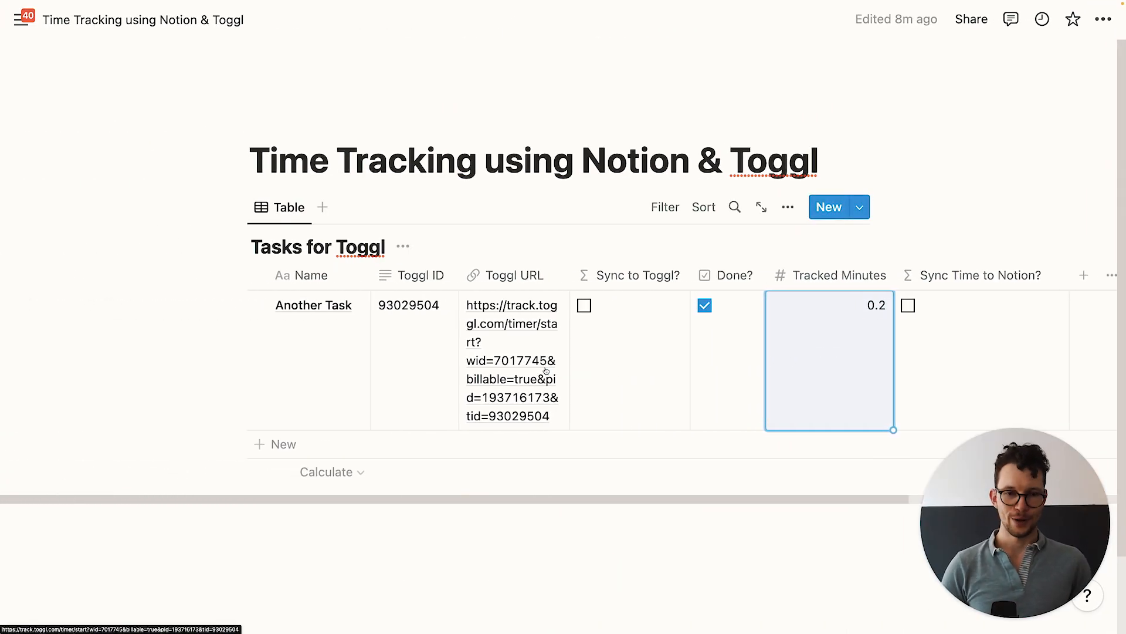